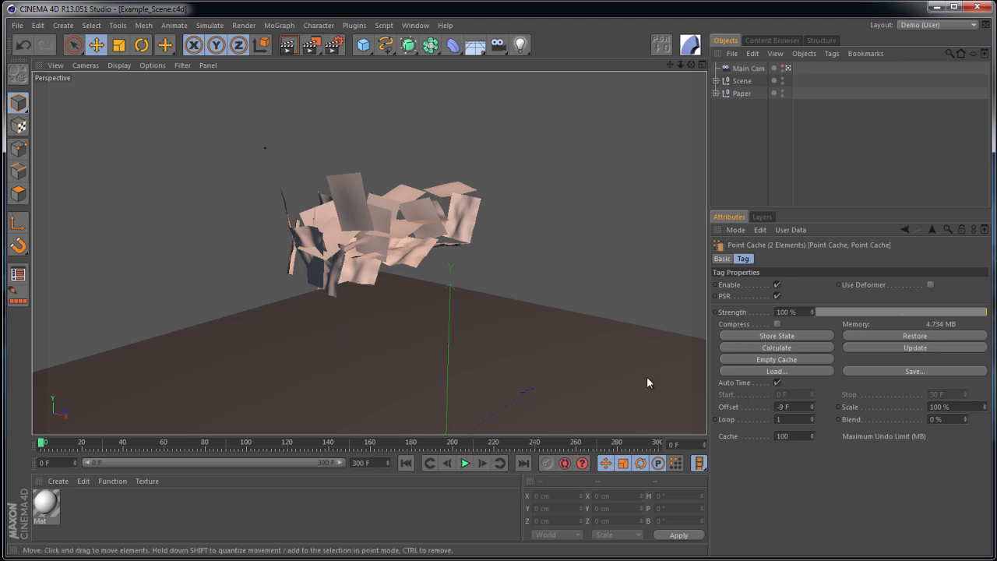
Play the example scene's flying-paper animation and scrub the timeline back to frame 10
left_click(465, 462)
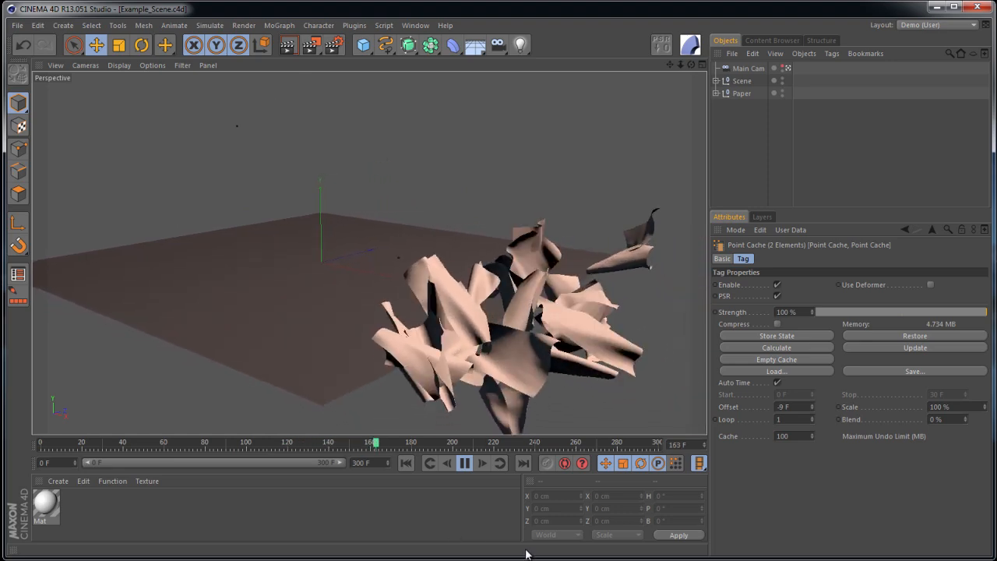
left_click(465, 463)
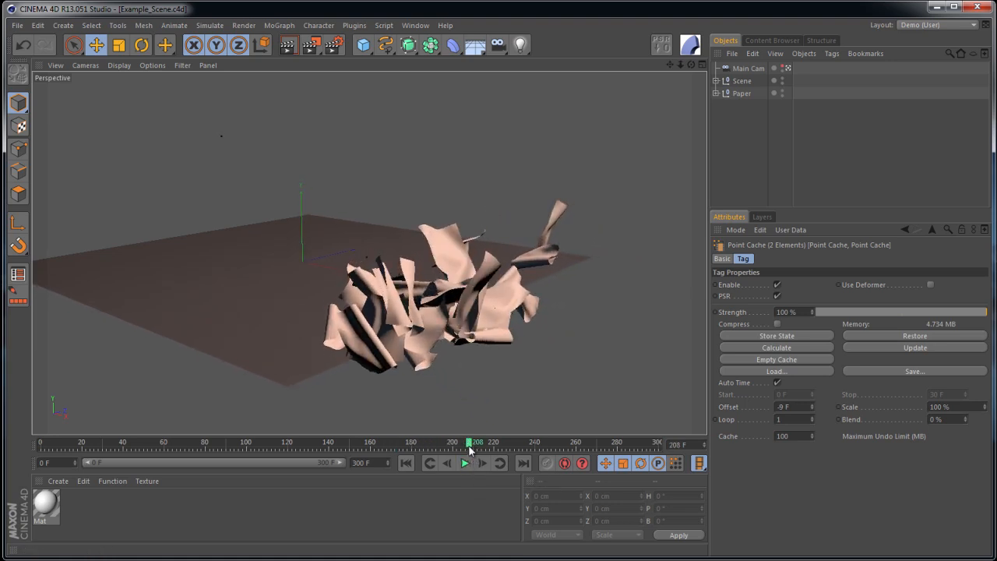
mouse_move(469, 450)
left_mouse_down()
mouse_move(423, 444)
mouse_move(223, 465)
mouse_move(106, 457)
mouse_move(296, 423)
mouse_move(190, 427)
mouse_move(212, 433)
mouse_move(303, 409)
mouse_move(413, 427)
mouse_move(182, 439)
mouse_move(374, 443)
mouse_move(44, 445)
mouse_move(125, 444)
mouse_move(60, 443)
left_mouse_up()
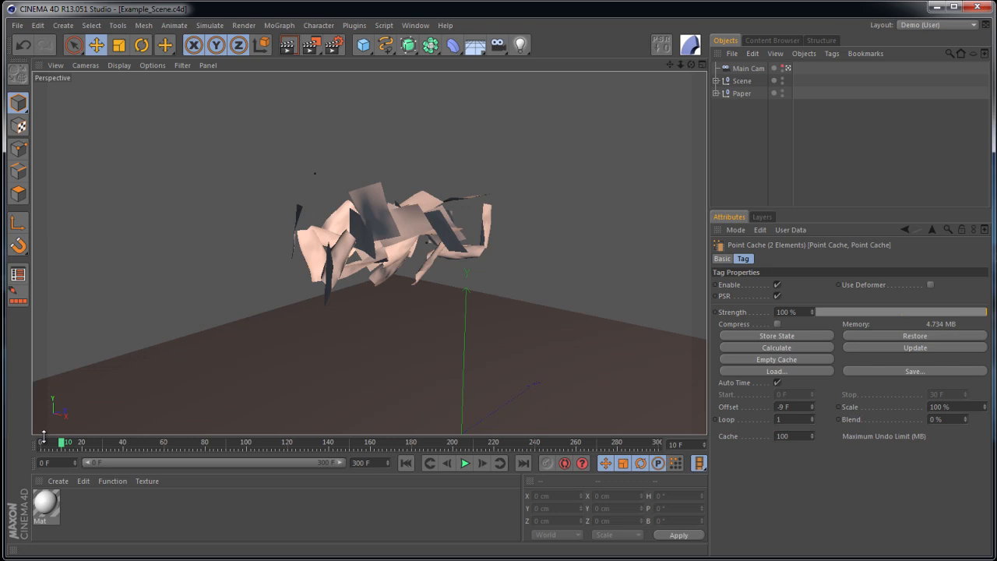
left_click(210, 25)
mouse_move(244, 71)
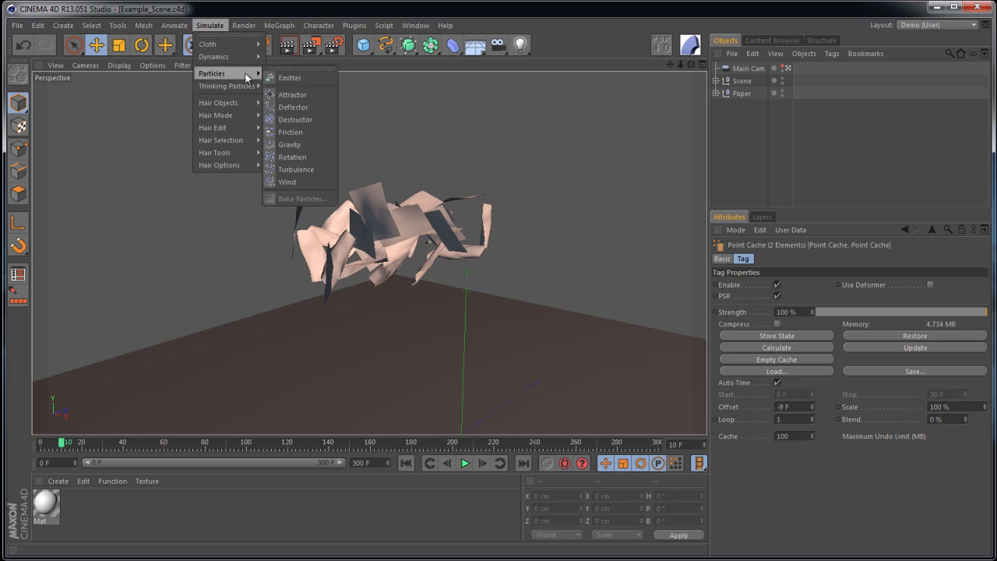
left_click(296, 78)
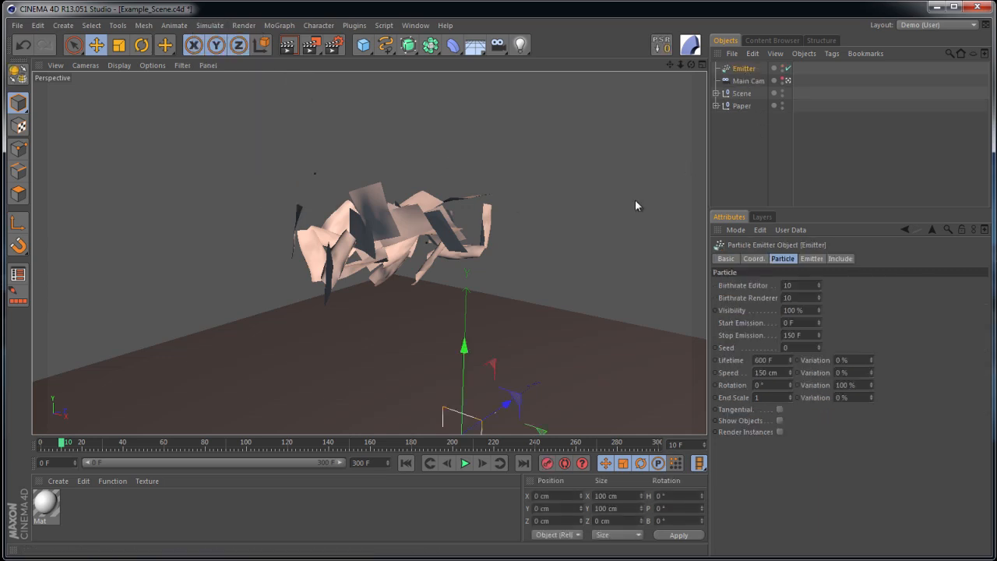
left_click_drag(465, 345, 640, 290)
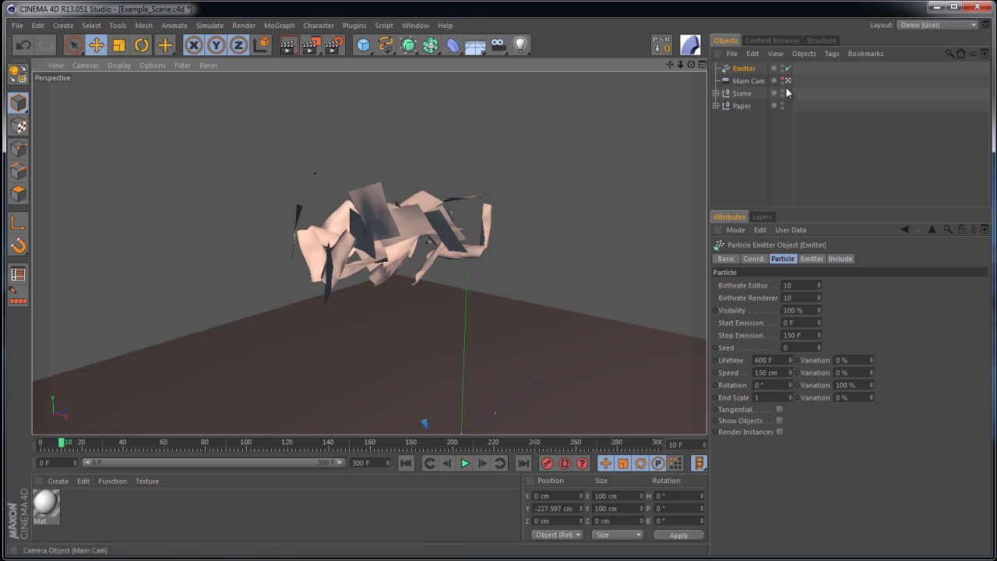
key("Delete")
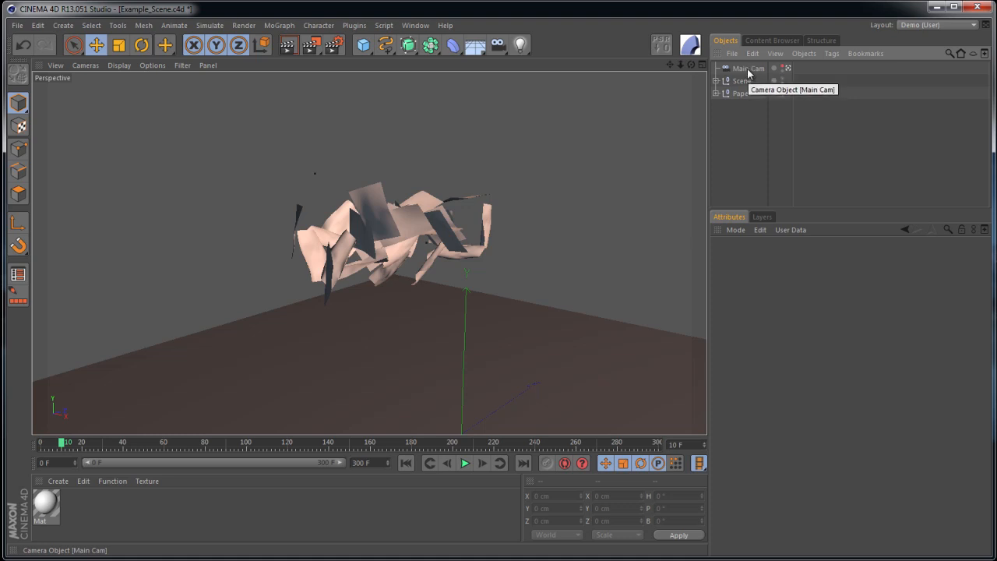
Inspect the Main Cam's object properties and scrub the example animation forward to frame 65
left_click(747, 68)
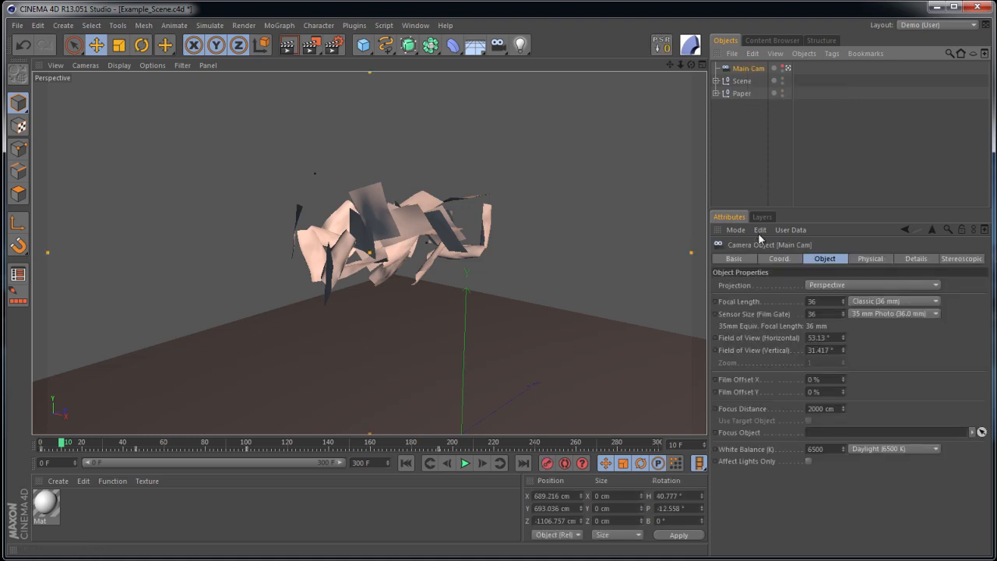
left_click(743, 133)
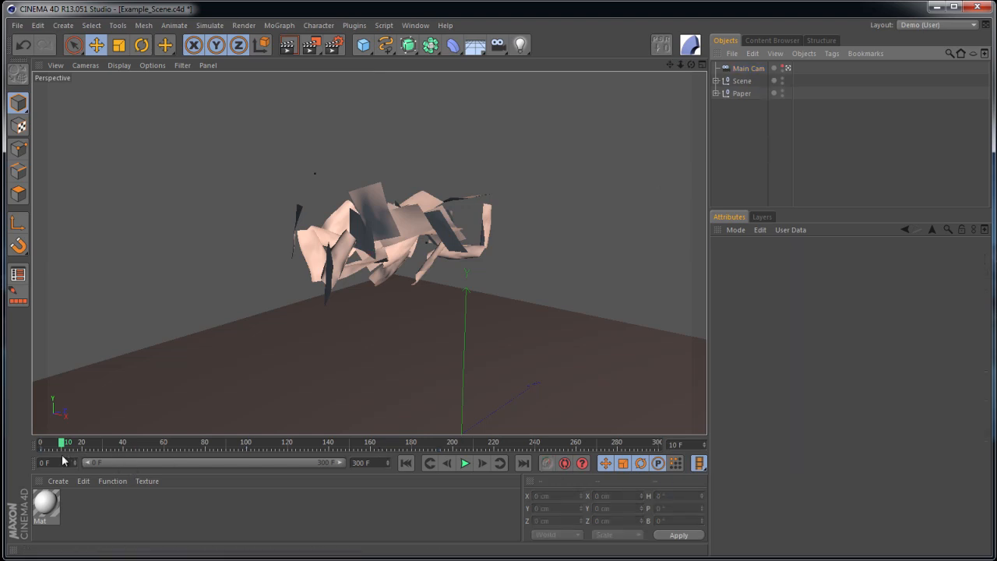
left_click_drag(65, 450, 175, 451)
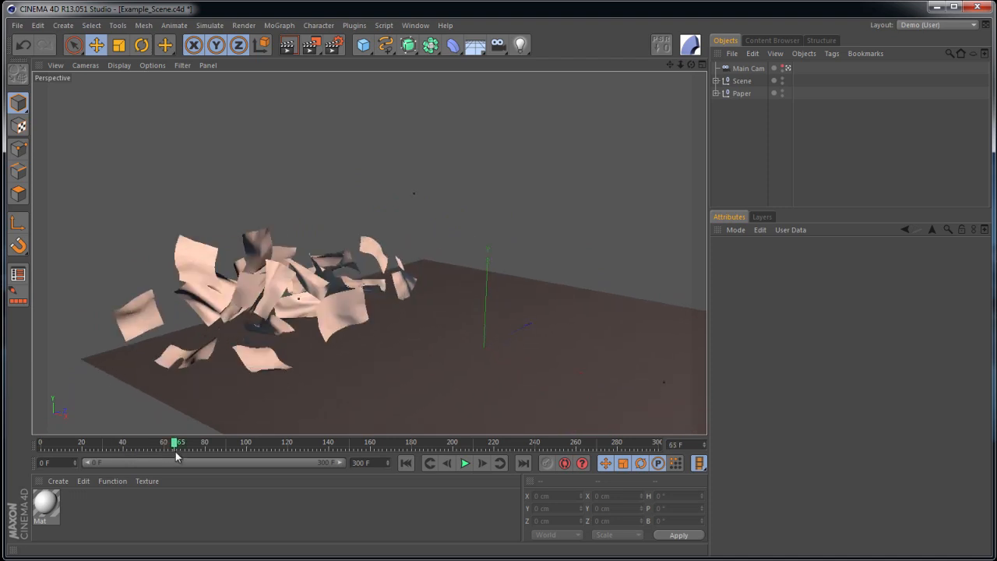
Create a new project and set its render output size to 1280 x 720 pixels
key("ctrl+n")
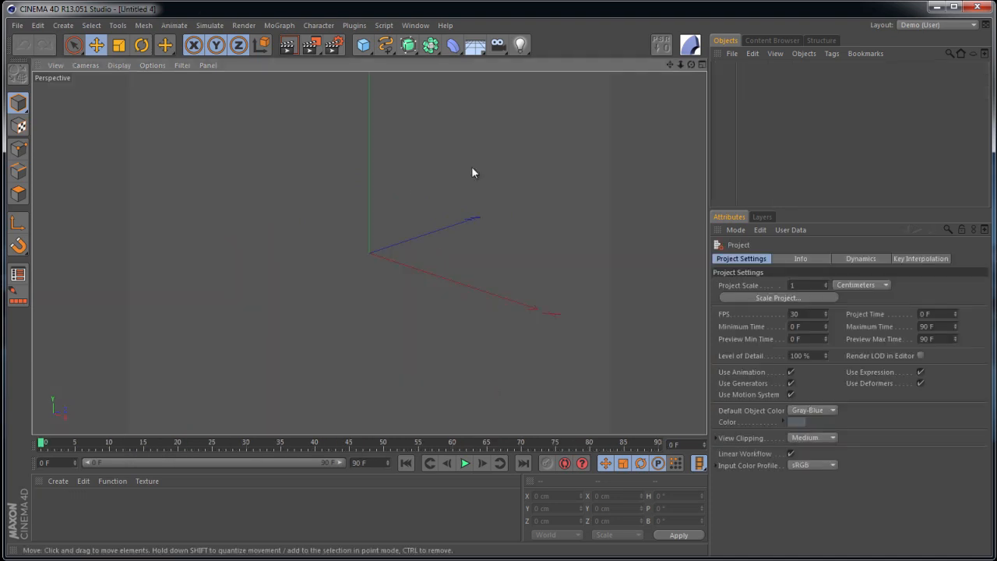
left_click(332, 46)
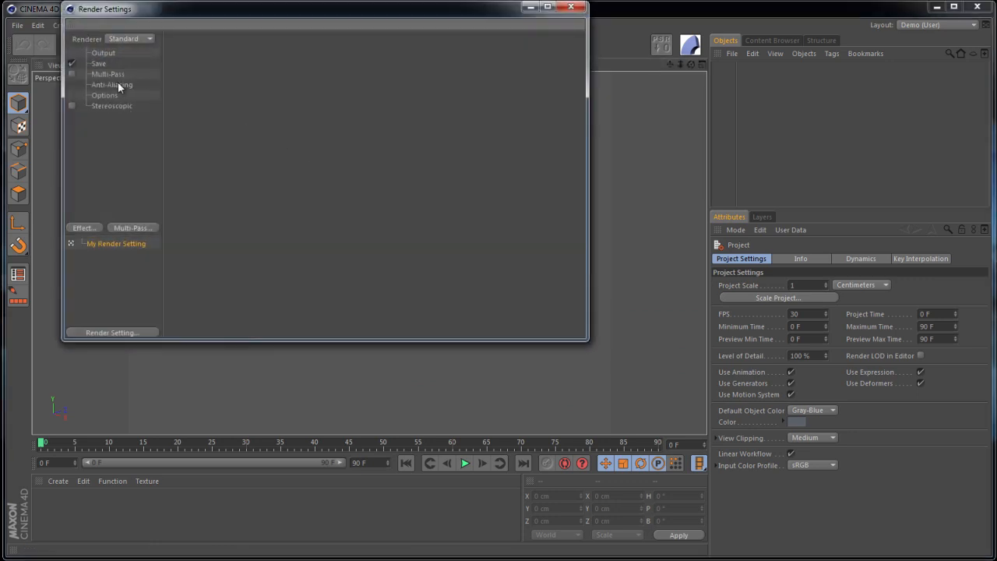
left_click(104, 55)
left_click_drag(254, 65, 138, 10)
type("1280")
key("Tab")
type("720")
key("Return")
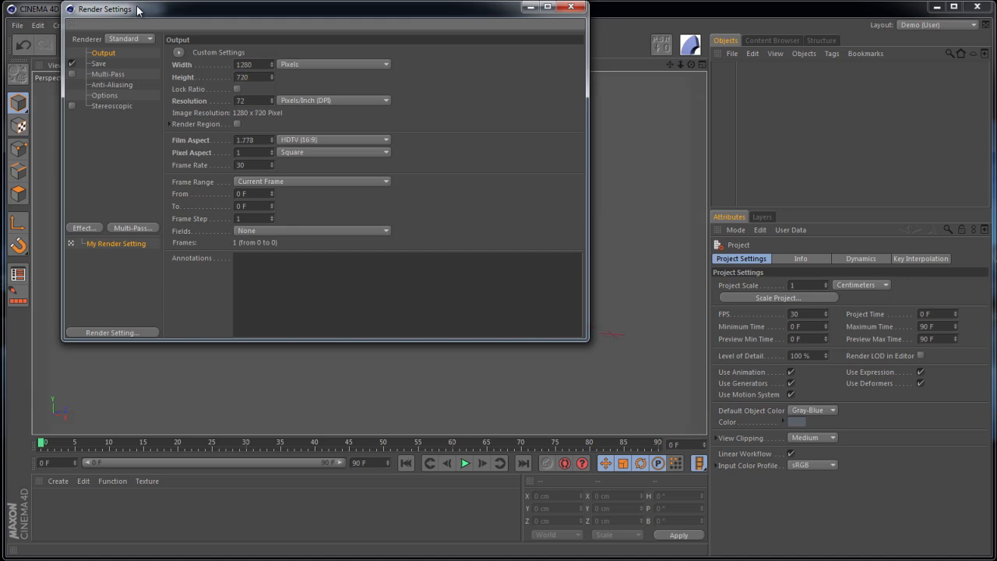
left_click(571, 6)
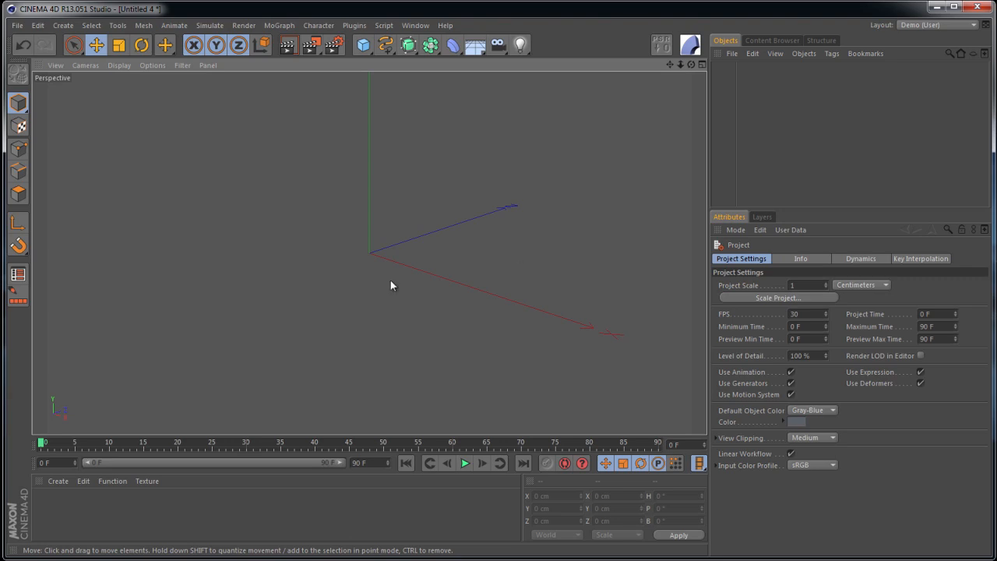
Add a plane to the scene with a width of 150 cm and a height of 200 cm
left_click_drag(363, 47, 467, 83)
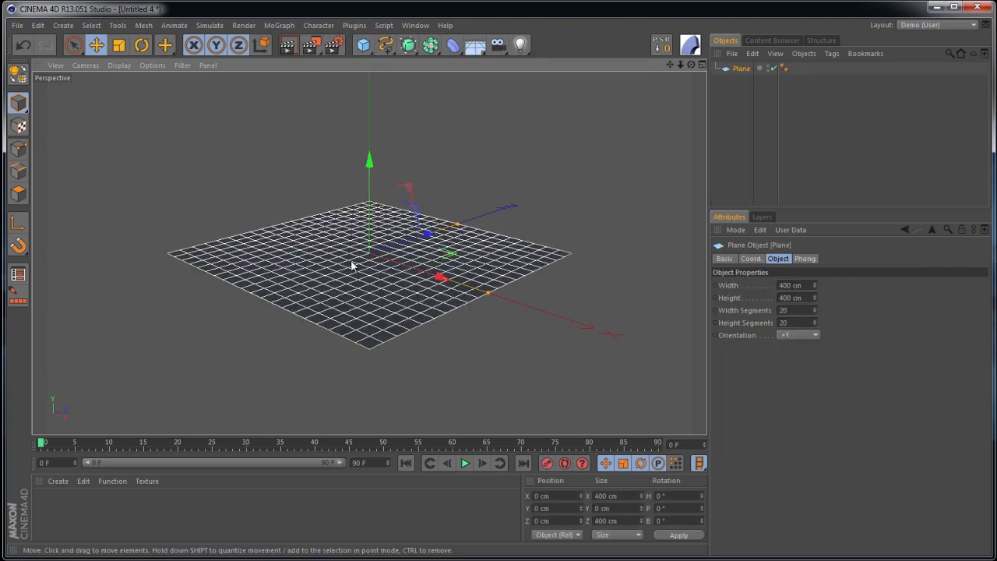
left_click_drag(344, 237, 365, 369, "alt")
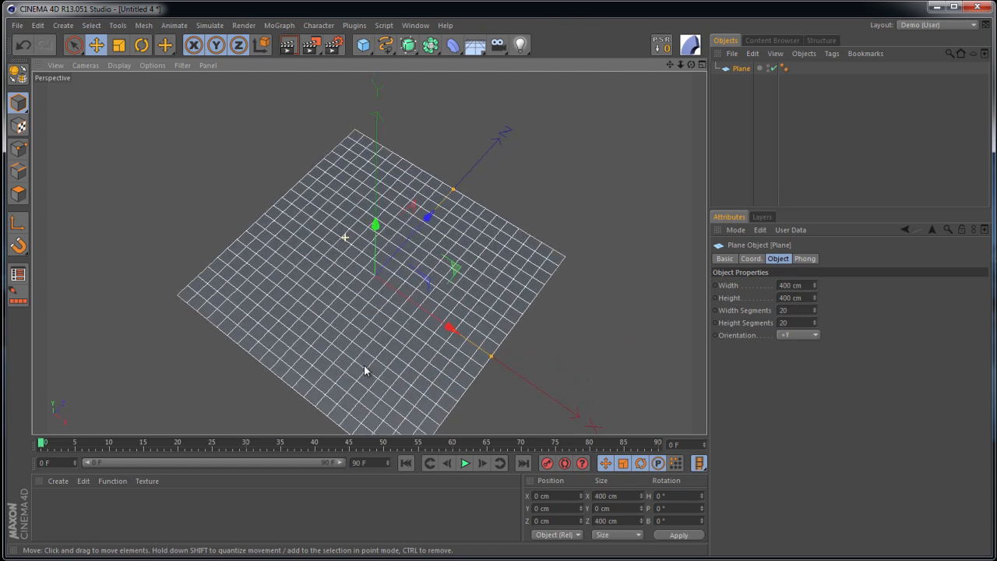
left_click(807, 288)
type("150")
key("Tab")
type("200")
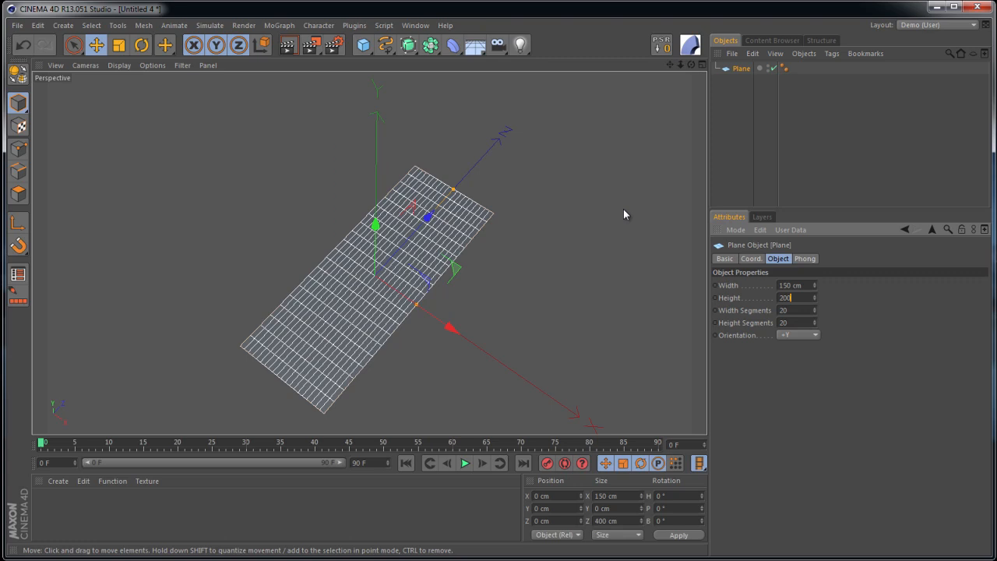
key("Return")
Convert the plane into an editable polygon object and add a Cloth simulation tag to it
left_click_drag(307, 381, 335, 272, "alt")
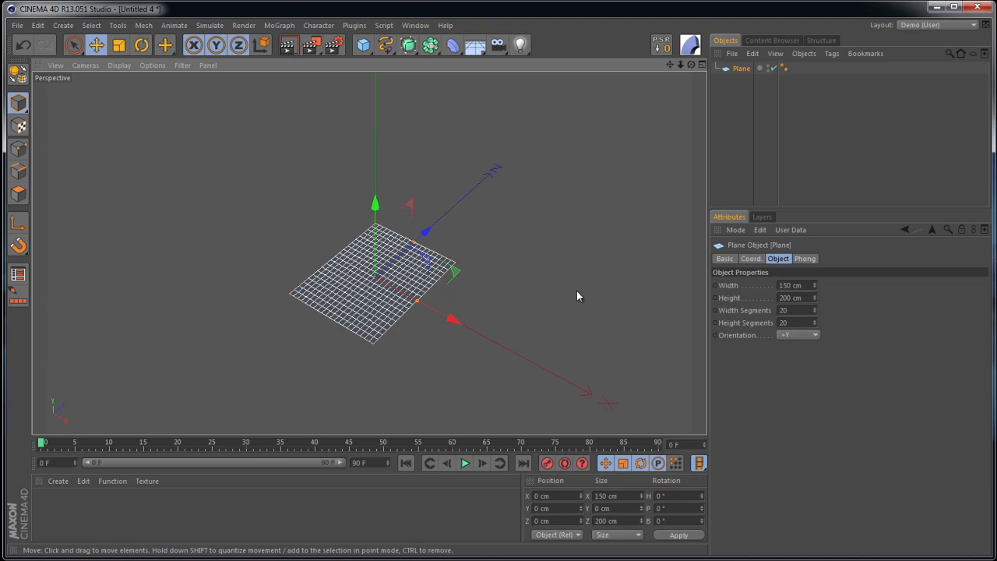
right_click(744, 74)
mouse_move(803, 155)
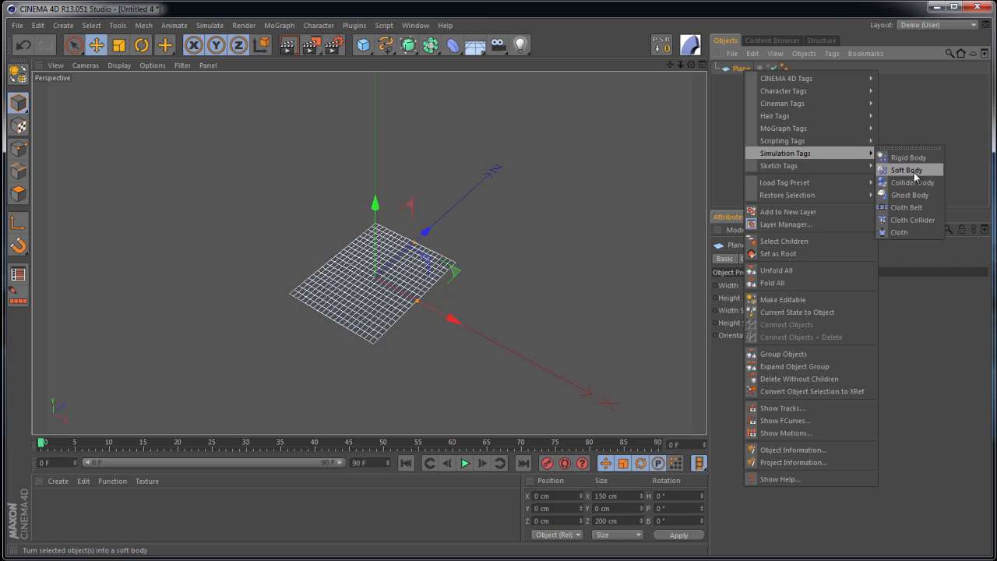
left_click(916, 103)
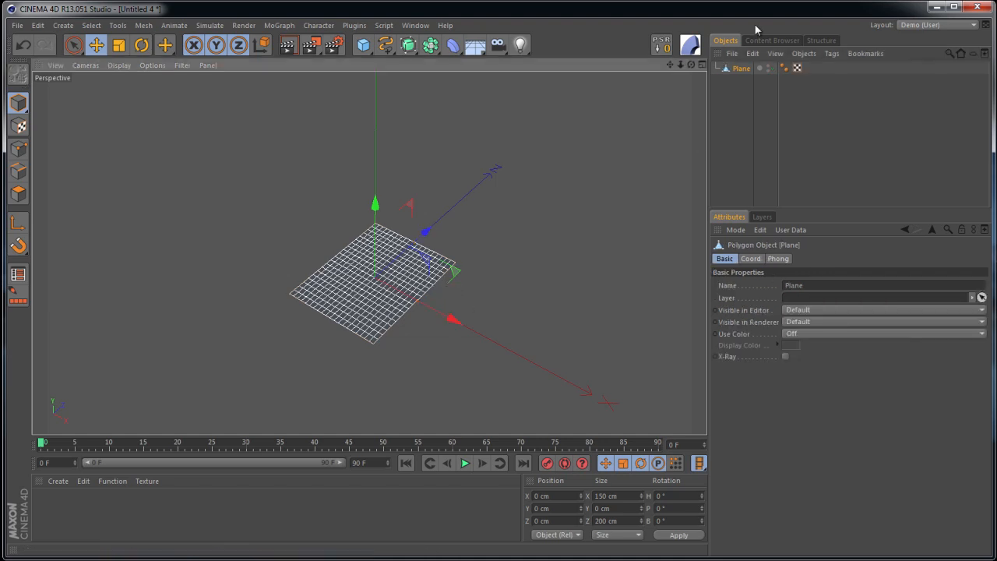
right_click(748, 70)
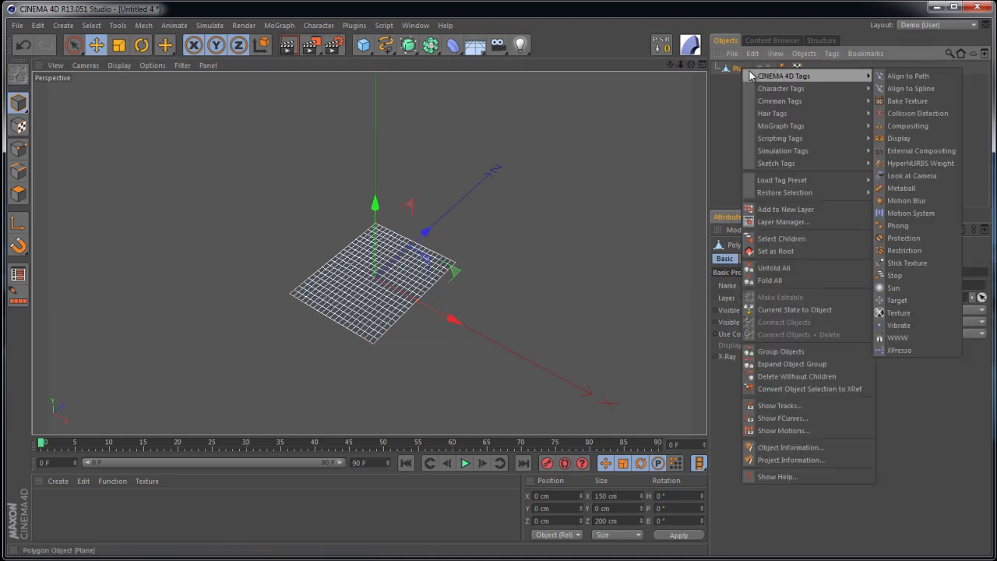
mouse_move(792, 153)
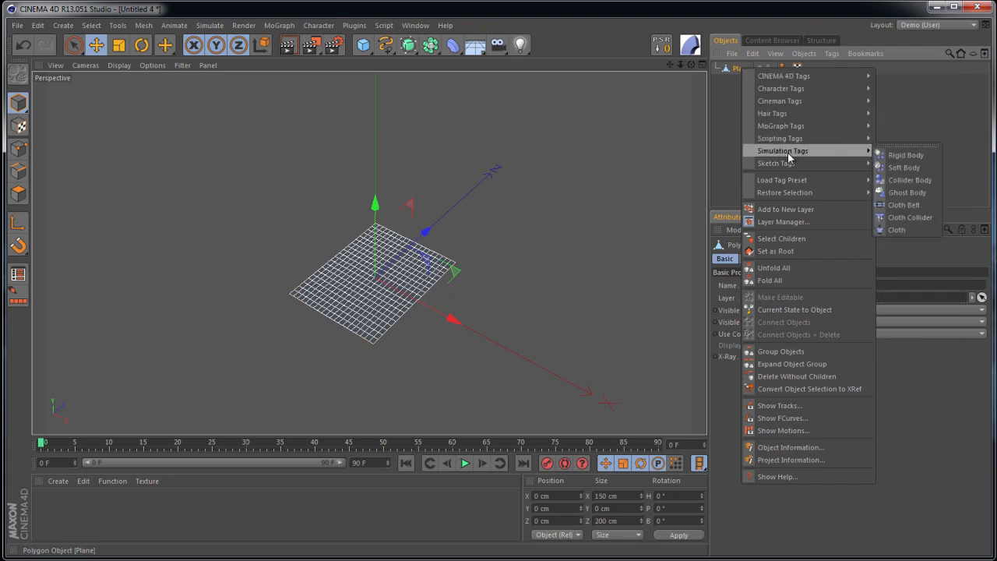
left_click(897, 229)
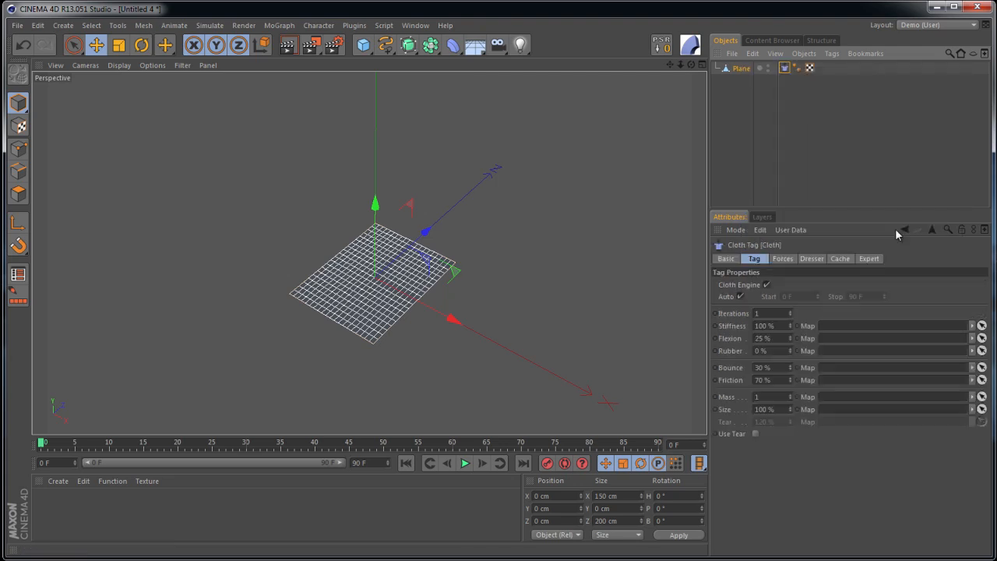
Rename the plane object as Paper 1
double_click(741, 69)
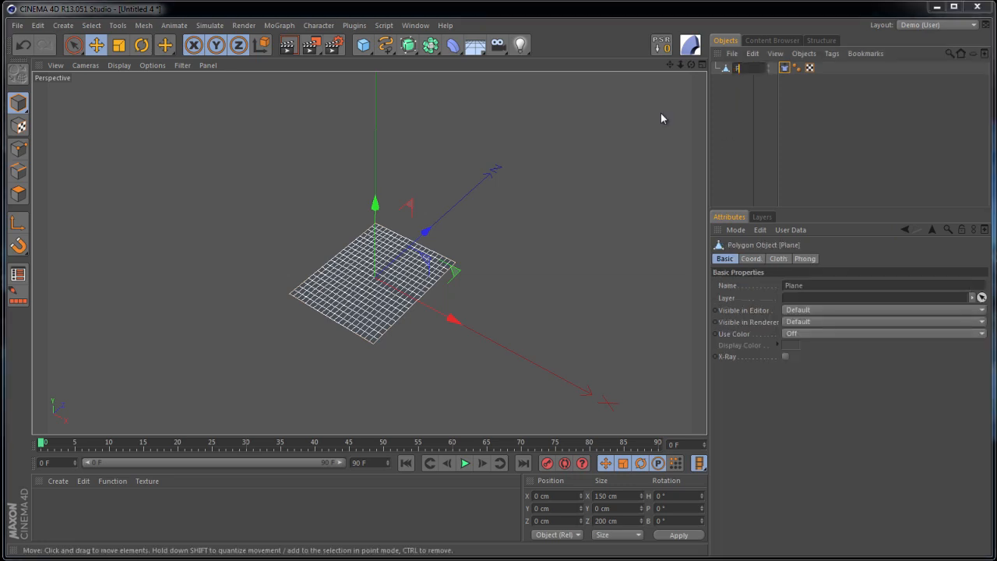
type("Paper")
key("Return")
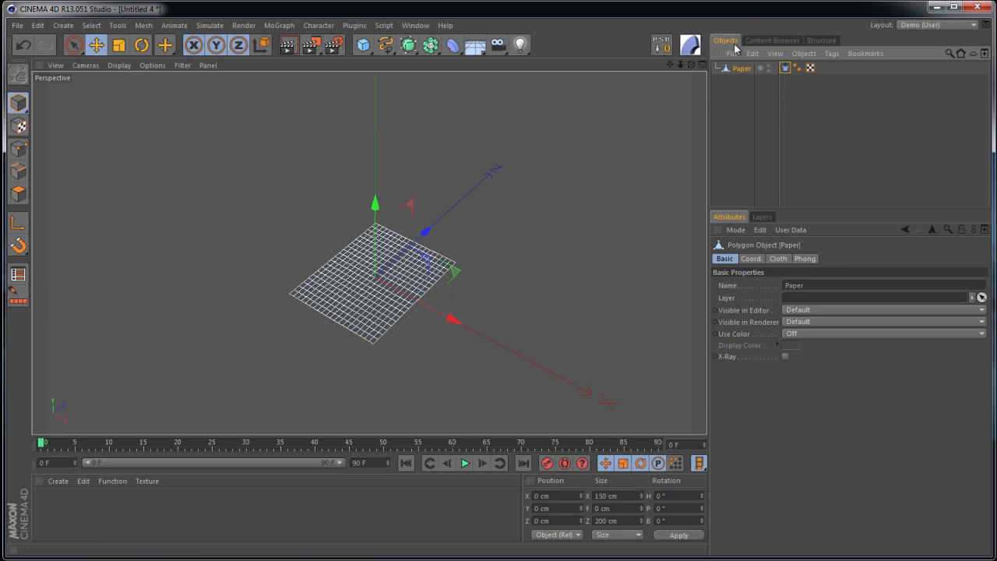
double_click(744, 68)
left_click(756, 68)
type("1")
key("Return")
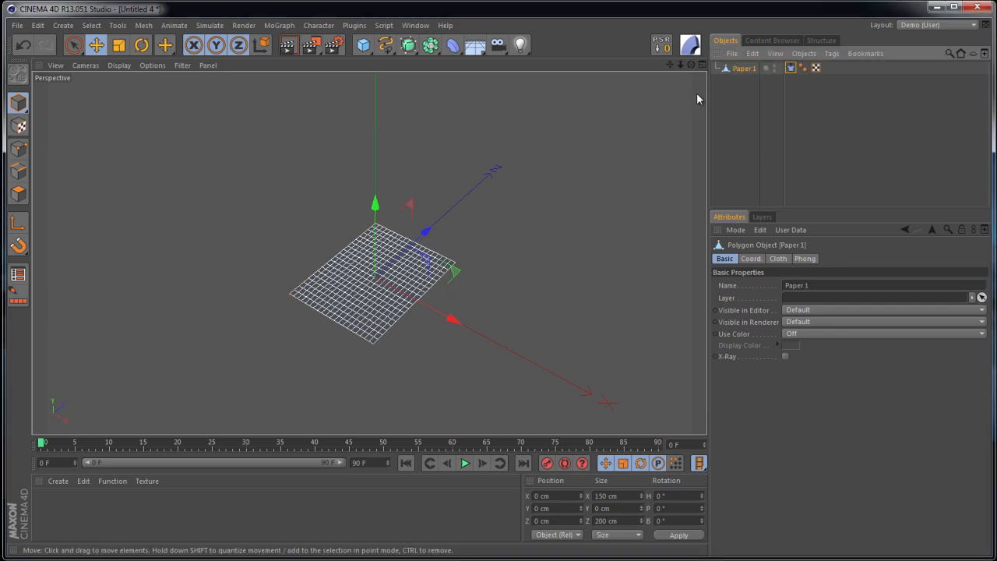
Set the gravity in Paper 1's cloth forces to 0 and play the simulation to test it
left_click(778, 259)
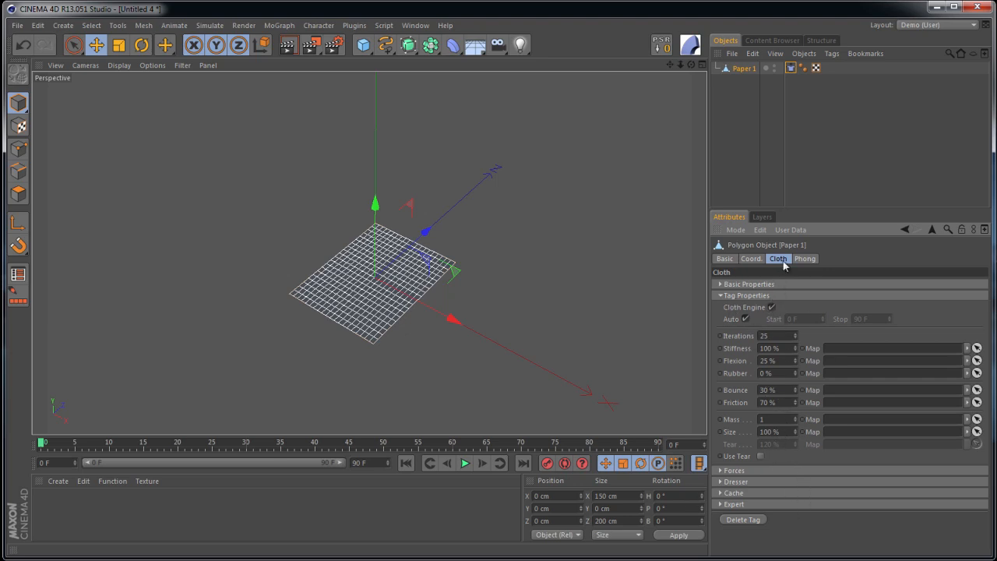
left_click(720, 296)
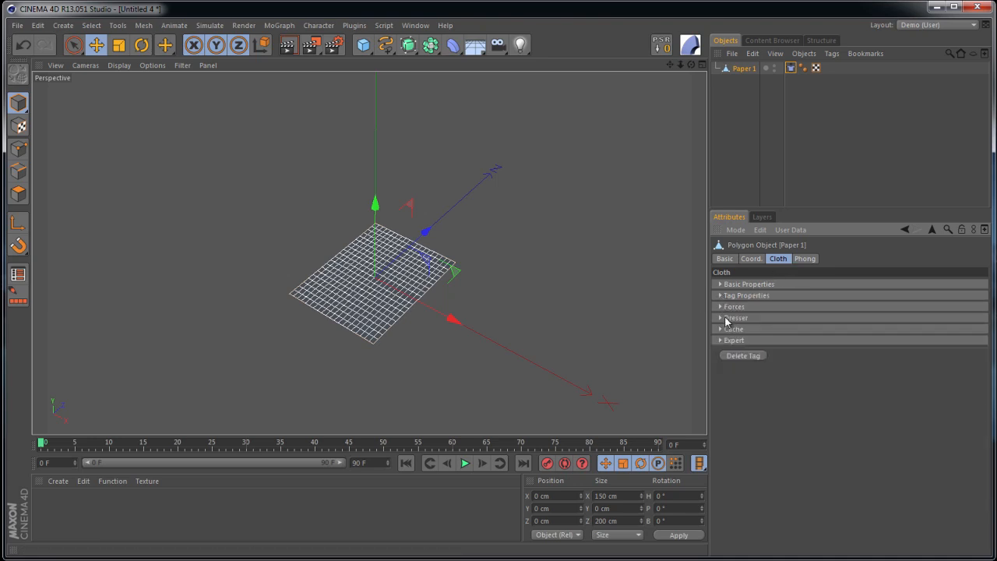
left_click(720, 306)
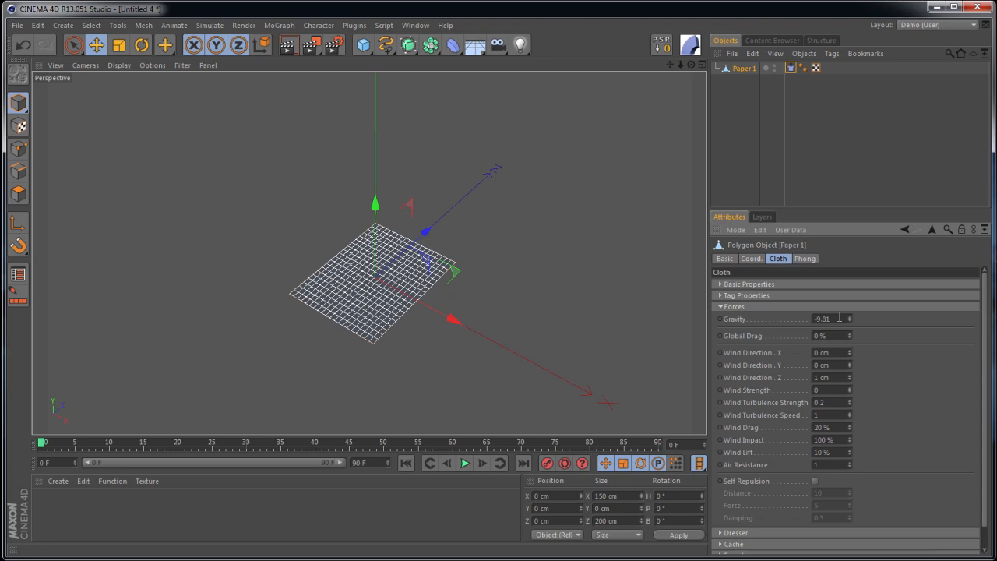
left_click_drag(832, 318, 796, 324)
type("0")
left_click(464, 463)
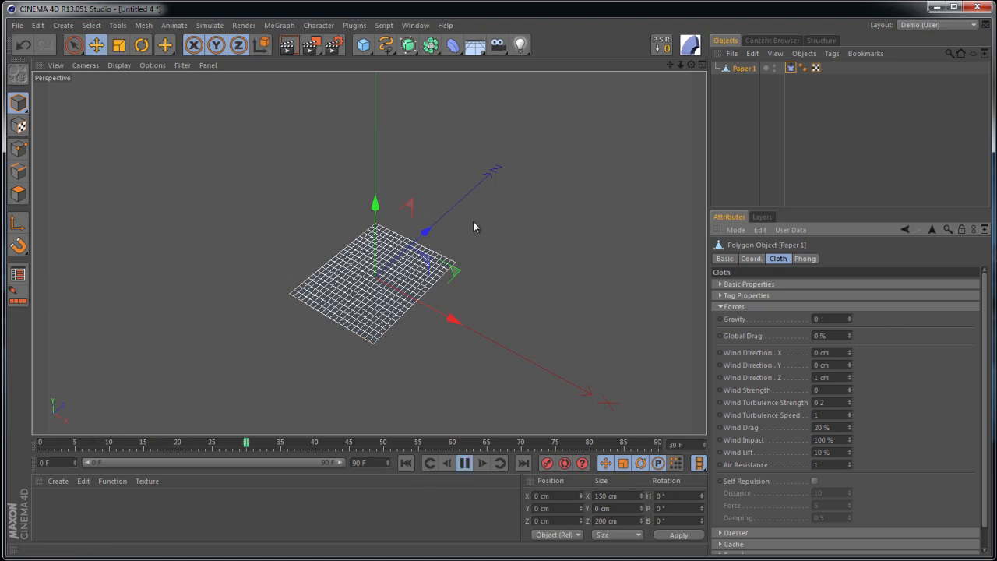
left_click(464, 462)
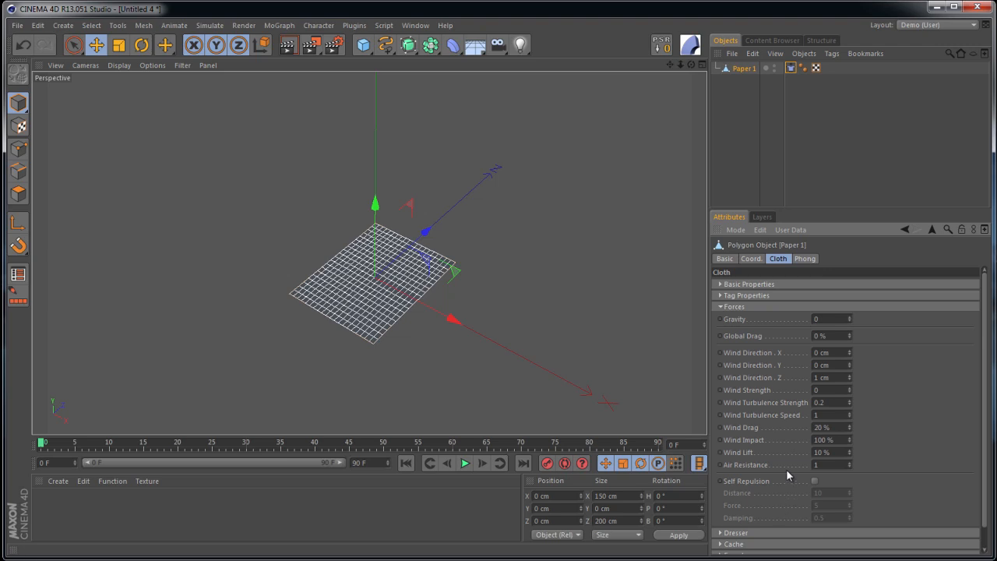
left_click(720, 306)
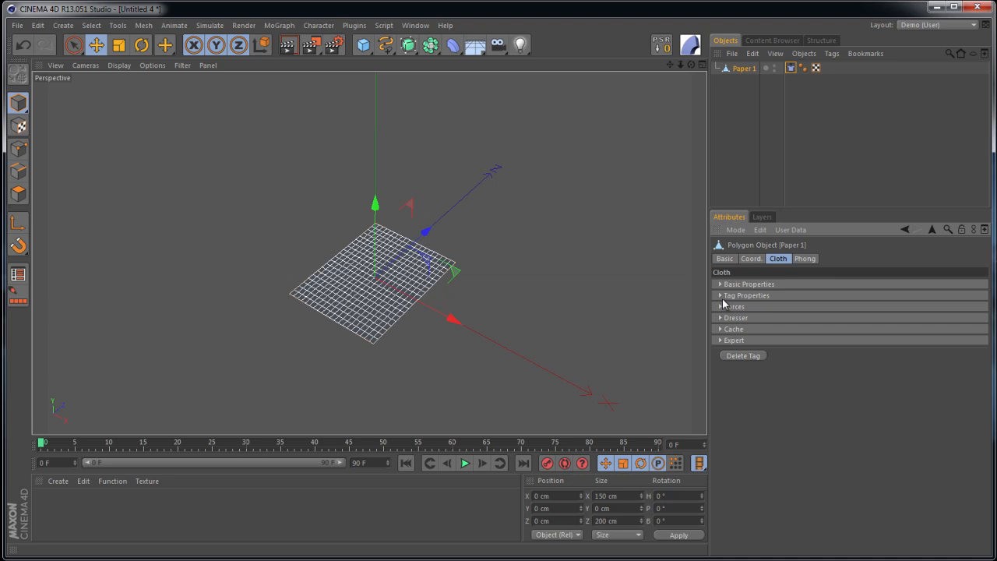
Add a Turbulence particle modifier to the scene
left_click(217, 26)
mouse_move(227, 74)
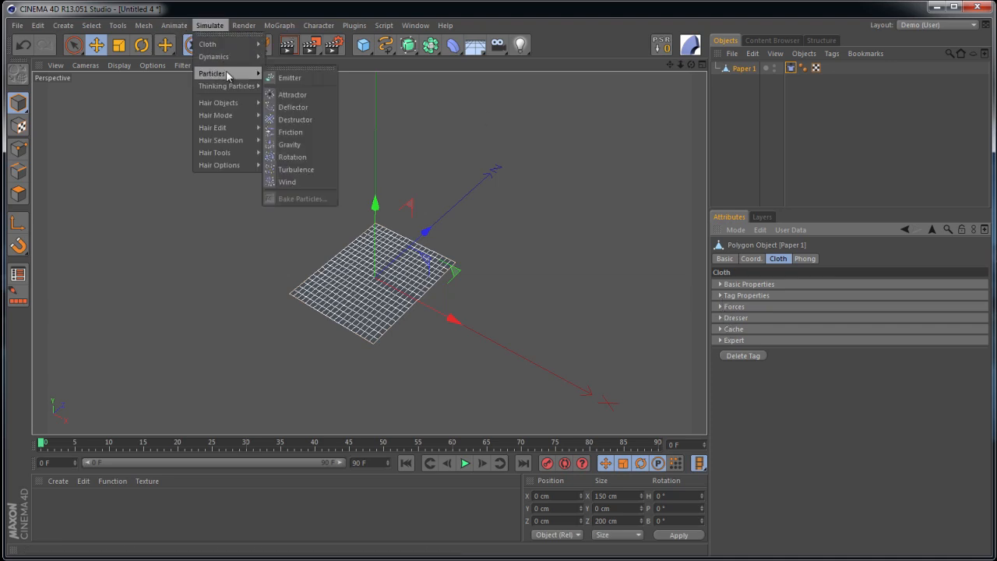
left_click(302, 170)
Add a Rotation particle modifier to the scene
left_click(218, 26)
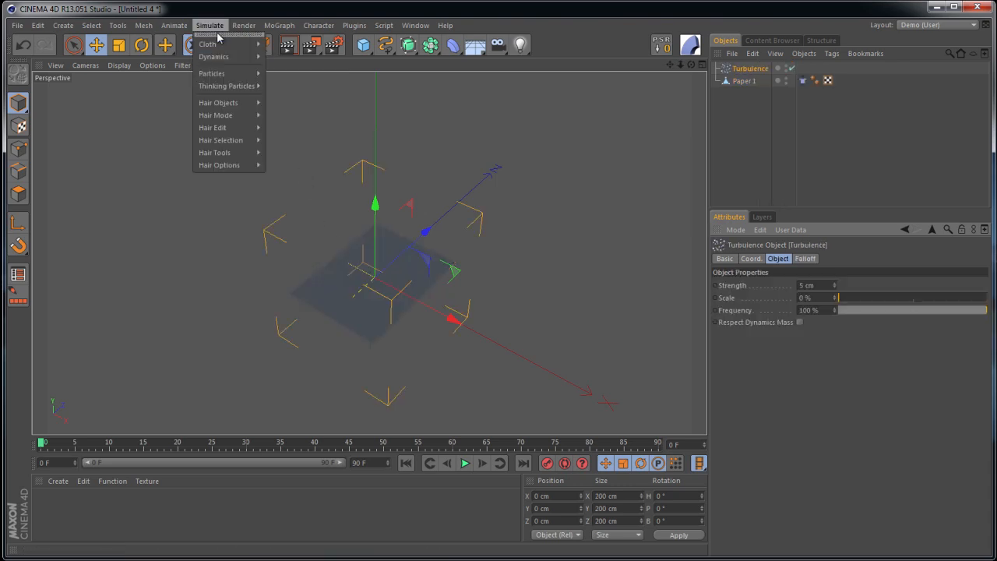
mouse_move(226, 73)
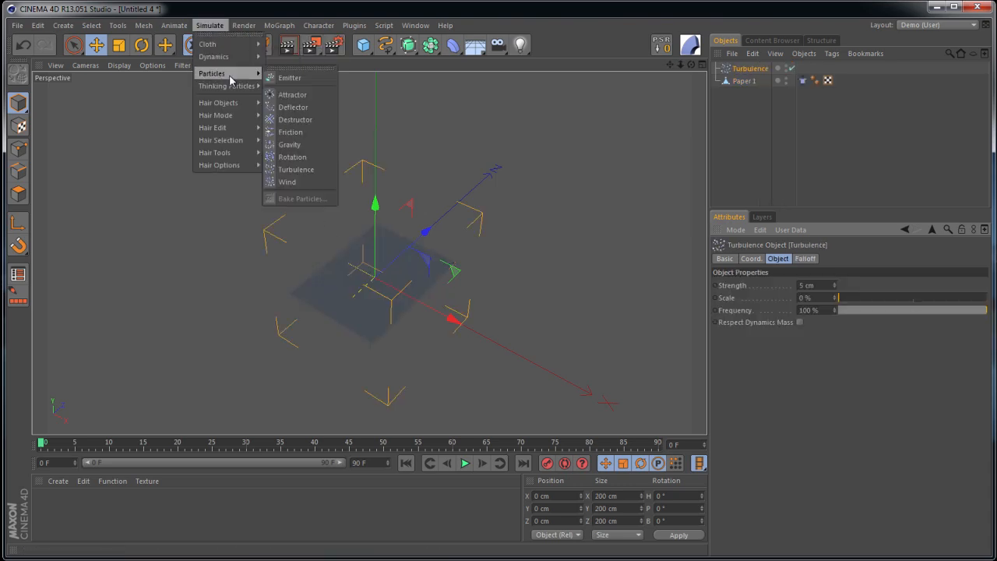
left_click(294, 156)
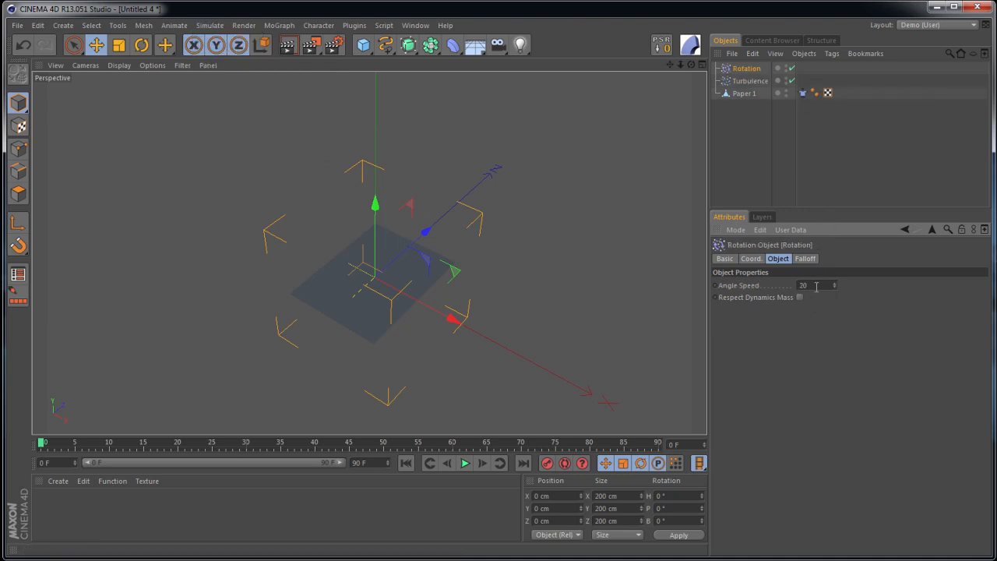
Add the Turbulence and Rotation modifiers to the include list in the expert settings of Paper 1's Cloth tag
left_click(749, 95)
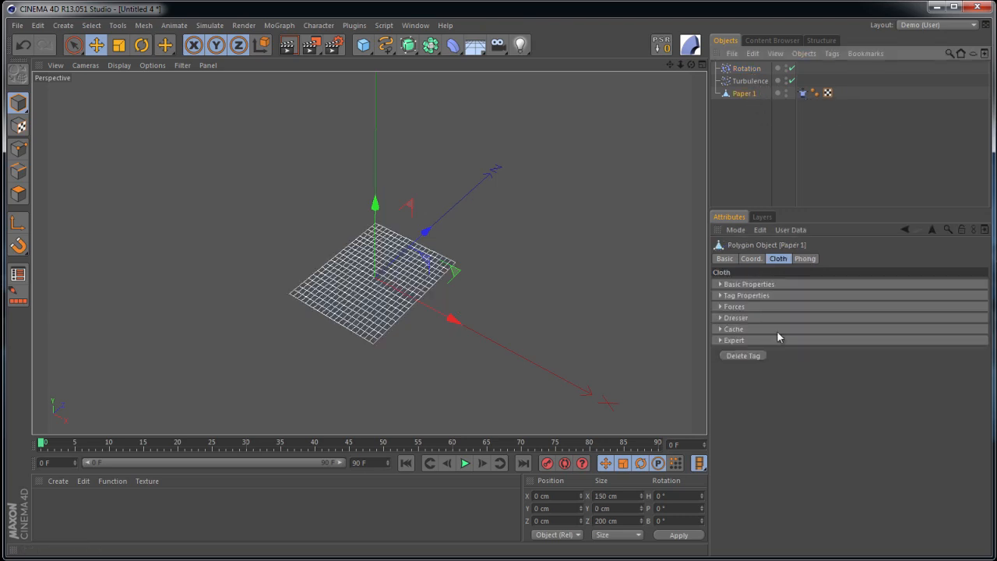
left_click(721, 340)
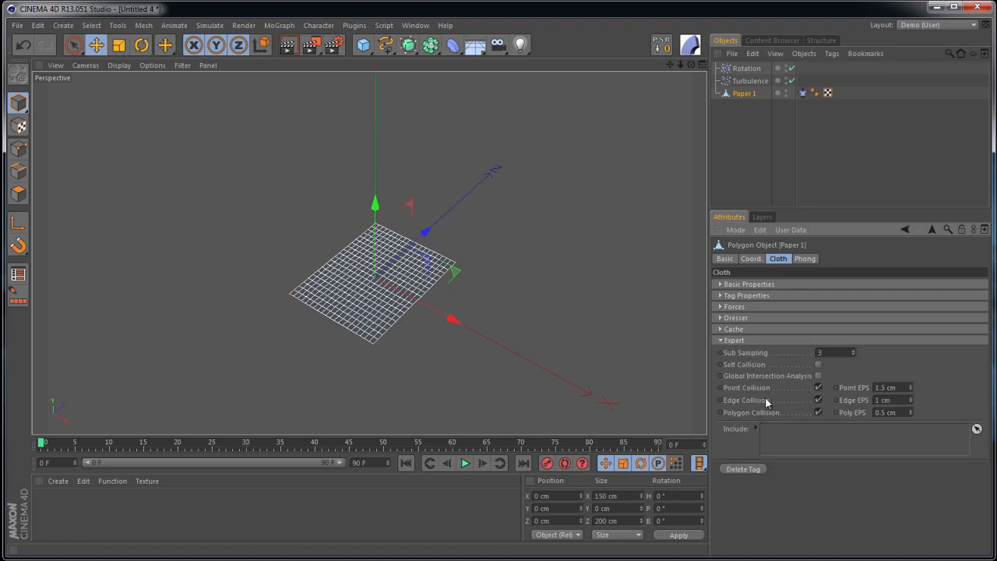
left_click(802, 93)
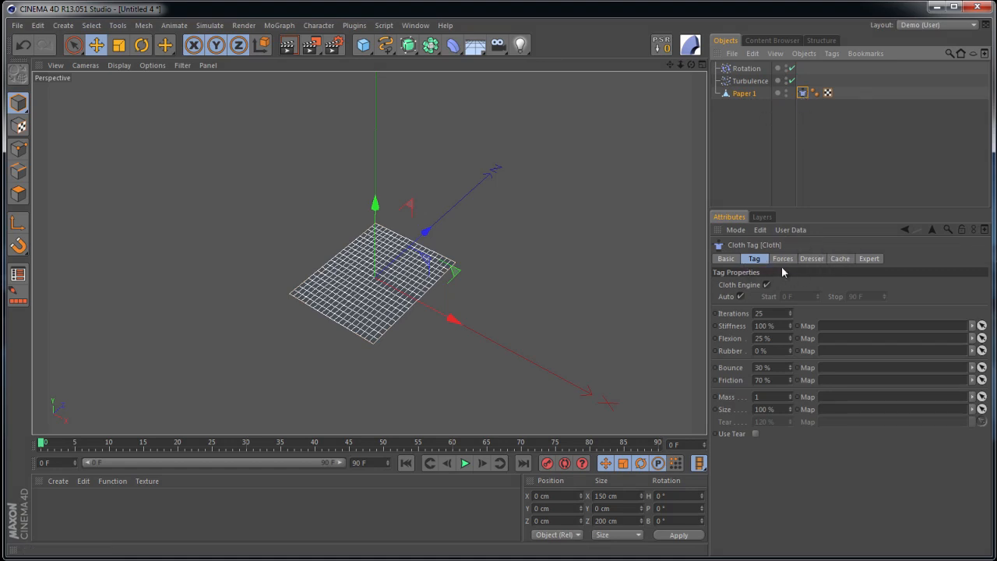
left_click(869, 259)
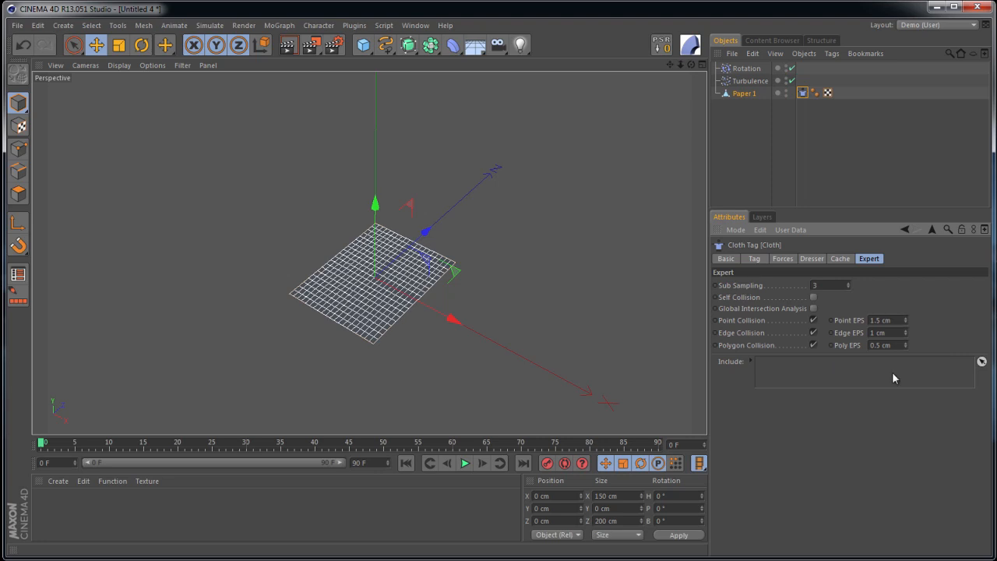
left_click(981, 363)
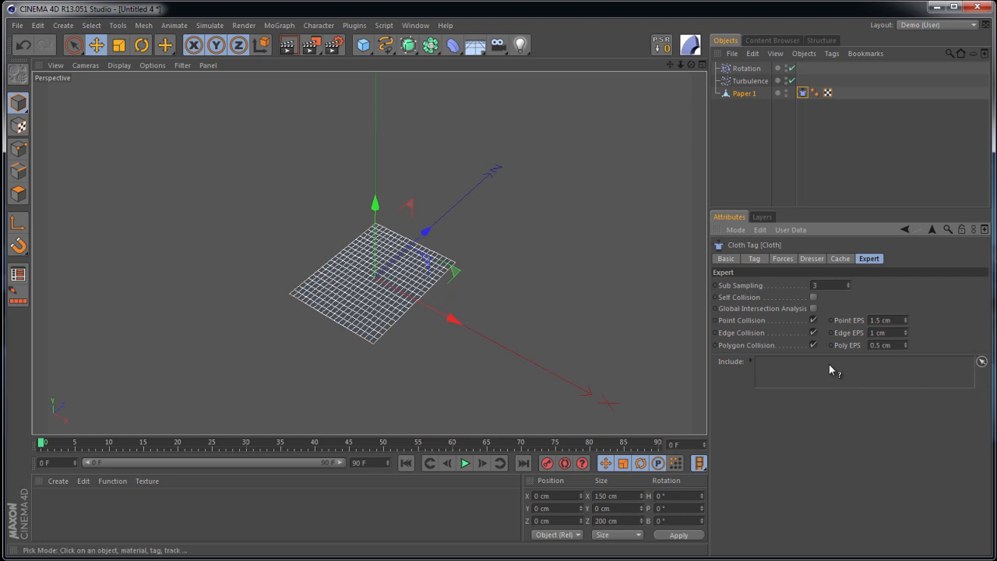
left_click(757, 81)
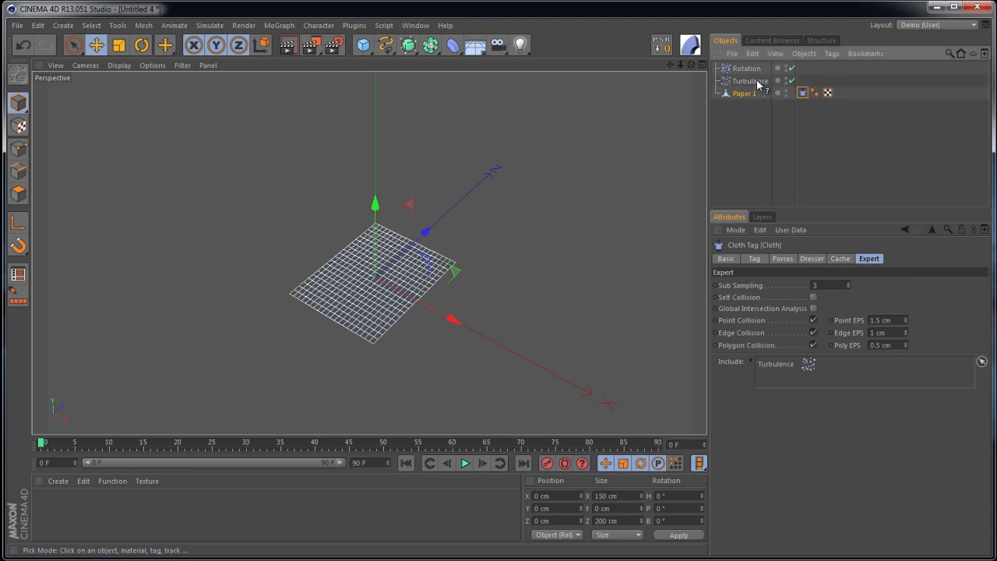
left_click(756, 69)
left_click(982, 362)
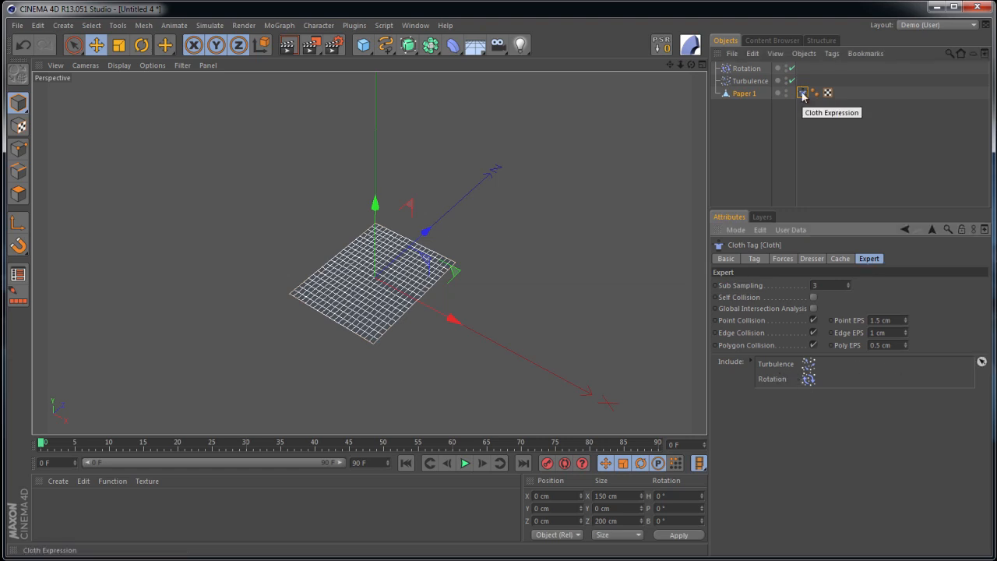
left_click(981, 363)
left_click(981, 363)
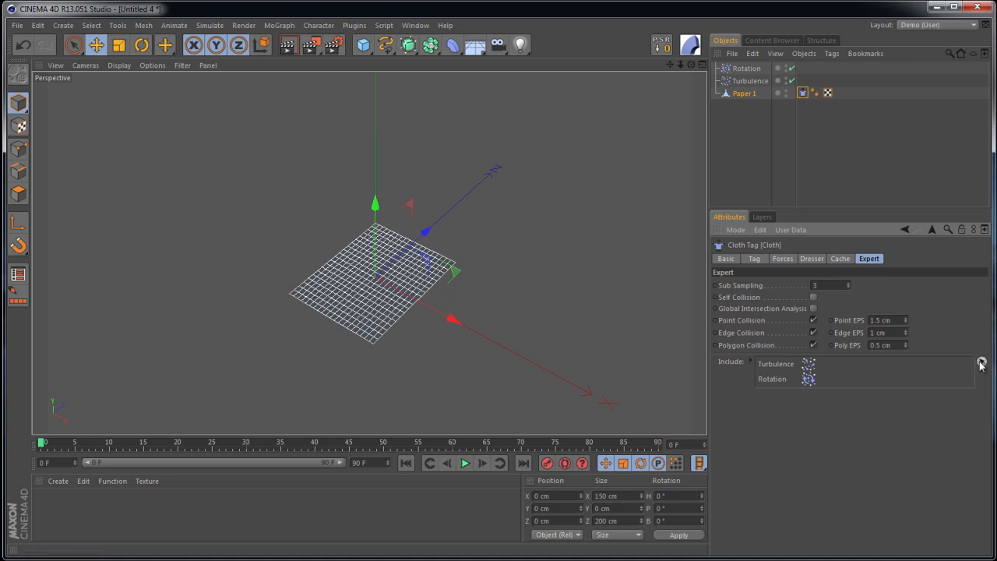
left_click(981, 363)
right_click(982, 363)
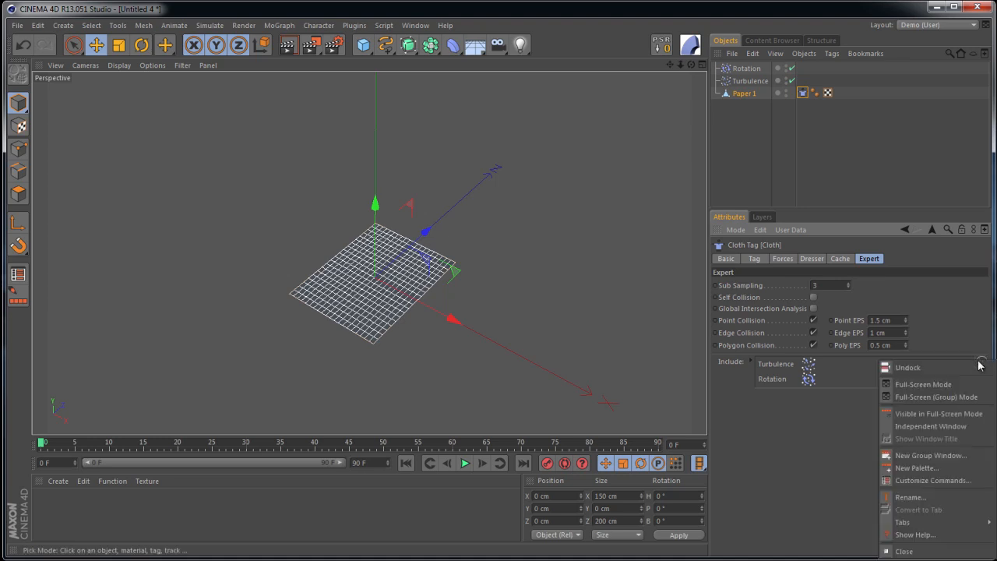
left_click(826, 369)
right_click(836, 366)
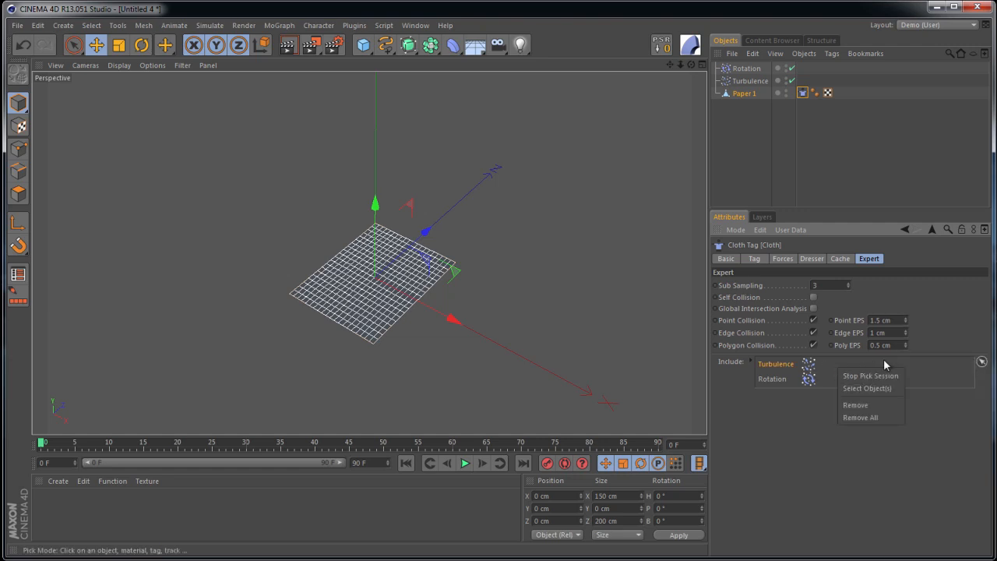
left_click(885, 377)
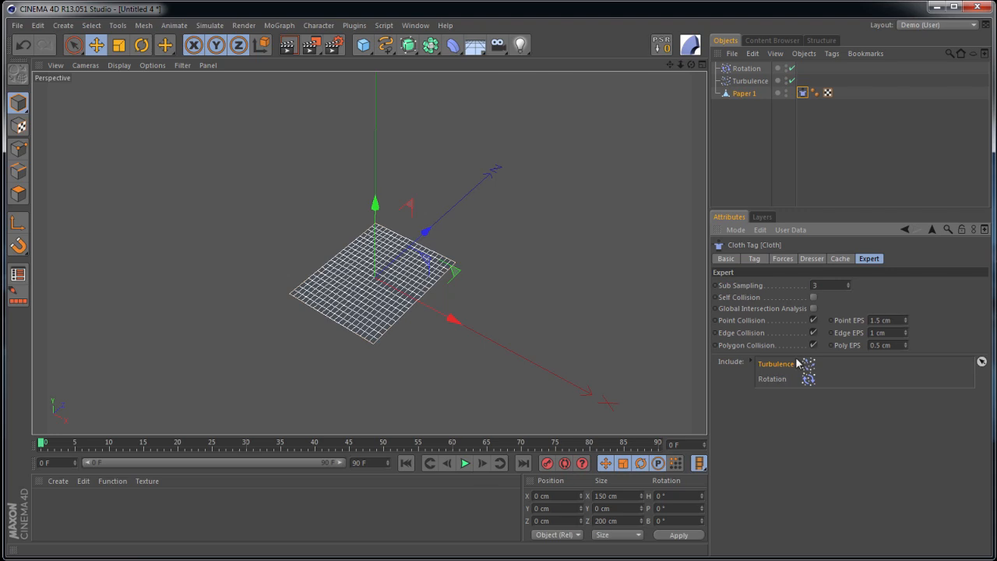
Group the Rotation, Turbulence and Paper 1 objects under a null and rename it Paper
left_click(746, 68)
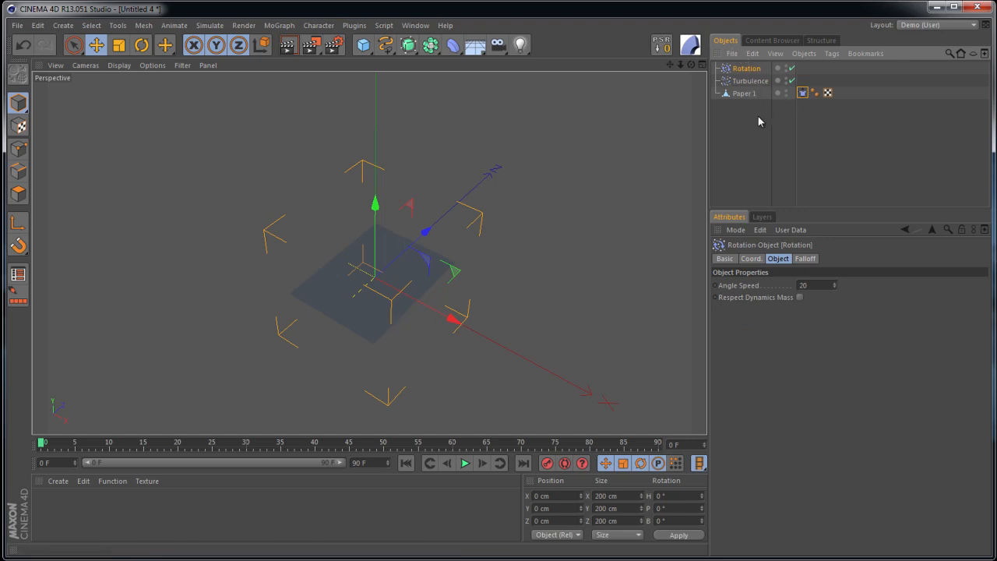
left_click_drag(759, 111, 732, 67)
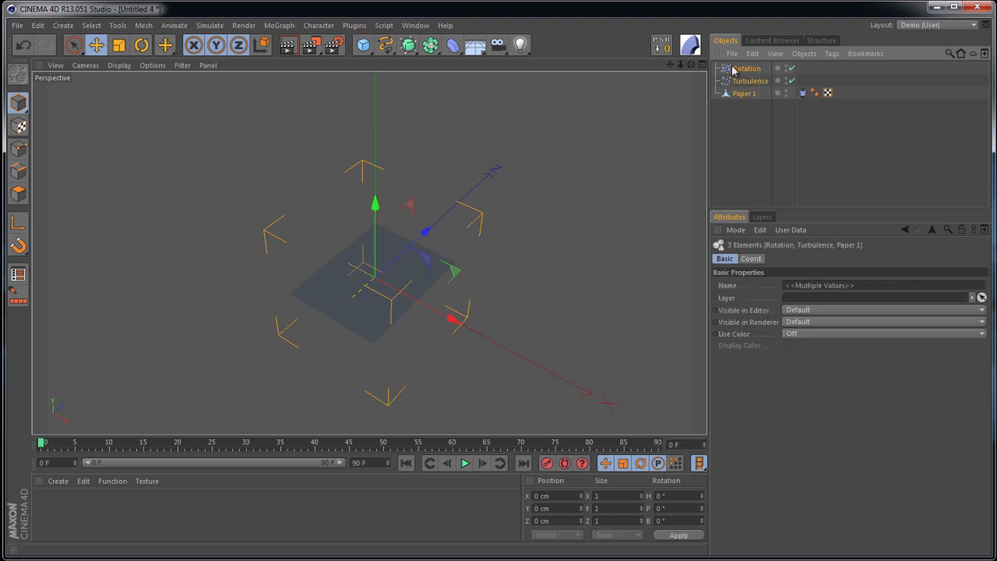
key("alt+g")
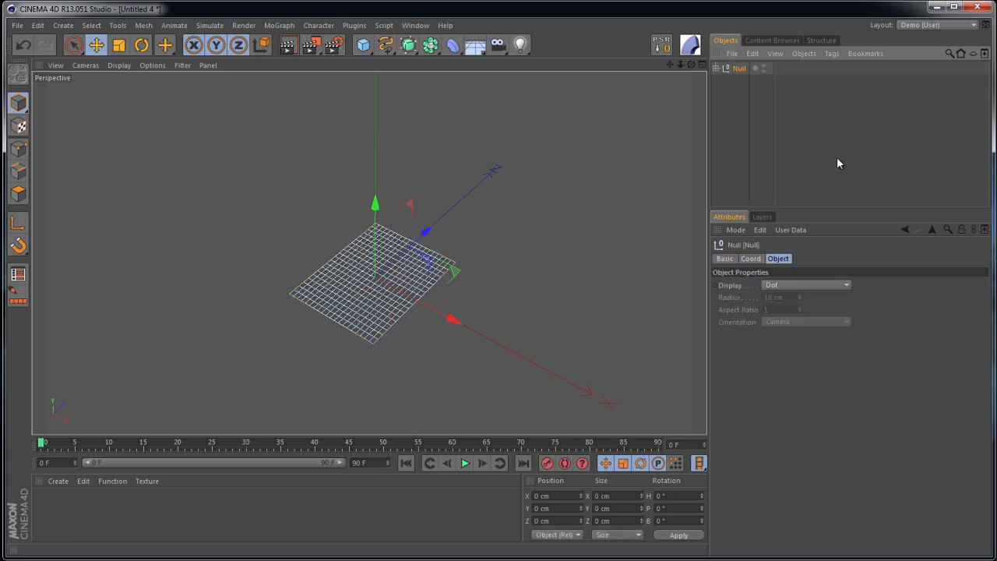
double_click(740, 69)
type("Flag")
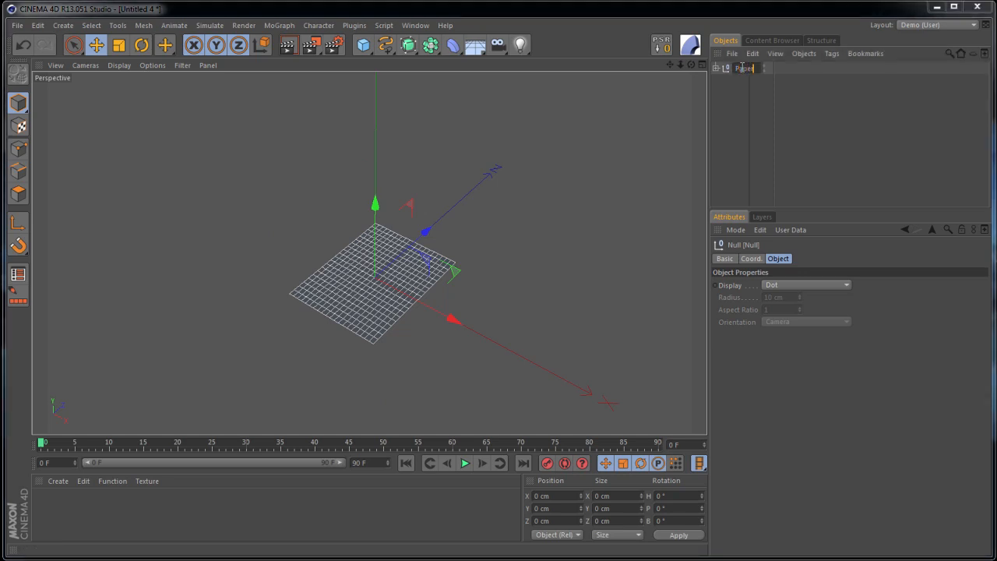
key("Return")
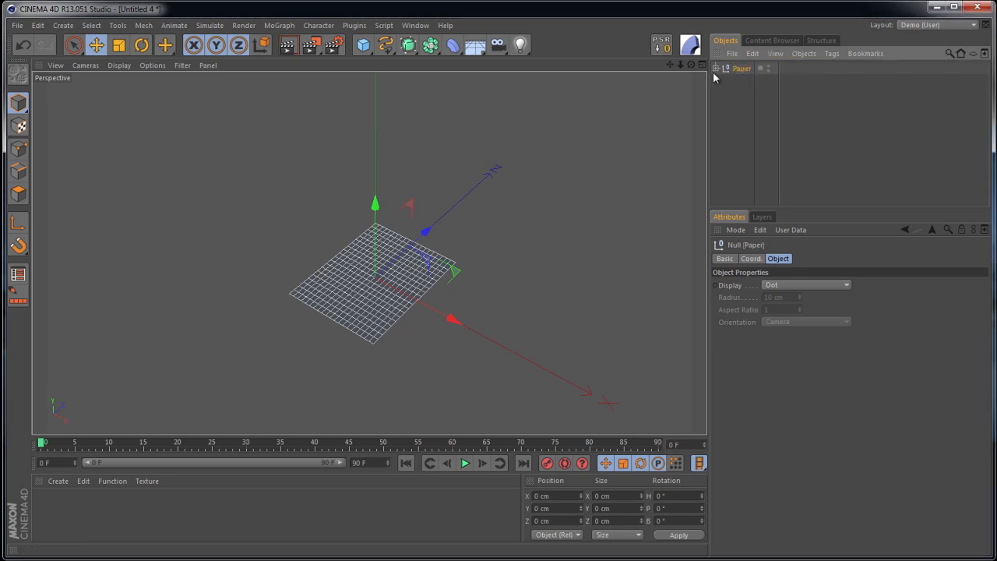
Expand the Paper group, play the simulation to check the sheet's motion, and inspect the Turbulence and Rotation modifiers
left_click(715, 68)
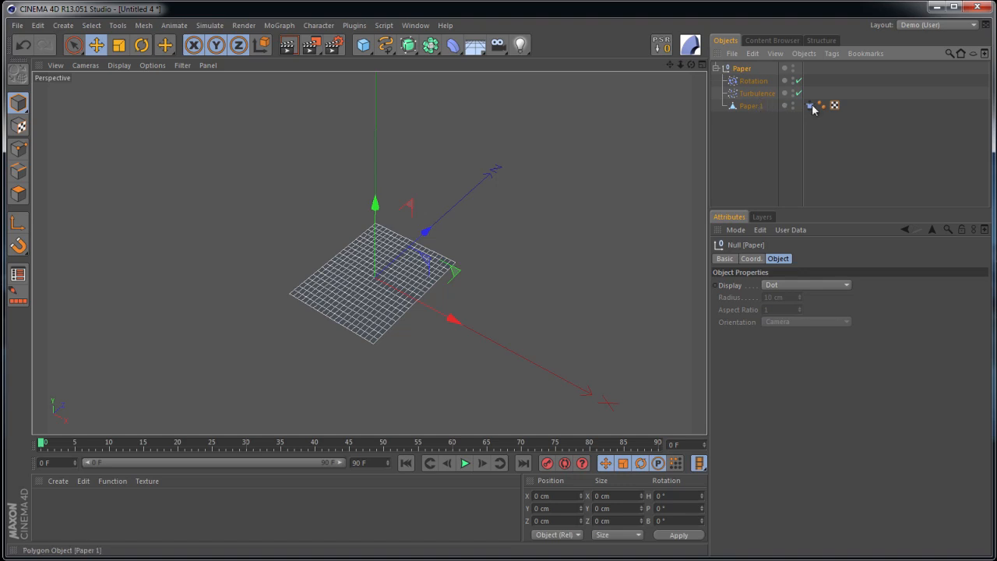
left_click(465, 462)
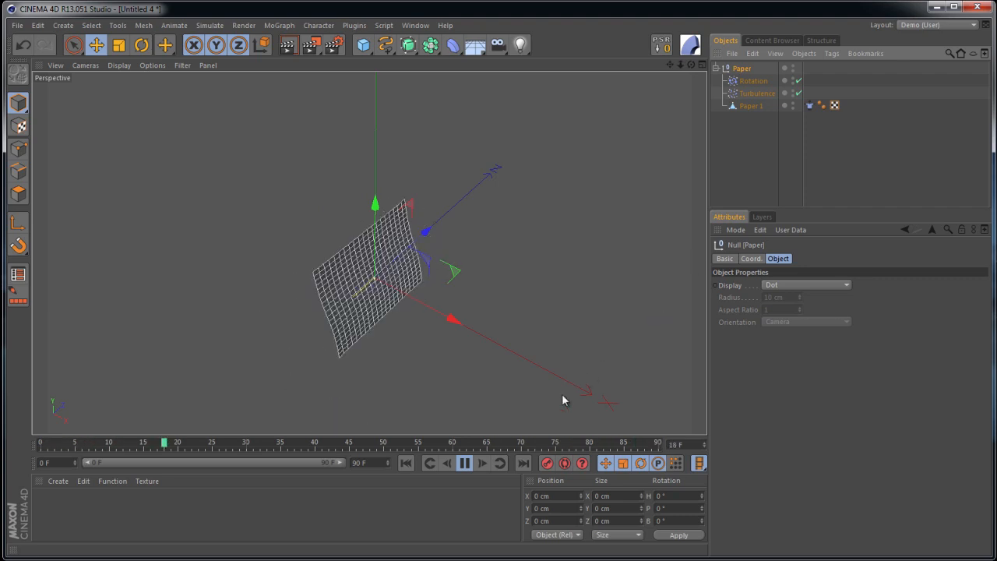
left_click(466, 465)
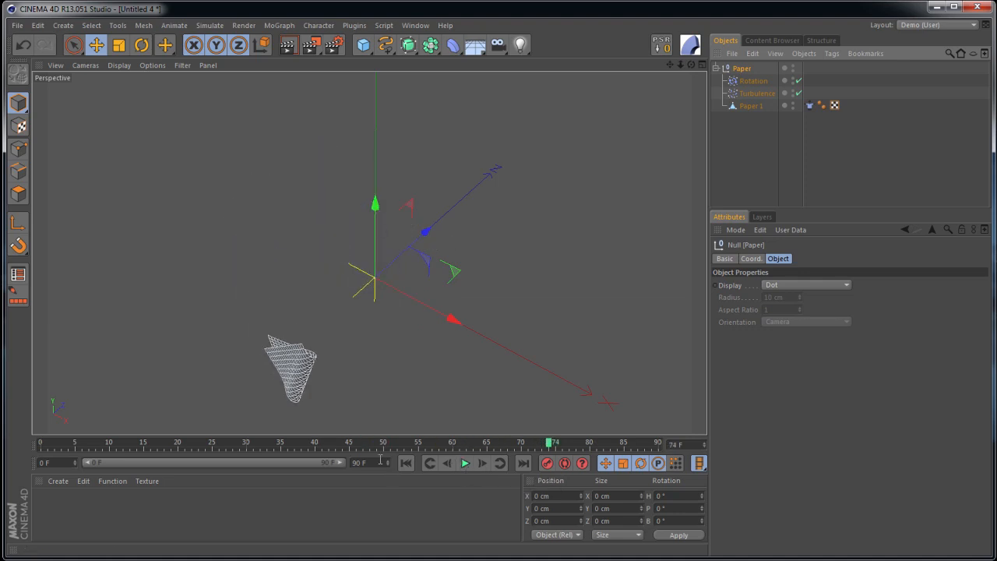
left_click(756, 92)
left_click(753, 80)
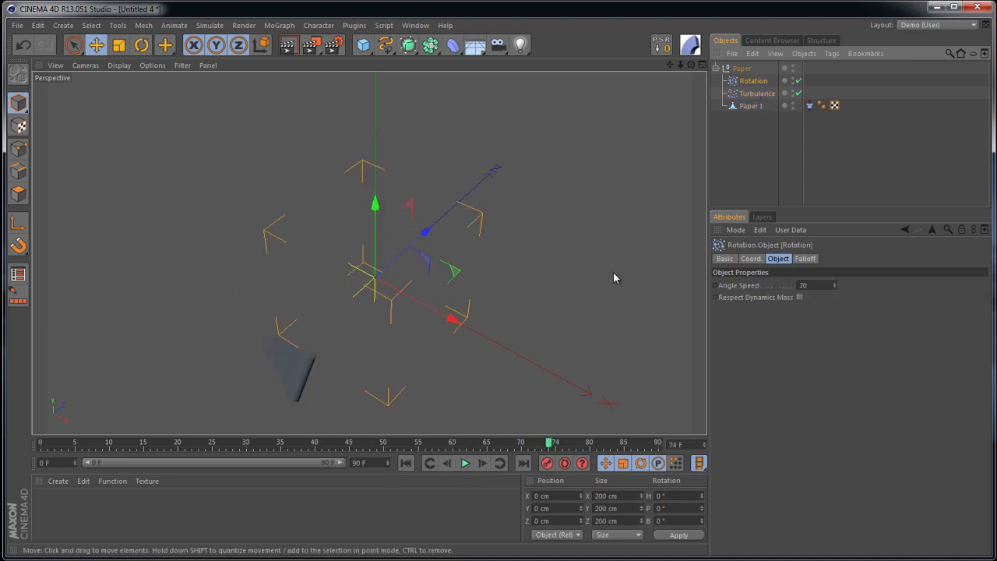
Extend the project length and the visible timeline range to 300 frames and rewind to frame 0
left_click(379, 463)
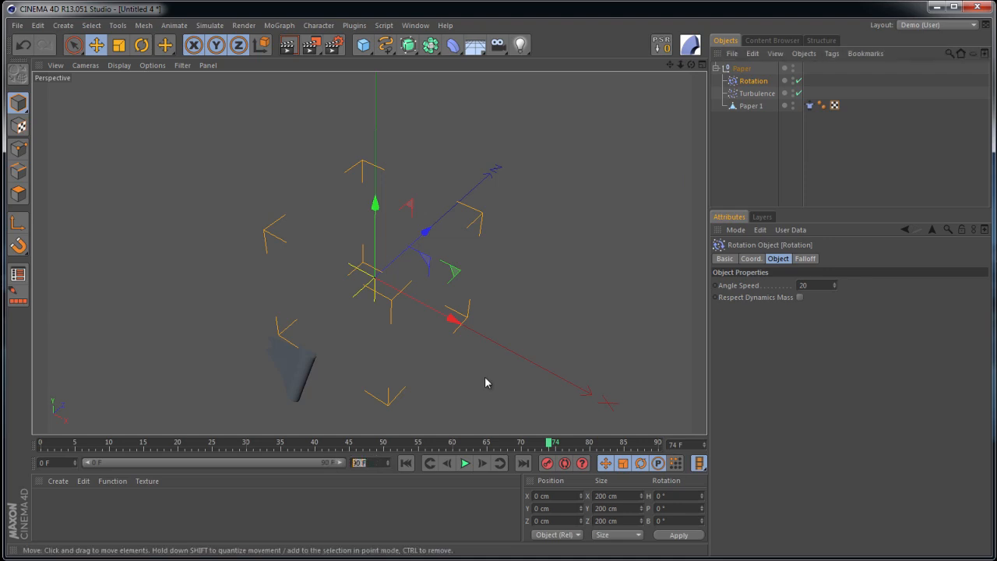
type("300")
key("Return")
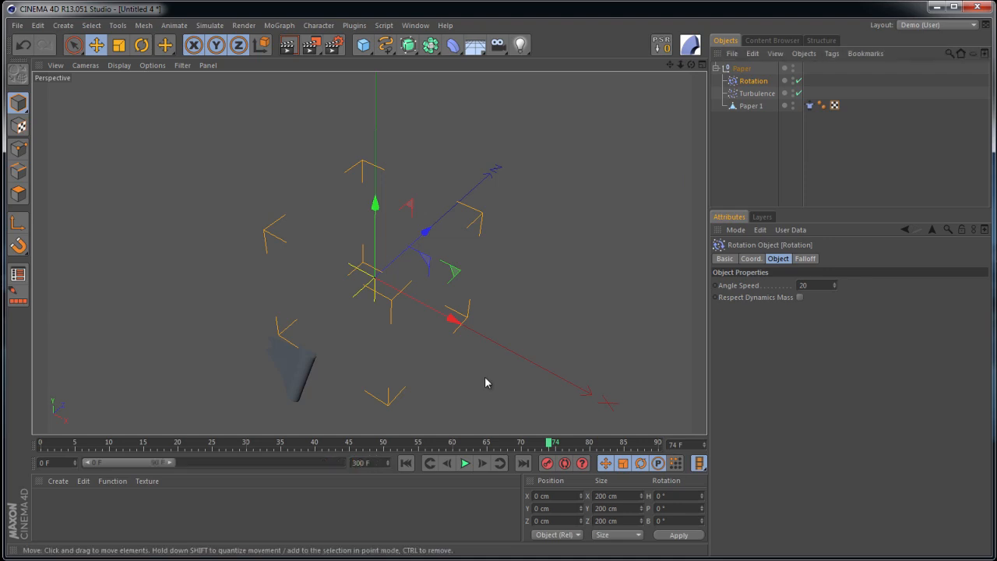
left_click_drag(169, 462, 340, 469)
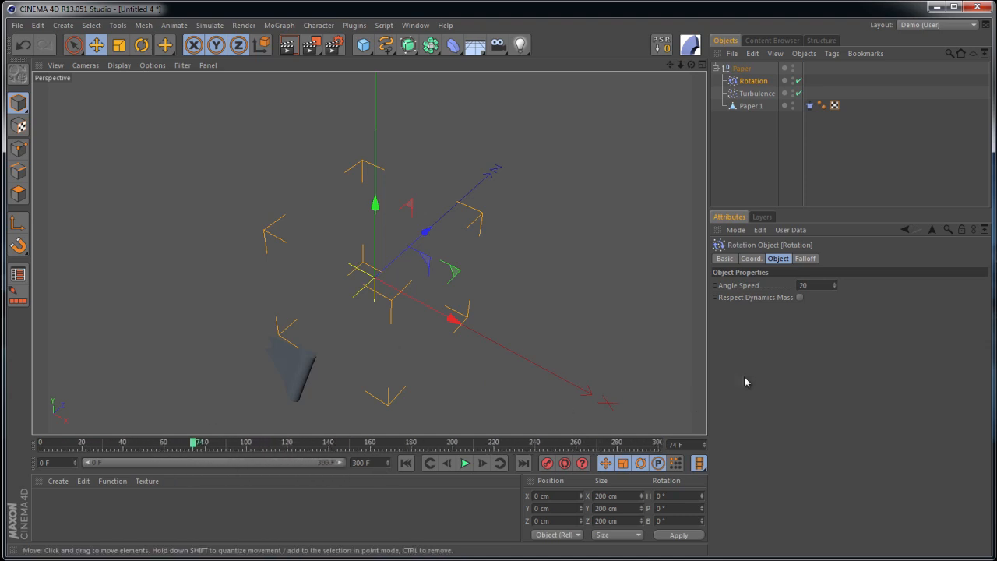
left_click(407, 462)
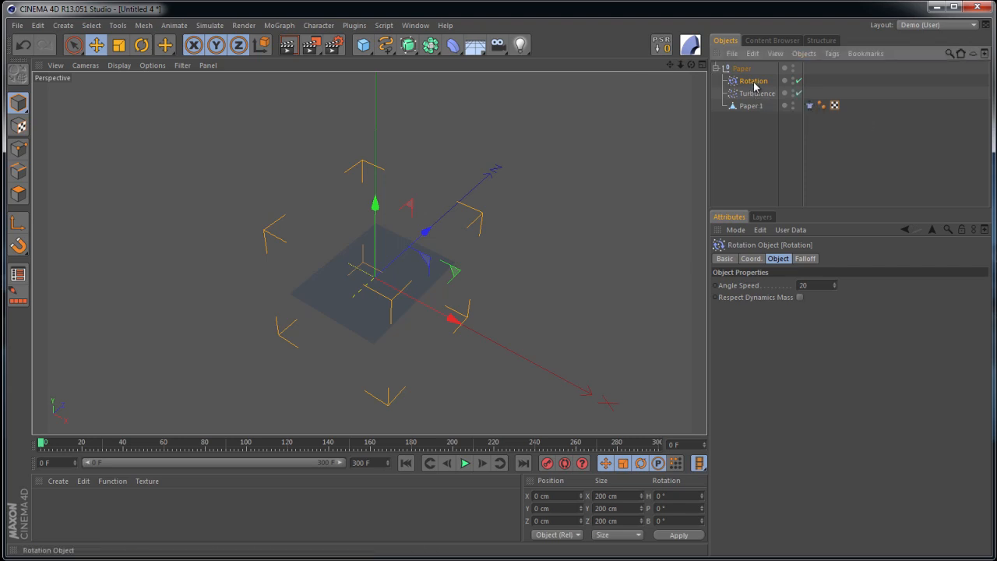
Set the Rotation modifier's angle speed to 3 and enable Respect Dynamics Mass
left_click(821, 285)
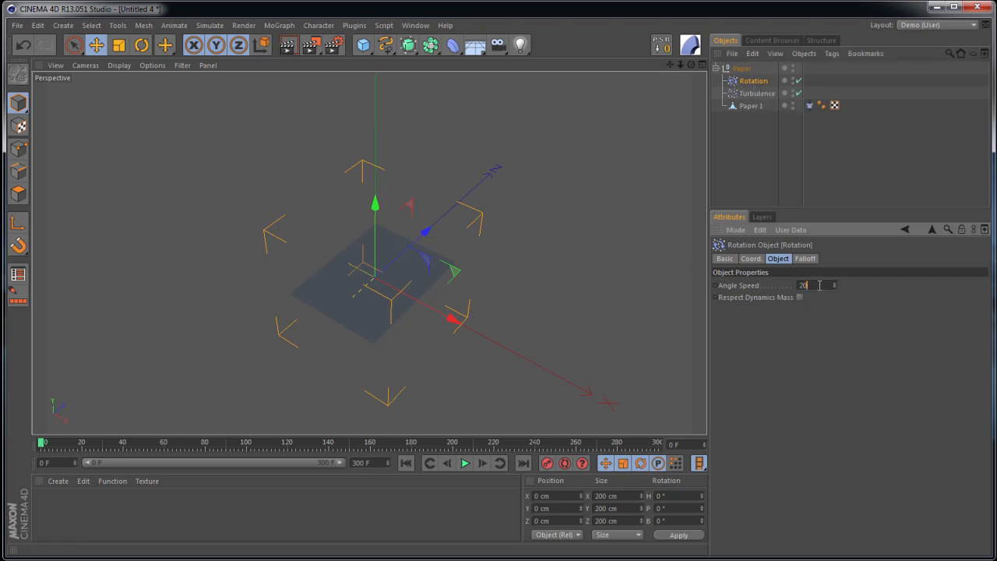
key("Return")
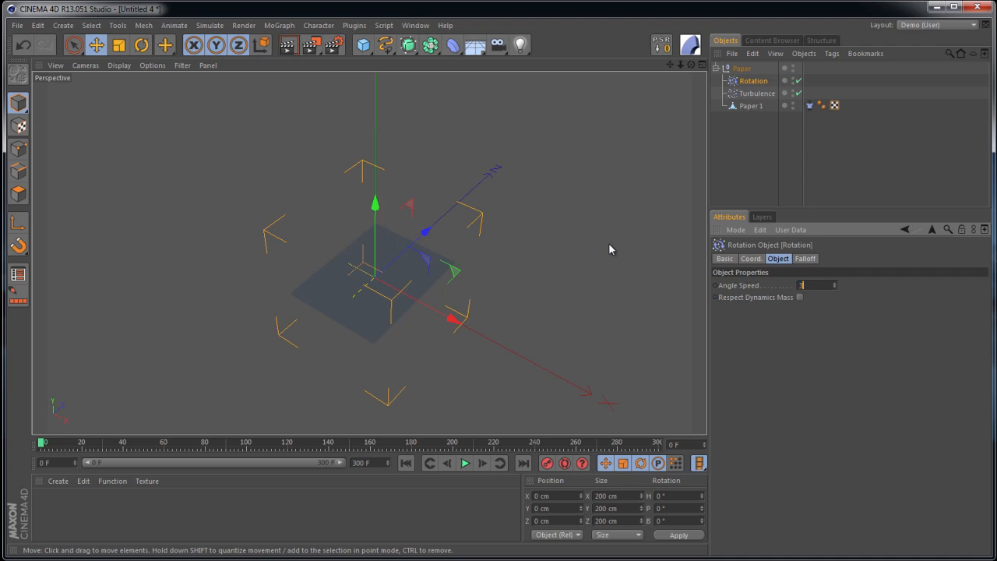
key("Return")
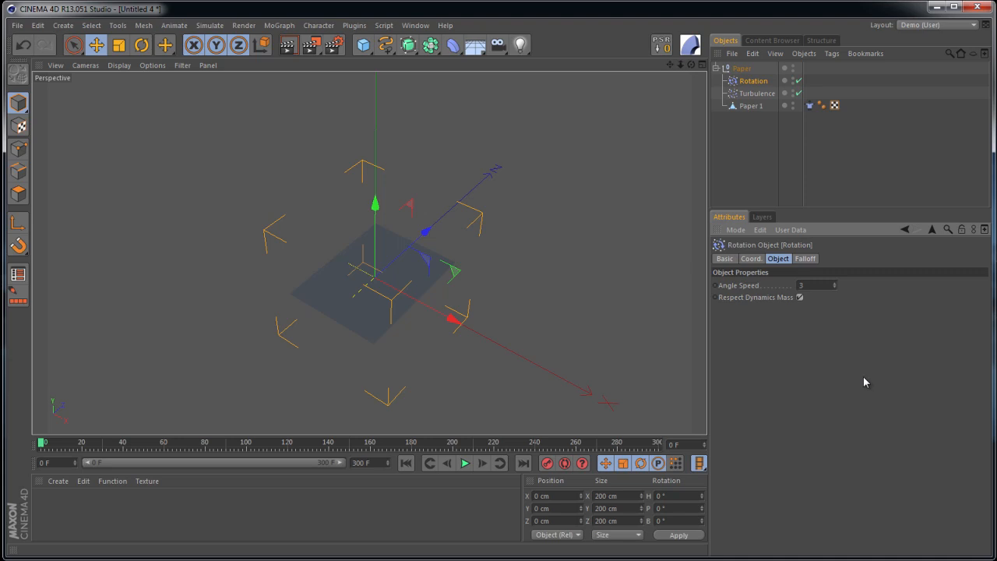
Enable Respect Dynamics Mass on the Turbulence modifier and set its frequency to 20% and scale to 440%
left_click(757, 94)
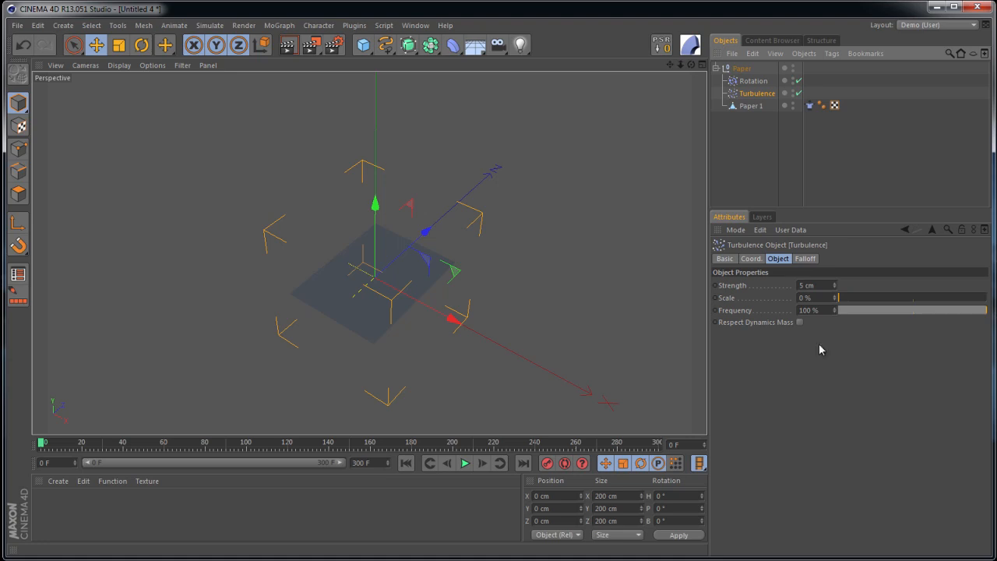
left_click(799, 323)
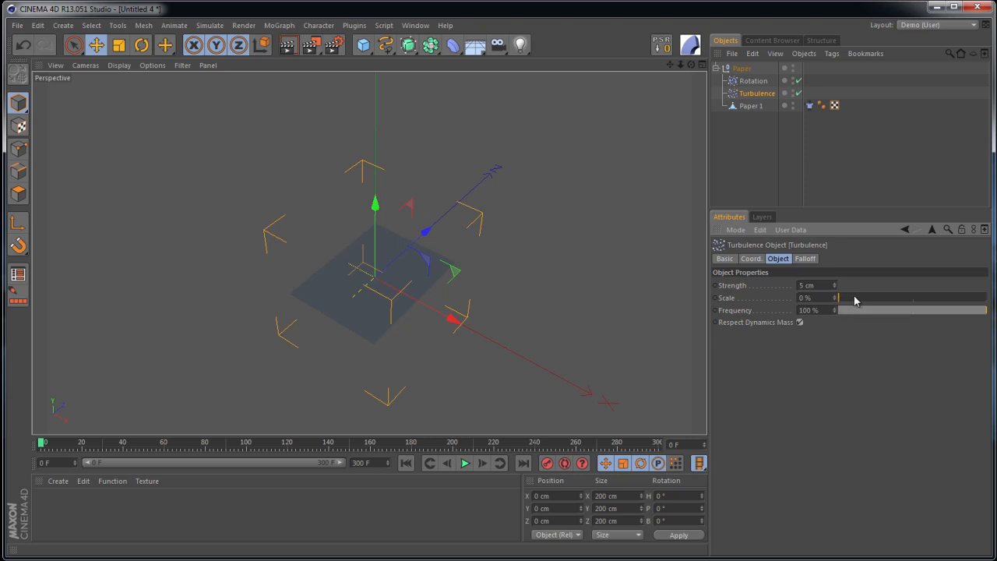
left_click(903, 298)
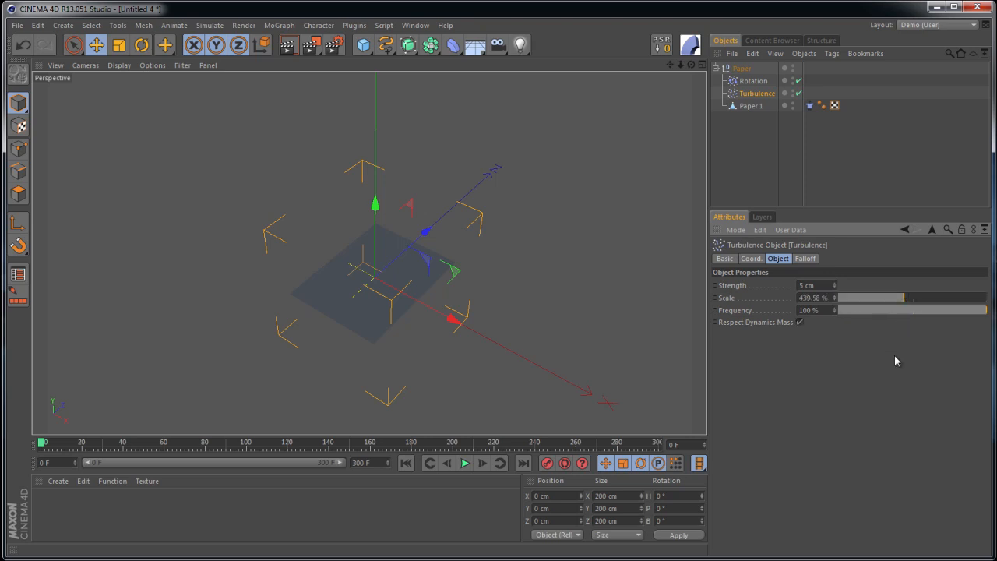
left_click(869, 314)
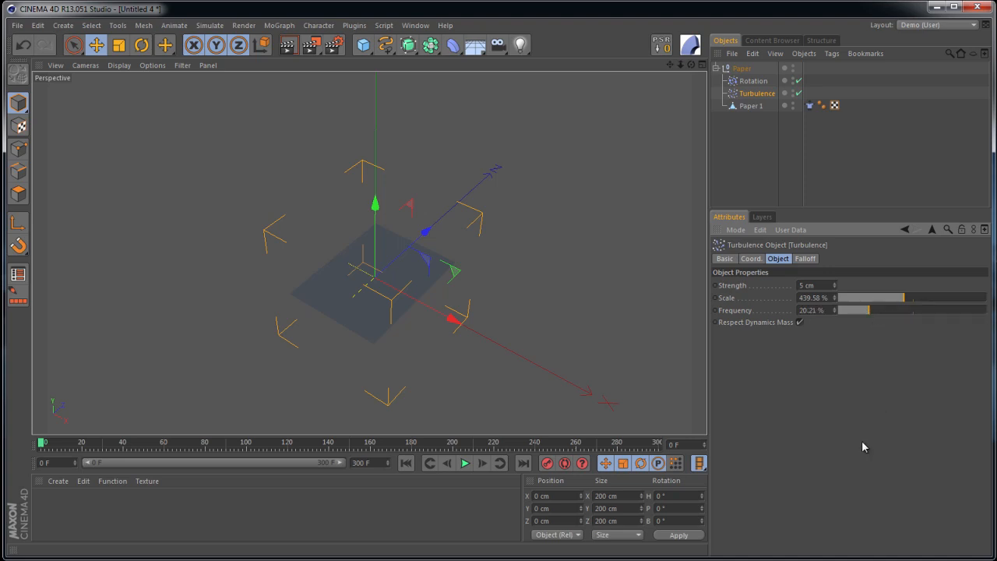
left_click(824, 309)
type("20")
key("Return")
left_click(825, 297)
type("440")
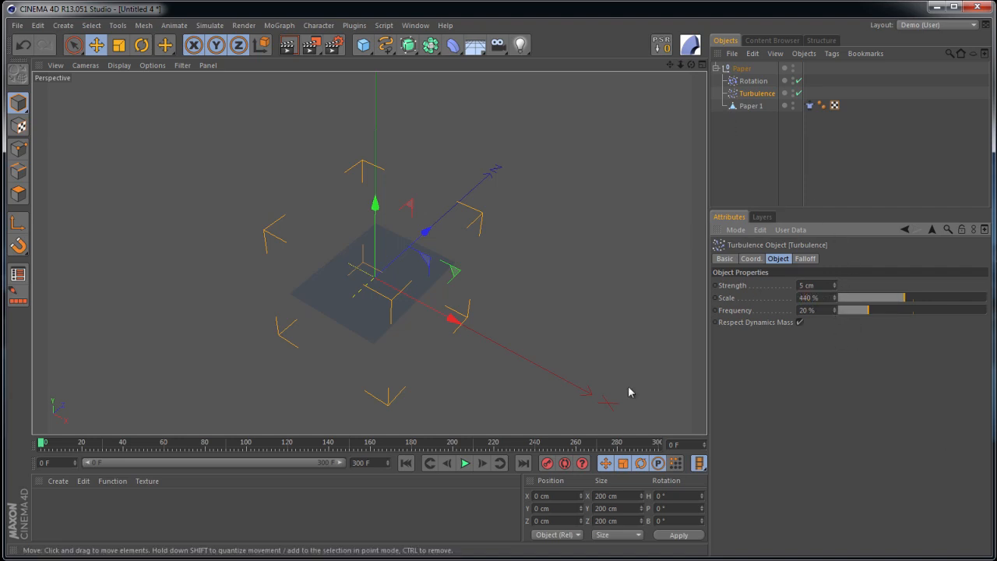
Play the simulation twice from frame 0 to check the sheet's motion, inspecting the Rotation modifier, and rewind to the start
left_click(464, 462)
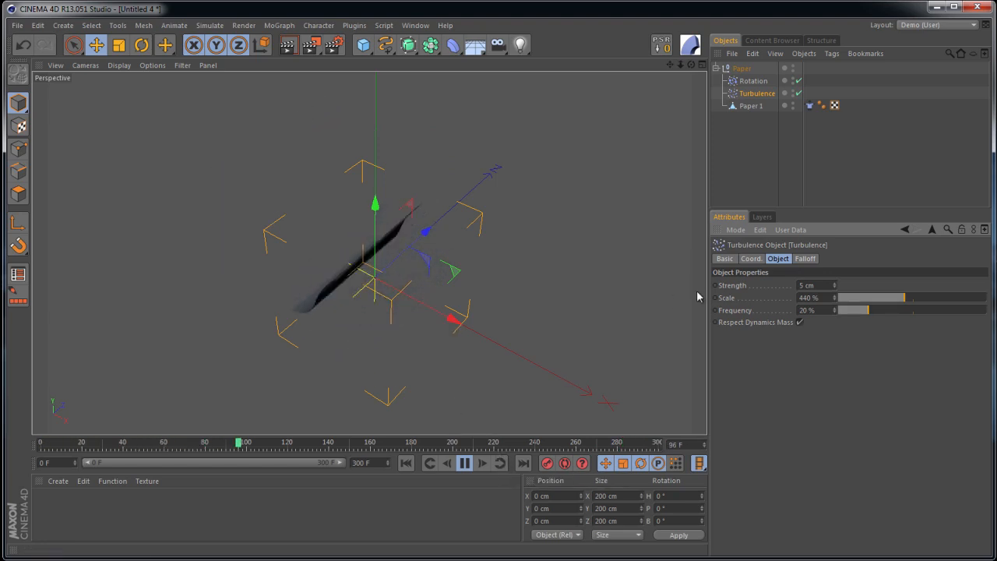
left_click(759, 83)
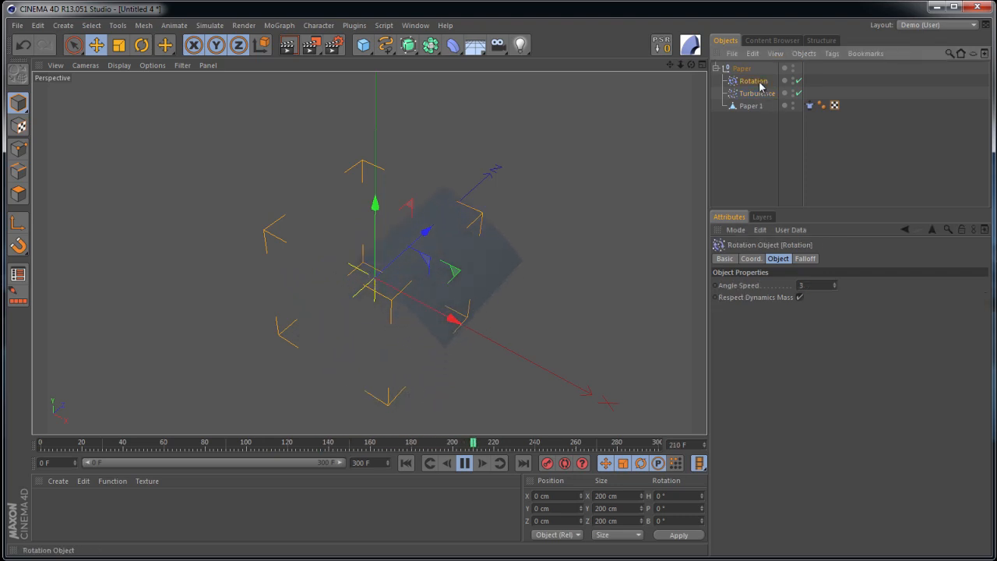
left_click(465, 462)
left_click(406, 462)
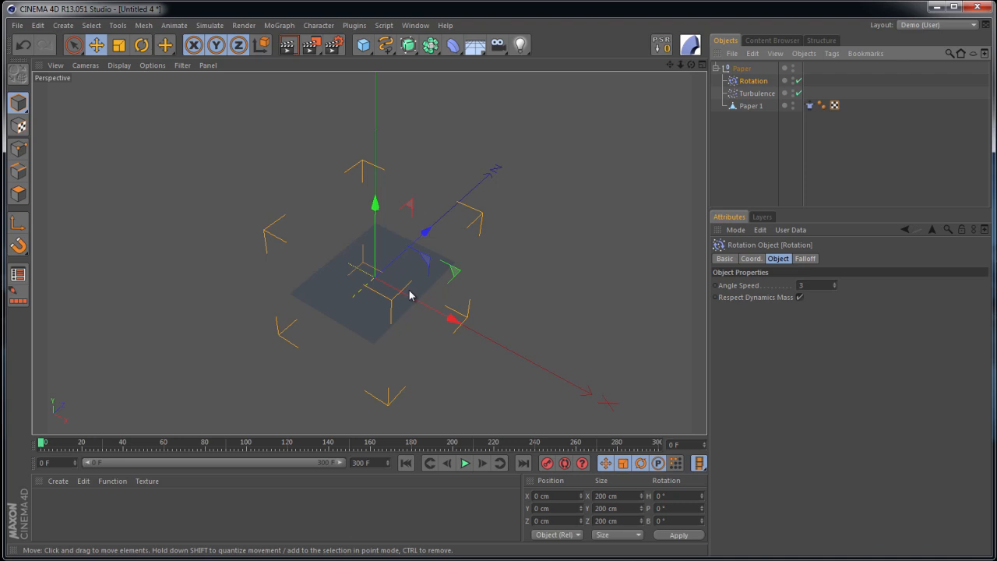
left_click(465, 464)
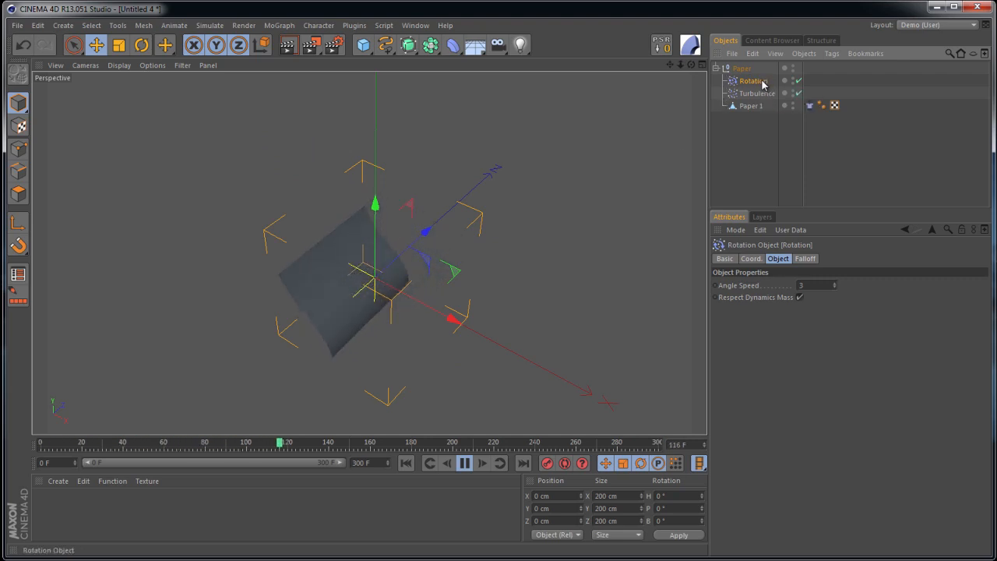
left_click(465, 463)
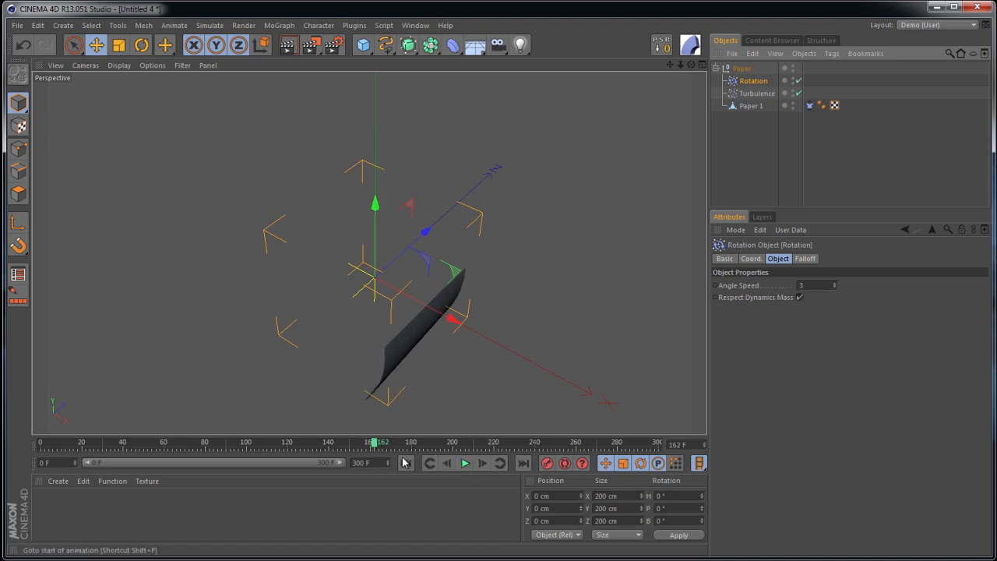
left_click(406, 463)
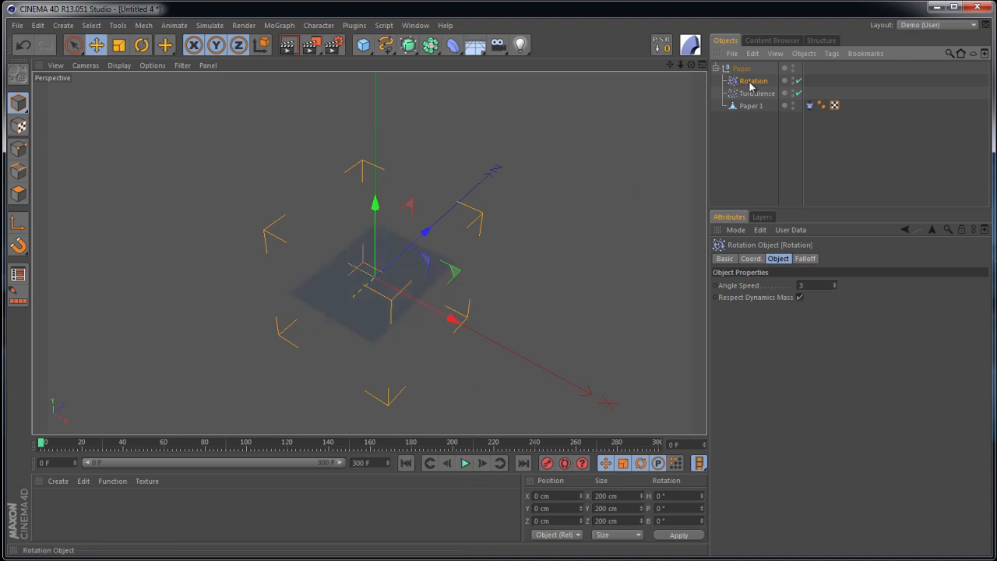
Add a Vibrate tag to the Rotation modifier with rotation enabled, amplitude 132°, -42°, 52° and frequency 1
right_click(761, 84)
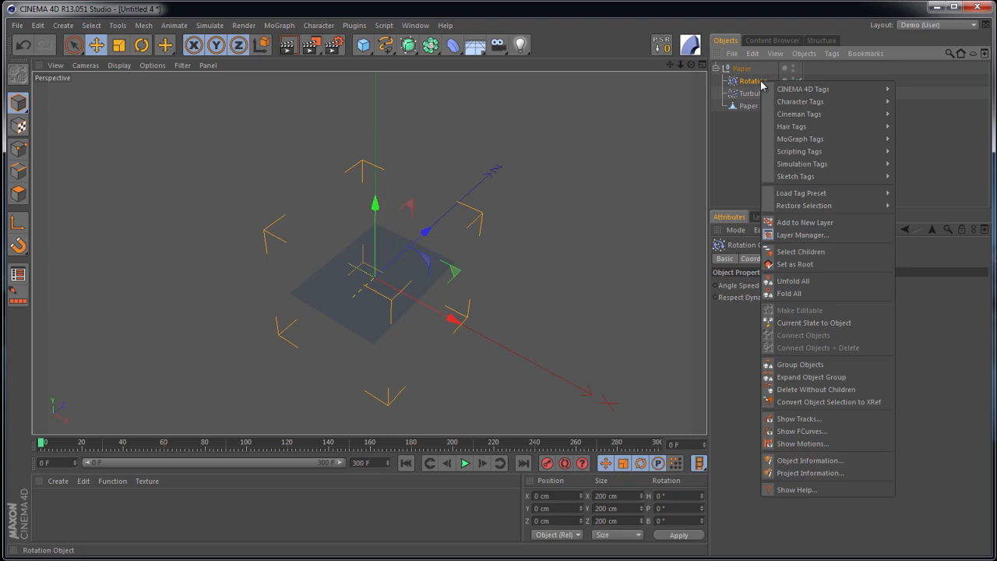
mouse_move(800, 95)
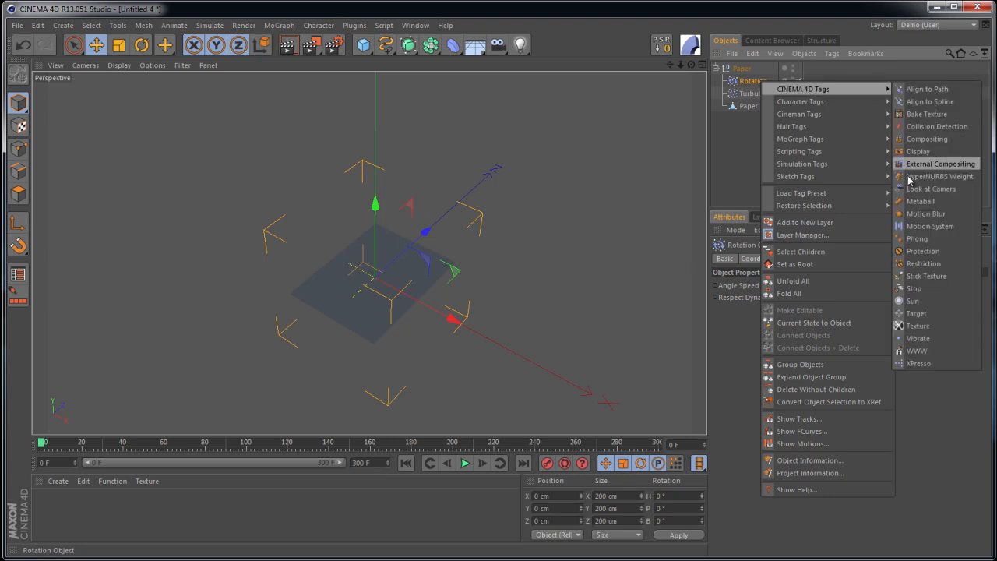
left_click(917, 338)
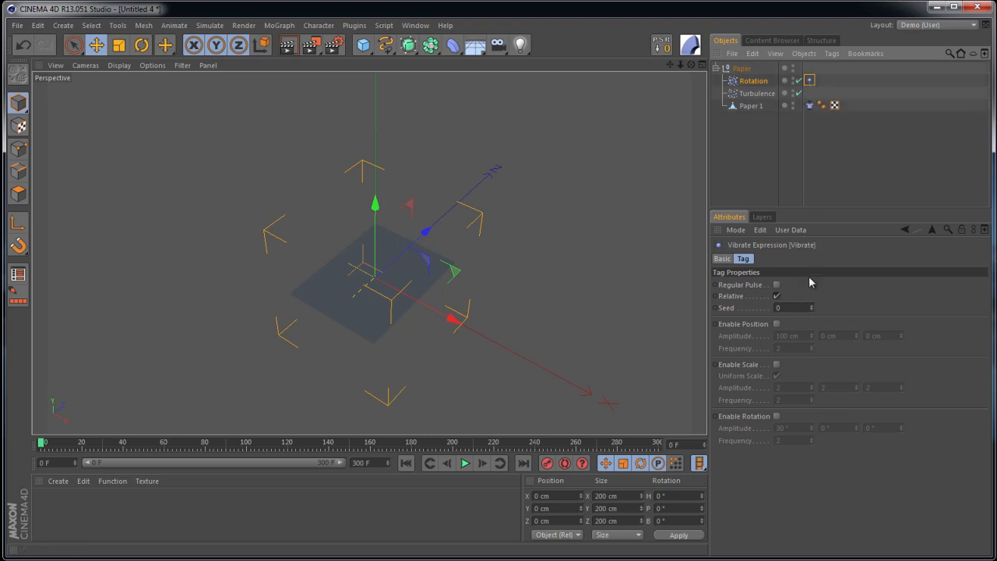
left_click(776, 417)
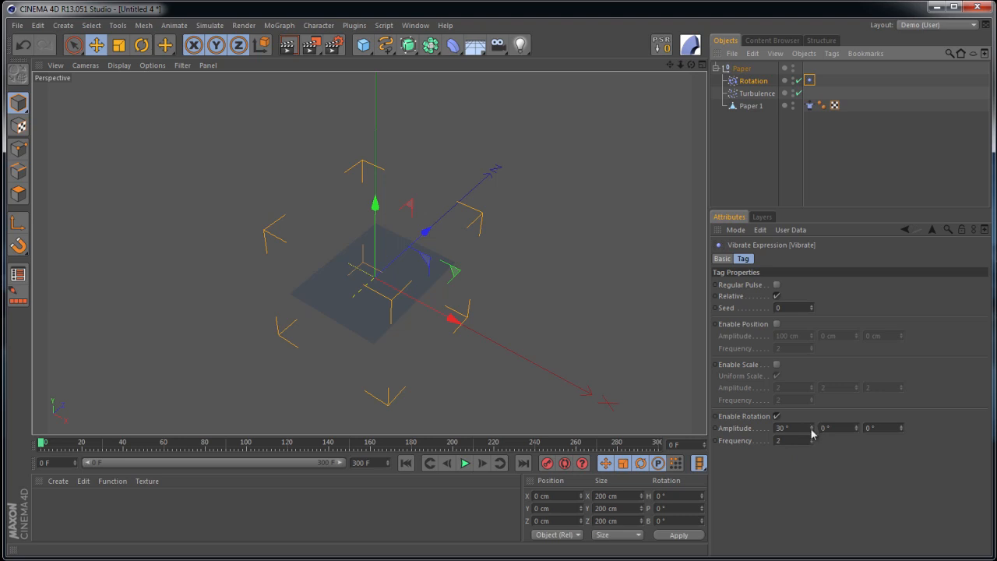
left_click_drag(811, 432, 811, 432)
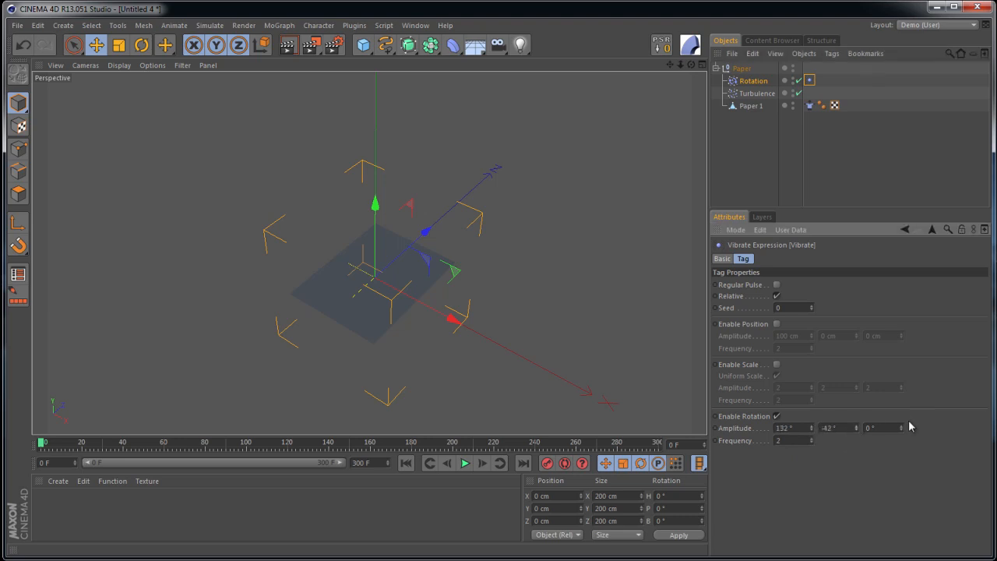
left_click_drag(900, 433, 901, 429)
Make the Rotation modifier a child of Paper 1 and play the simulation to check the effect of its Vibrate tag
left_click(761, 85)
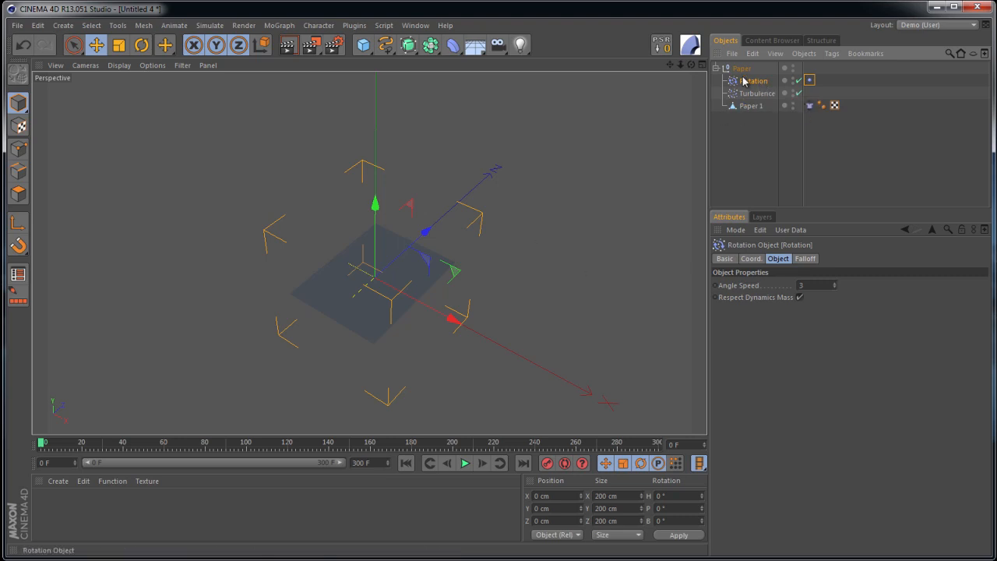
left_click_drag(755, 84, 756, 109)
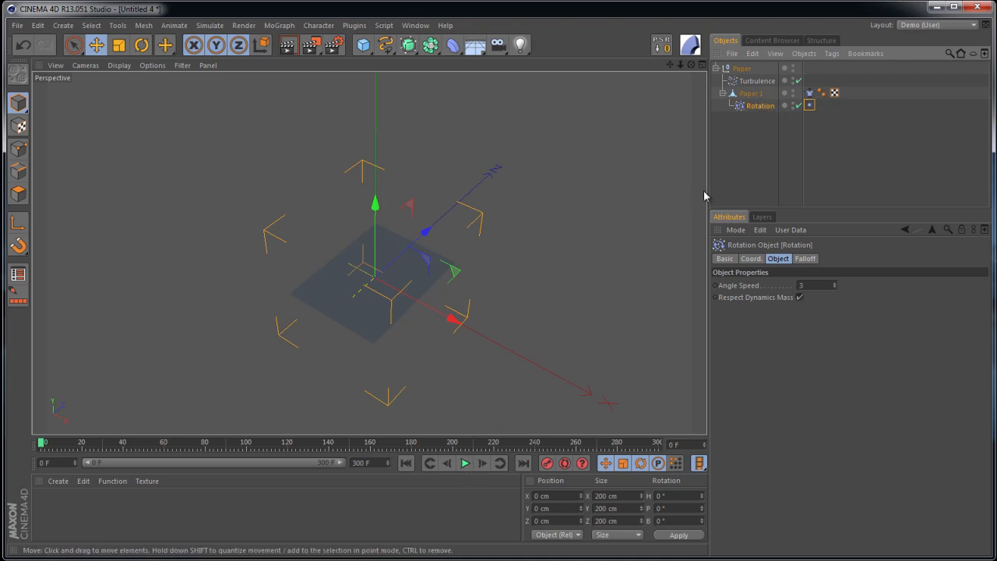
left_click(465, 463)
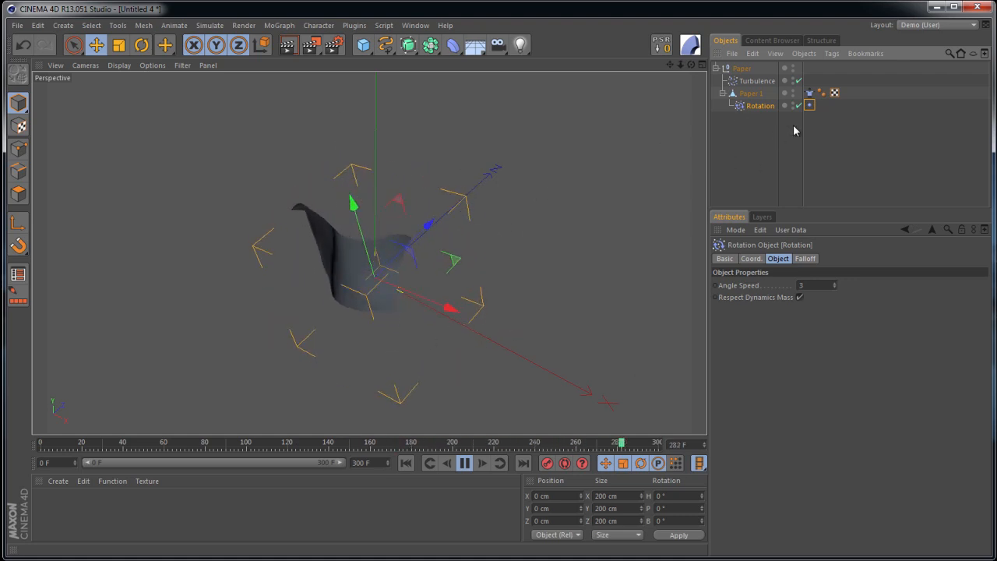
left_click(810, 107)
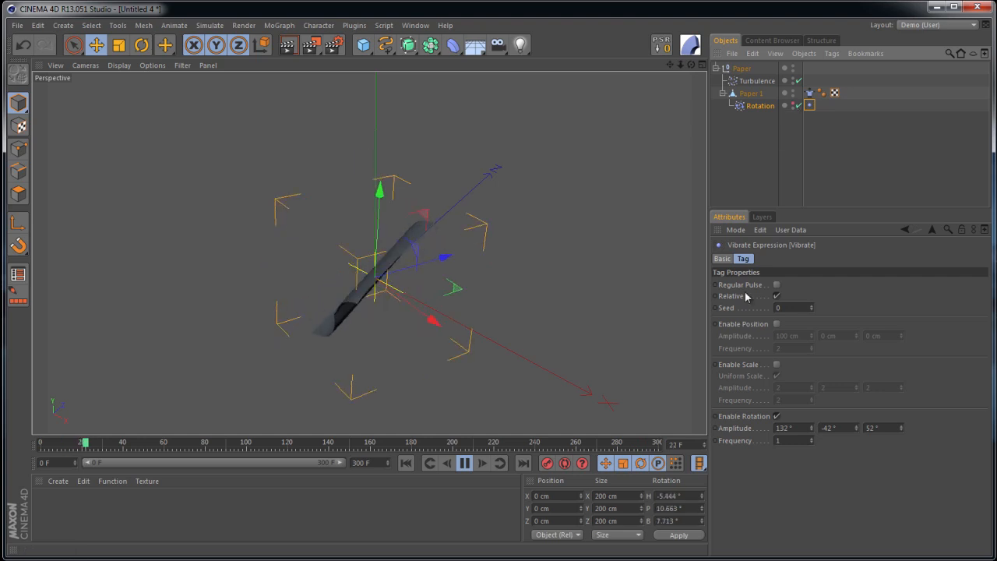
Set the Turbulence modifier's strength to 20 cm while the simulation plays, and stop playback
left_click(759, 81)
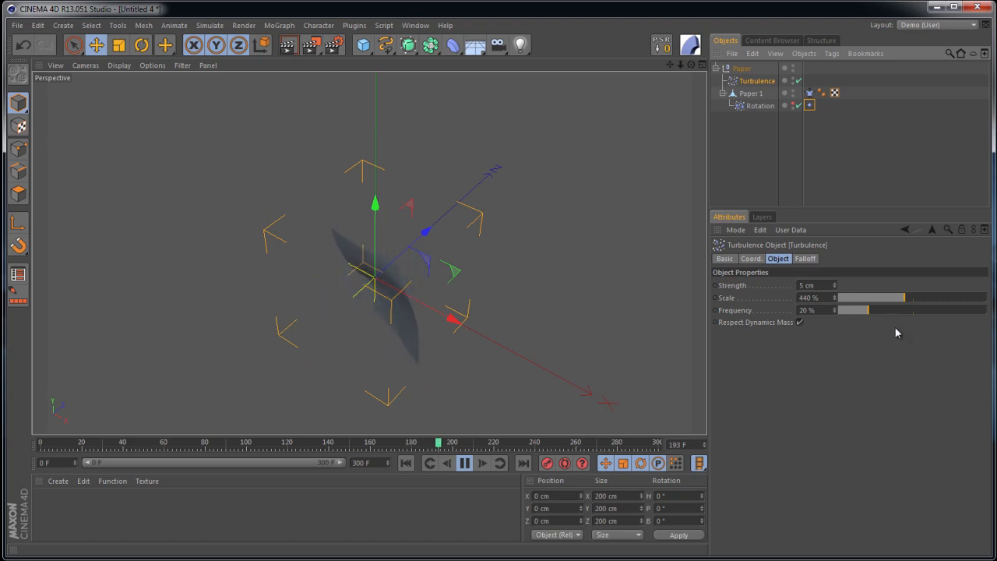
left_click_drag(826, 285, 732, 267)
type("20")
key("Return")
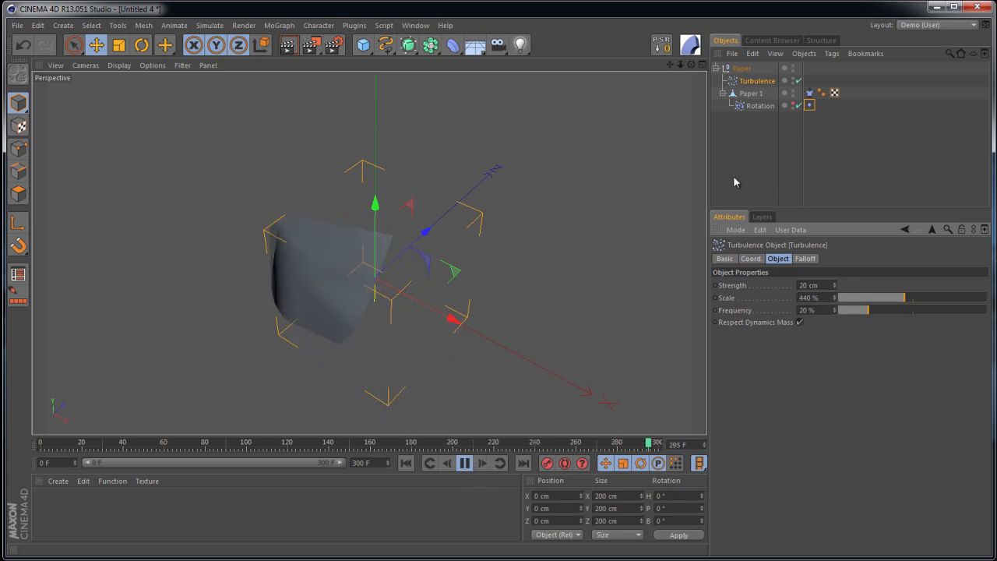
left_click(466, 463)
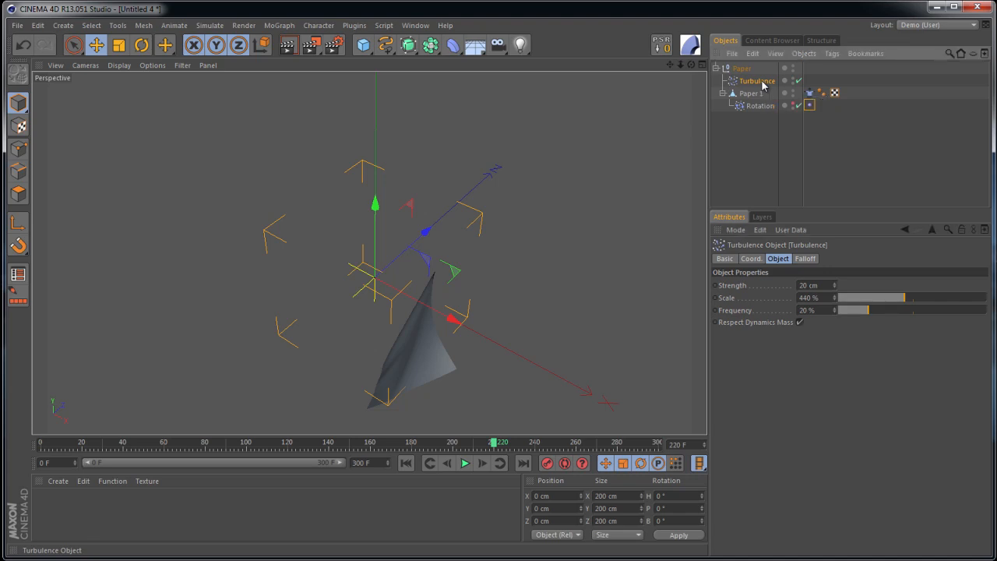
Duplicate the Turbulence modifier and add the copy to the Include list of Paper 1's Cloth tag
left_click_drag(762, 85, 763, 87)
left_click_drag(763, 89, 763, 87, "ctrl")
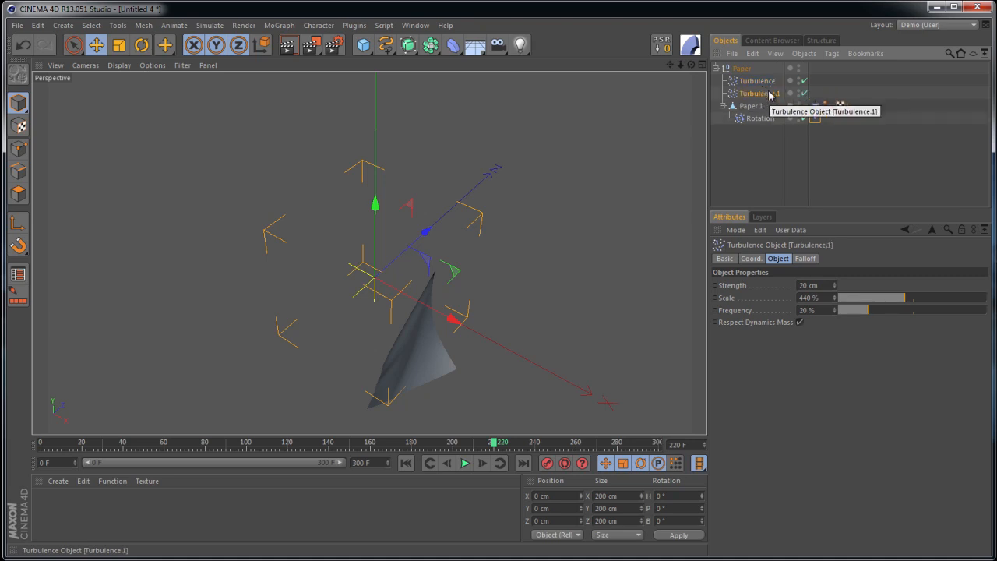
left_click(814, 106)
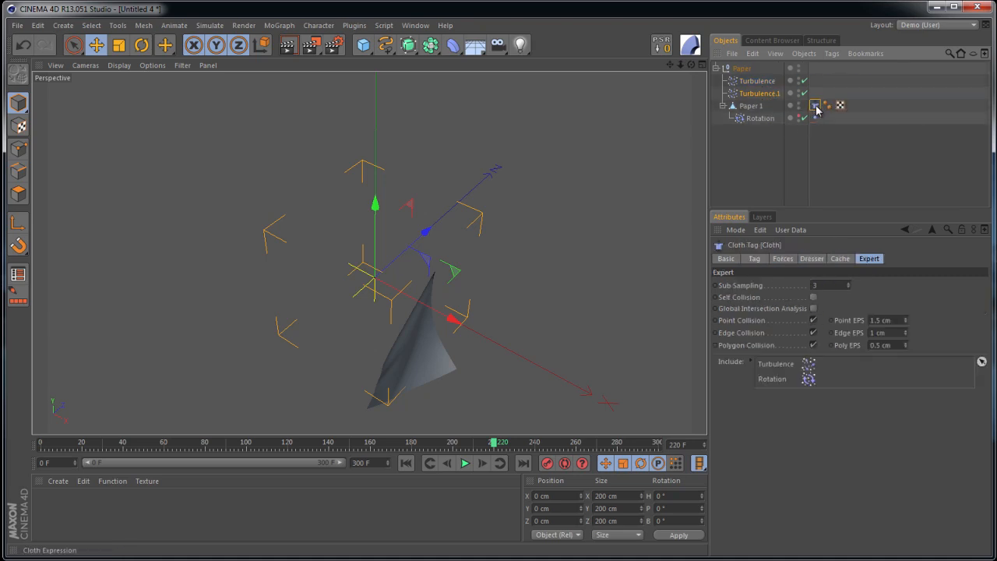
left_click_drag(752, 93, 776, 365)
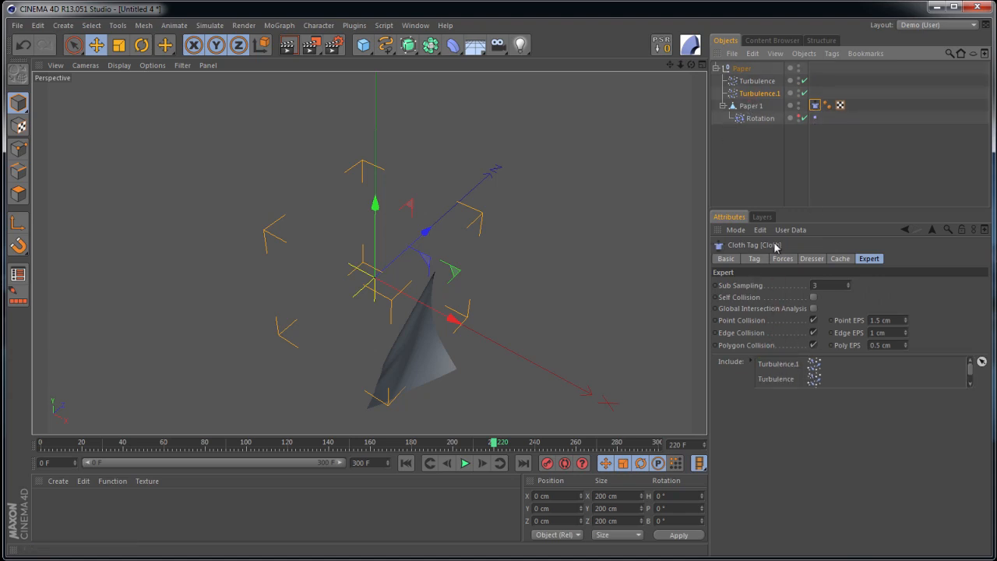
Set the duplicate Turbulence modifier's scale to 310.42%, frequency to 65.21% and strength to 35 cm
left_click(759, 92)
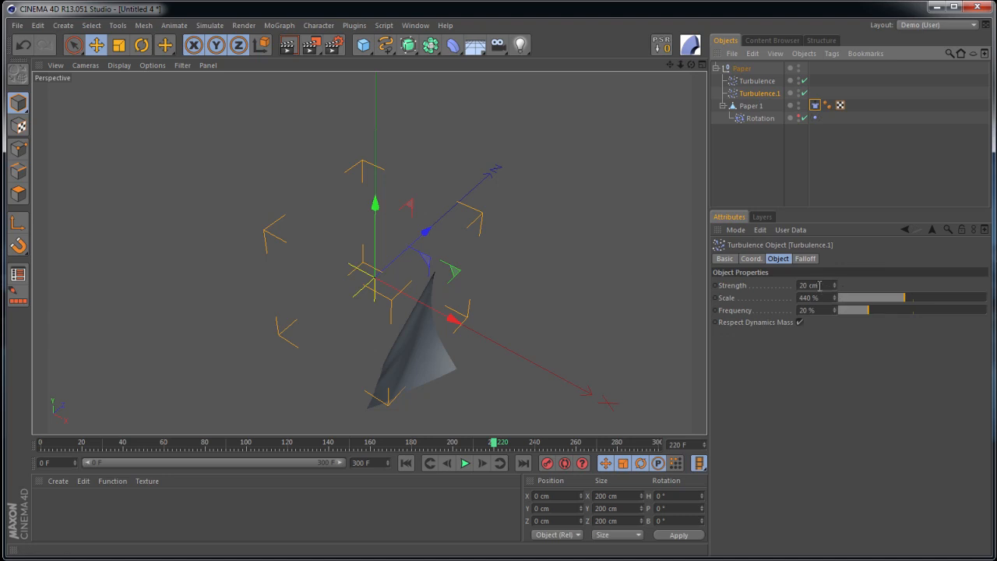
left_click(886, 298)
left_click(936, 311)
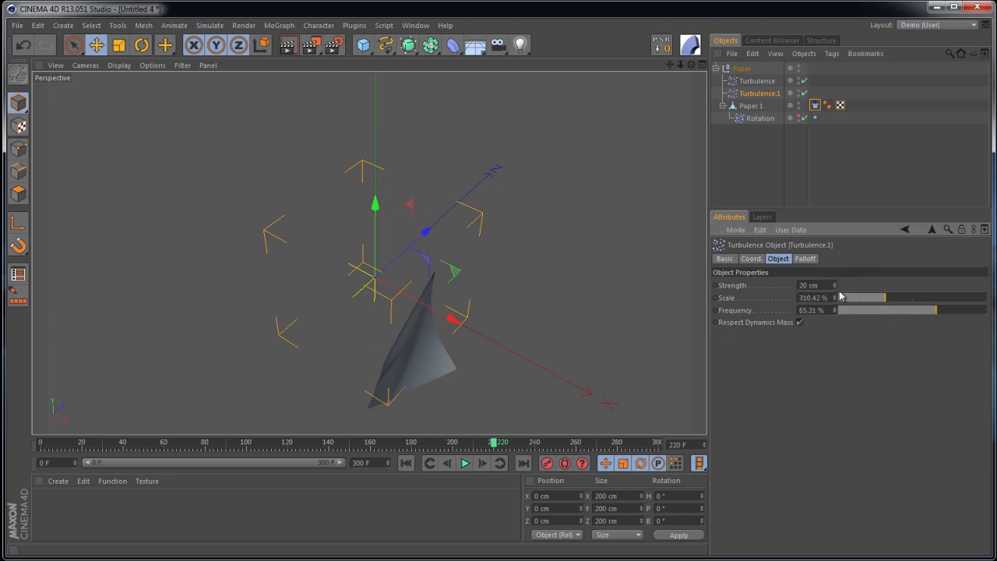
left_click(833, 285)
Replay the simulation from frame 0, extend the project length and visible timeline range to 500 frames, and rewind
left_click(407, 463)
left_click(464, 464)
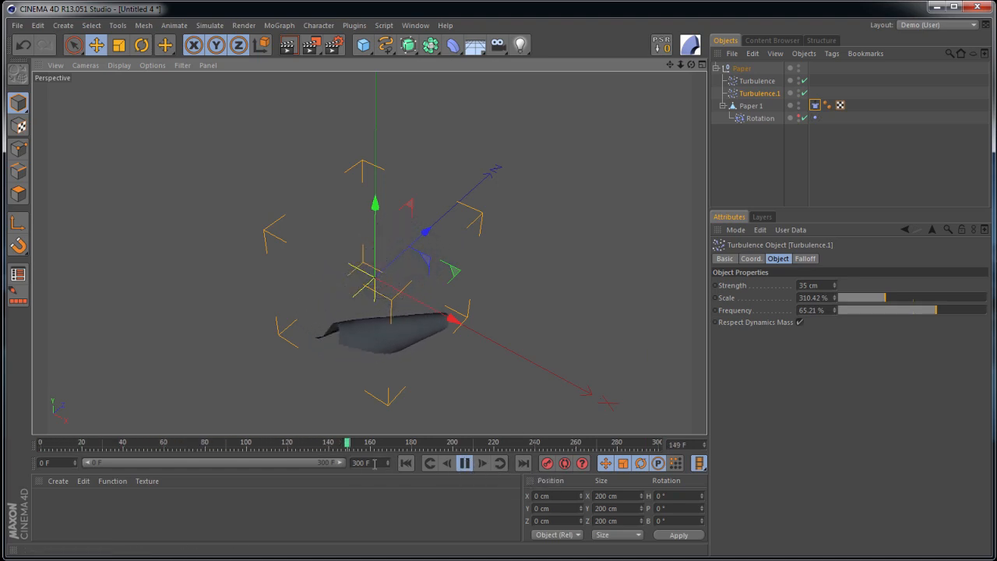
type("00")
key("Return")
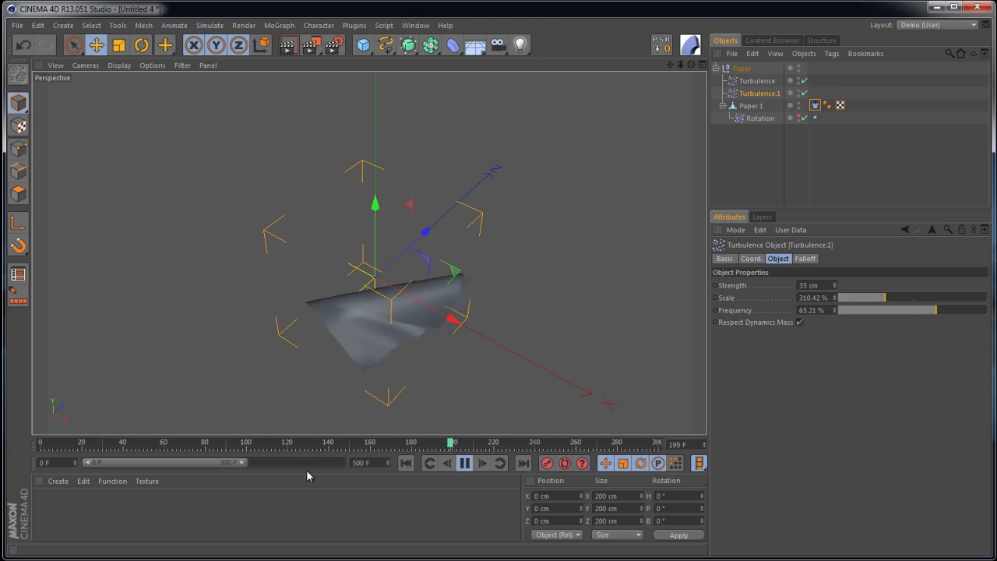
left_click_drag(244, 465, 374, 465)
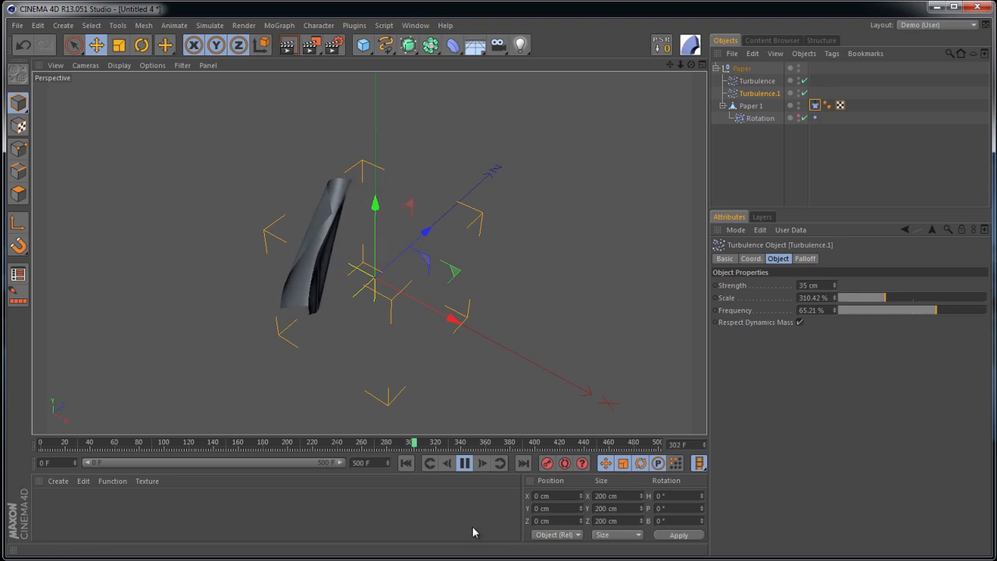
left_click(465, 464)
left_click(405, 464)
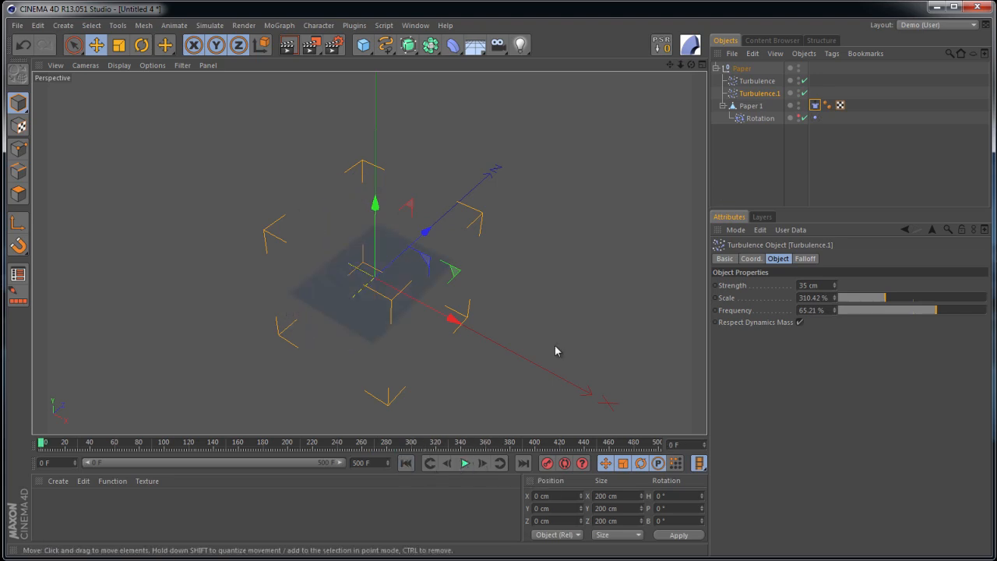
Review the cache settings of Paper 1's Cloth tag and add a Point Cache tag to Paper 1
left_click(751, 108)
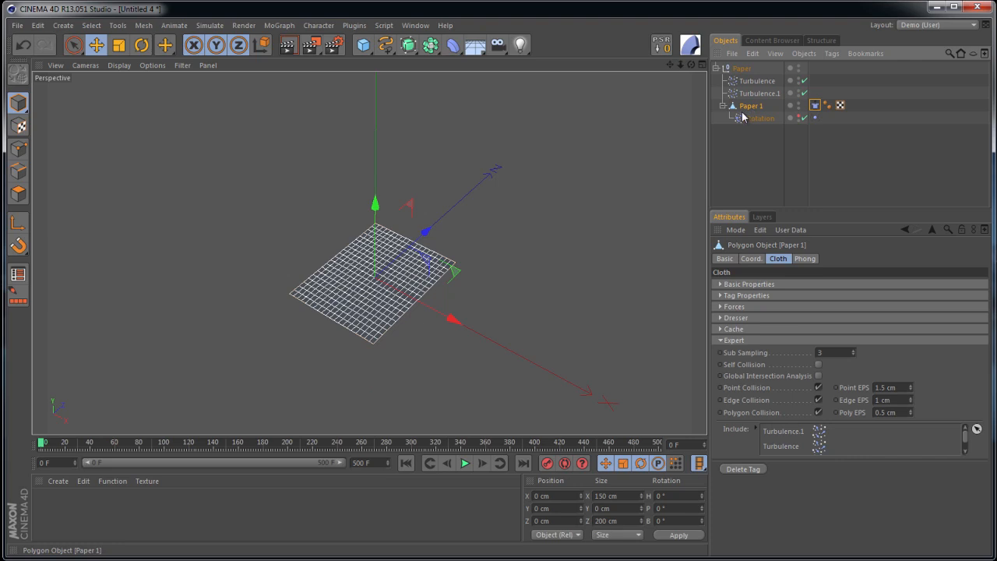
left_click(814, 106)
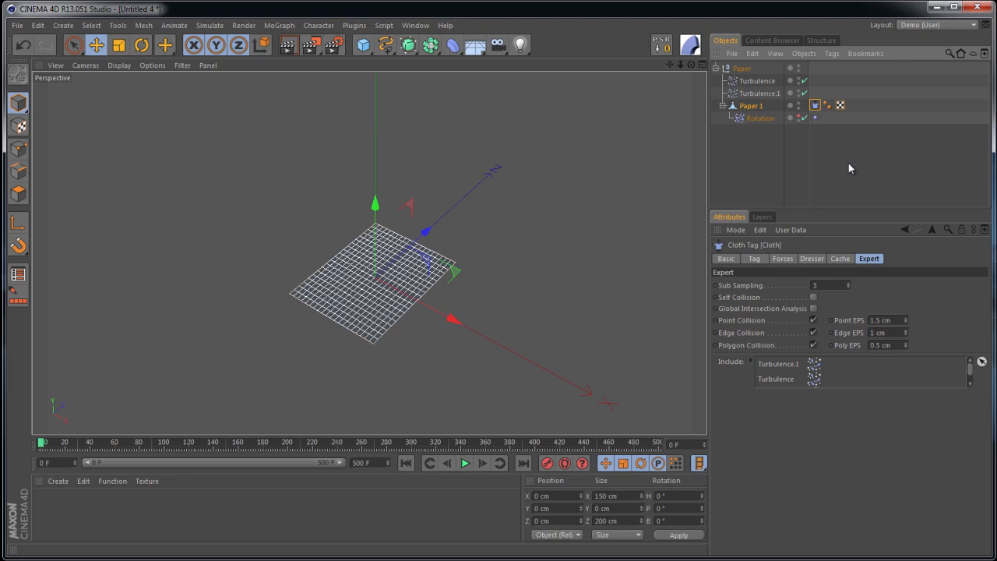
left_click(838, 258)
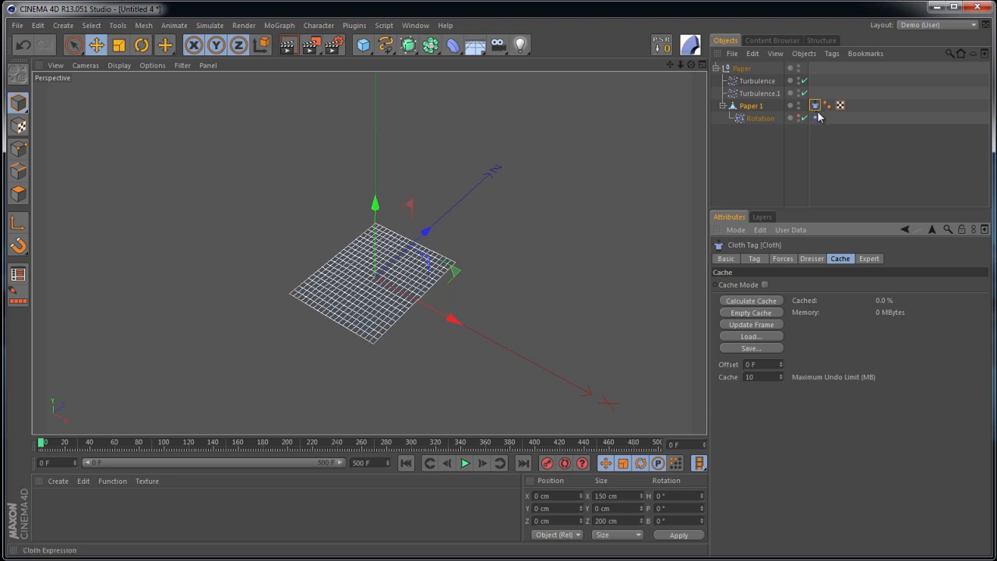
left_click(760, 112)
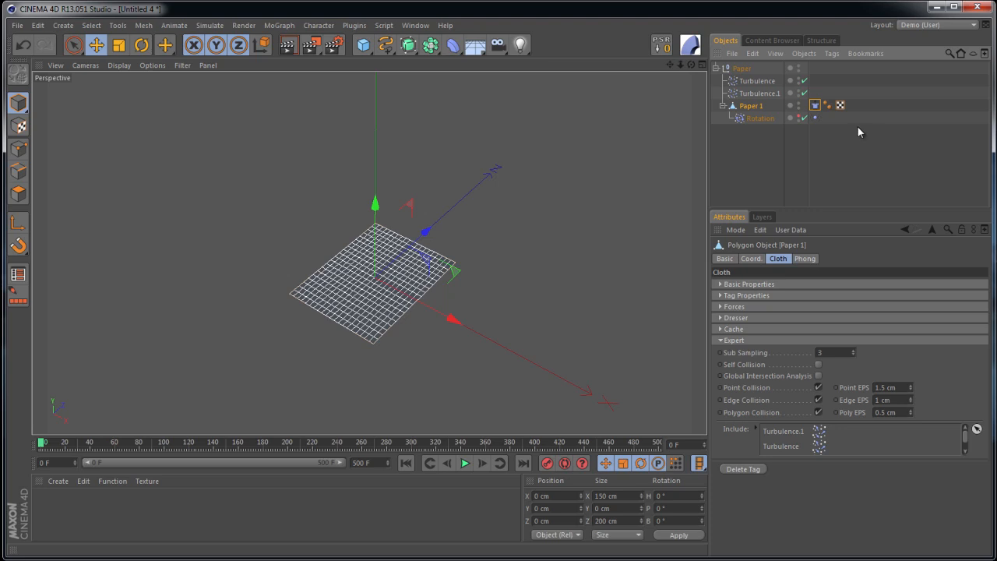
left_click(815, 105)
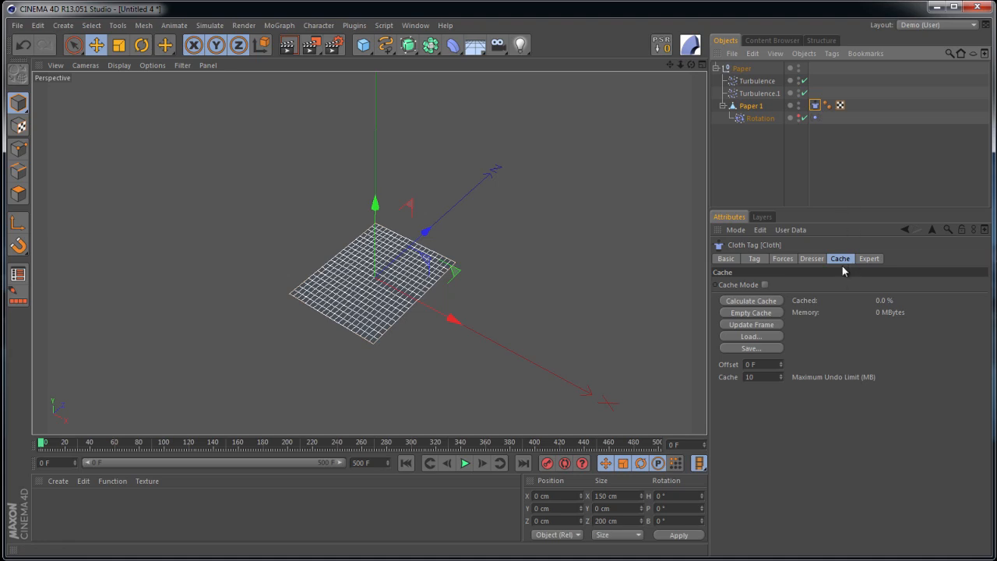
right_click(752, 111)
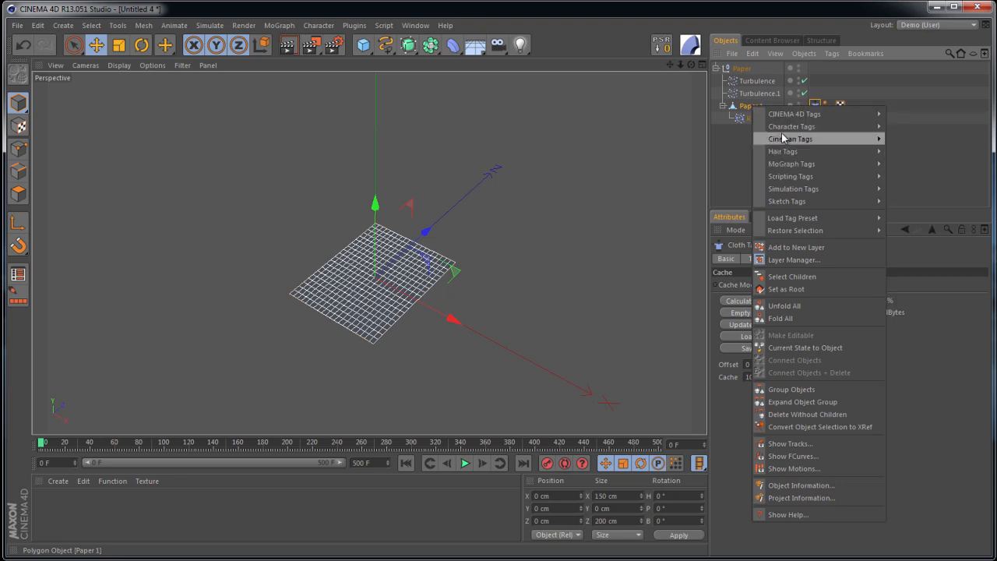
mouse_move(782, 132)
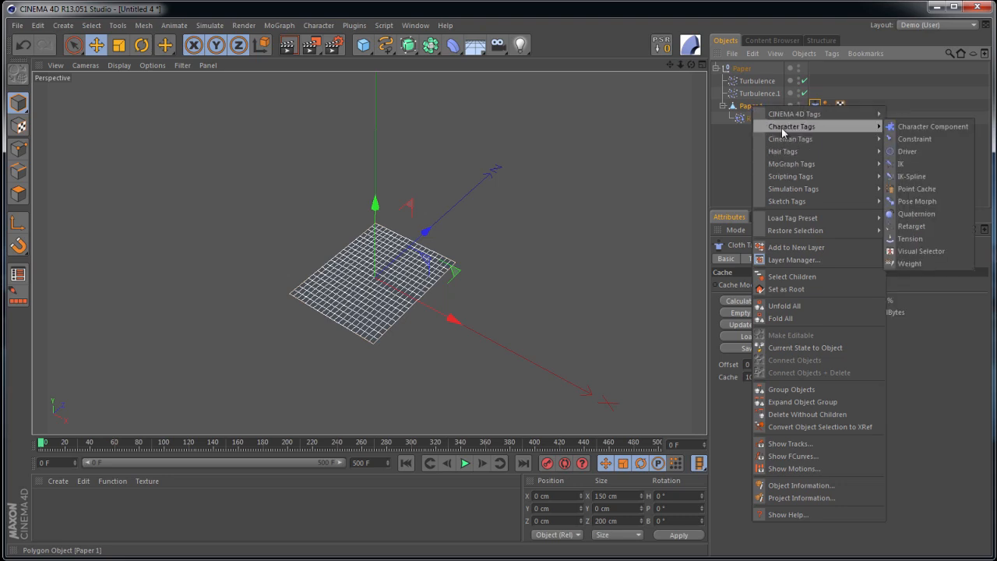
left_click(915, 189)
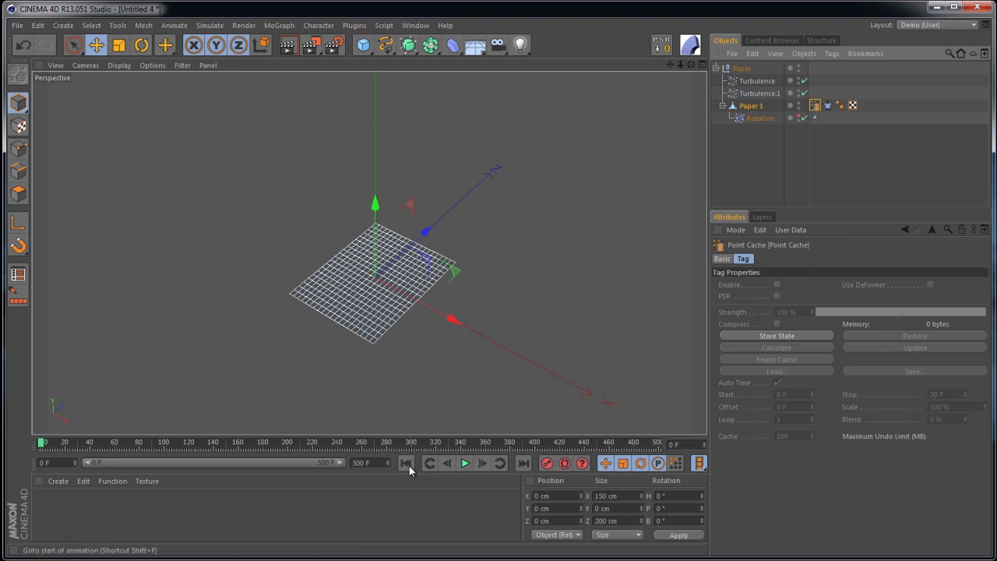
Store the initial state of Paper 1 in its Point Cache tag and calculate the cache
left_click(771, 338)
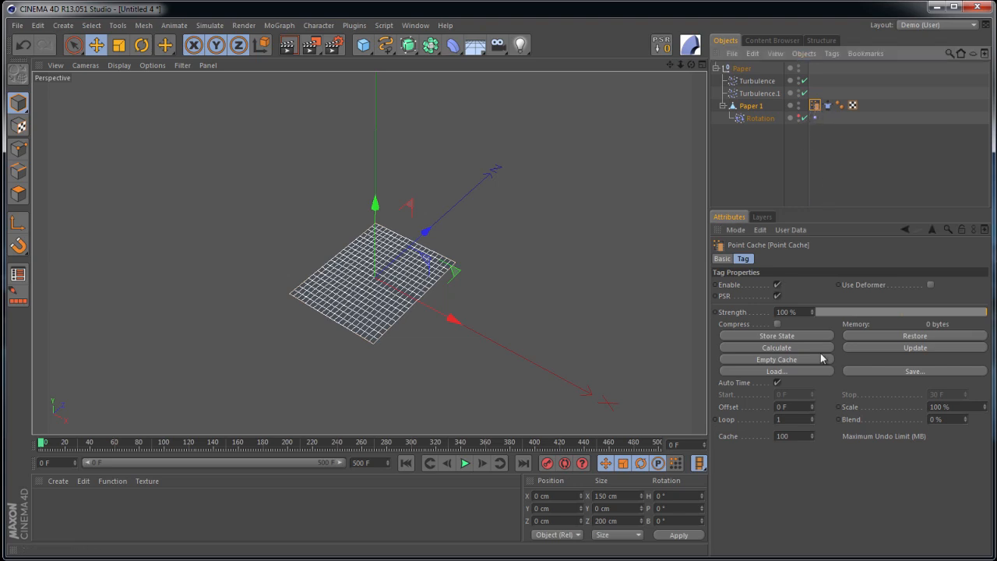
left_click(780, 350)
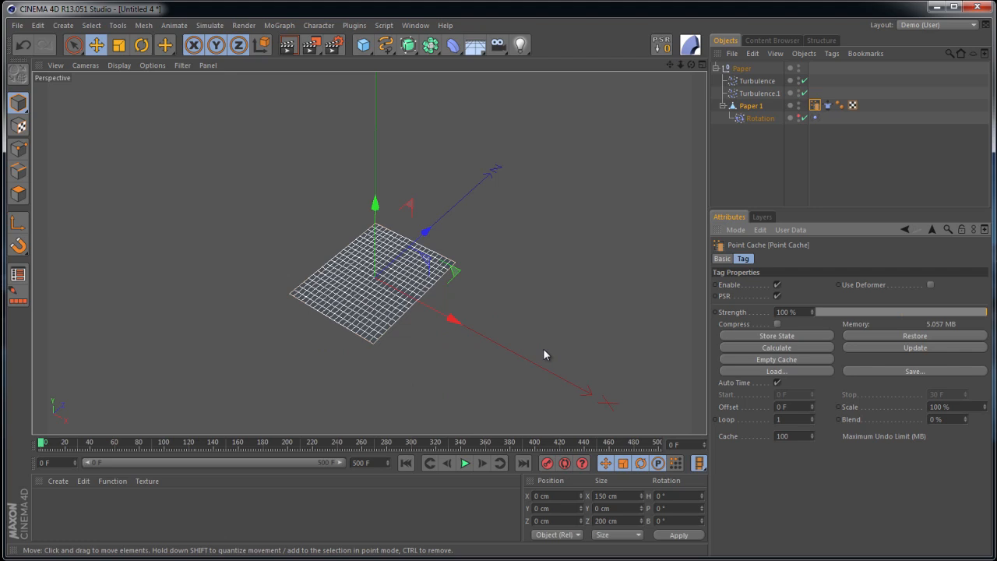
Turn off the Cloth Engine in Paper 1's Cloth tag and scrub the timeline to check the cached motion
left_click(827, 107)
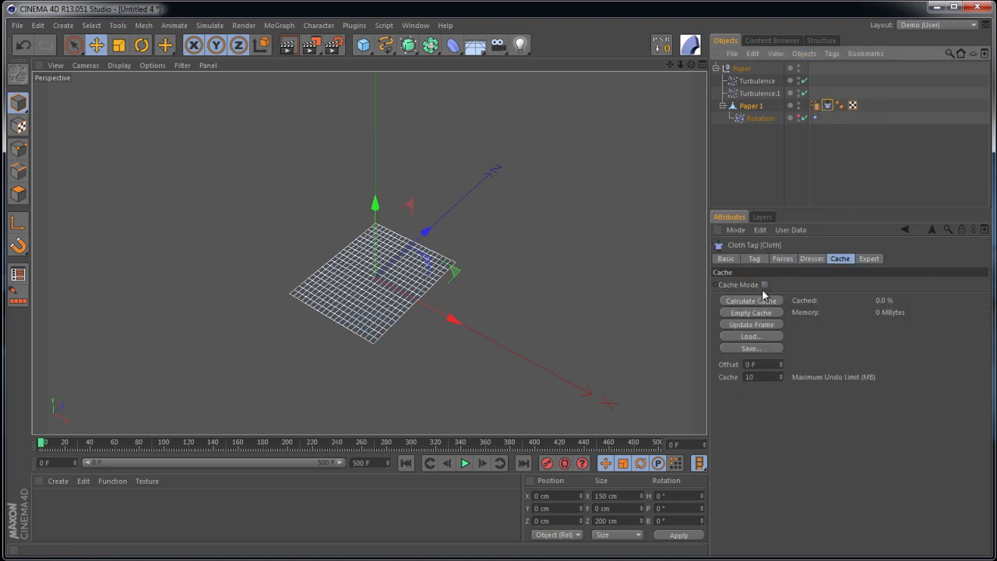
left_click(753, 261)
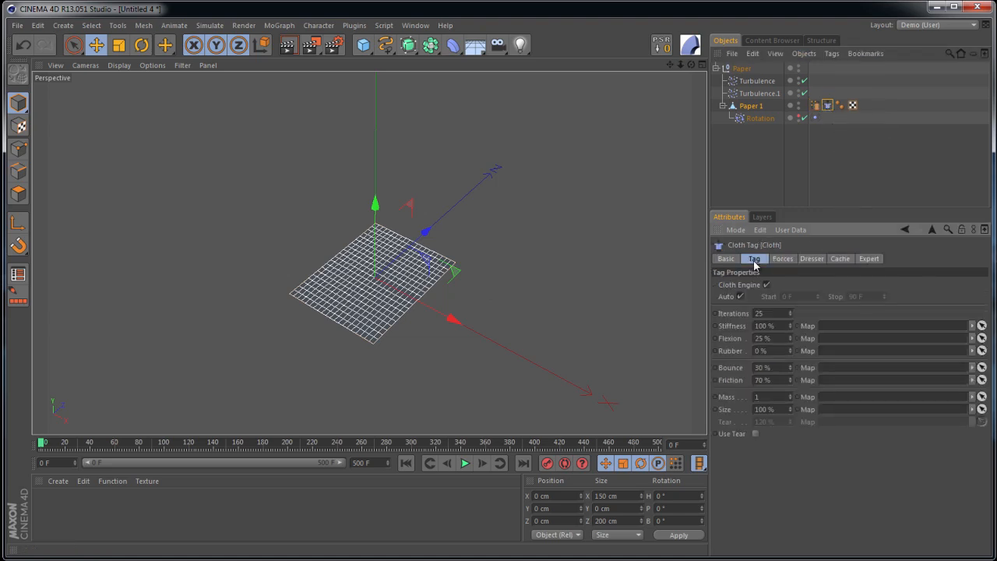
left_click(759, 288)
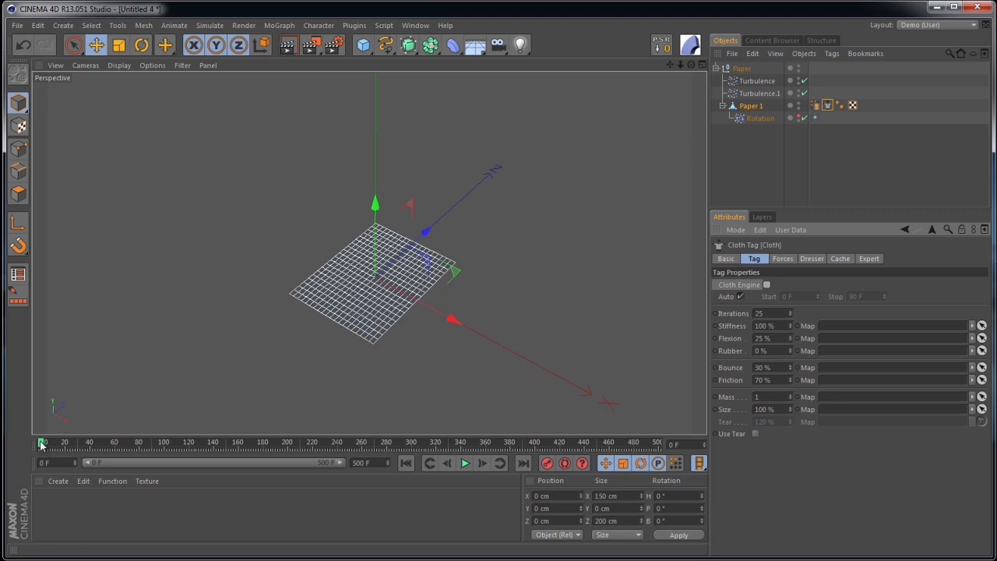
mouse_move(43, 446)
left_mouse_down()
mouse_move(313, 458)
mouse_move(568, 452)
mouse_move(43, 460)
left_mouse_up()
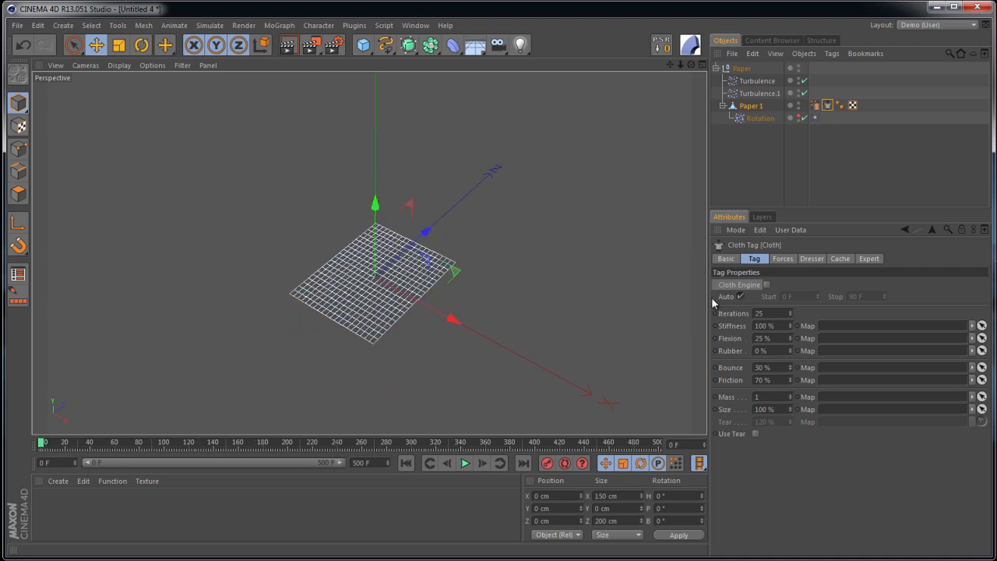
Compare timeline scrubbing with the Cloth Engine briefly re-enabled and with it turned off again
left_click(766, 284)
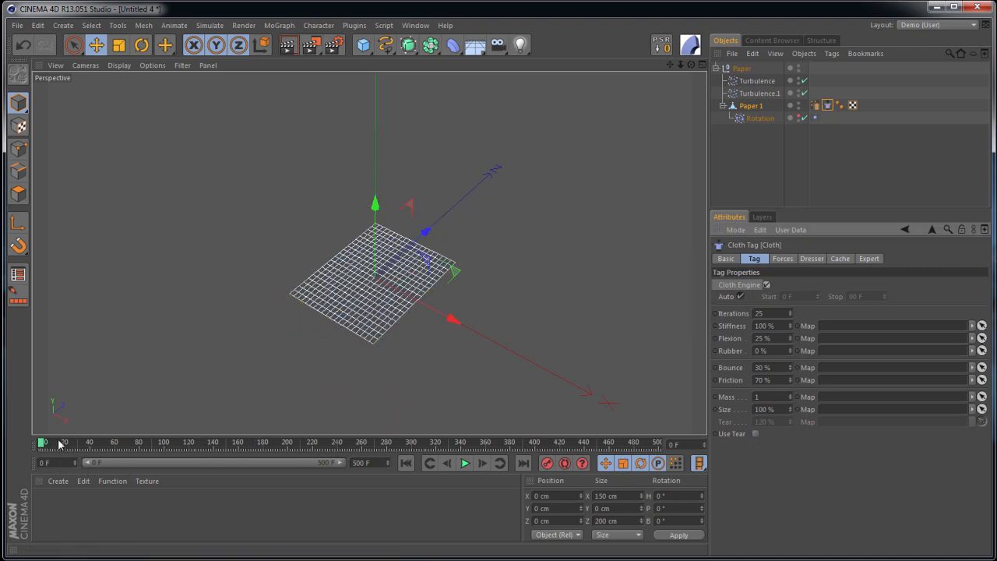
mouse_move(42, 444)
left_mouse_down()
mouse_move(205, 452)
mouse_move(530, 412)
mouse_move(596, 419)
mouse_move(36, 485)
left_mouse_up()
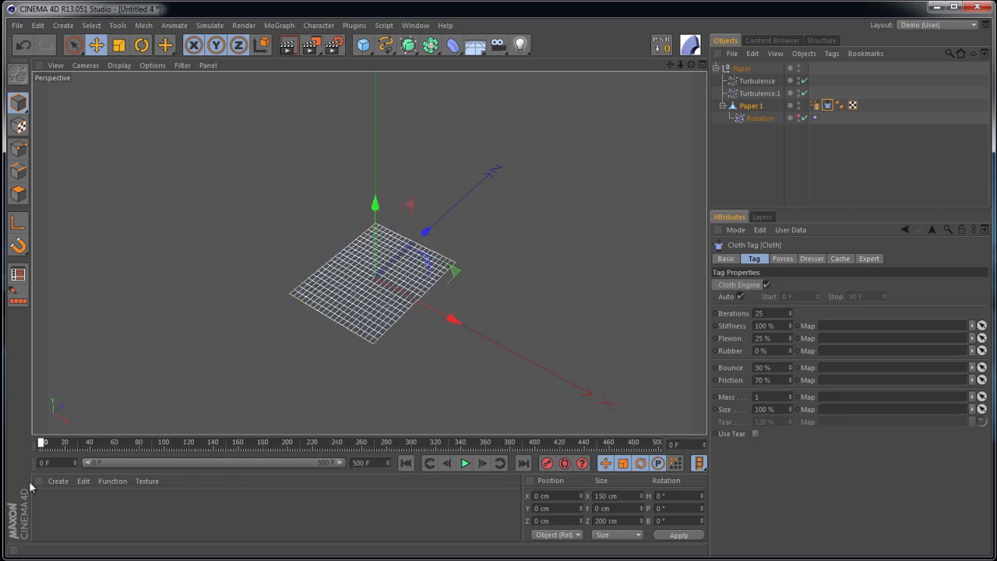
left_click(766, 285)
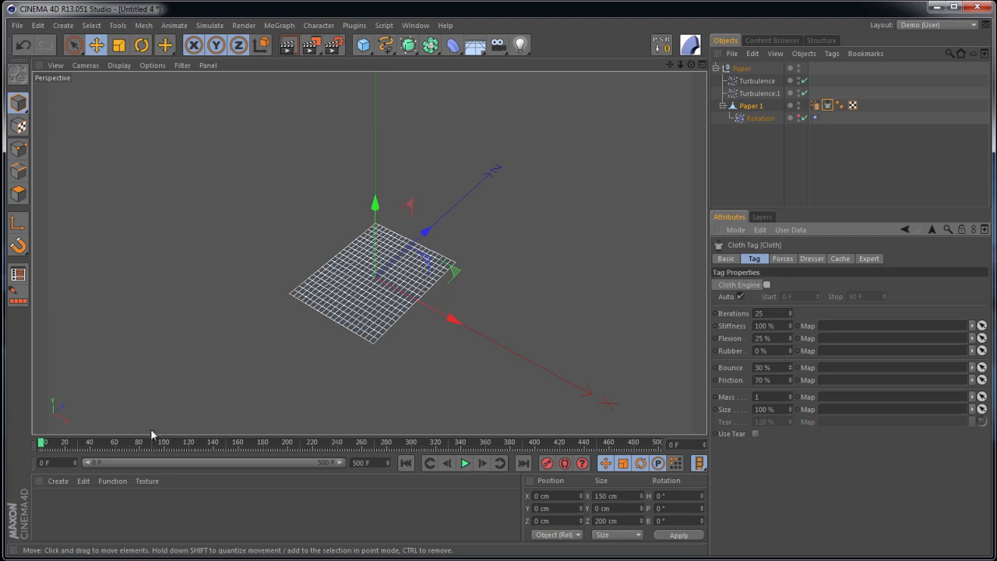
left_click_drag(43, 450, 123, 449)
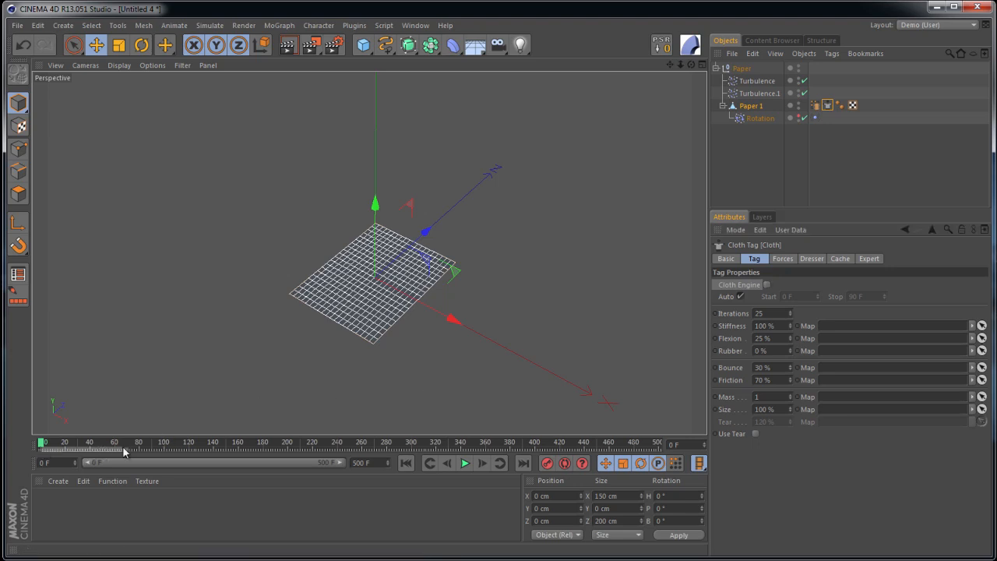
mouse_move(42, 444)
left_mouse_down()
mouse_move(646, 442)
mouse_move(56, 475)
mouse_move(199, 445)
mouse_move(359, 447)
mouse_move(102, 455)
mouse_move(45, 446)
mouse_move(256, 443)
mouse_move(353, 418)
mouse_move(38, 436)
mouse_move(353, 408)
mouse_move(22, 426)
left_mouse_up()
Save Paper 1's point cache to the Example_Scene folder as paperCache3
left_click(814, 105)
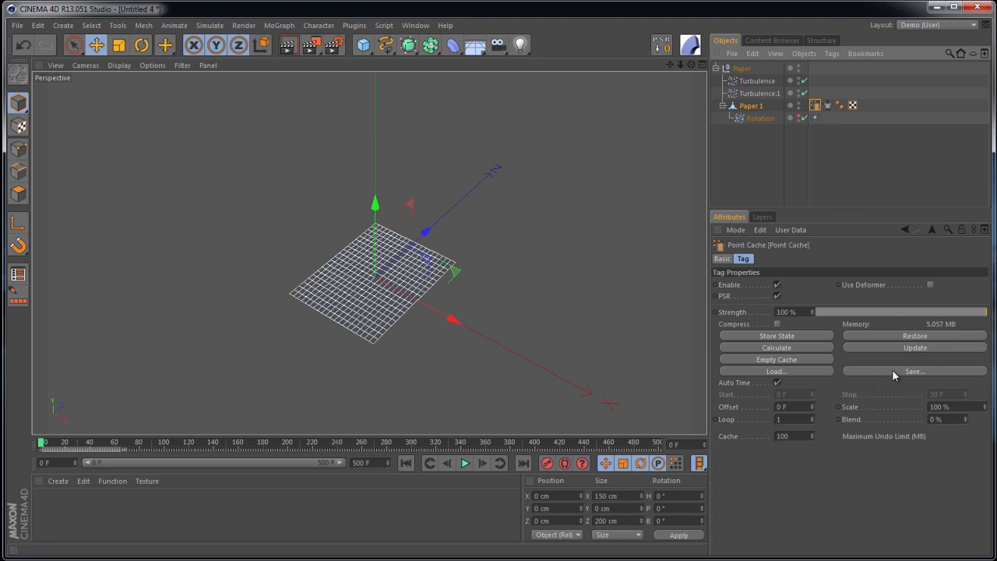
left_click(893, 371)
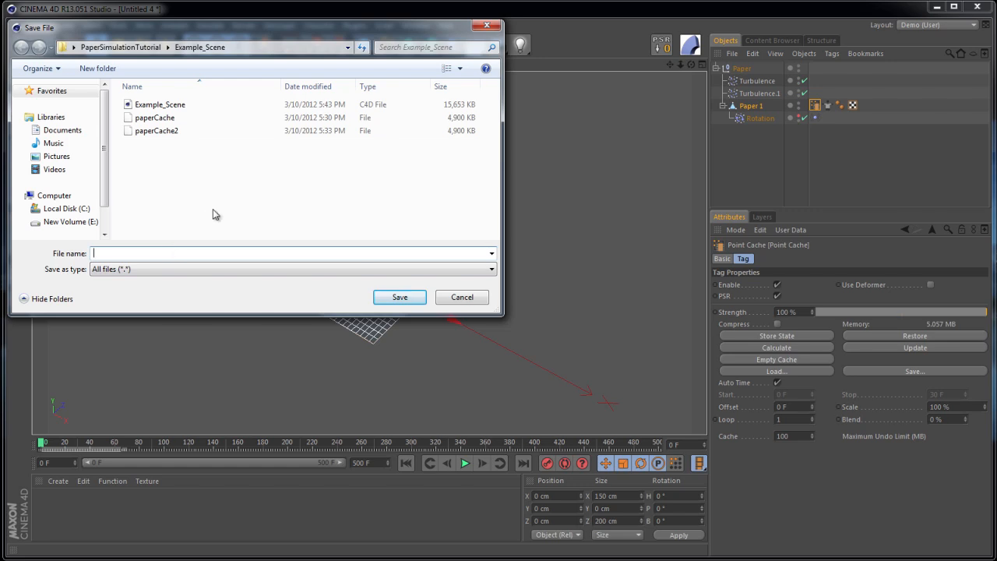
type("Paper")
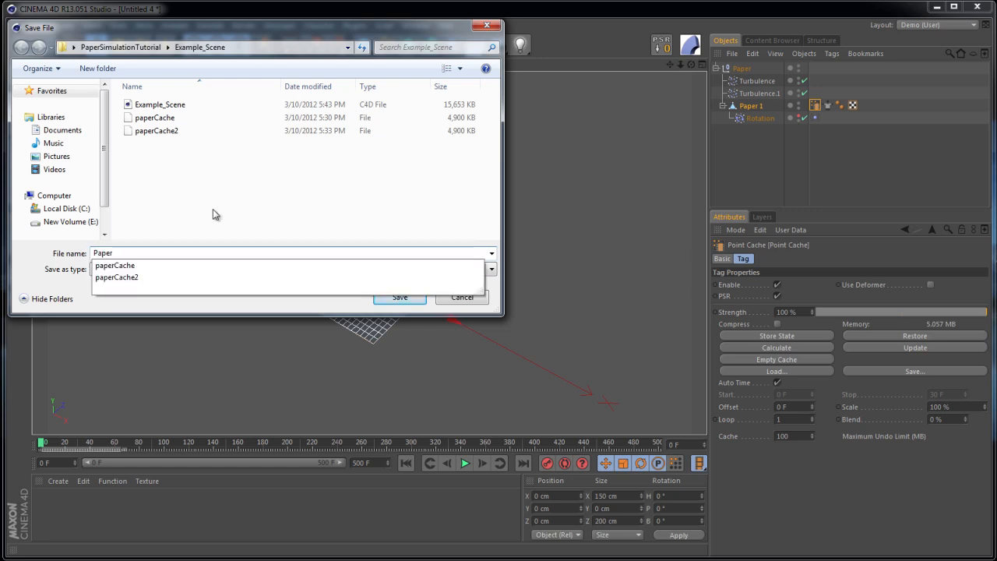
key("Down")
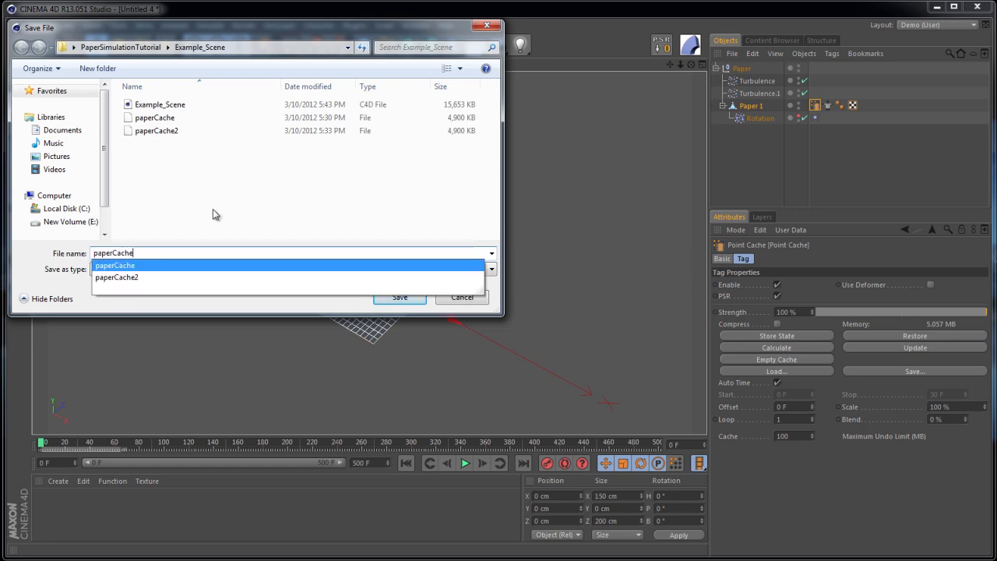
type("3")
key("Return")
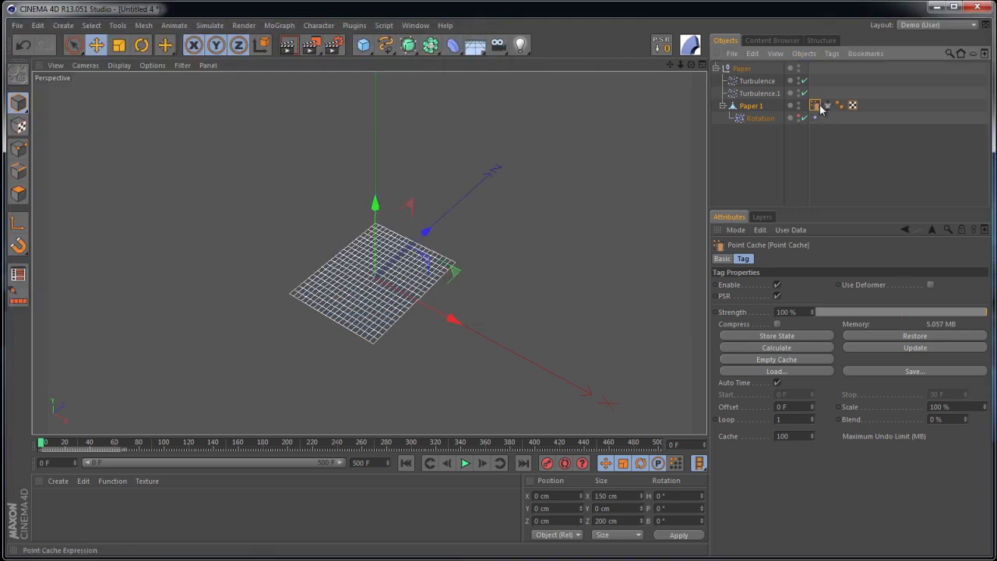
Empty the point cache, test playback without it, and load the cache back from the file paperCache3
left_click(789, 363)
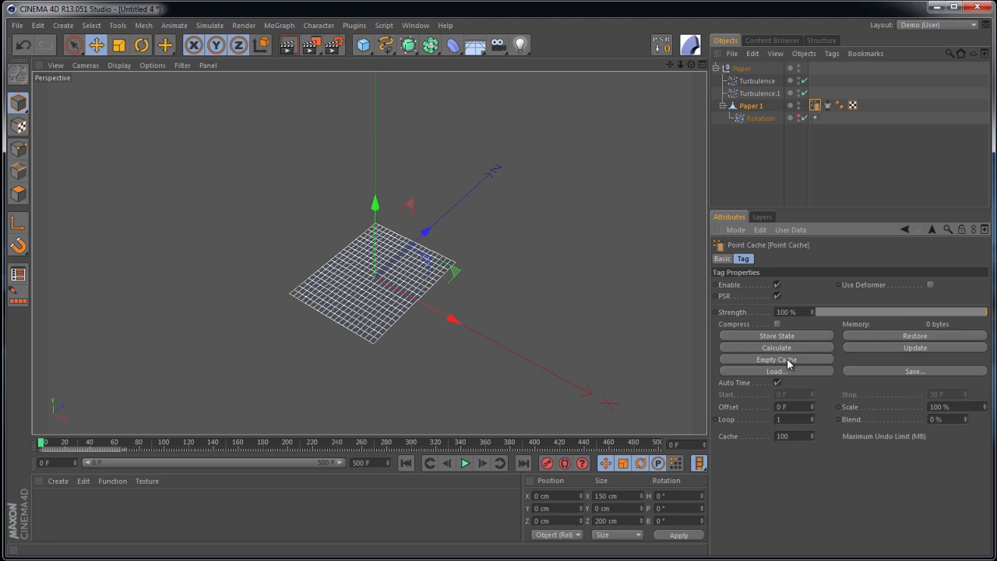
left_click(462, 462)
left_click(406, 463)
left_click(814, 371)
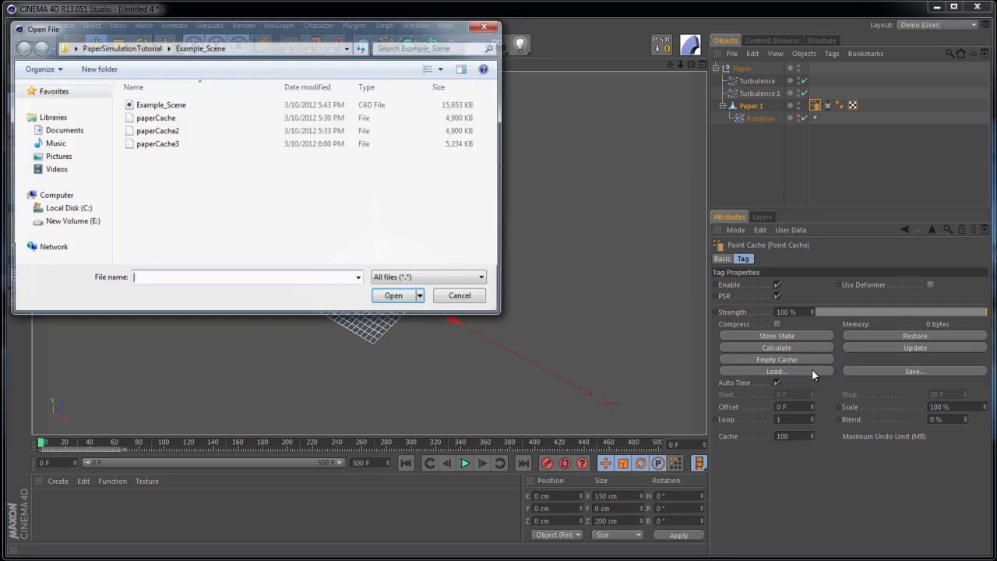
left_click(146, 145)
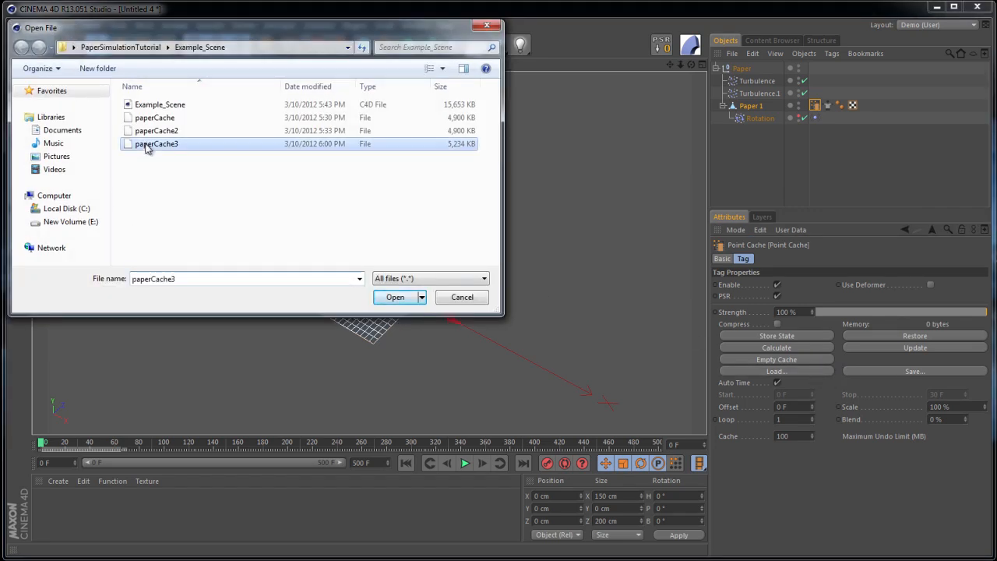
left_click(398, 297)
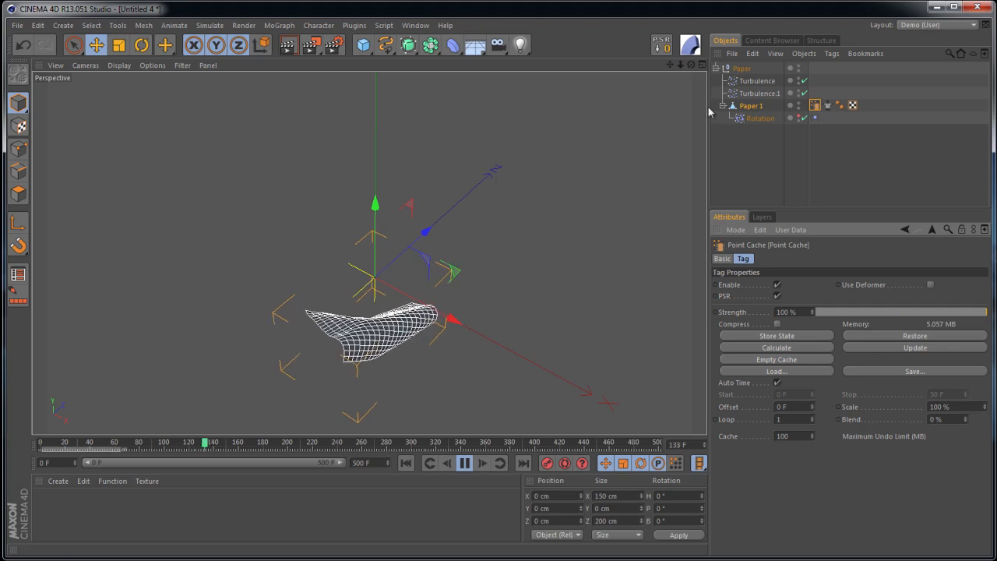
Play back Paper 1's loaded cache animation from the start and rewind to frame 0
left_click(751, 107)
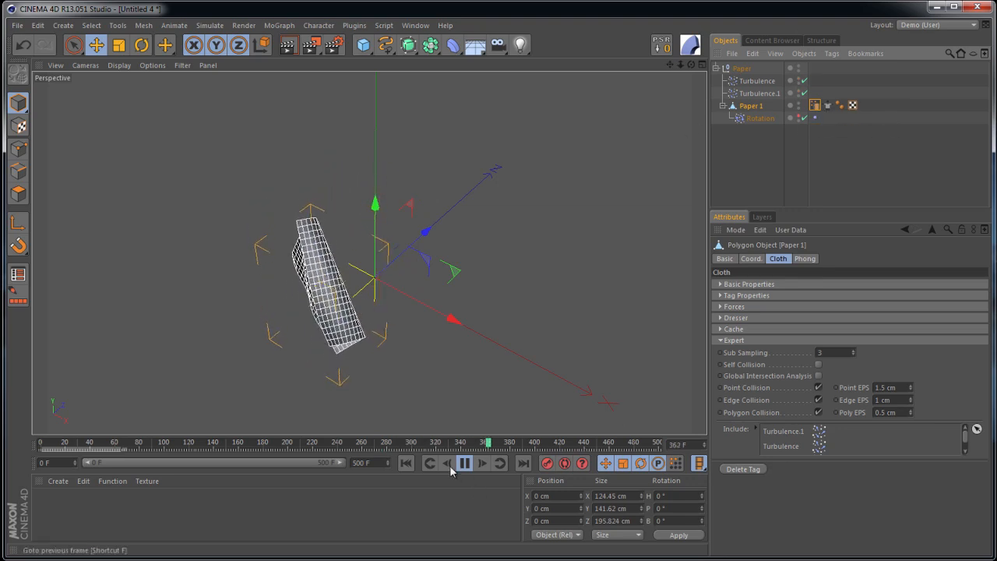
left_click(407, 463)
left_click(461, 465)
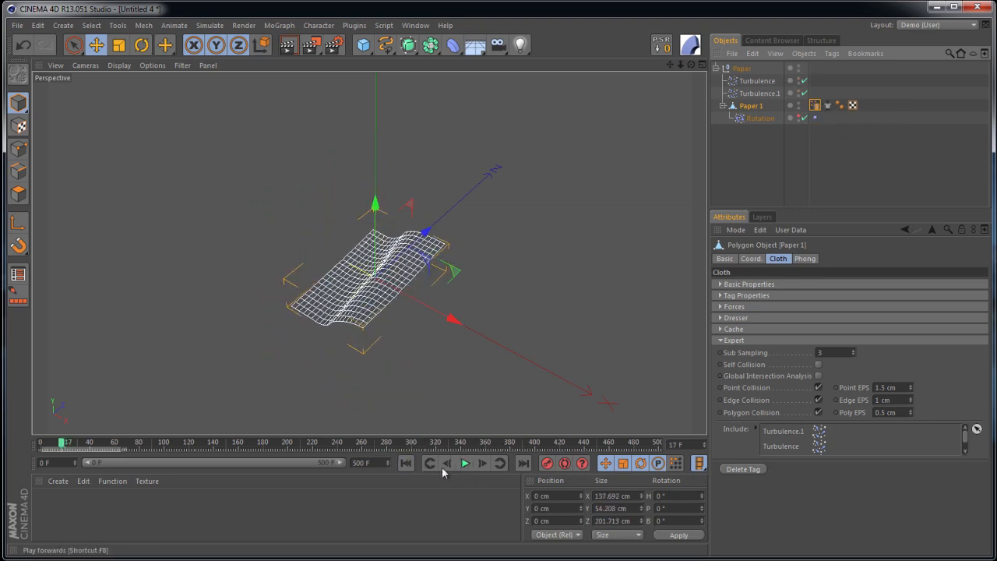
left_click(407, 464)
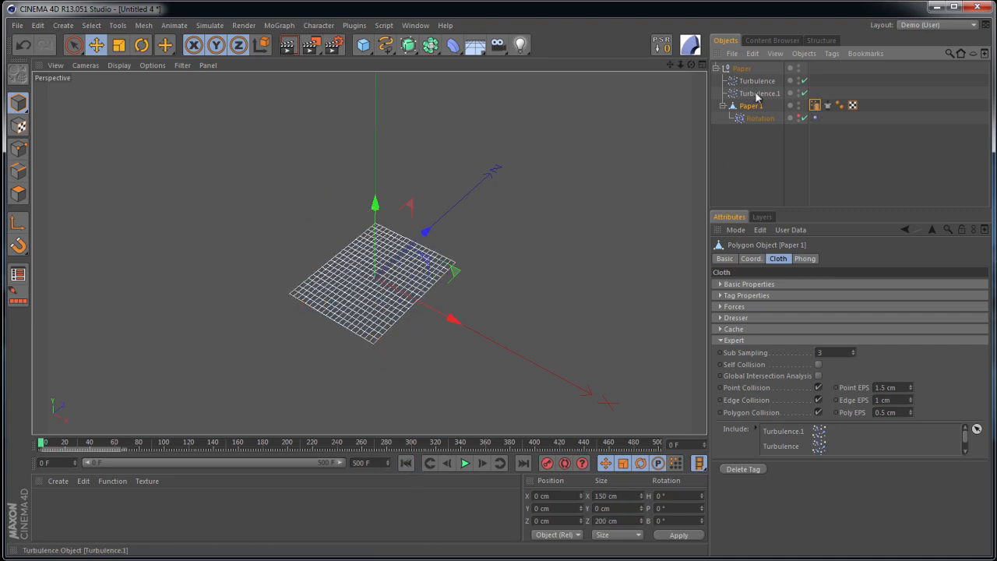
Empty and disable Paper 1's point cache, test the playback, and rewind to frame 0
left_click(814, 106)
left_click(774, 361)
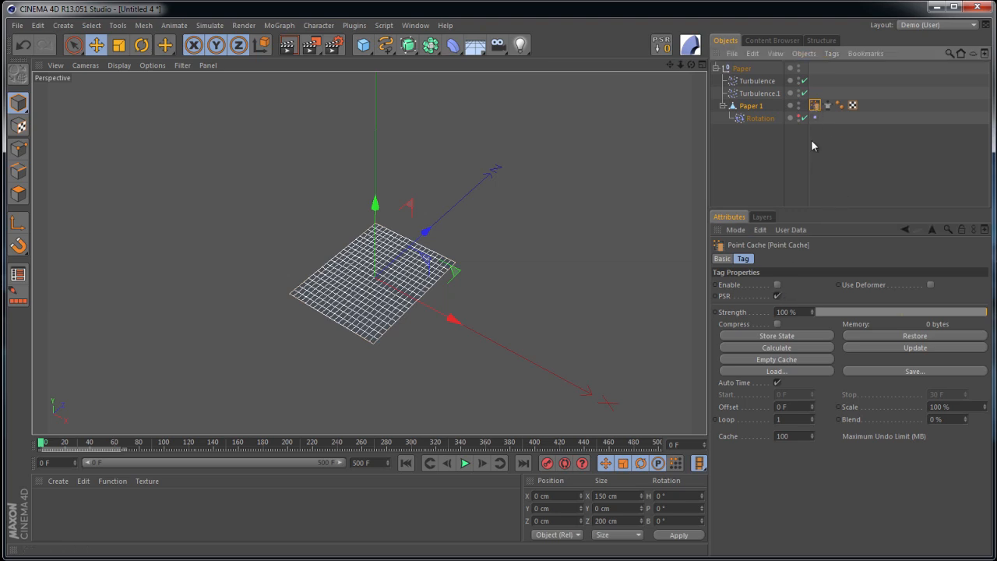
left_click(465, 463)
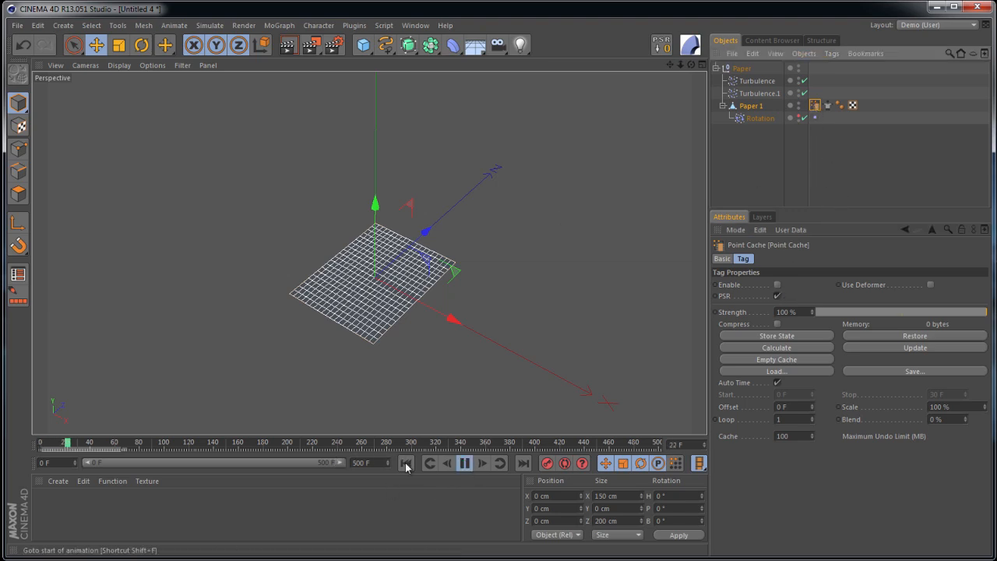
left_click(464, 465)
left_click(407, 464)
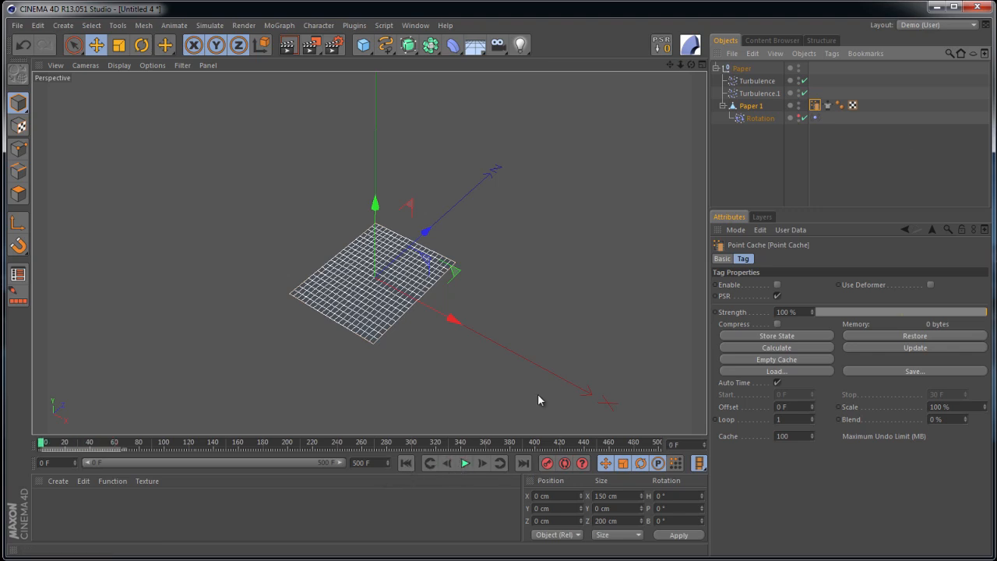
Re-enable the Cloth Engine in Paper 1's Cloth tag, play the live simulation, and rewind to frame 0
left_click(826, 107)
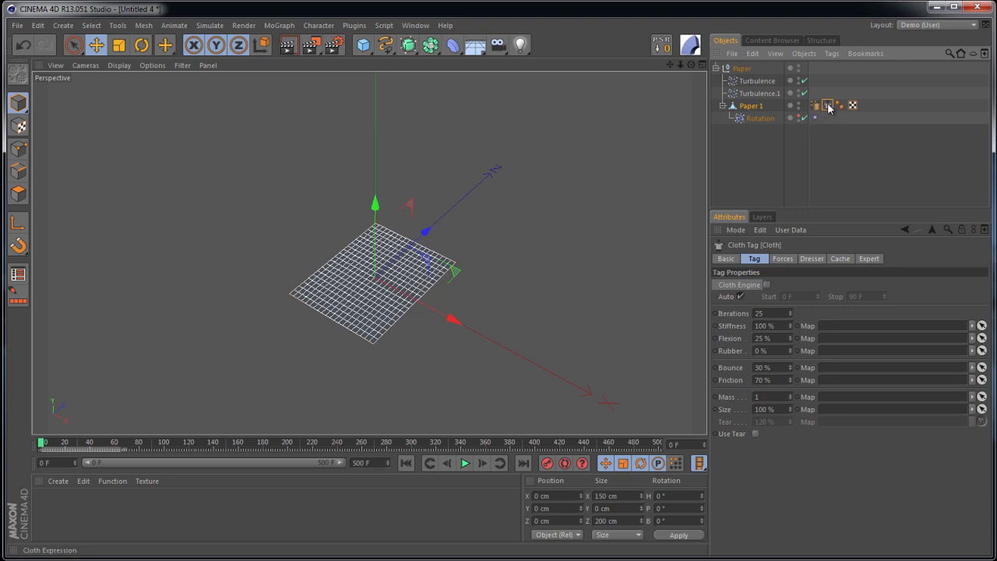
left_click(767, 285)
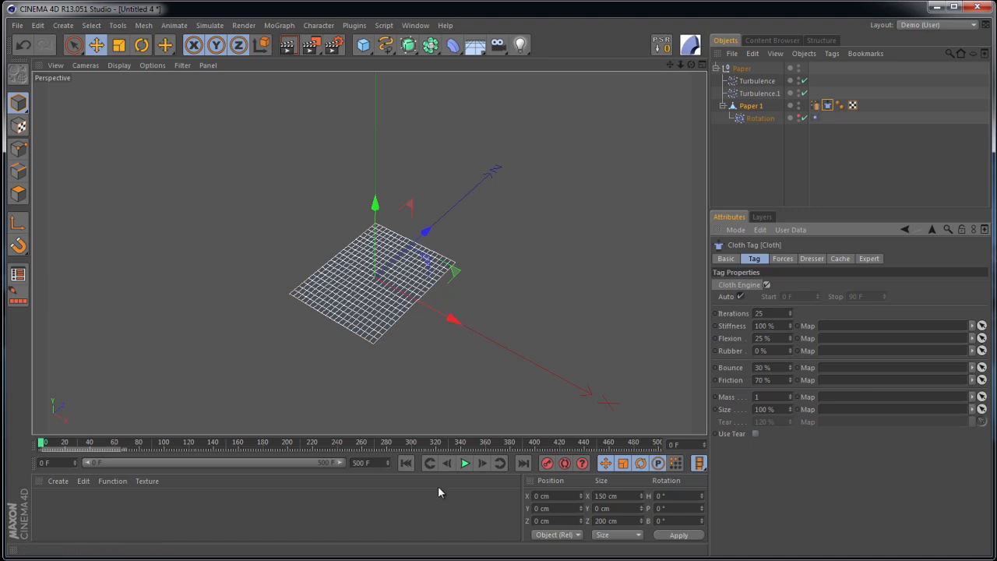
left_click(465, 463)
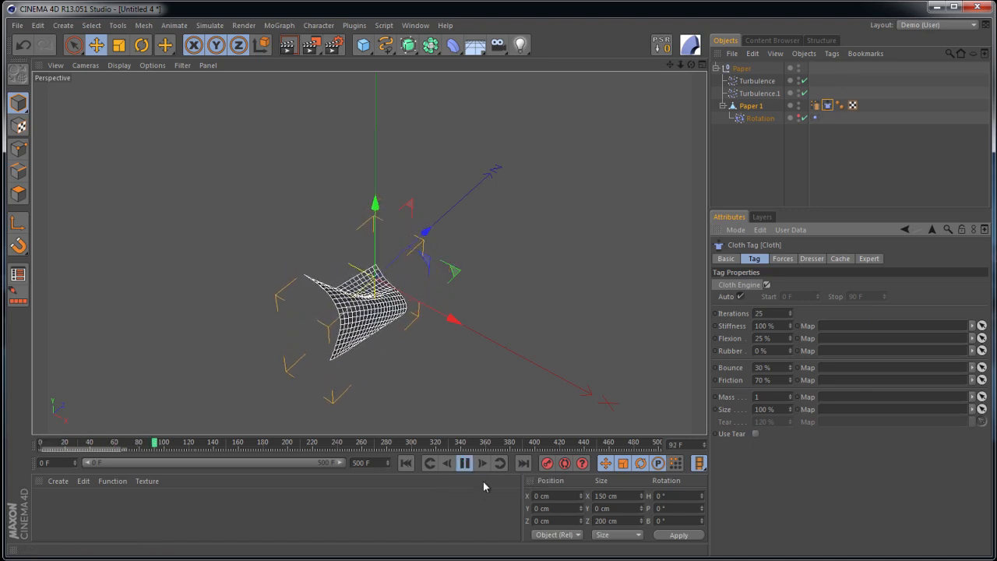
left_click(465, 463)
left_click(406, 464)
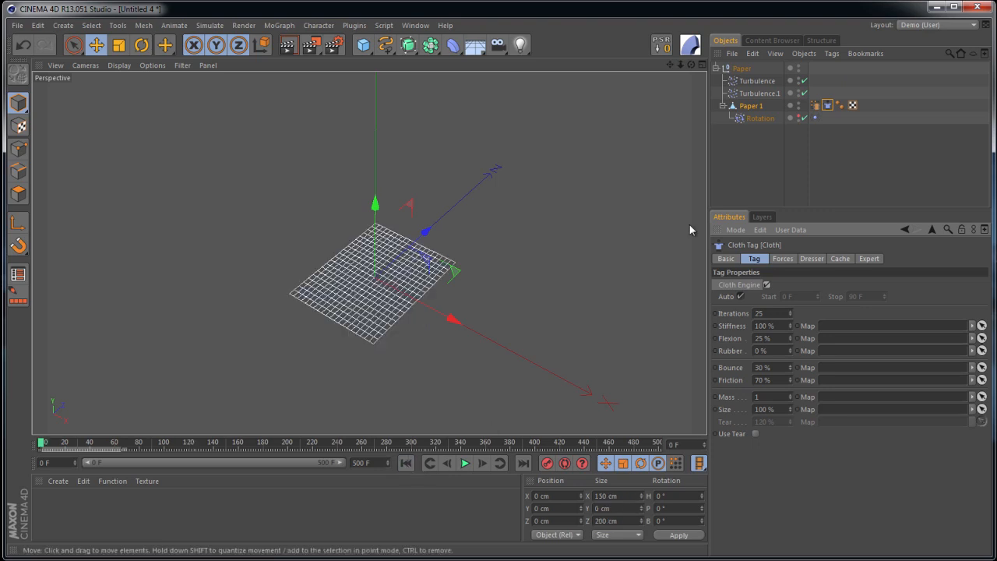
Set the Rotation modifier's angle speed to 4
left_click(768, 84)
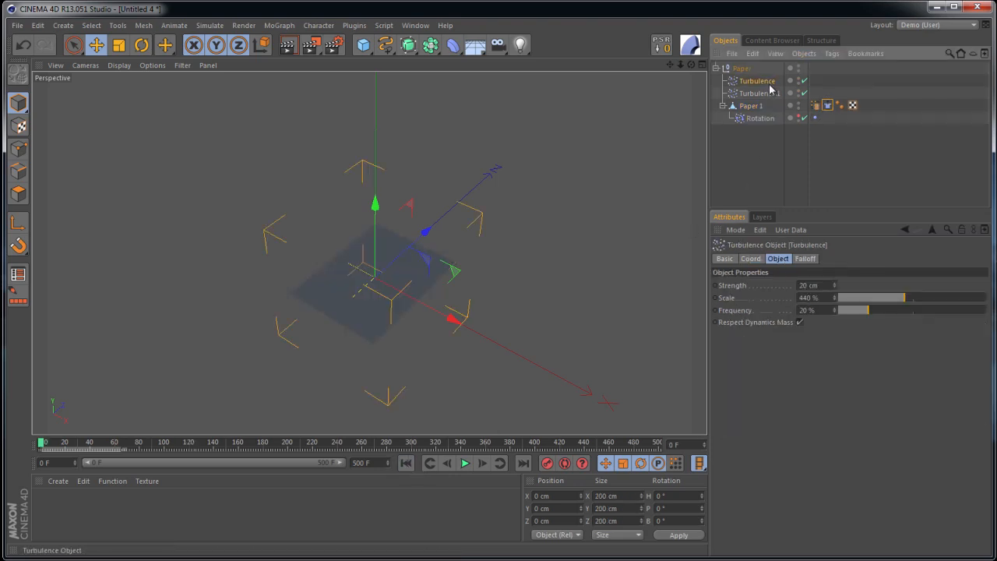
left_click(759, 119)
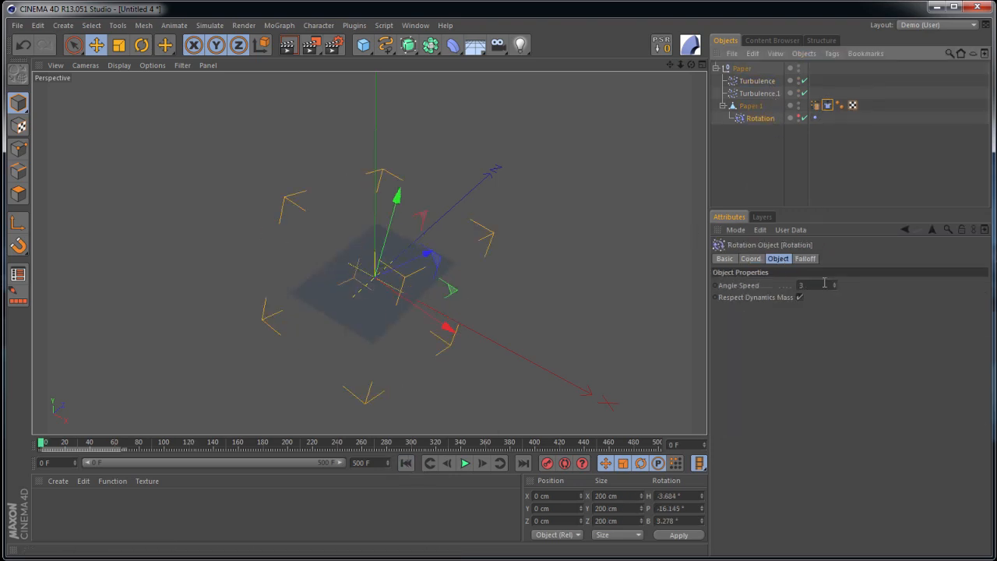
left_click(823, 286)
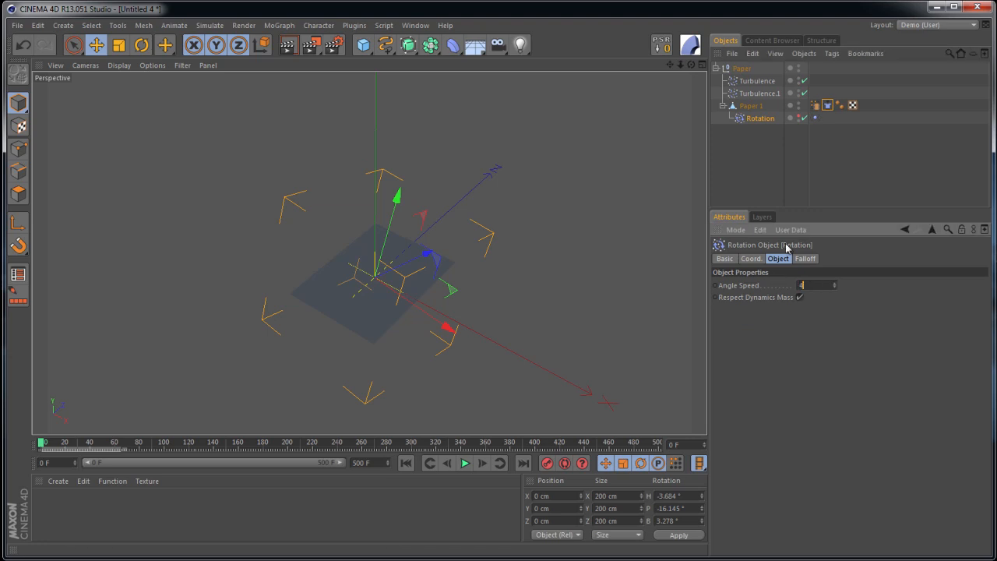
Set the original Turbulence modifier's strength to 40 cm, scale to 597.92% and frequency to 73.54%
left_click(776, 81)
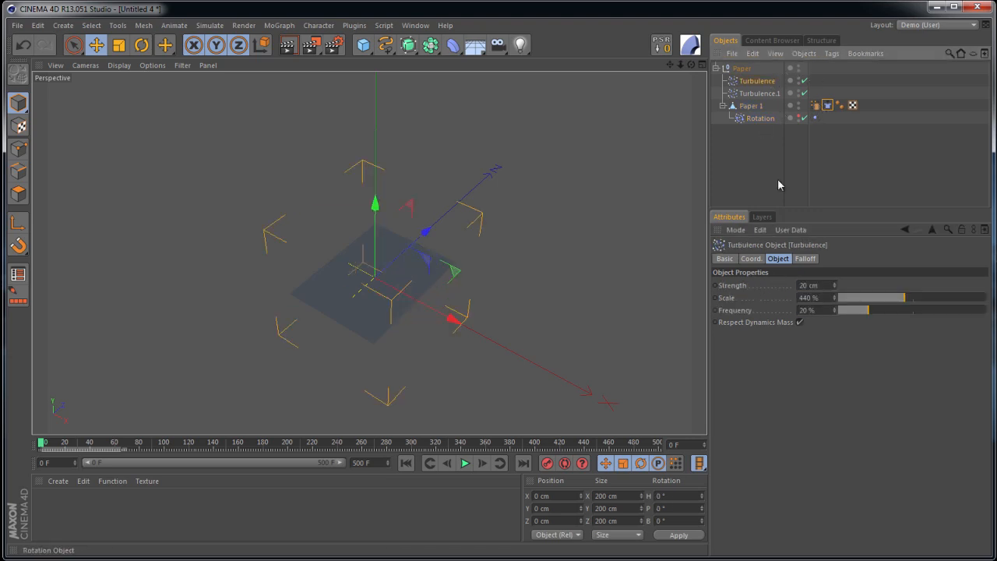
left_click(815, 286)
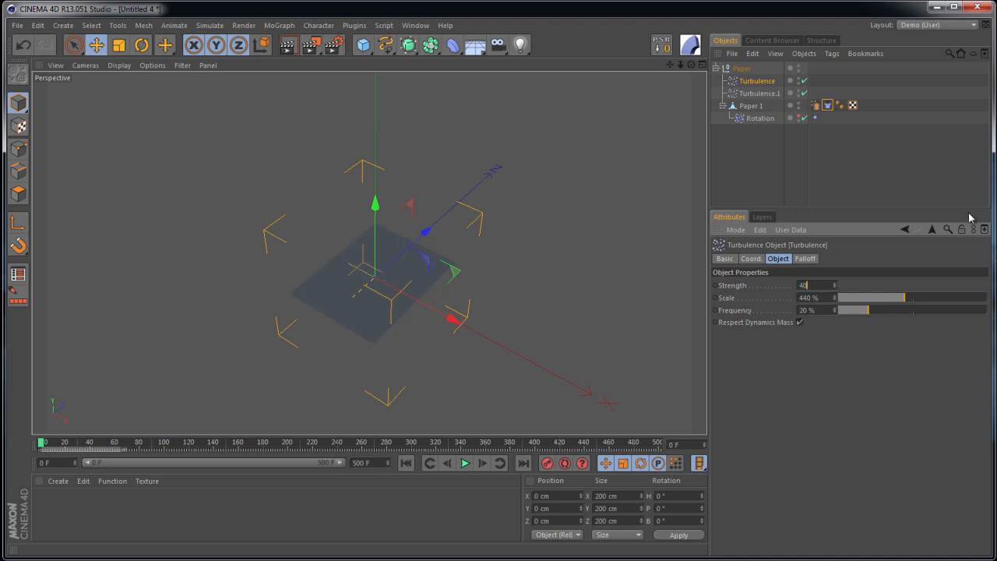
left_click_drag(906, 303, 927, 304)
left_click(949, 313)
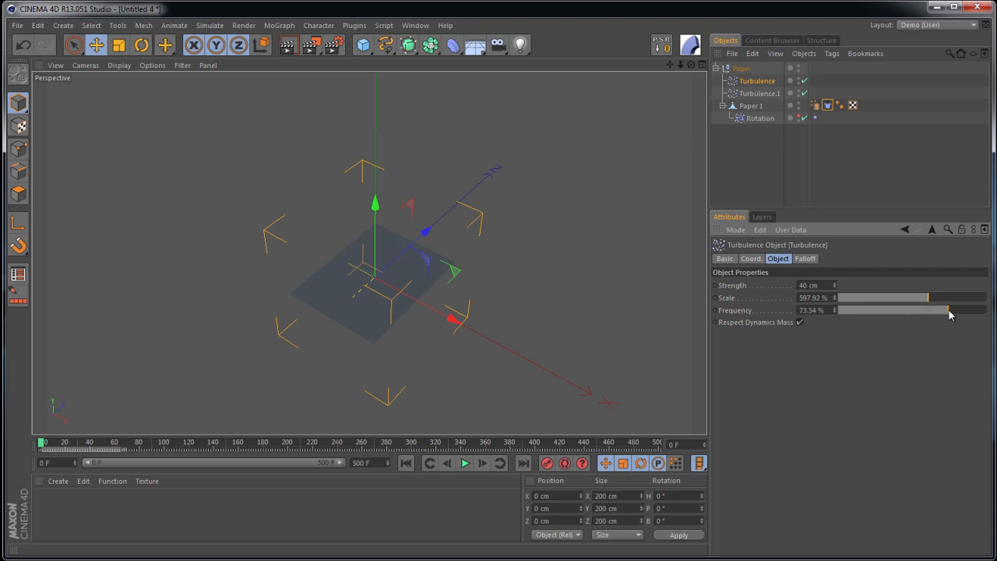
Set the Turbulence.1 modifier's strength to 15 cm and scale to 152.08%, and raise its frequency
left_click(758, 93)
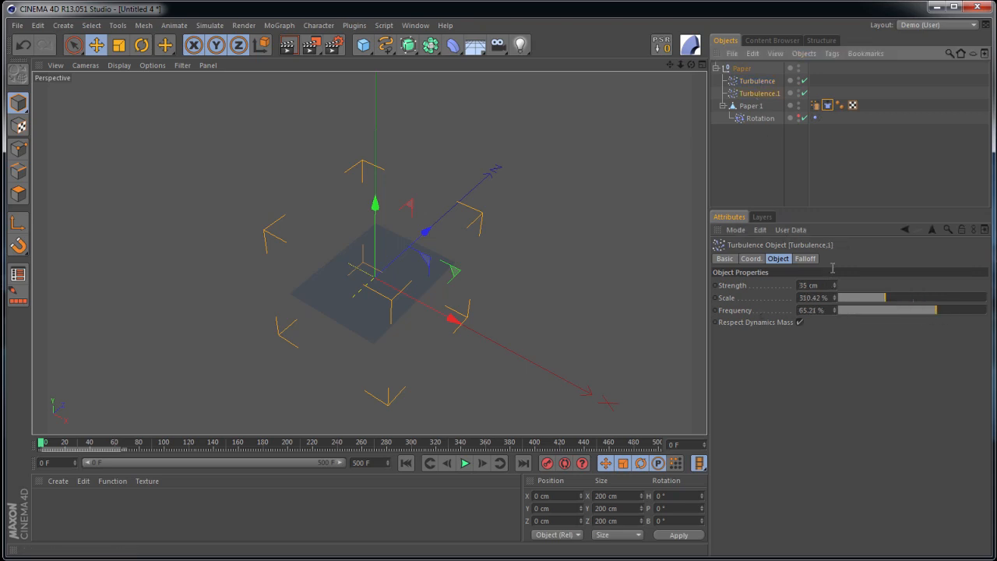
type("15")
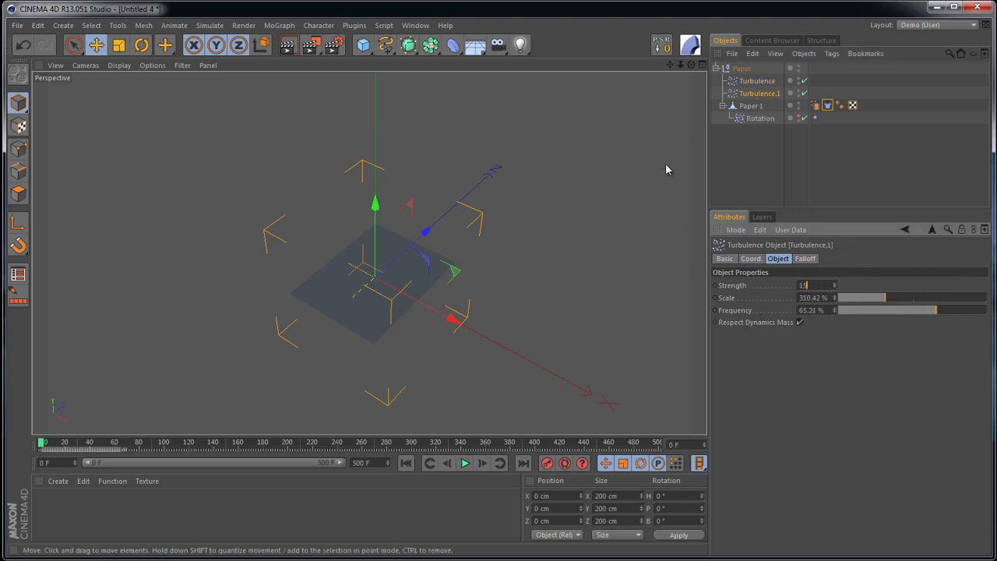
left_click_drag(869, 304, 863, 303)
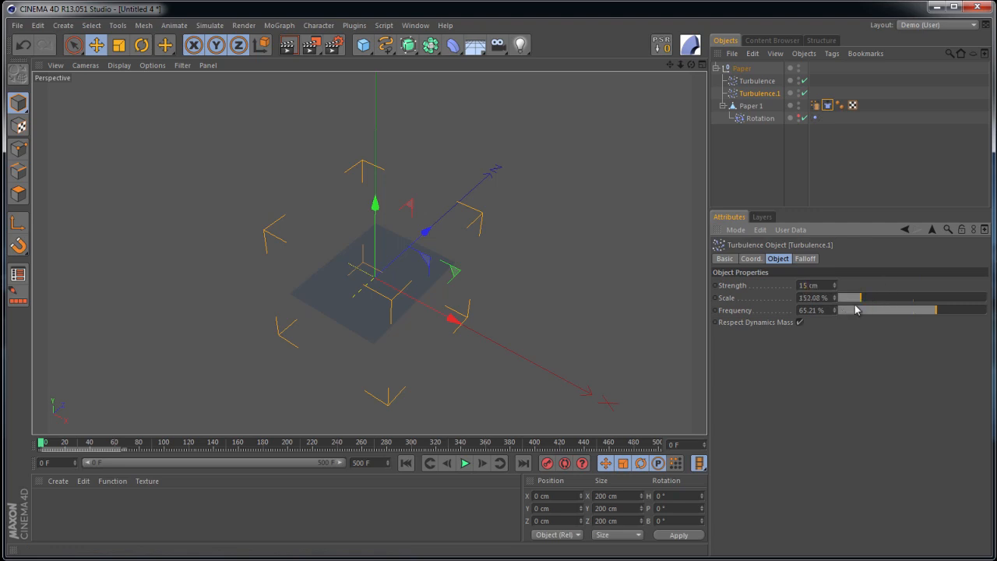
left_click_drag(969, 311, 972, 316)
Play the simulation, set Paper 1's cloth iterations to 10 during playback, and rewind to frame 0
left_click(761, 118)
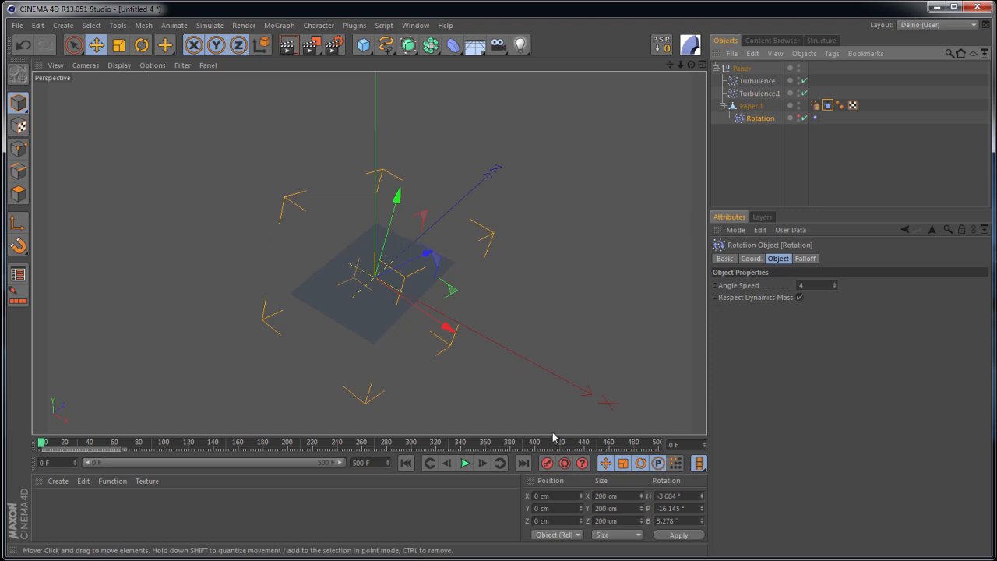
left_click(465, 462)
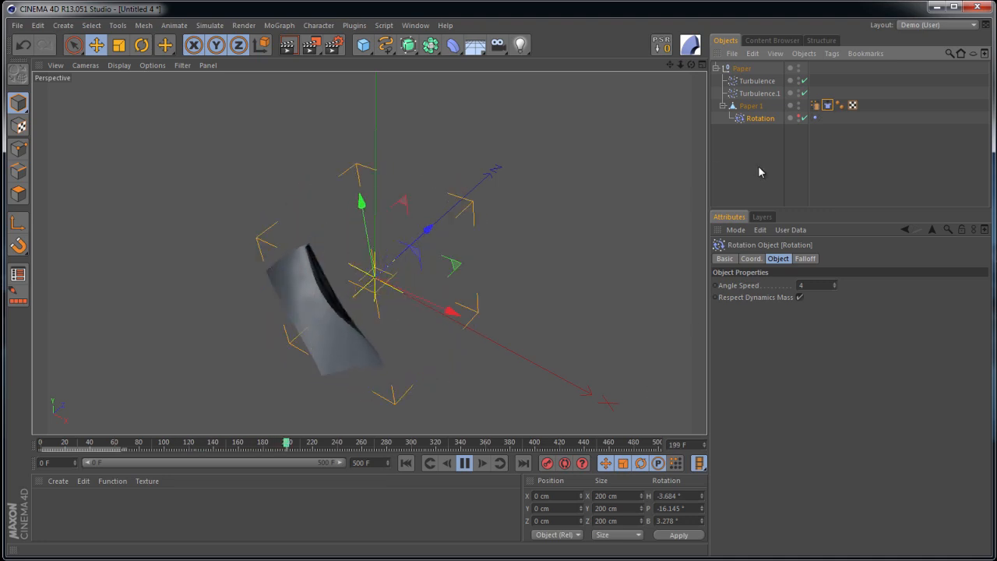
left_click(827, 105)
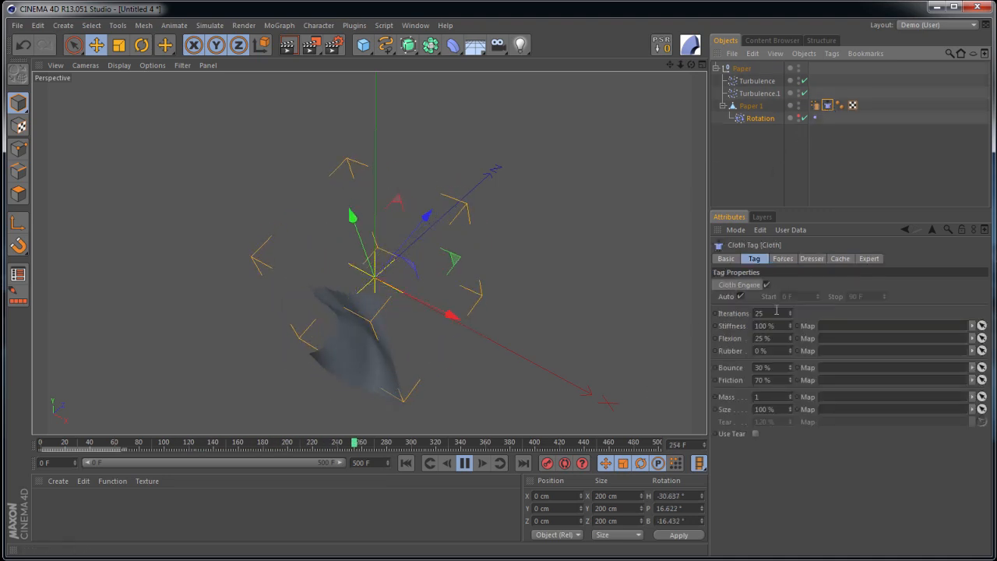
left_click_drag(777, 313, 641, 314)
type("10")
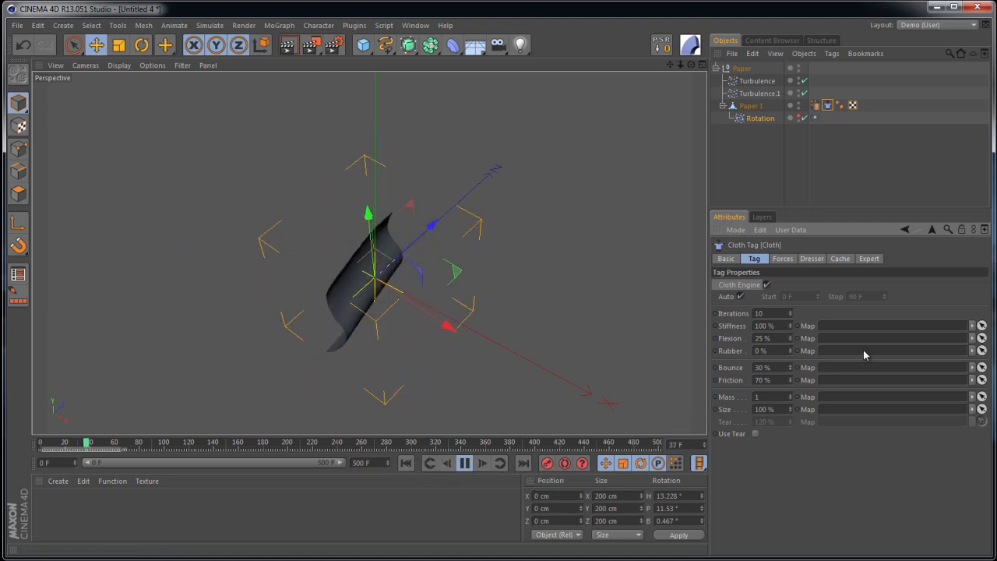
left_click(465, 464)
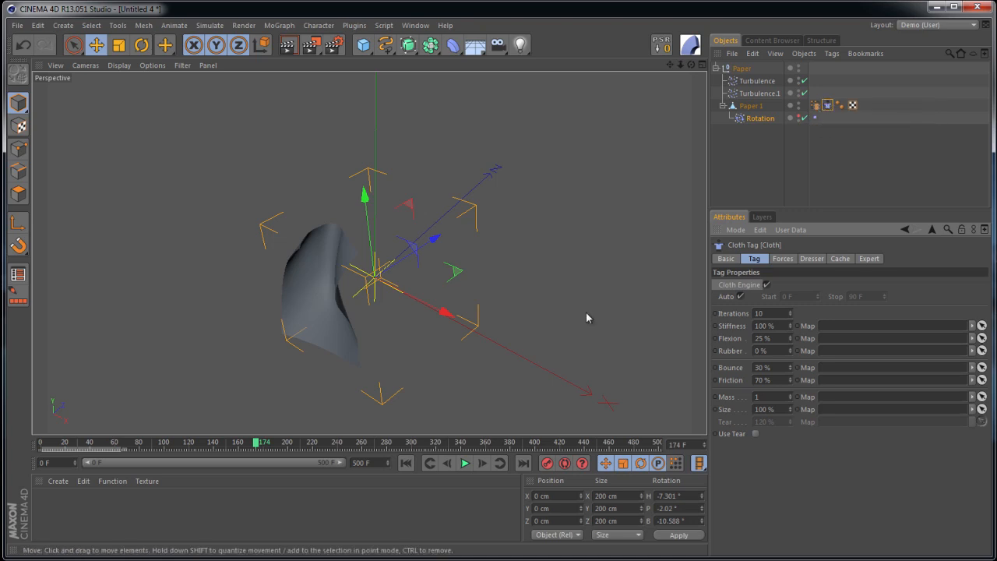
left_click(406, 464)
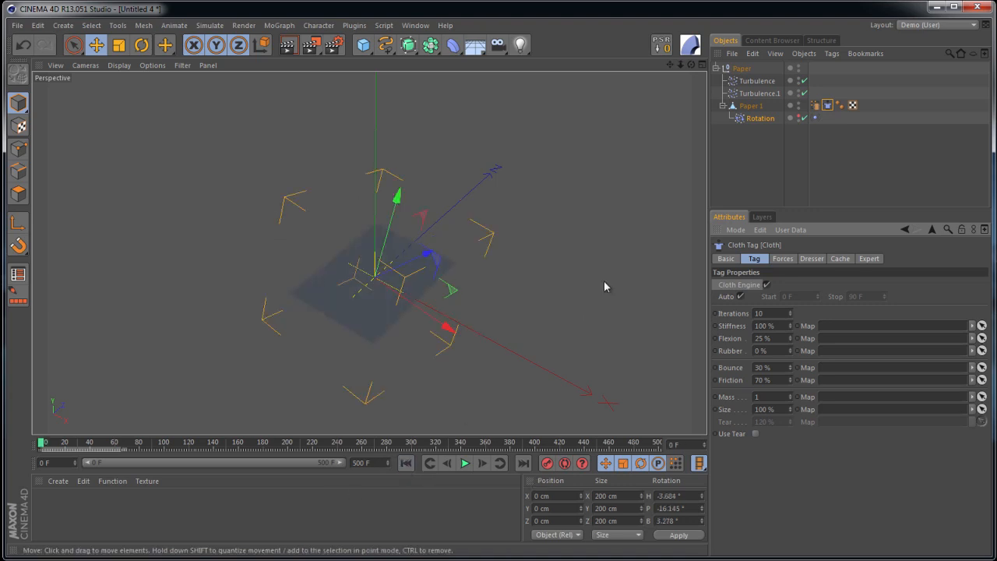
Enable Paper 1's Point Cache tag and calculate the cache
left_click(816, 107)
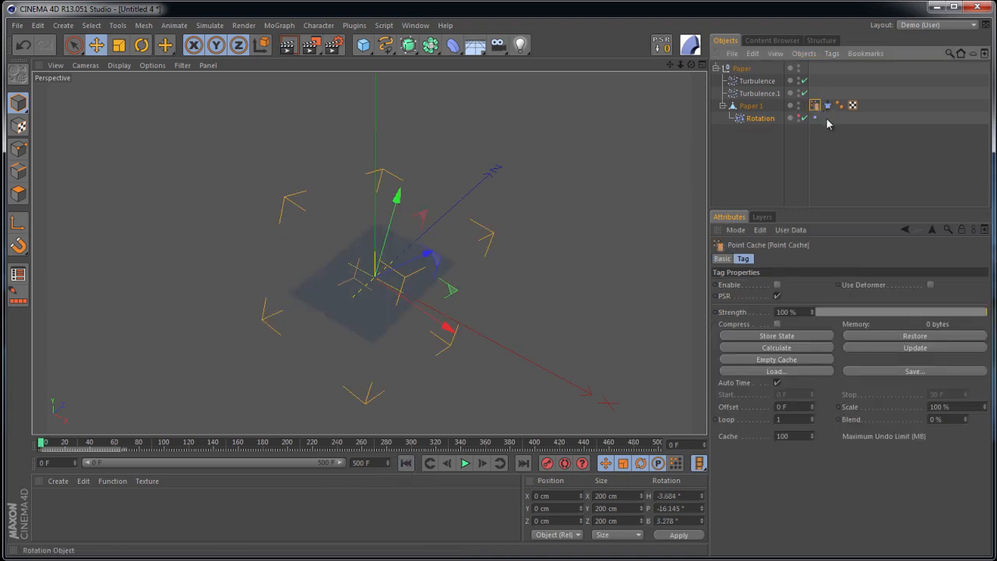
left_click(776, 284)
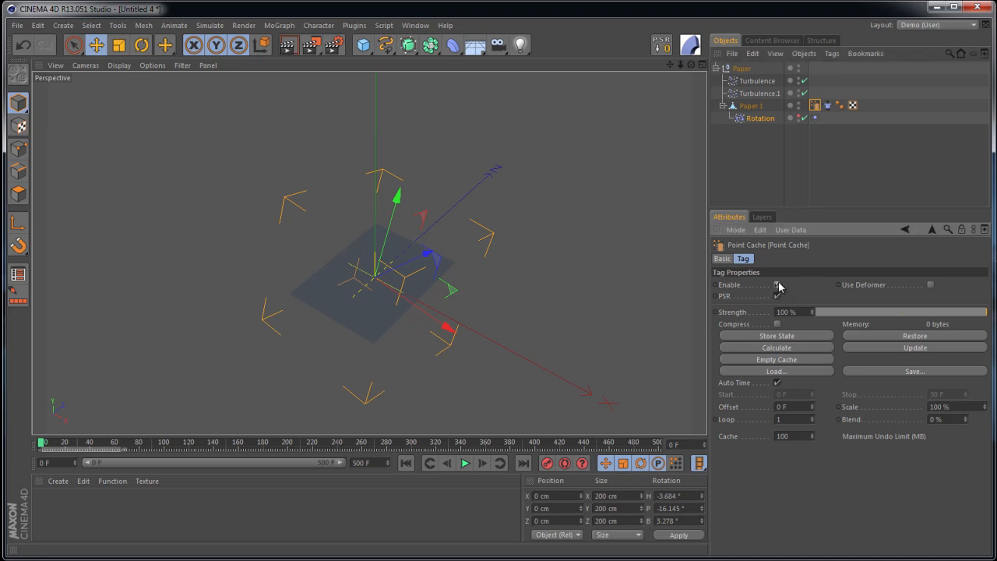
left_click(789, 351)
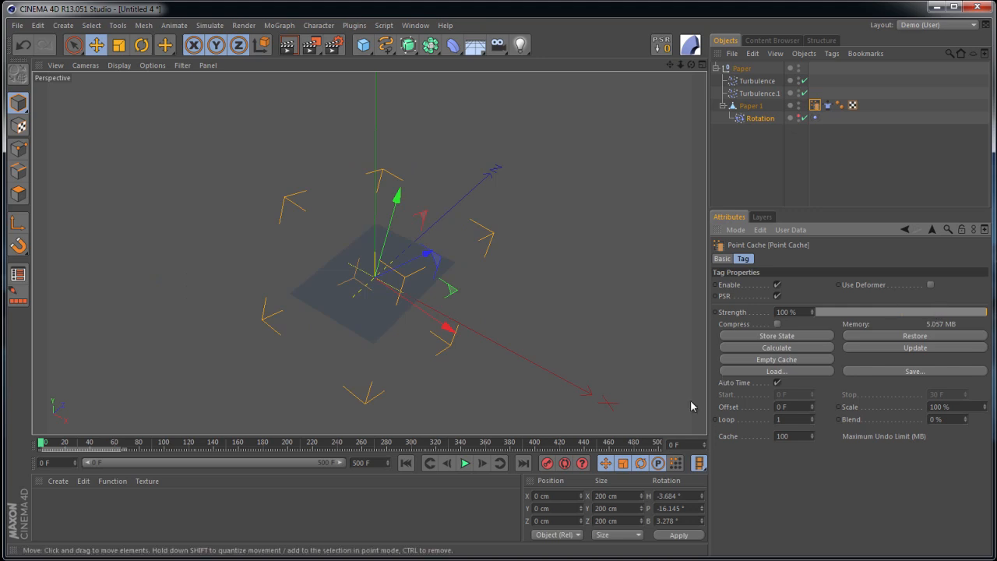
Disable the Cloth Engine in Paper 1's Cloth tag and scrub the timeline to frame 5
left_click(827, 105)
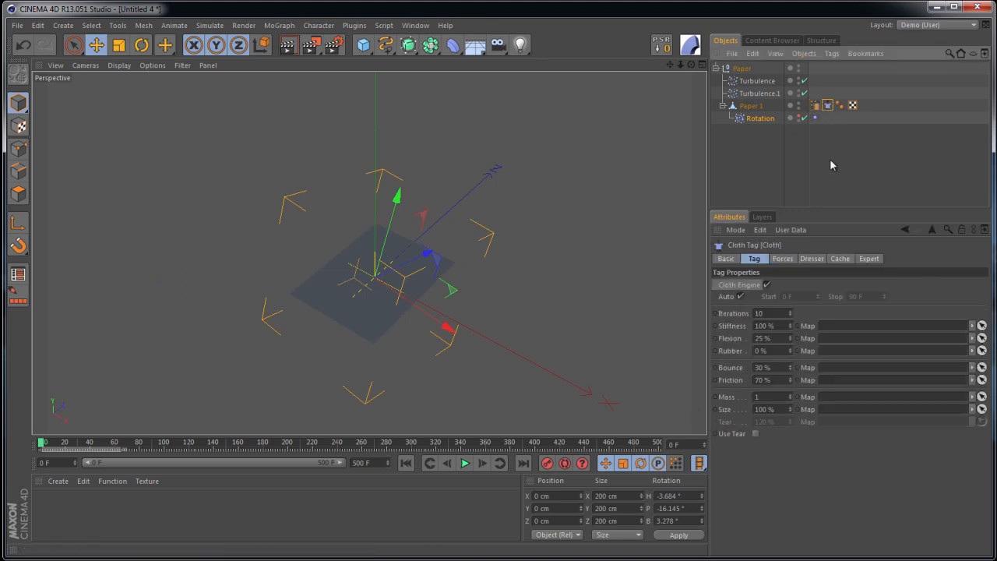
left_click(767, 285)
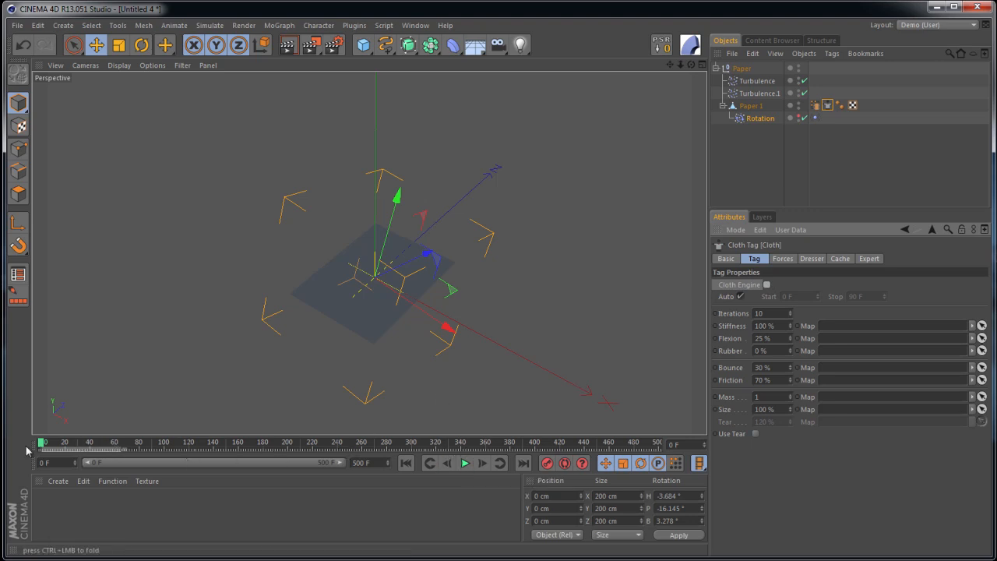
mouse_move(43, 443)
left_mouse_down()
mouse_move(286, 454)
mouse_move(628, 436)
mouse_move(156, 442)
mouse_move(36, 429)
mouse_move(47, 443)
left_mouse_up()
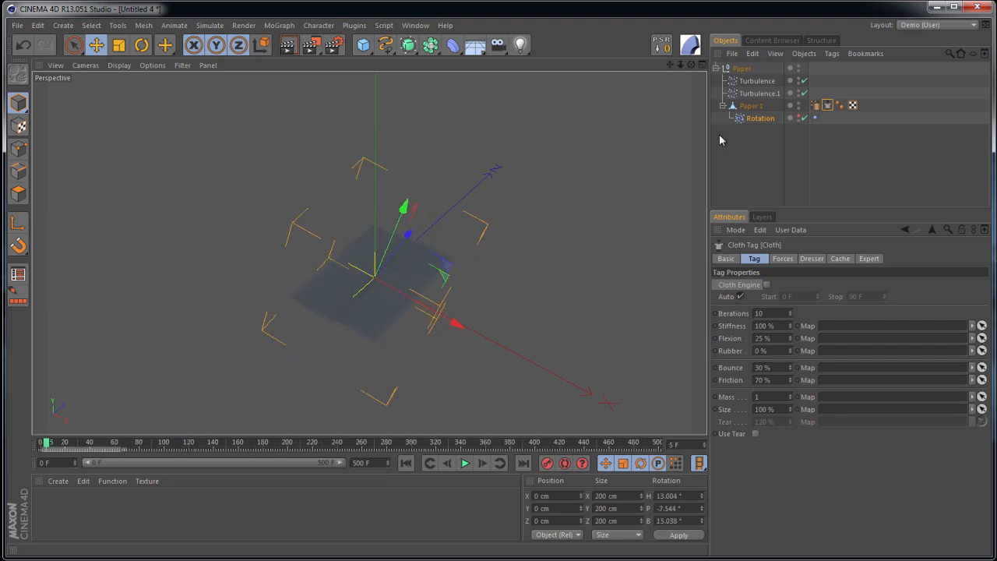
Save Paper 1's calculated point cache as paperCache4 in the Example_Scene folder
left_click(815, 106)
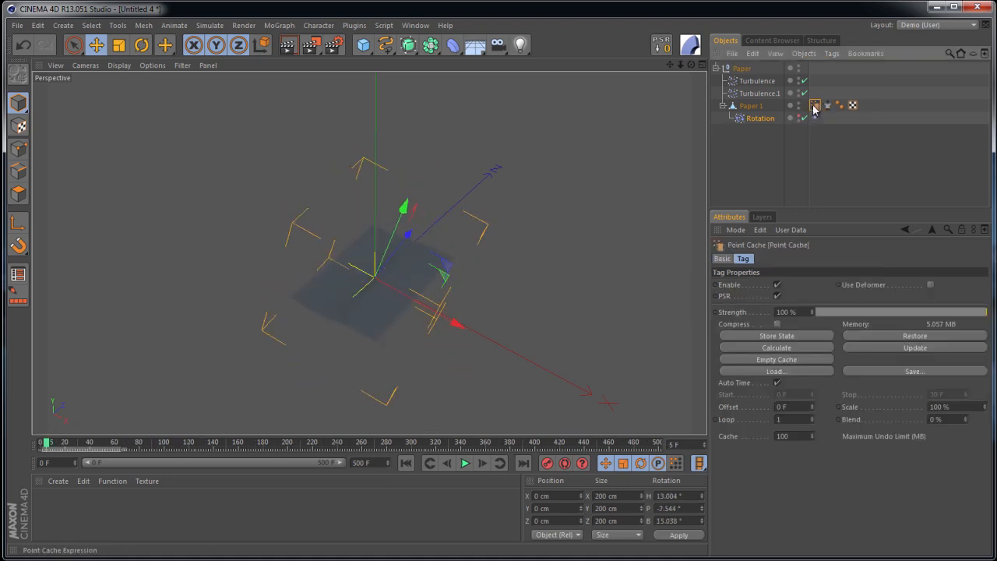
left_click(762, 119)
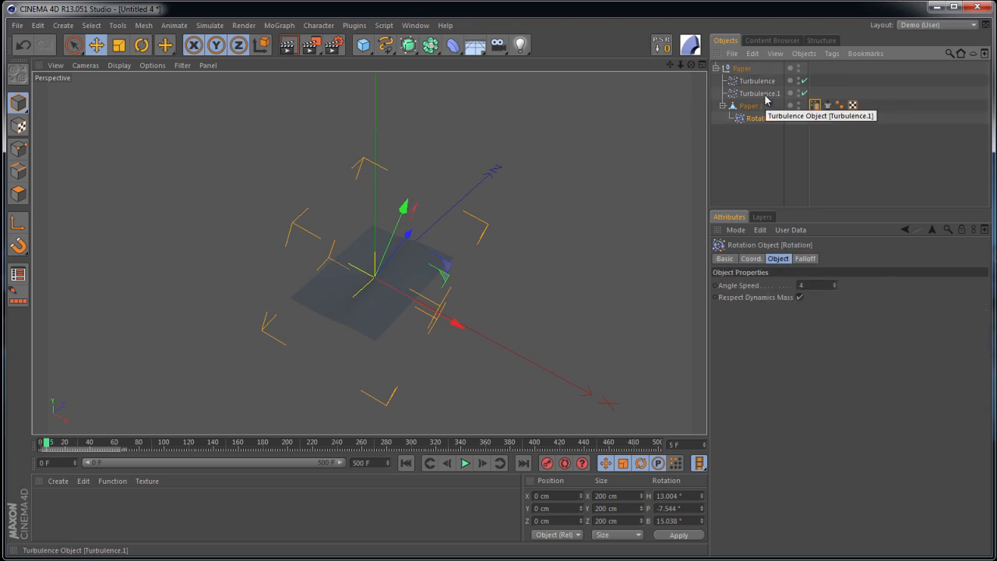
left_click(814, 105)
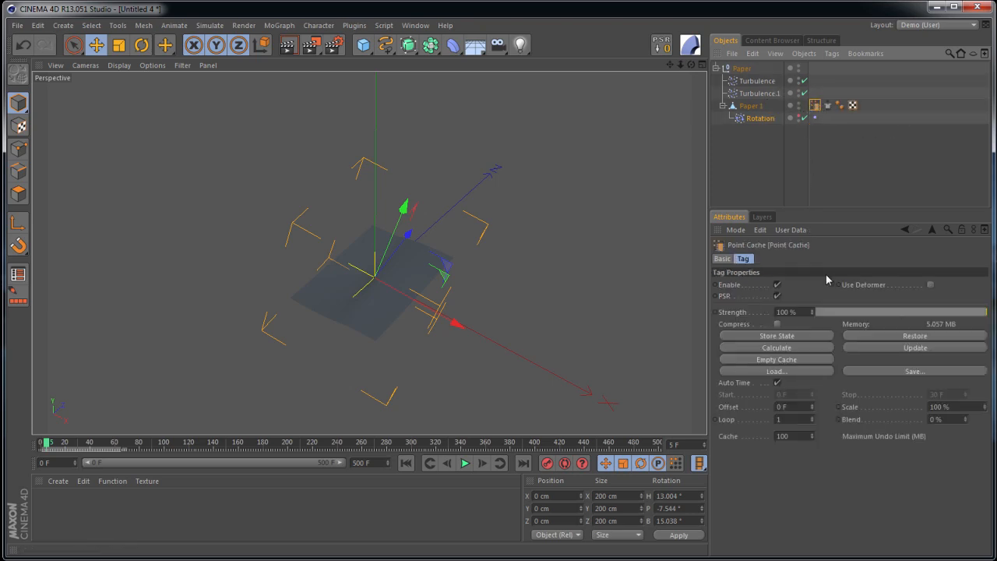
left_click(908, 372)
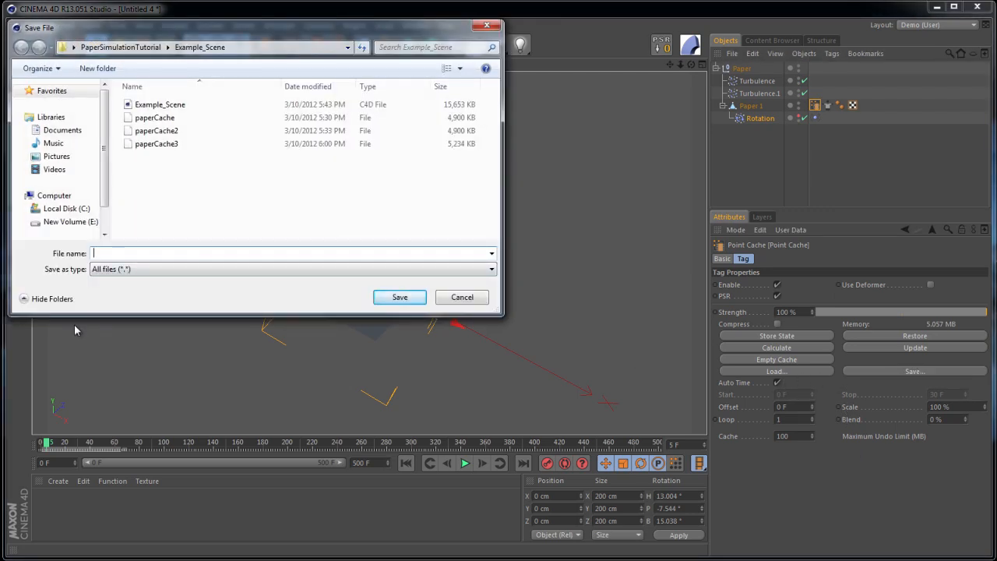
type("pa")
key("Down")
type("4")
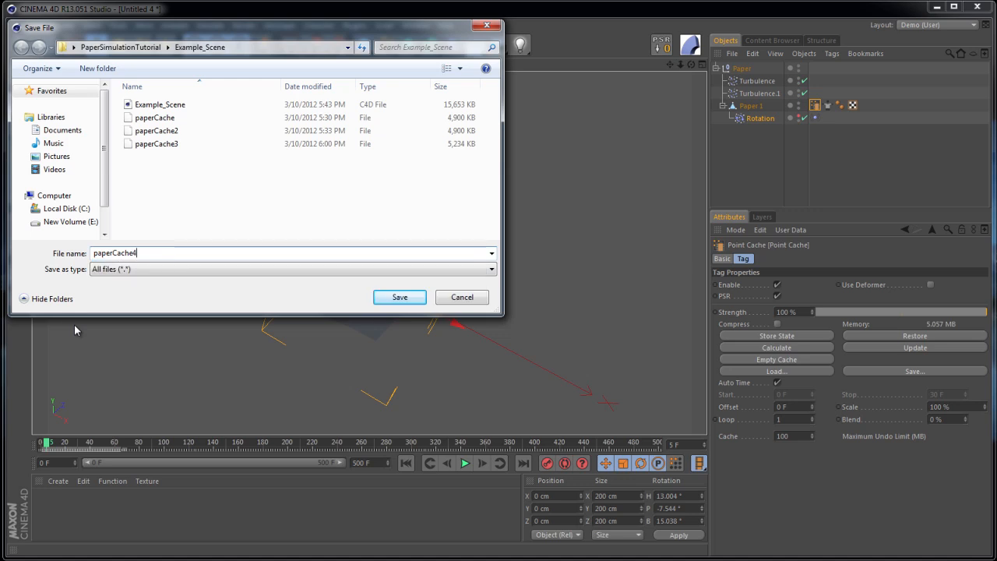
key("Return")
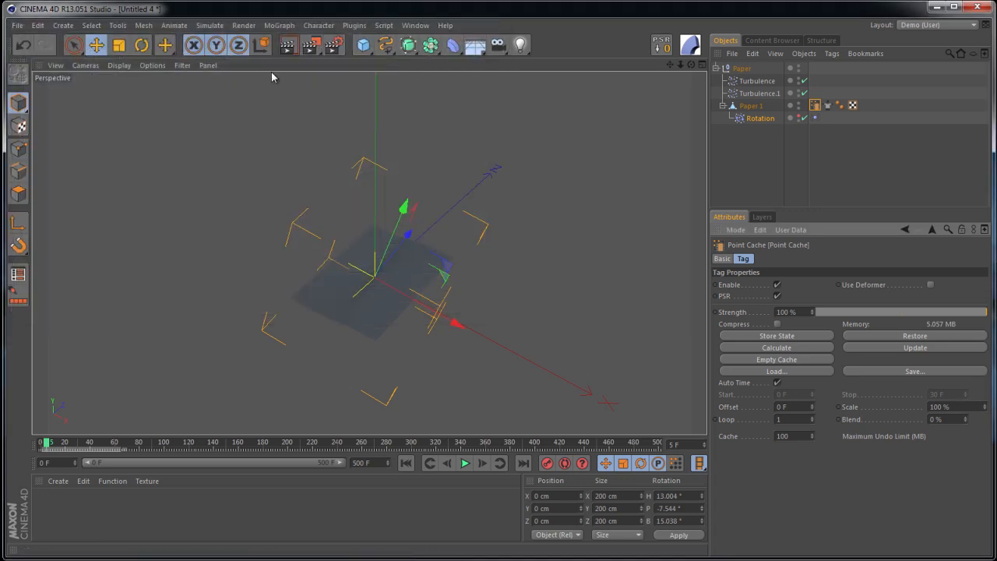
Delete the Rotation, Turbulence.1 and Turbulence modifiers together
left_click(762, 118)
left_click(761, 95, "ctrl")
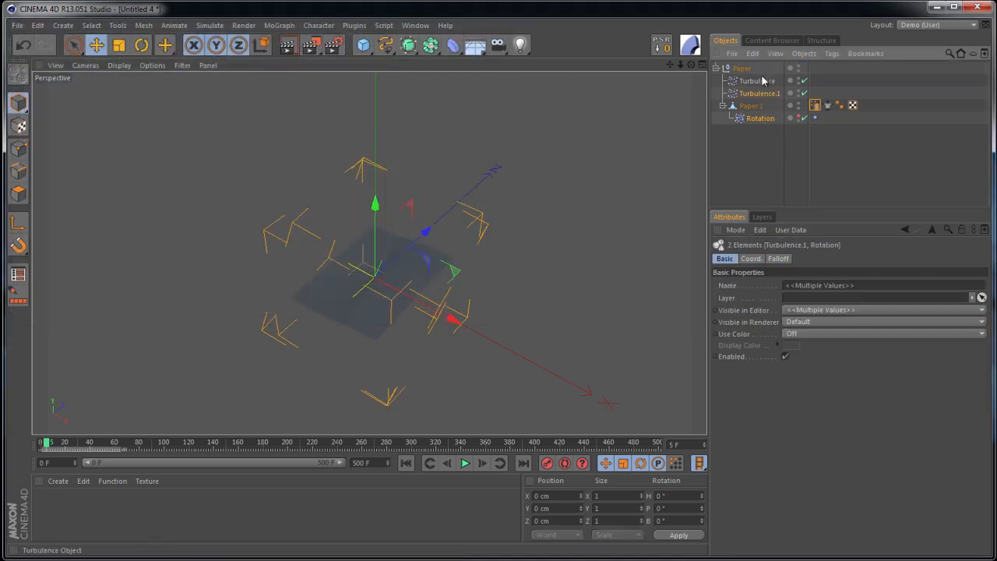
left_click(759, 81, "ctrl")
key("Delete")
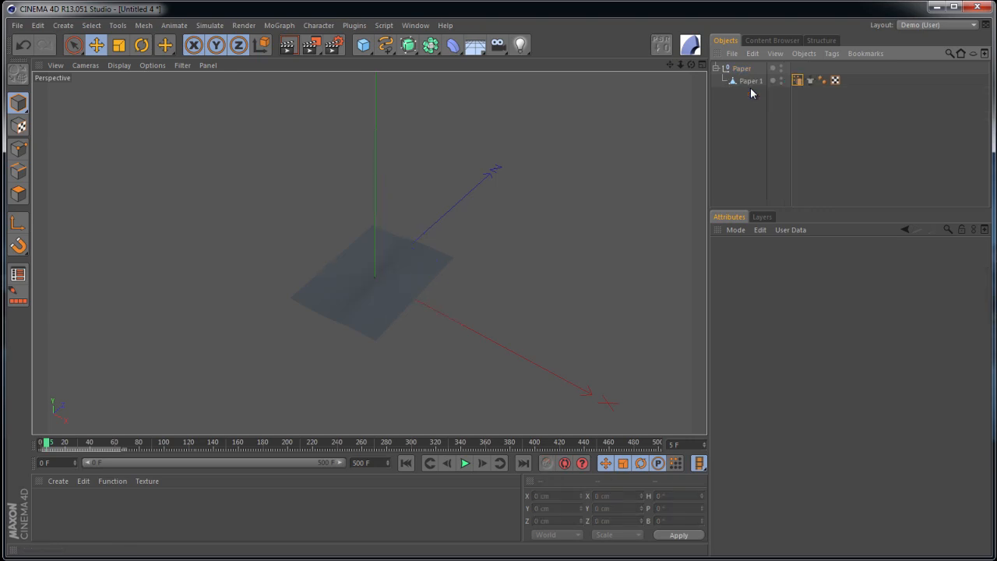
Load the paperCache file into Paper 1's Point Cache tag and preview its animation
left_click(797, 80)
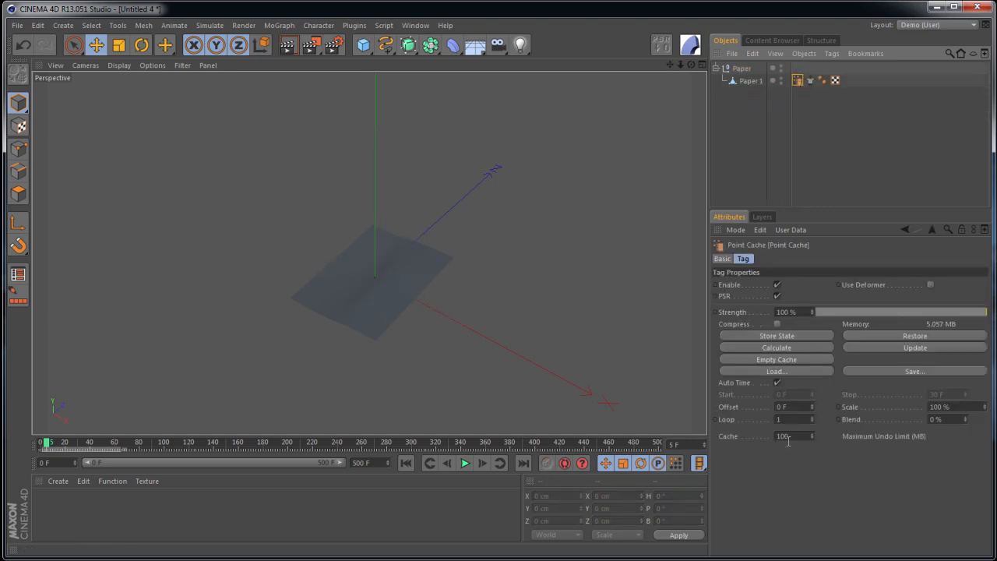
left_click(776, 370)
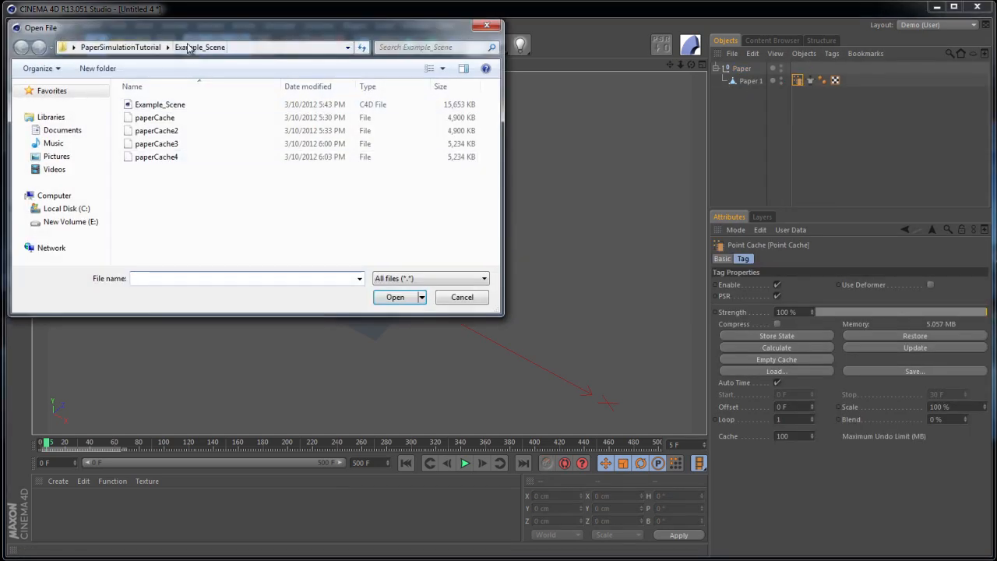
left_click_drag(191, 36, 593, 201)
left_click(556, 282)
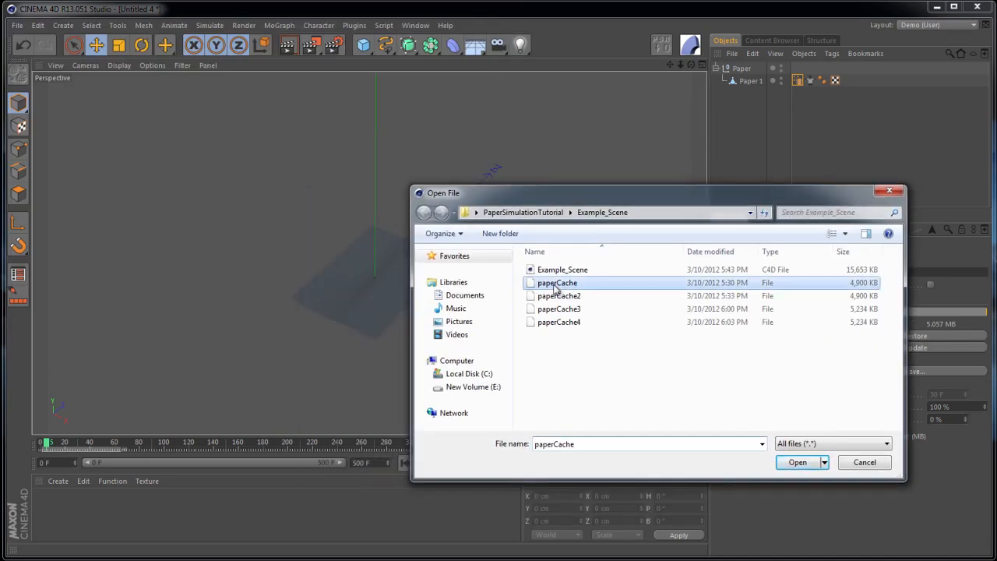
left_click(794, 464)
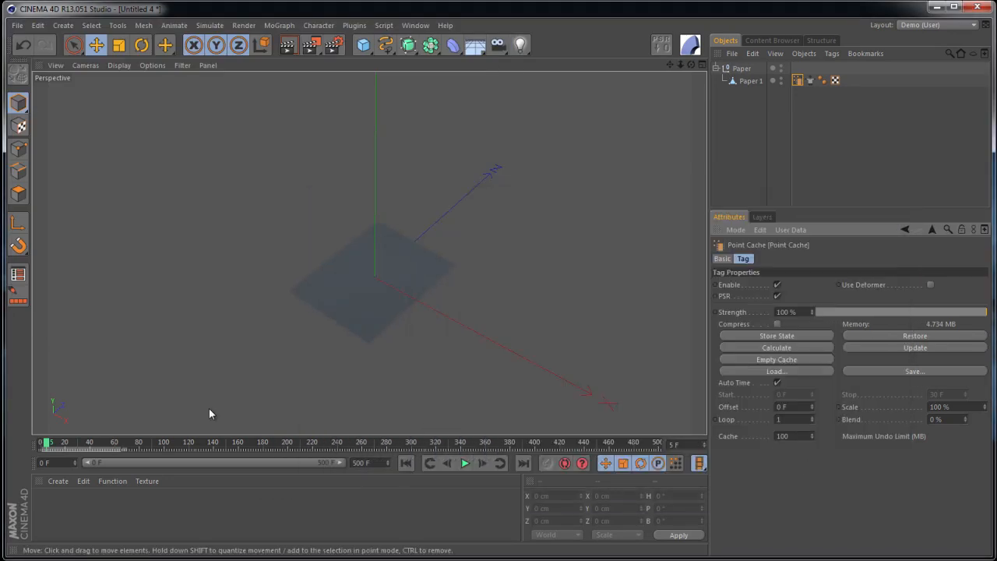
left_click(465, 463)
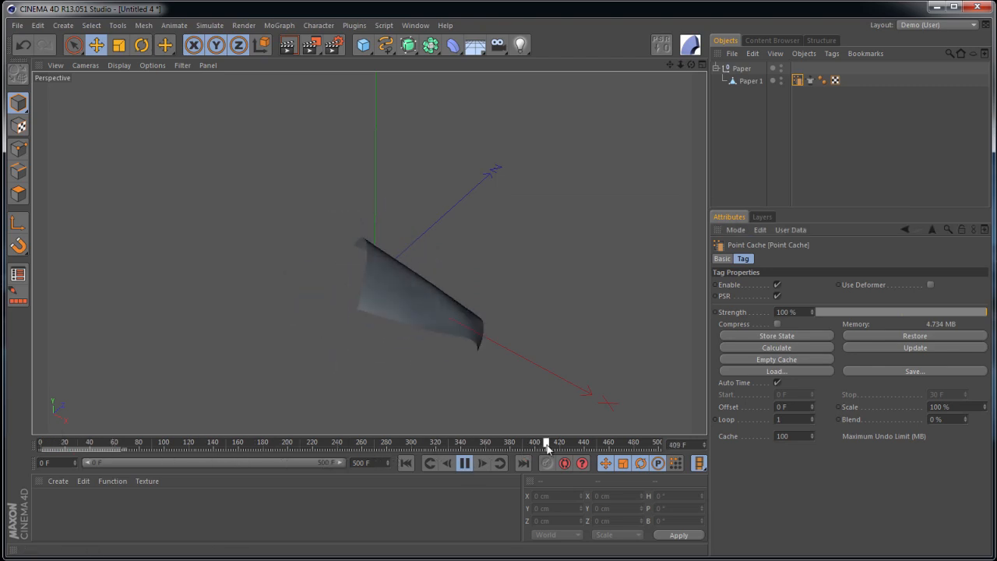
left_click_drag(236, 441, 107, 441)
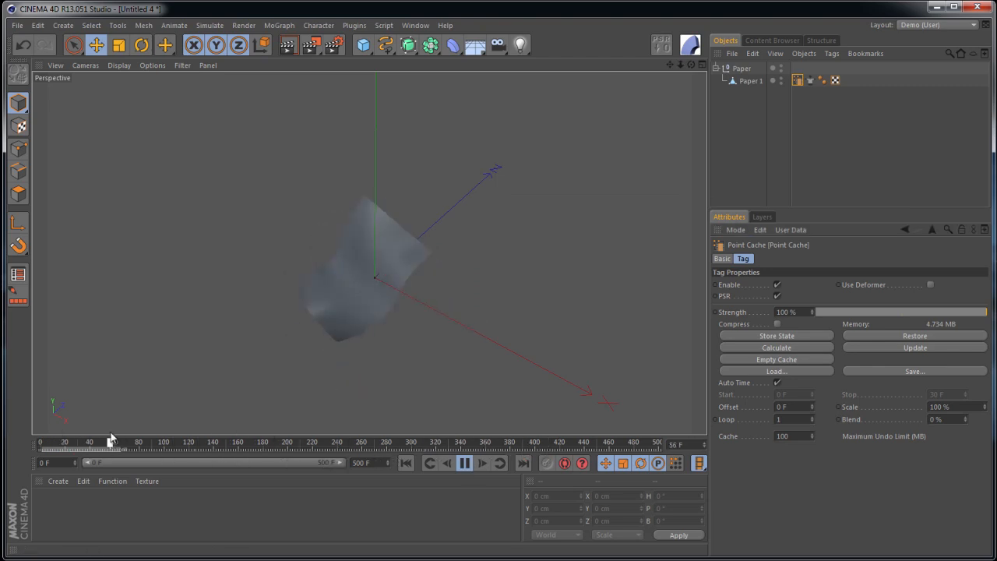
left_click(465, 463)
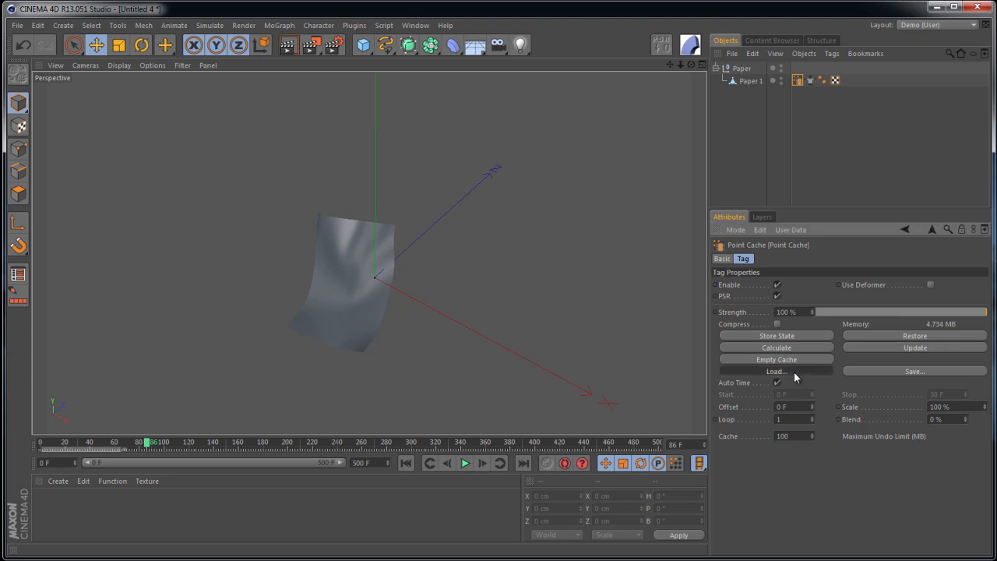
Load paperCache2 into the Point Cache tag and scrub the timeline to frame 149
left_click(793, 373)
left_click(569, 299)
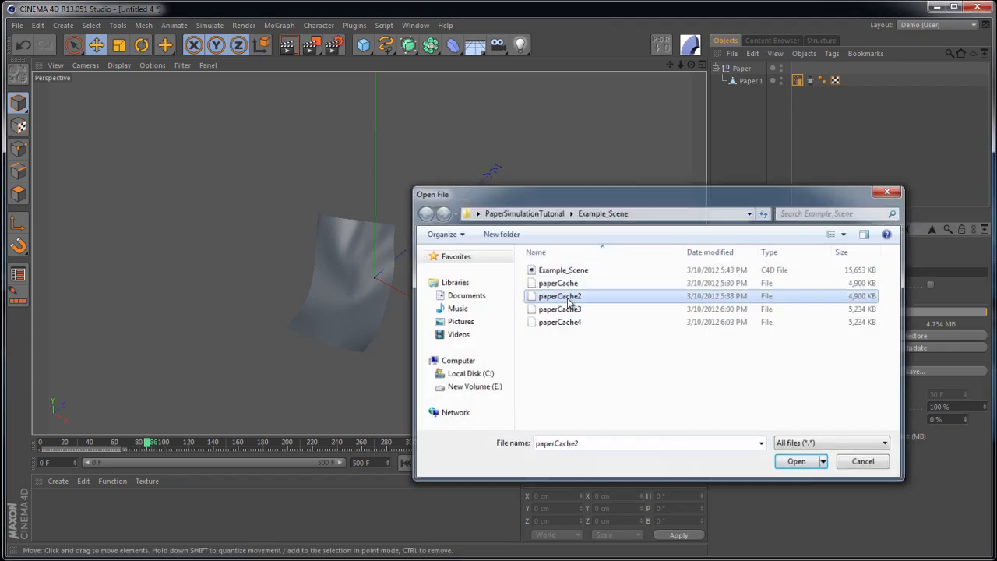
double_click(570, 302)
left_click_drag(145, 446, 225, 441)
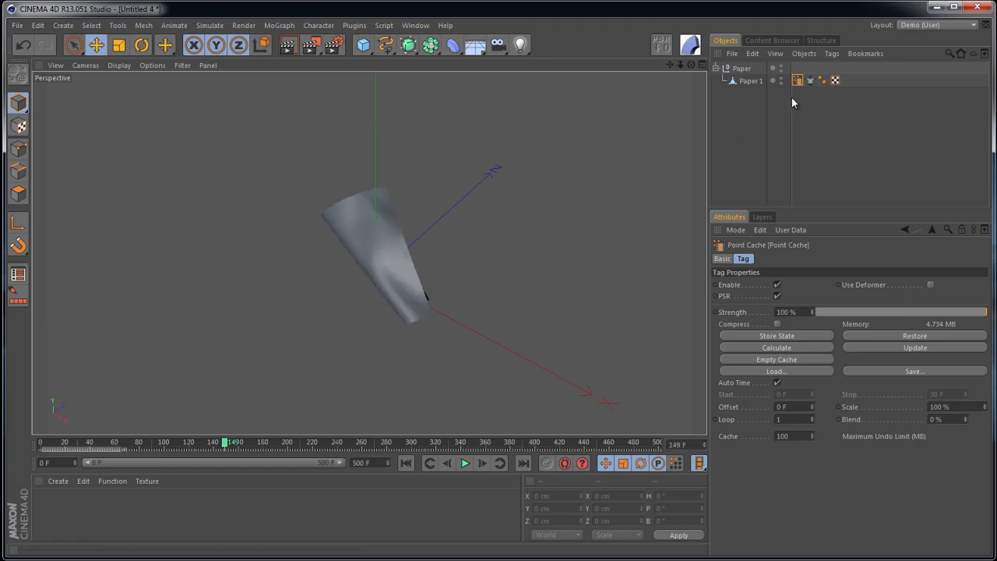
Load paperCache3 into the Point Cache tag and scrub the timeline back to frame 0
left_click(789, 372)
left_click(556, 309)
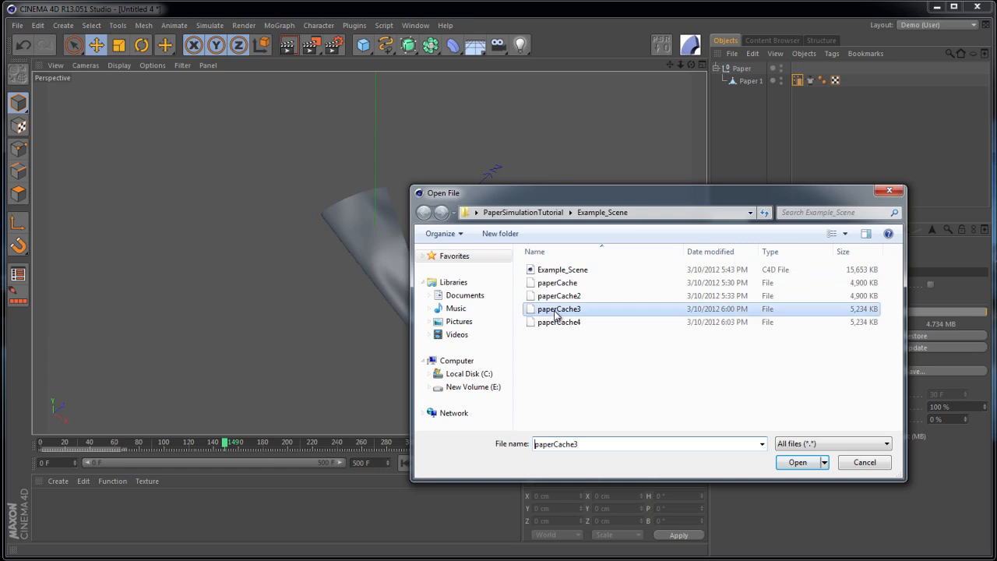
left_click(798, 464)
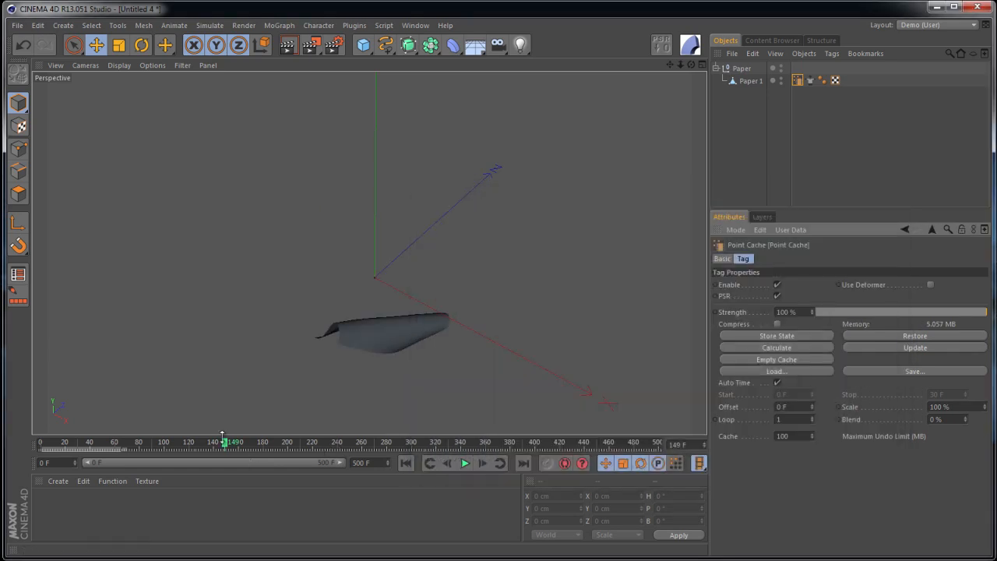
left_click_drag(227, 443, 16, 427)
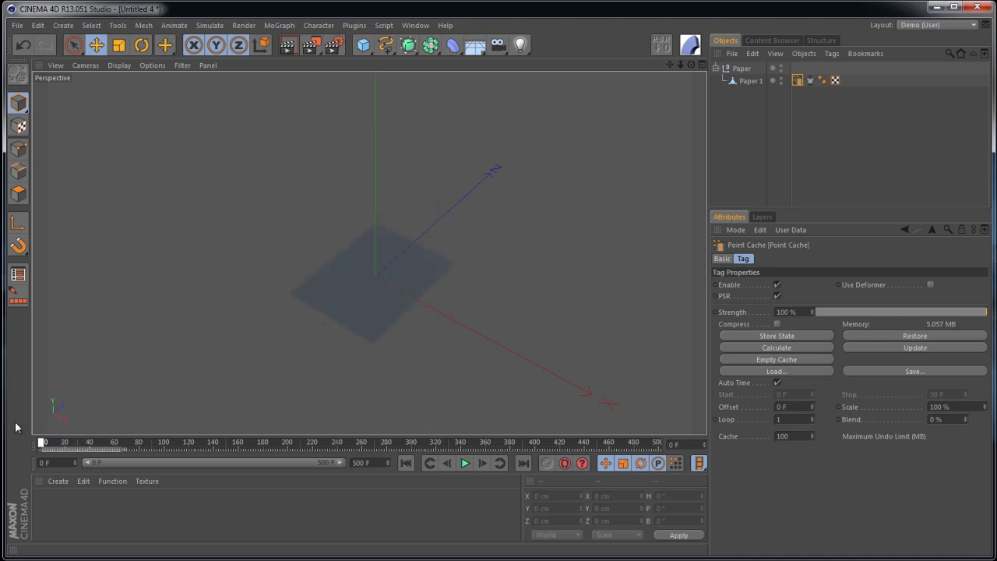
Delete the Cloth tag from Paper 1, keeping its Point Cache tag
left_click(809, 81)
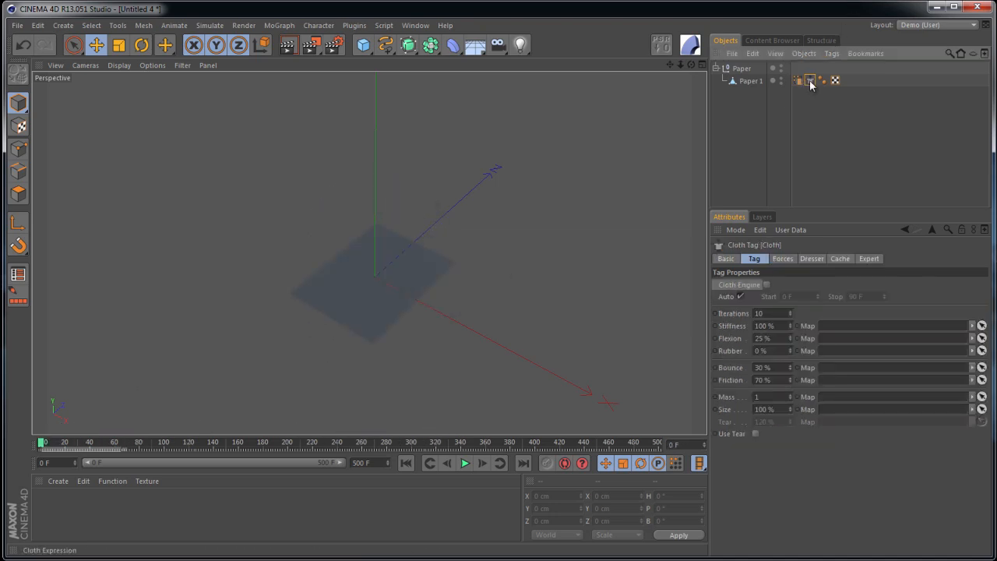
key("Delete")
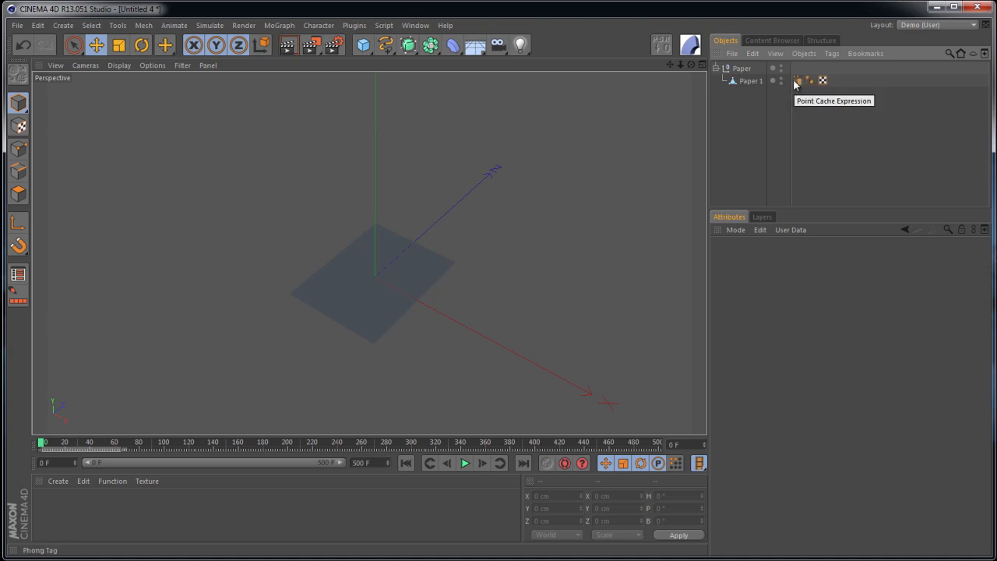
left_click(755, 82)
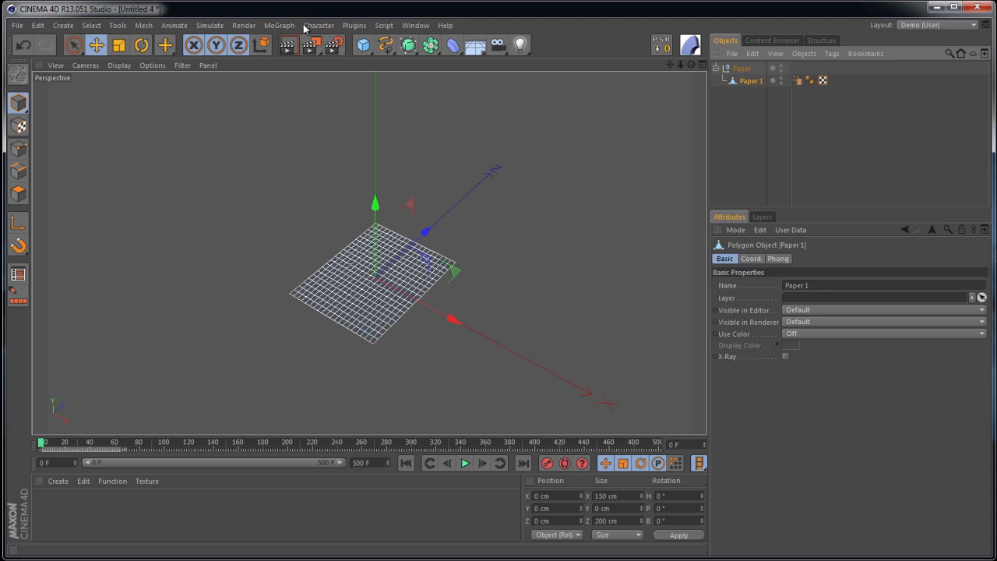
left_click(280, 26)
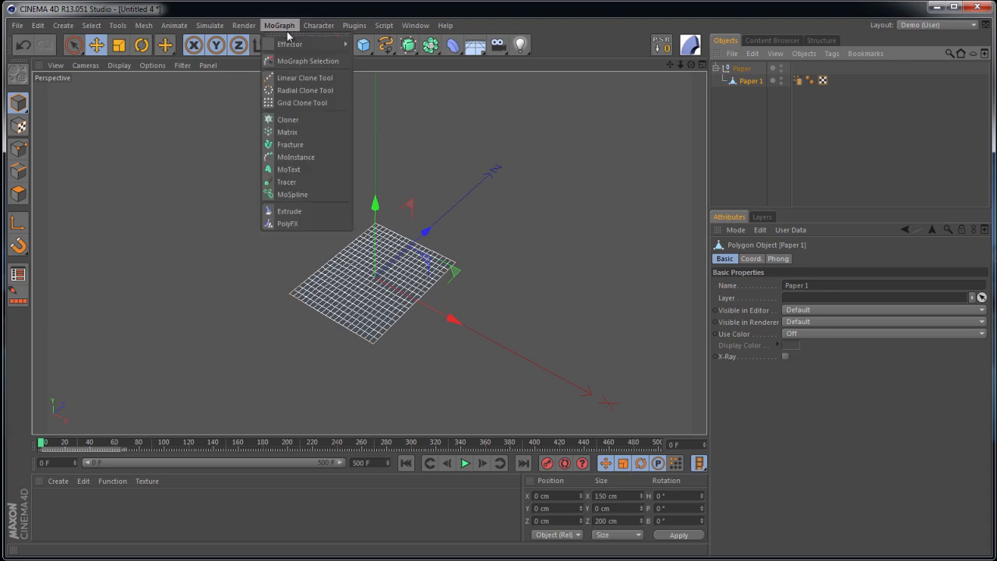
left_click(294, 123, "alt")
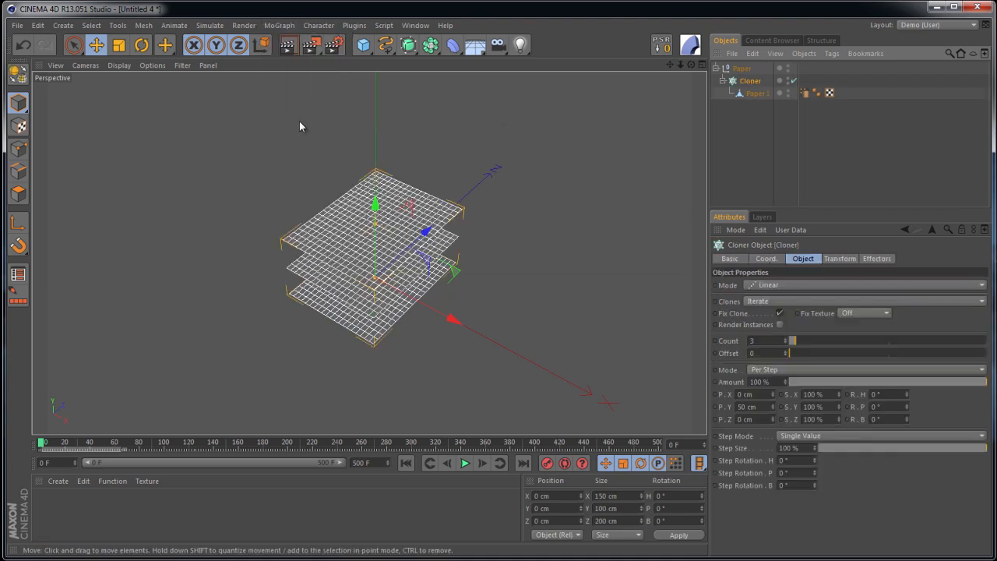
left_click_drag(757, 93, 750, 76)
left_click(750, 93)
key("Delete")
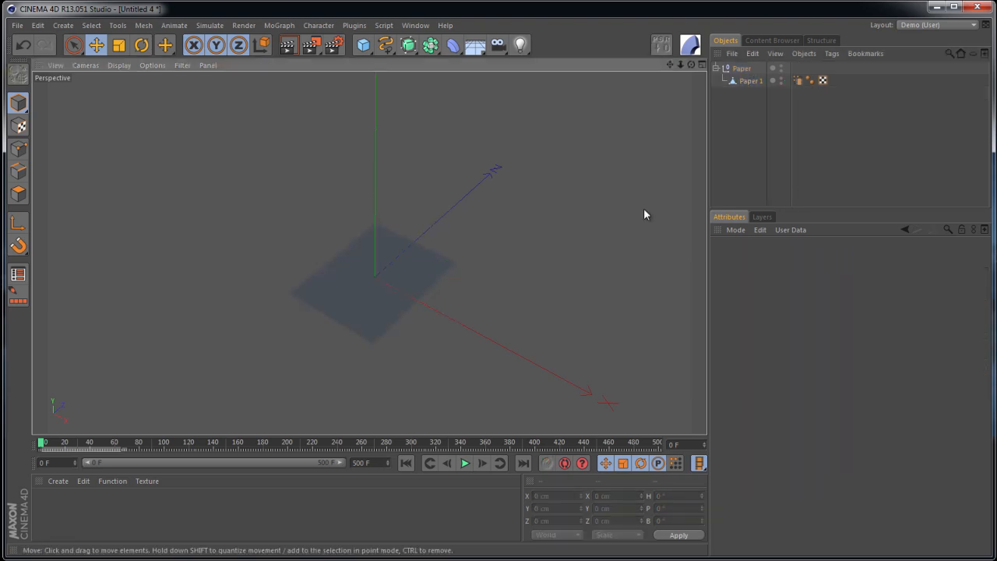
Add a Cloner as the parent of Paper 1 and rename the Cloner to Paper
left_click(750, 81)
left_click(273, 28)
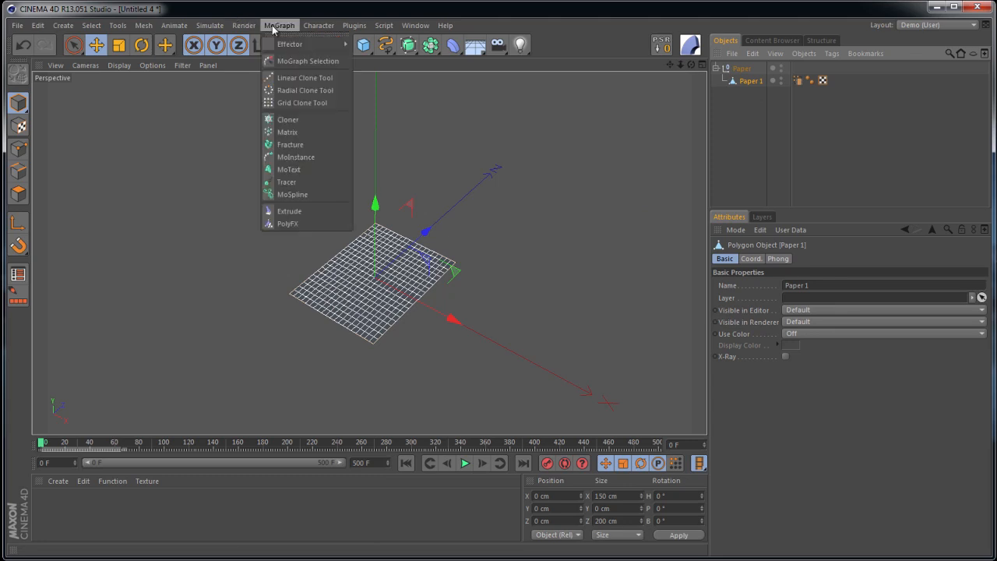
left_click(295, 121, "alt")
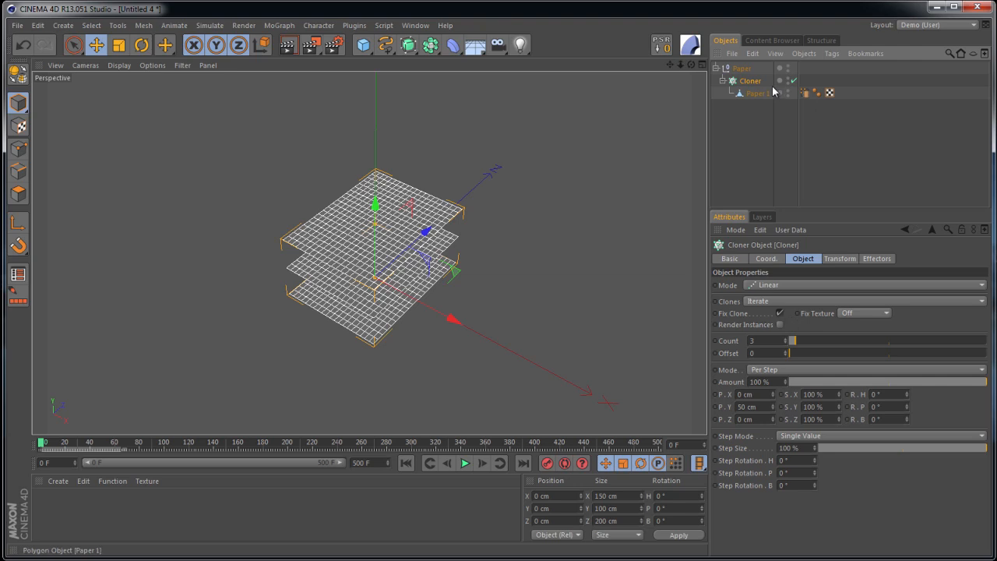
double_click(749, 81)
type("Paper")
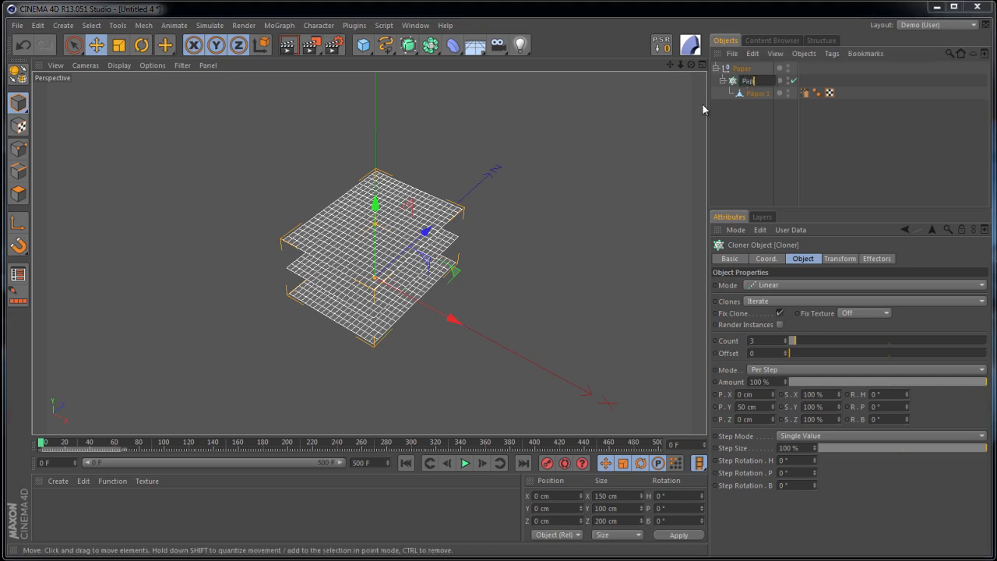
key("Return")
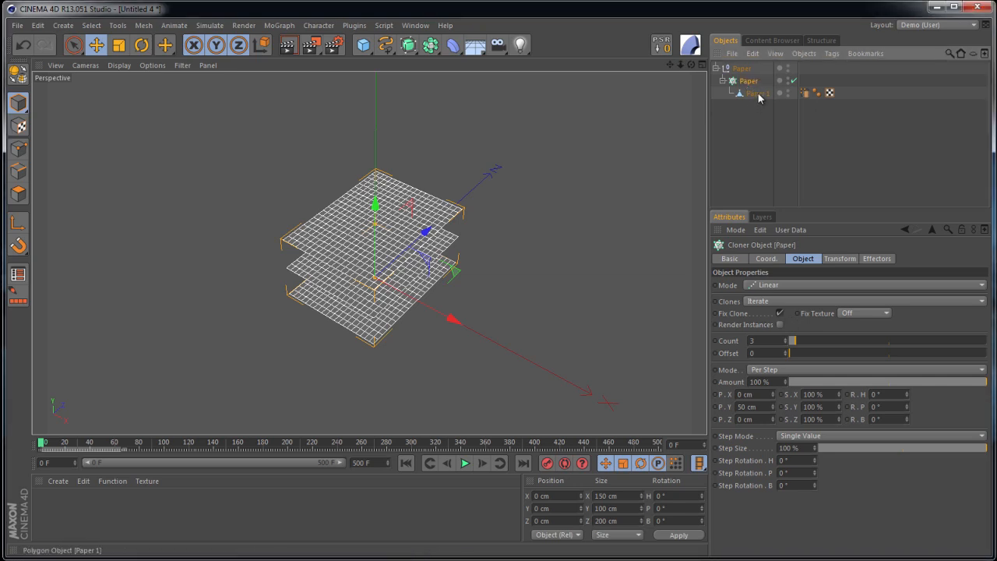
Duplicate Paper 1 three times inside the cloner and name the copies Paper 2, Paper 3 and Paper 4
left_click_drag(759, 97, 762, 114)
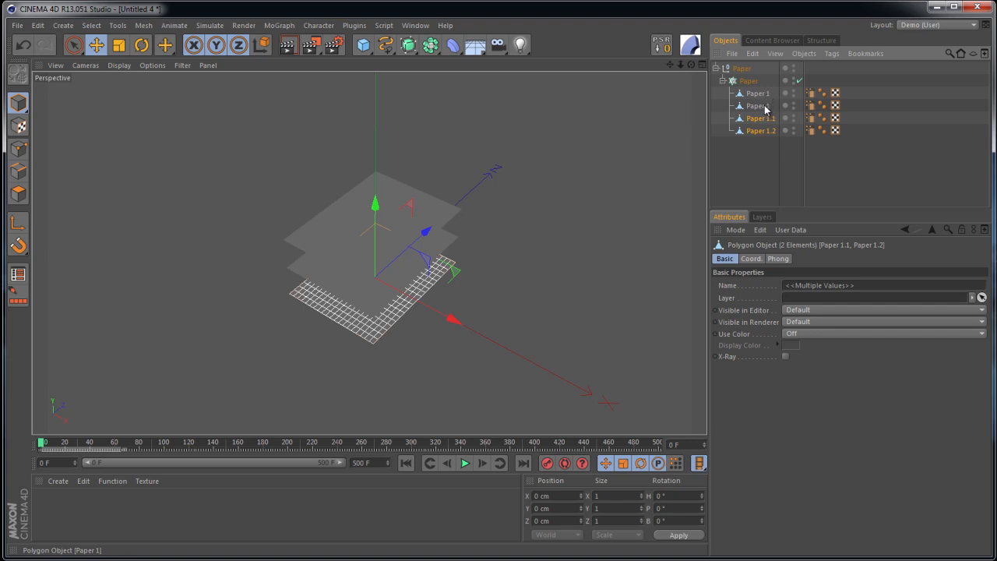
double_click(764, 106)
key("Right")
key("BackSpace")
type("2")
key("Tab")
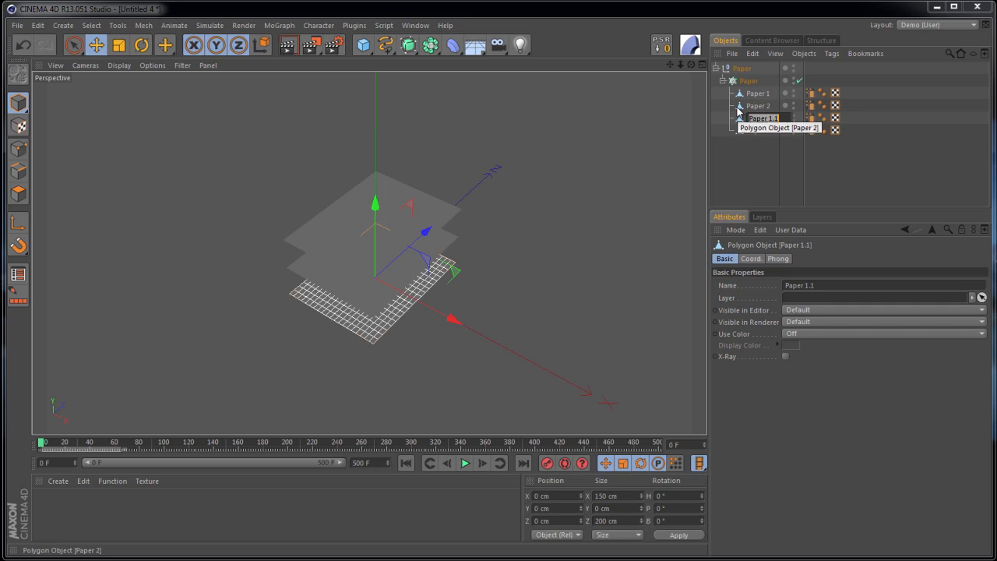
key("Right")
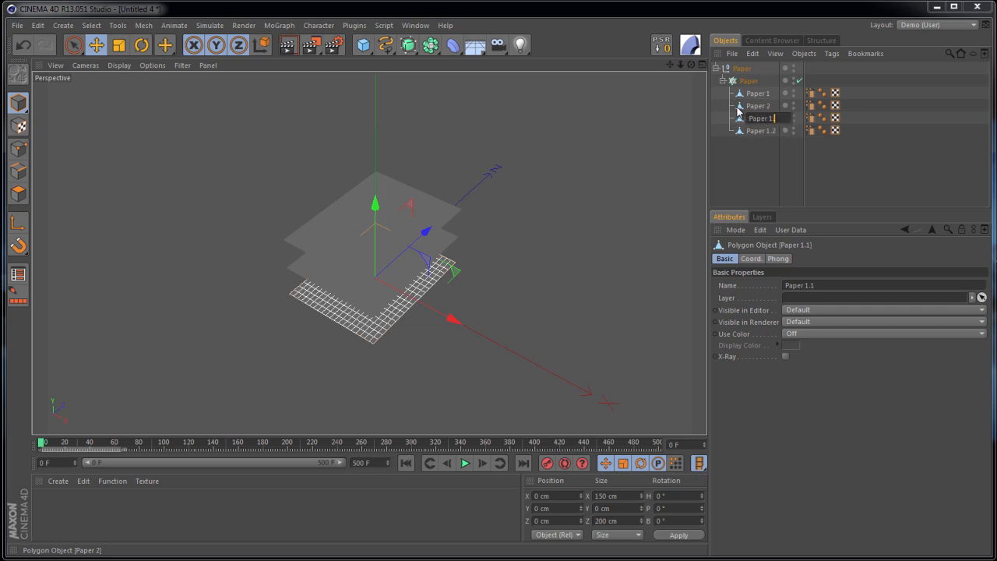
key("BackSpace")
type("3")
key("Tab")
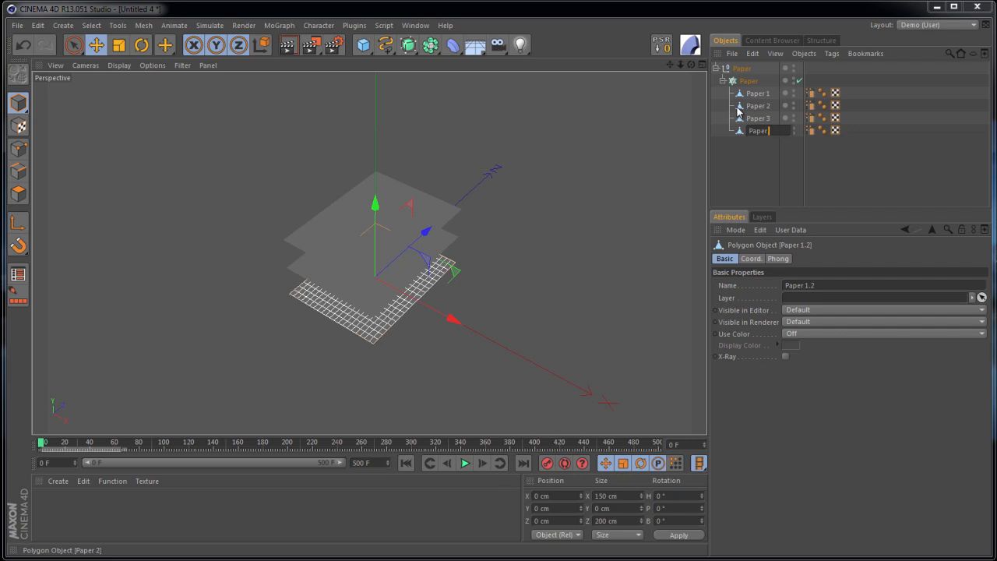
type("4")
key("Return")
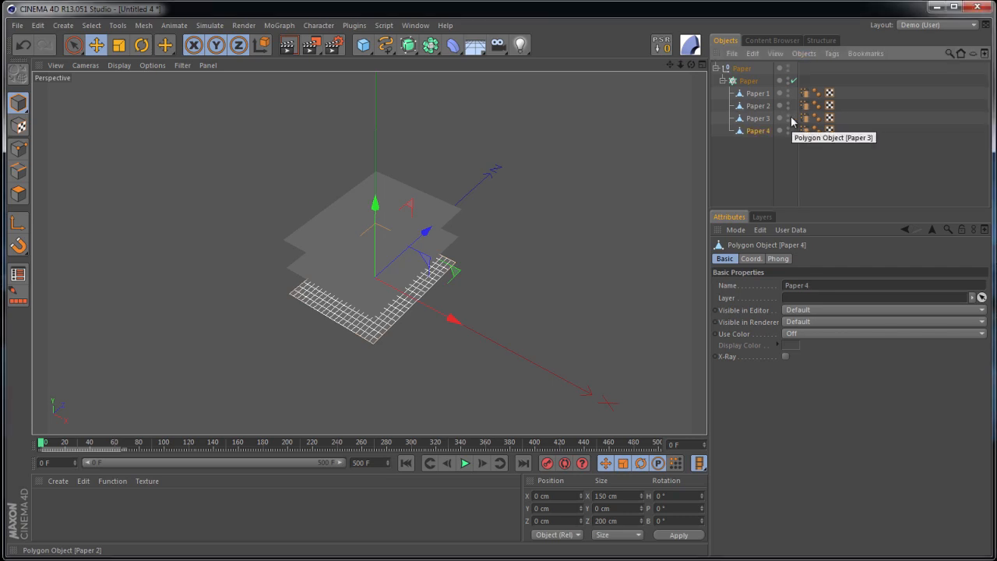
Add a Rigid Body simulation tag to Paper 1, Paper 2, Paper 3 and Paper 4 together
left_click_drag(770, 151, 753, 93)
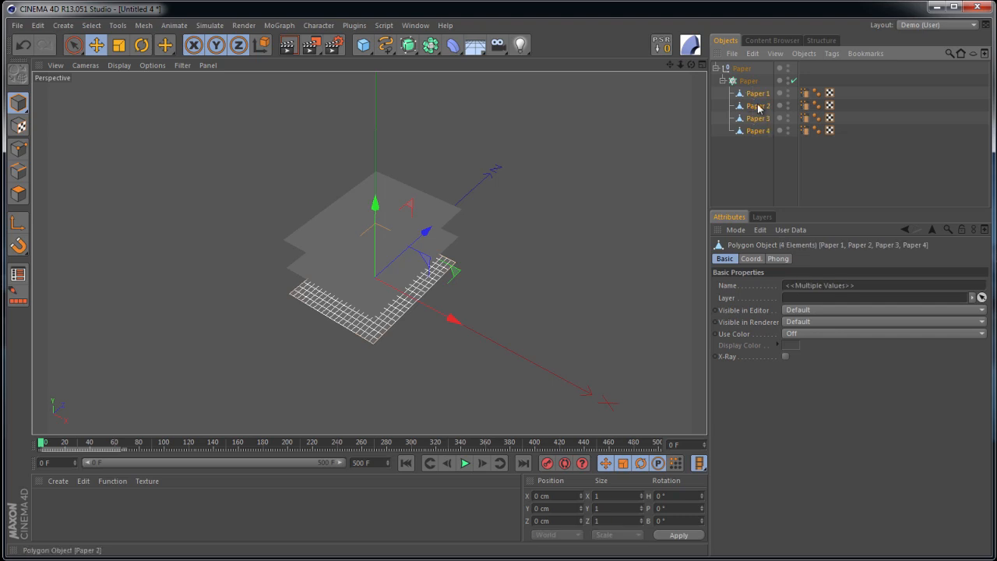
right_click(758, 108)
mouse_move(857, 187)
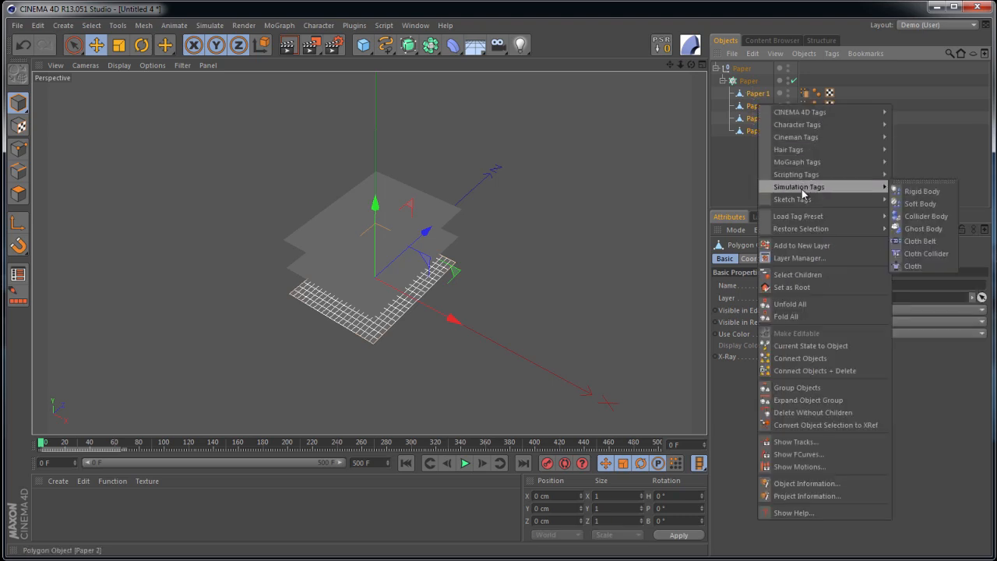
left_click(919, 192)
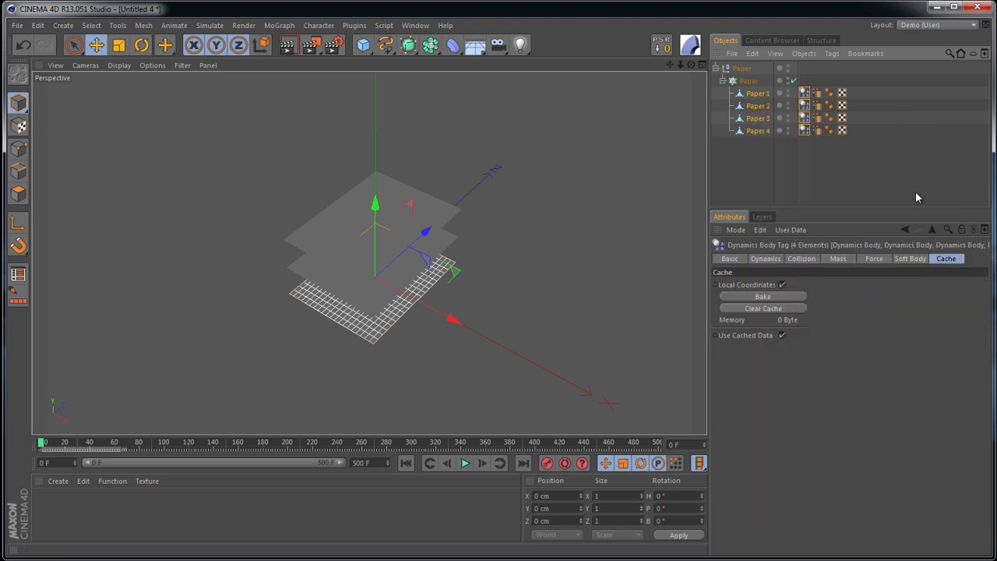
Set the Paper cloner's mode to Grid Array with a Z size of 200 cm
left_click(748, 81)
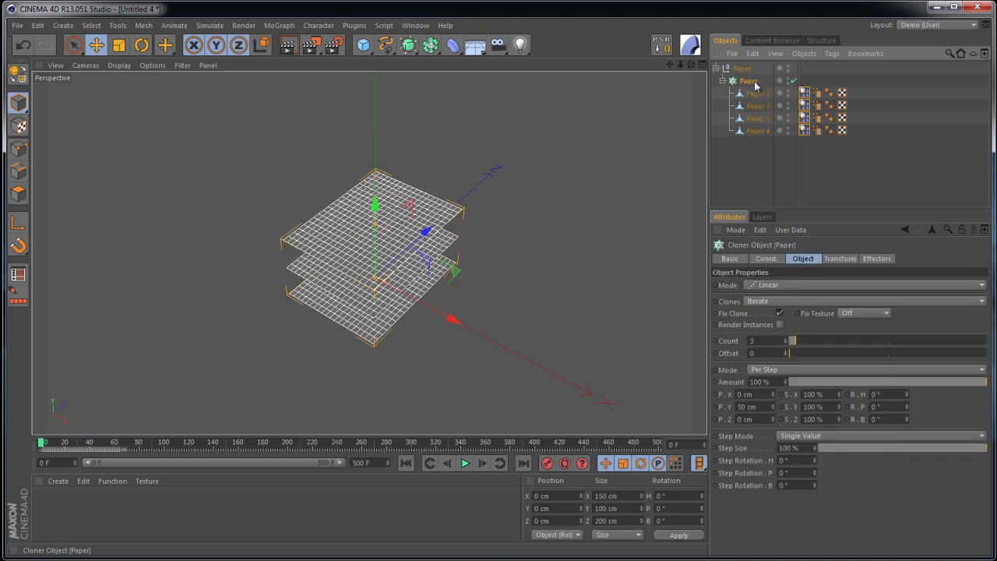
left_click(787, 285)
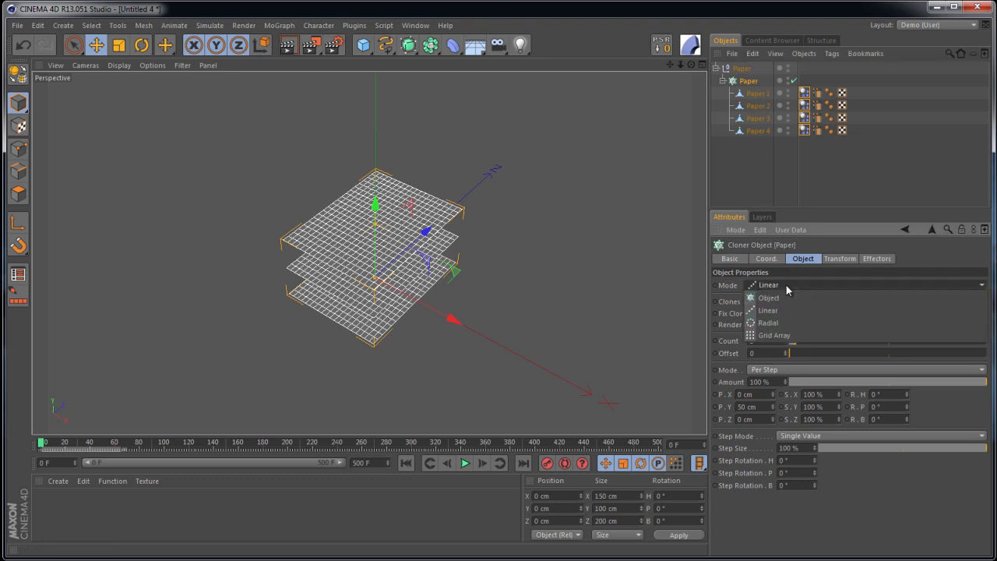
left_click(782, 336)
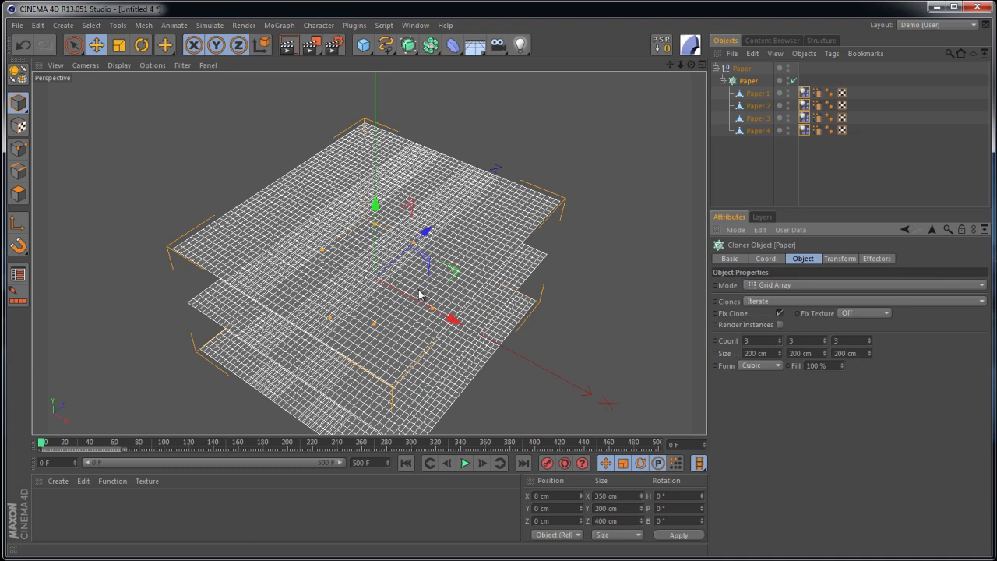
scroll(418, 289, "down", 5)
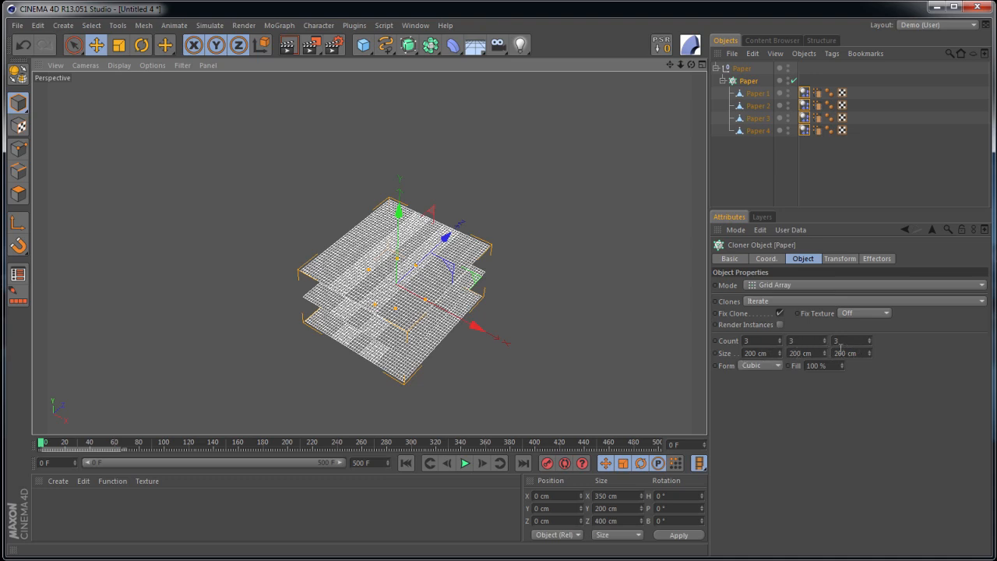
mouse_move(870, 352)
left_mouse_down()
mouse_move(870, 370)
mouse_move(868, 346)
mouse_move(834, 354)
left_mouse_up()
type("200")
key("Return")
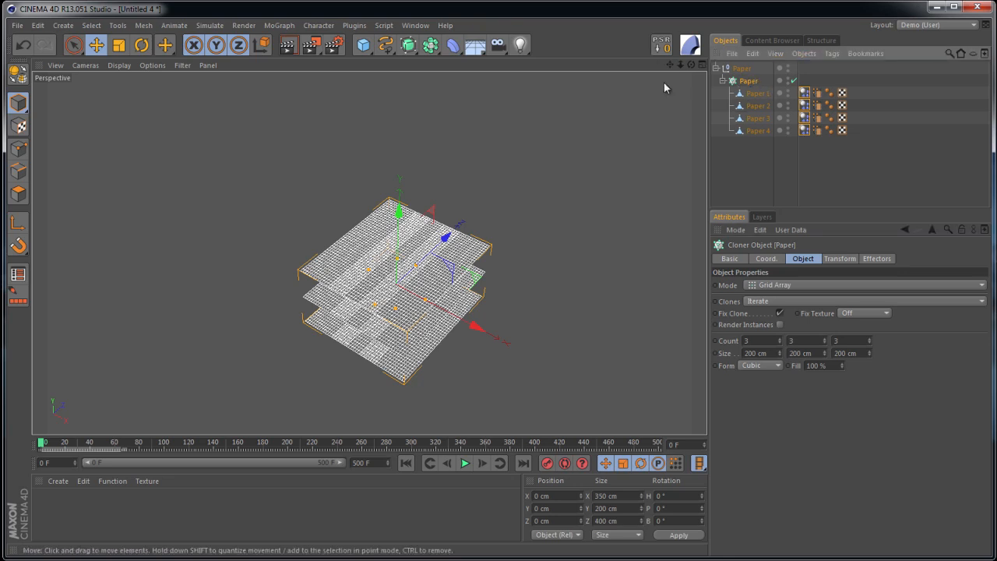
Add a Random effector to the Paper cloner and place it inside the Paper null above the cloner
left_click(243, 26)
mouse_move(286, 43)
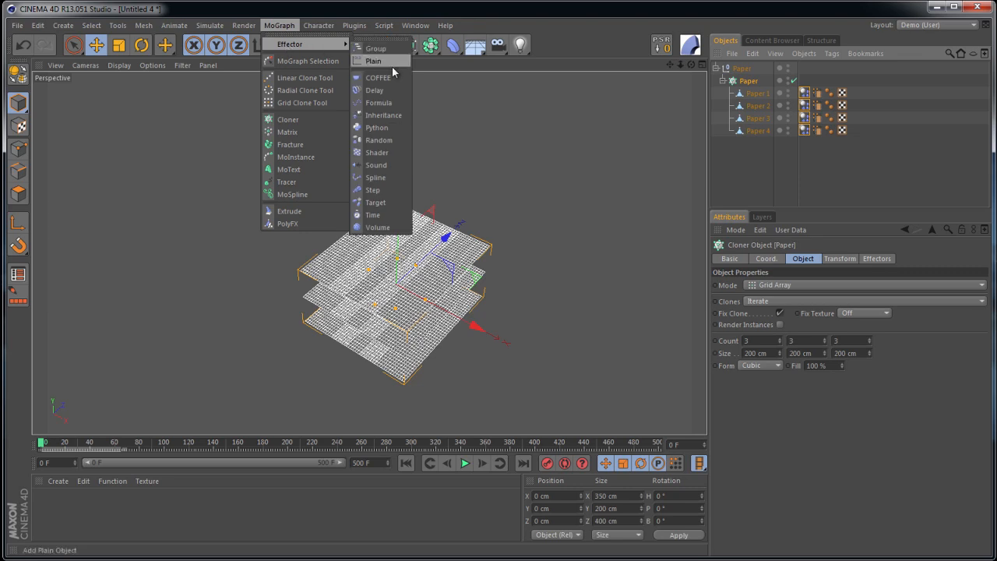
left_click(388, 140)
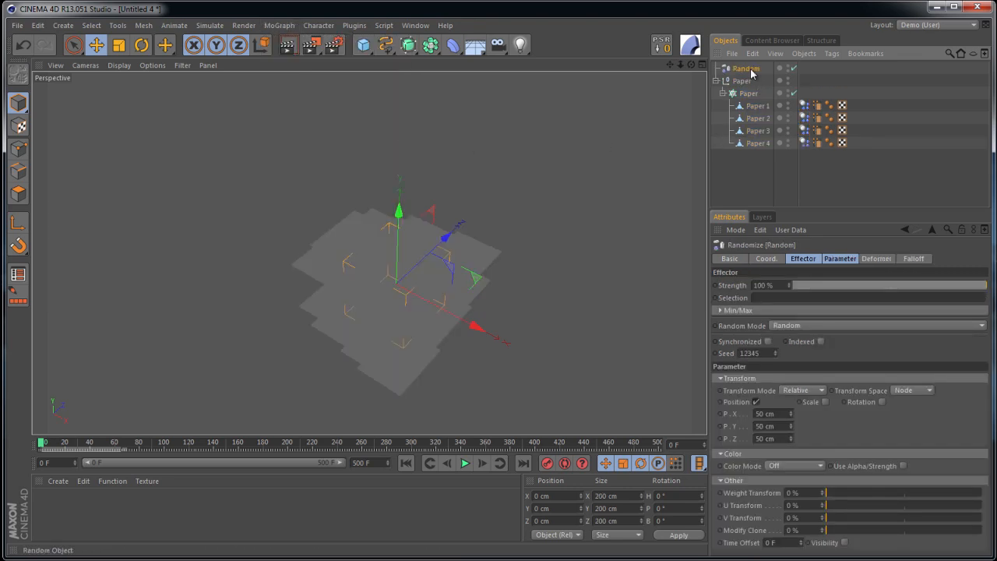
mouse_move(750, 72)
left_mouse_down()
mouse_move(752, 100)
mouse_move(746, 82)
left_mouse_up()
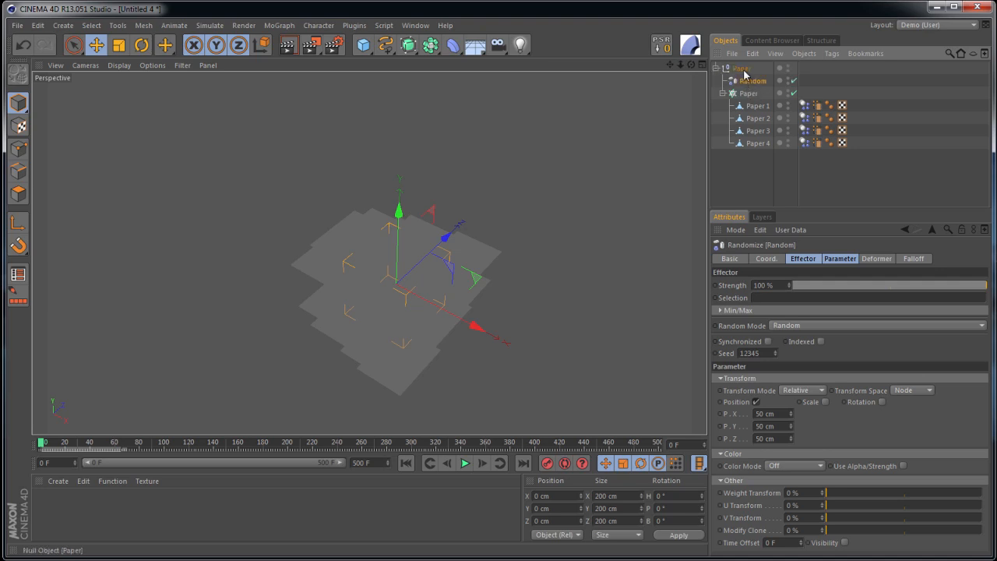
left_click(742, 70)
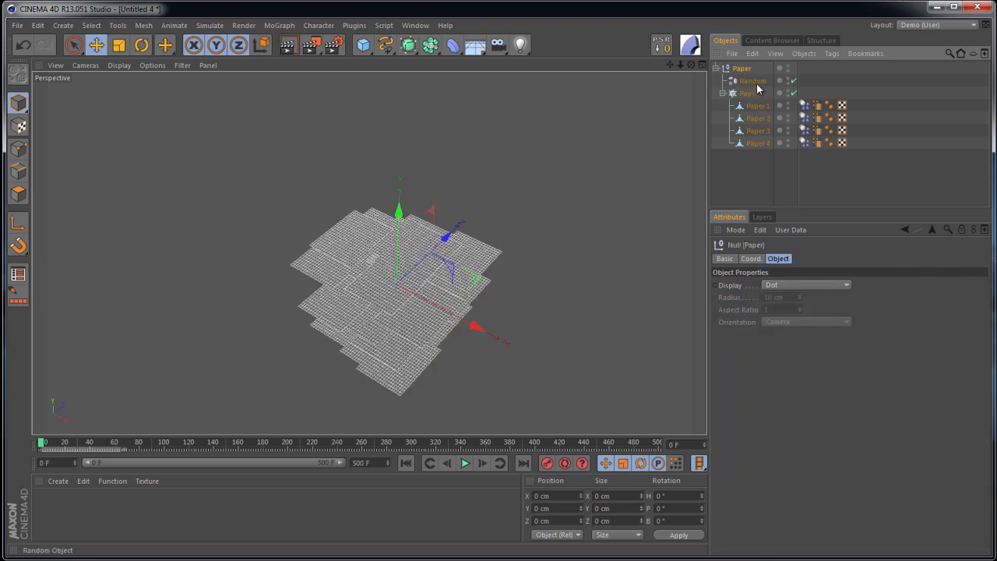
left_click(716, 69)
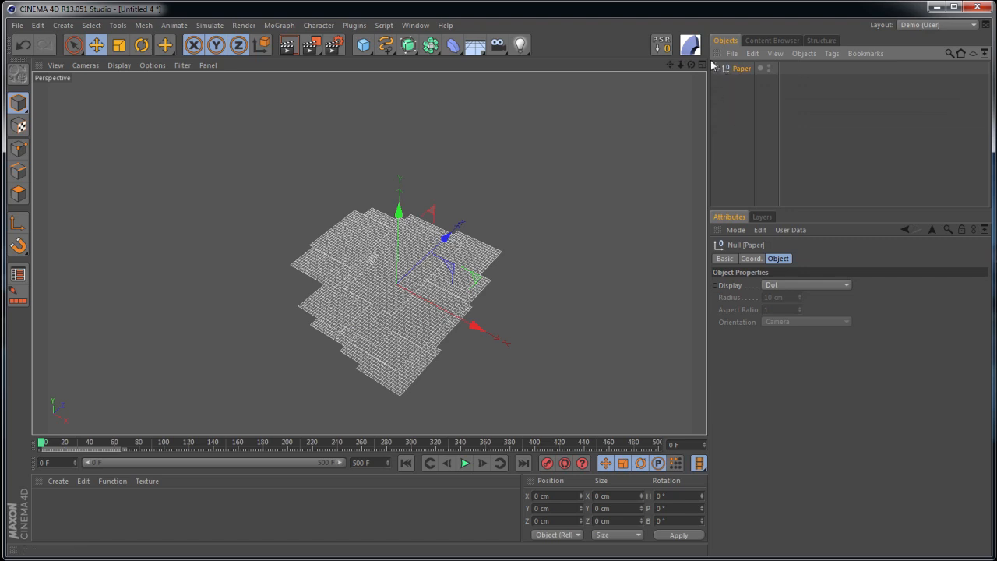
left_click(716, 68)
Set the Random effector's position offsets to P.X 85 cm, P.Y 300 cm and P.Z 175 cm
left_click(744, 81)
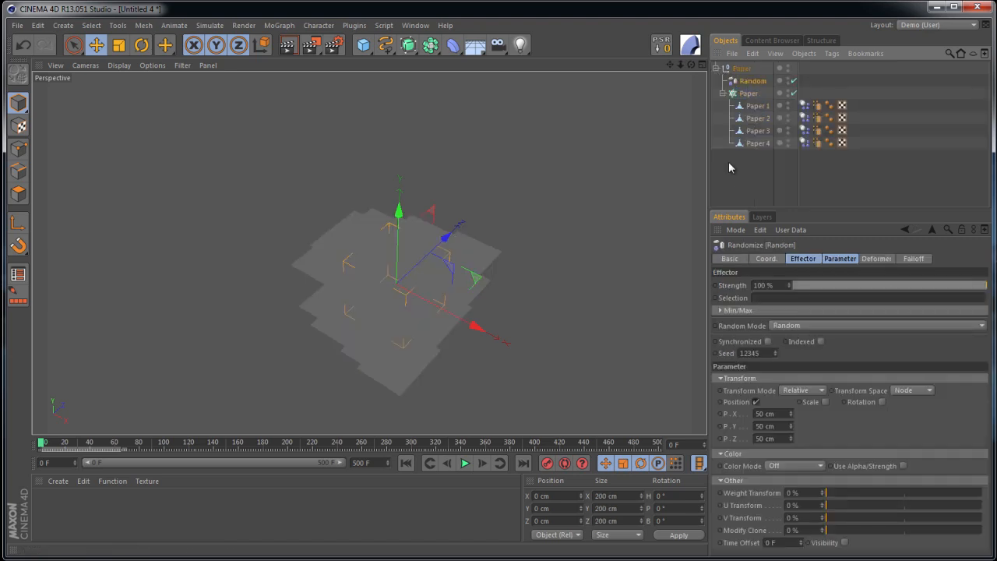
left_click_drag(793, 421, 796, 444)
left_click(788, 426)
type("5")
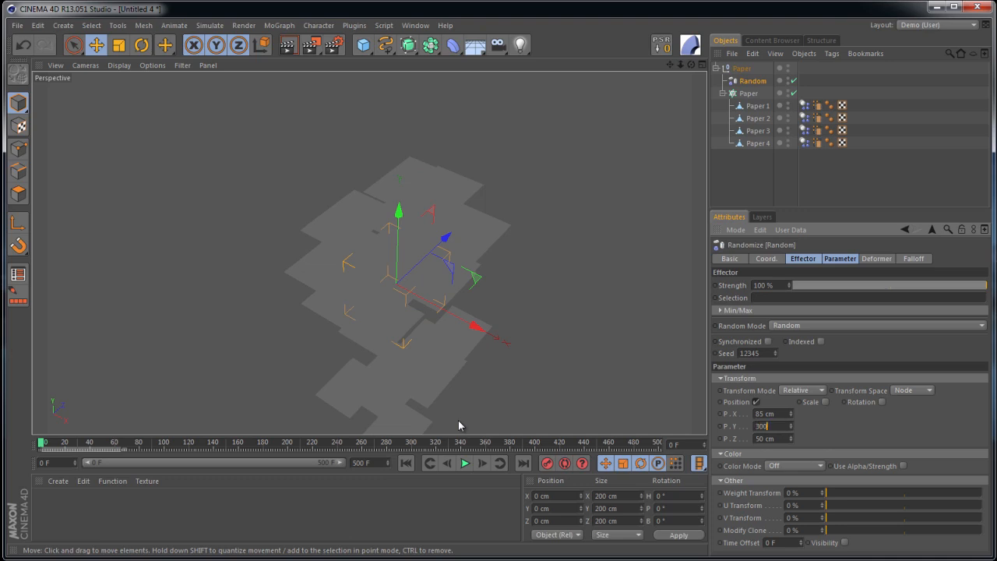
key("Tab")
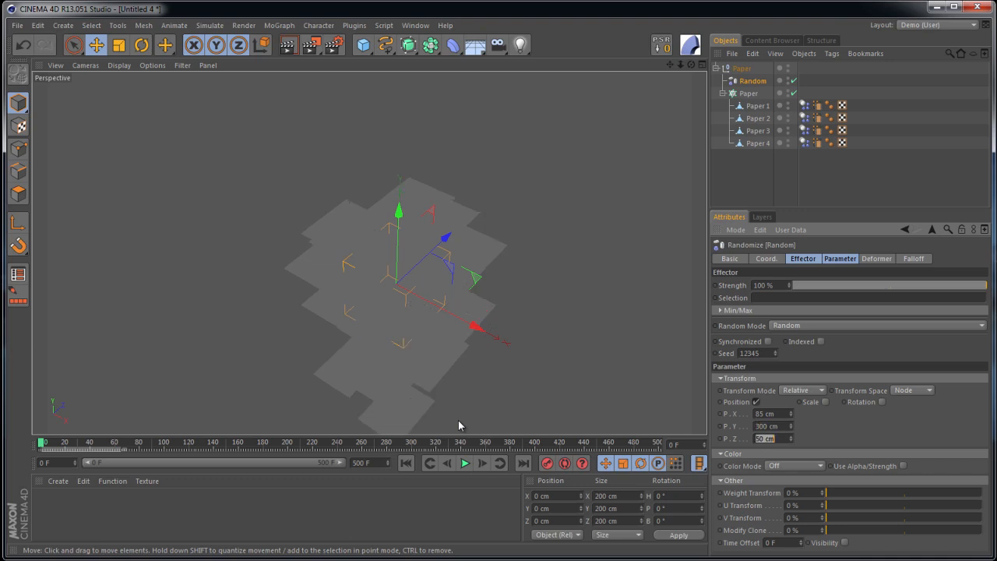
type("0")
type("75")
key("Return")
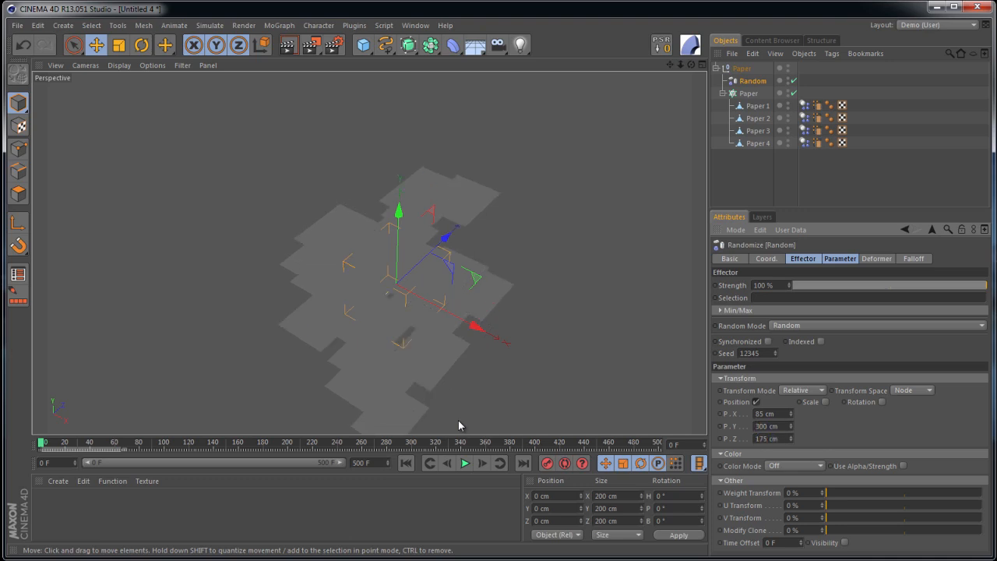
Switch the viewport to shaded display with polygon lines and inspect the scattered paper clones
left_click_drag(409, 294, 372, 221, "alt")
left_click_drag(365, 287, 369, 416, "alt")
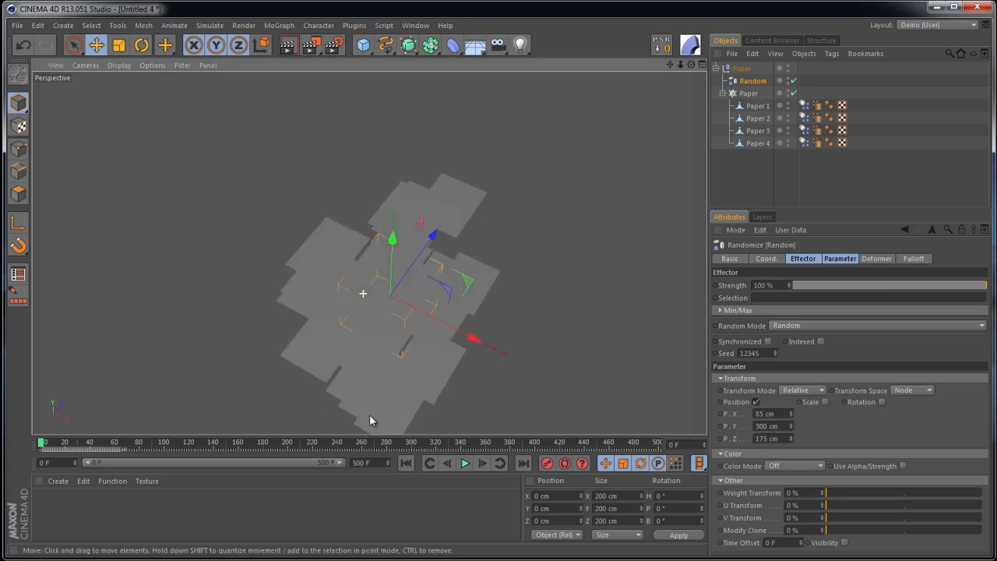
left_click(121, 65)
left_click(142, 96)
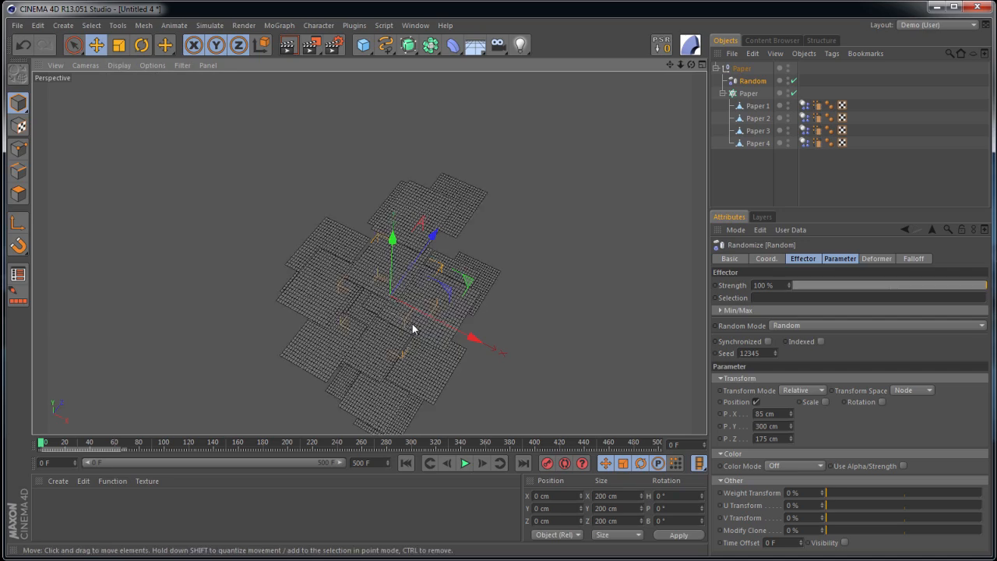
left_click_drag(391, 342, 527, 338, "alt")
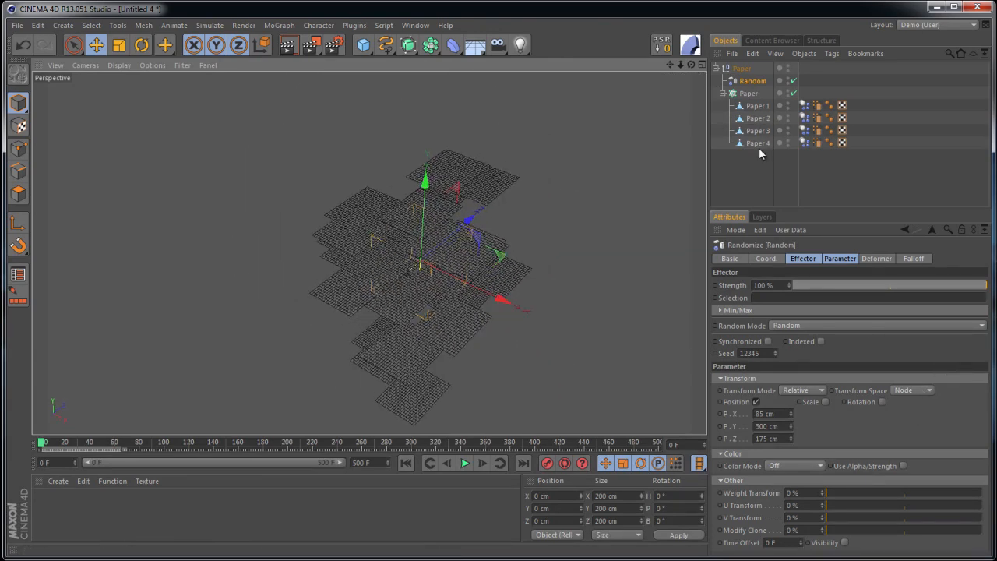
Load the paperCache file into Paper 1's Point Cache tag and paperCache2 into Paper 2's tag
left_click(767, 107)
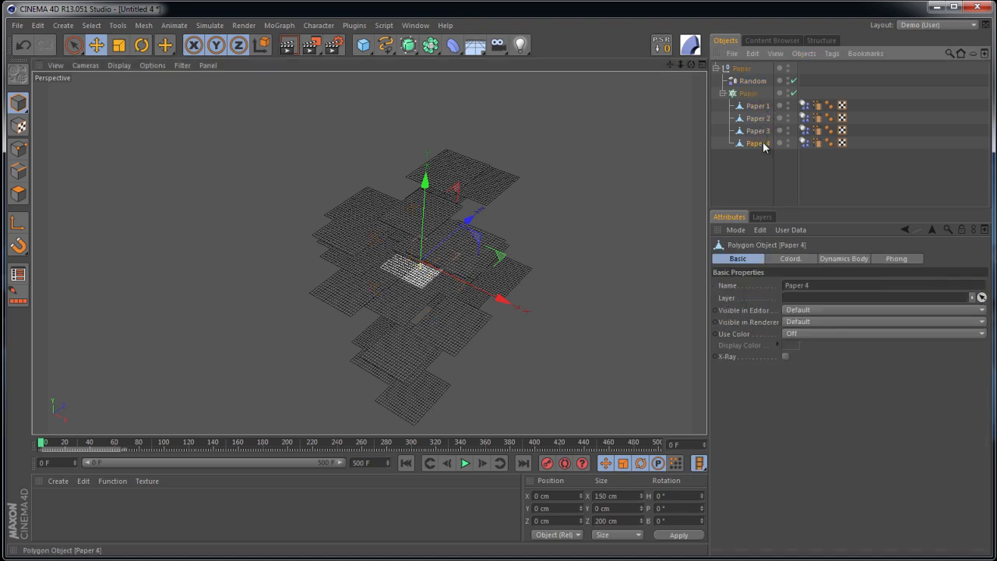
left_click(765, 106)
left_click(816, 105)
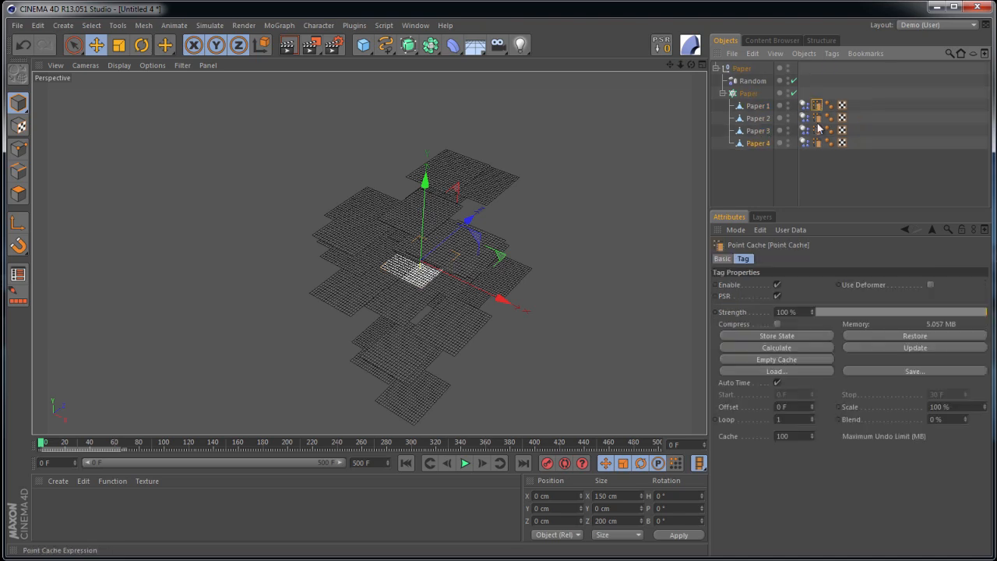
left_click(779, 372)
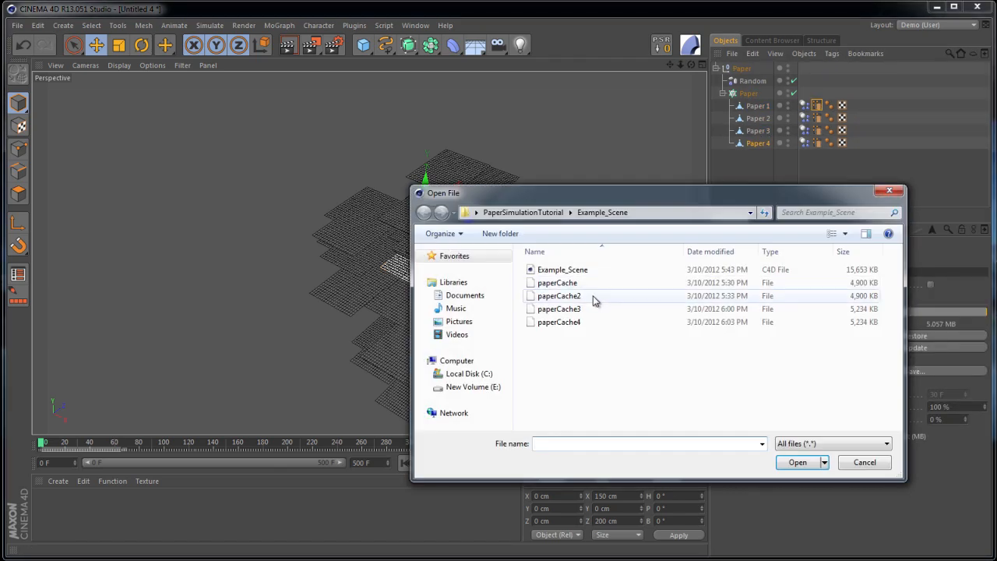
left_click(575, 285)
double_click(575, 285)
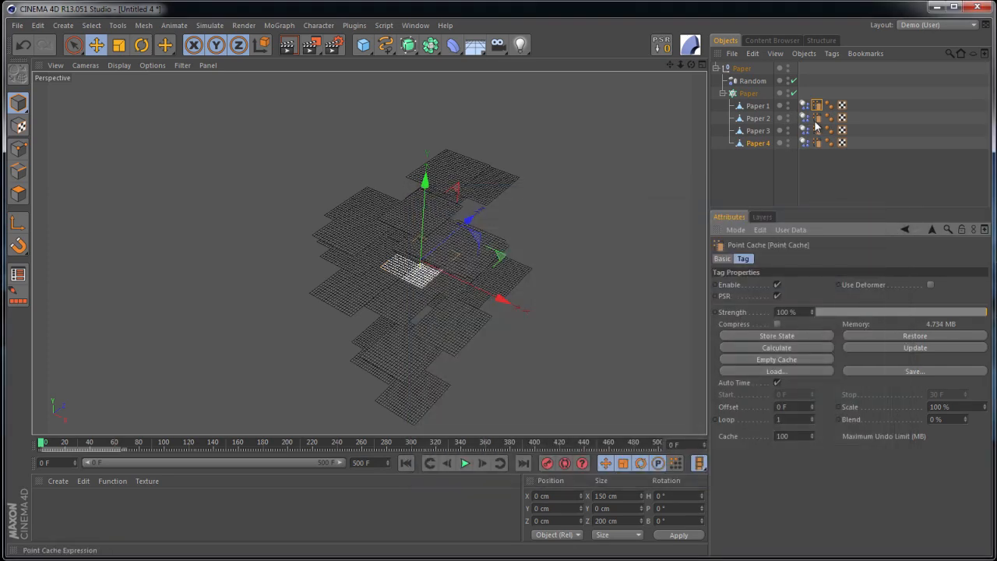
left_click(781, 372)
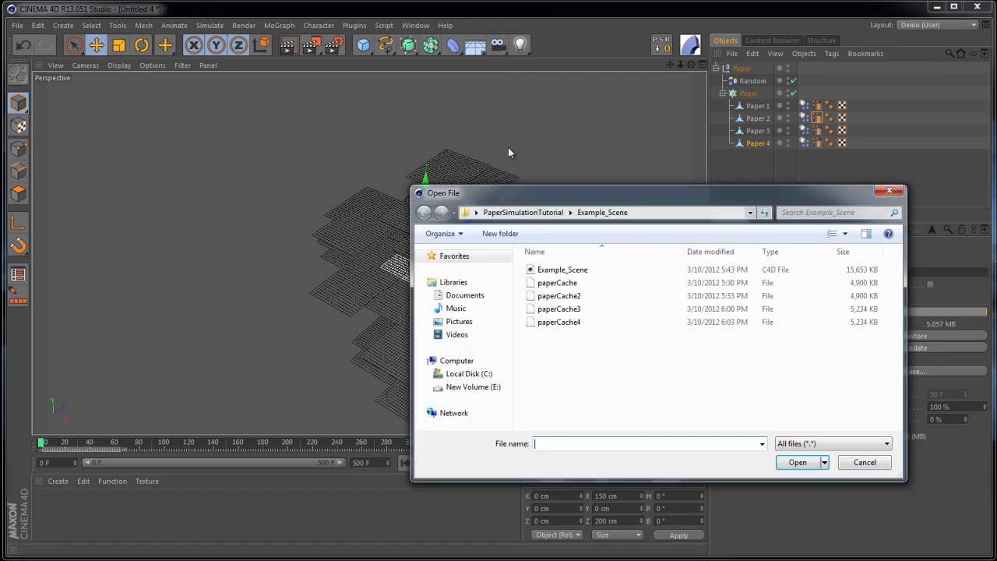
double_click(575, 296)
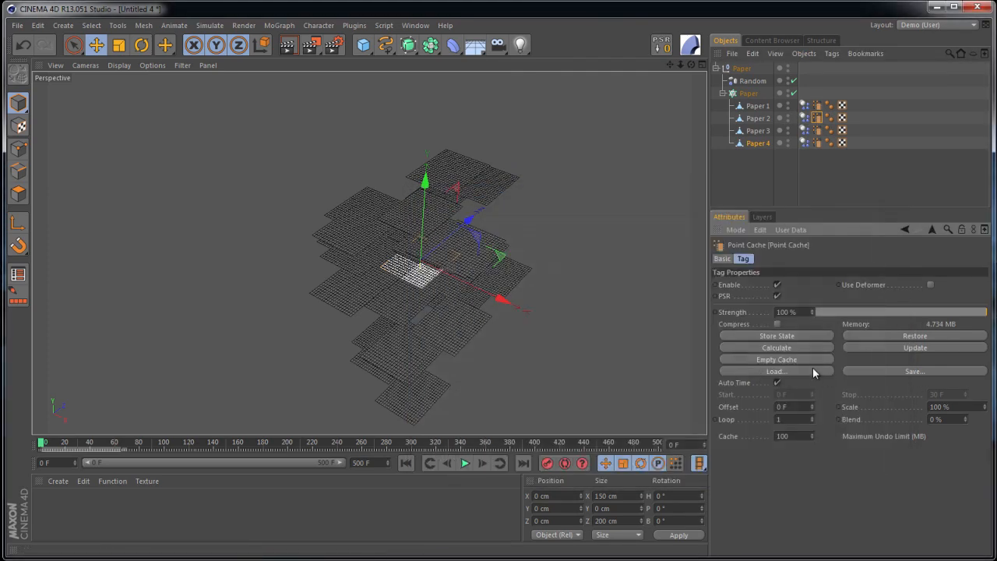
Load paperCache3 into Paper 3's Point Cache tag and paperCache4 into Paper 4's tag
left_click(817, 130)
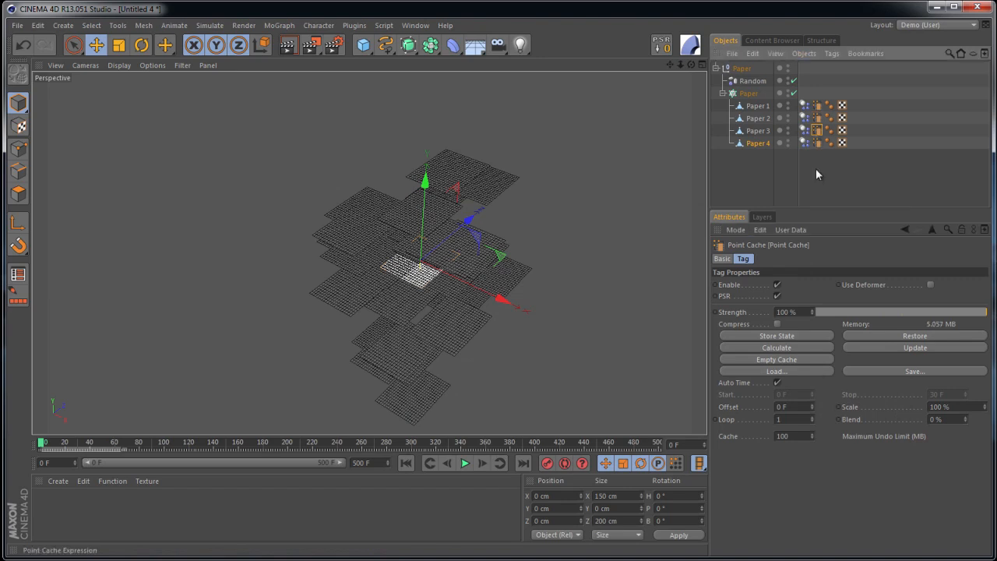
left_click(777, 372)
double_click(556, 309)
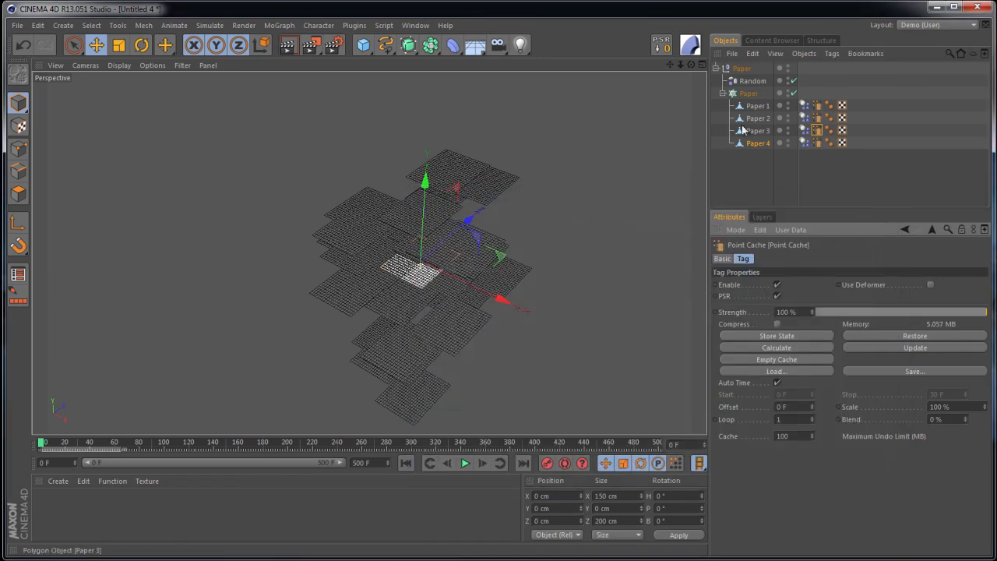
left_click(815, 144)
left_click(802, 370)
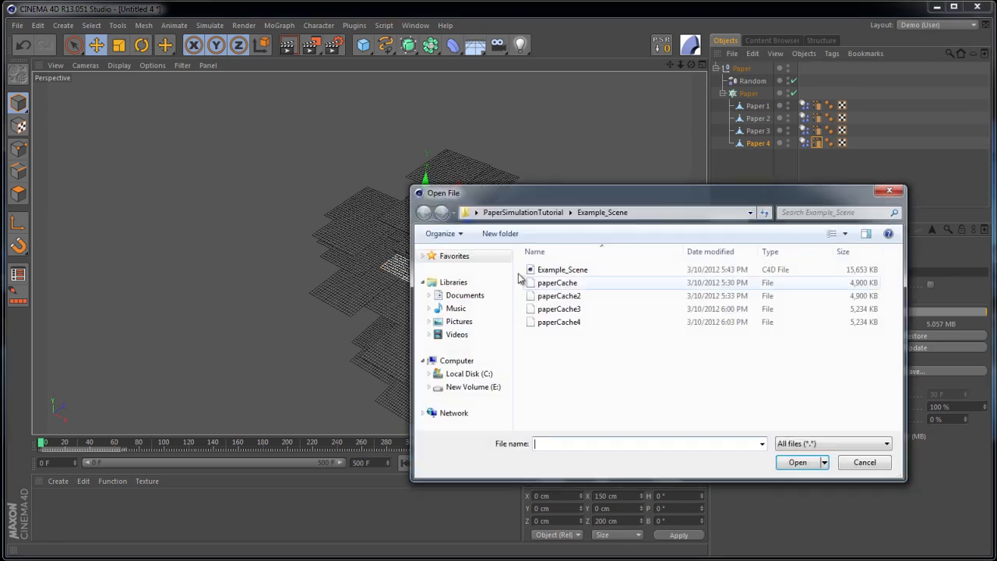
double_click(574, 325)
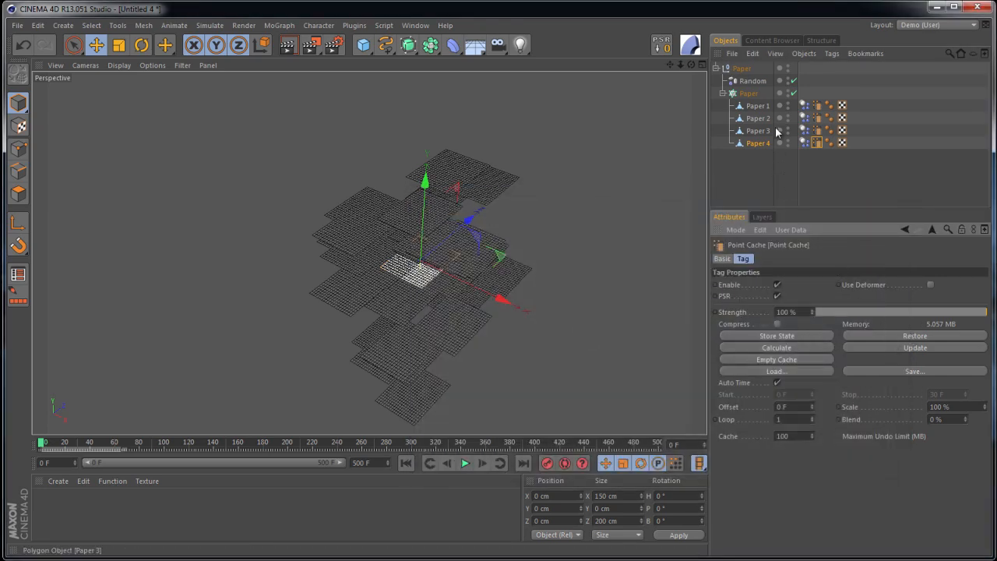
Select the Paper cloner, play the animation to check the cloned papers' motion, and return to the first frame
left_click(749, 93)
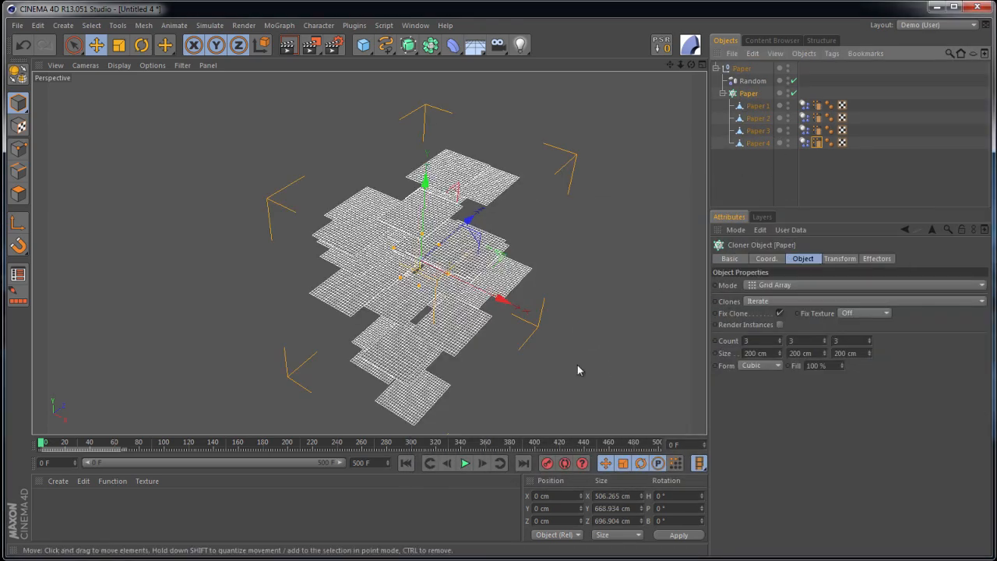
left_click(464, 463)
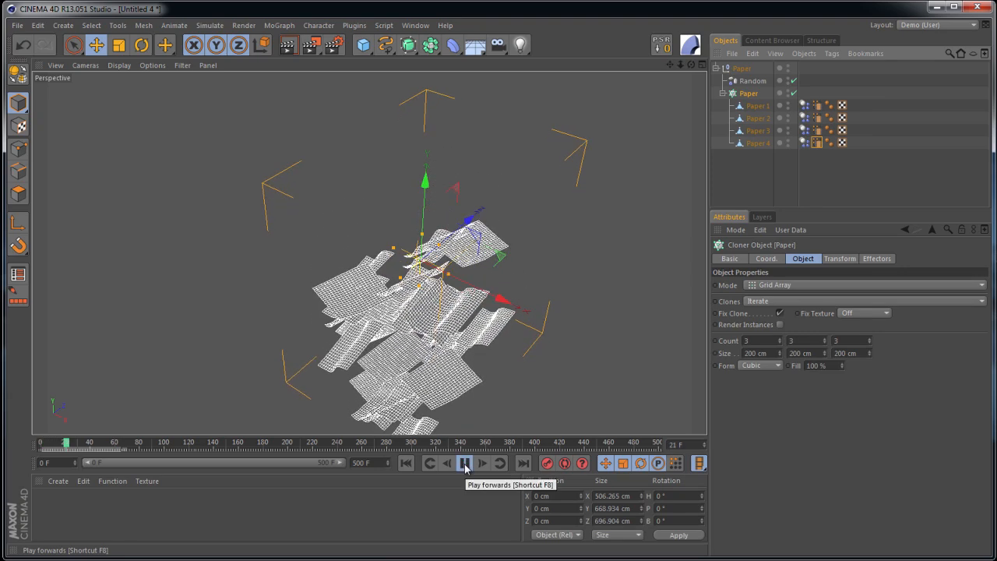
left_click(464, 463)
left_click(410, 463)
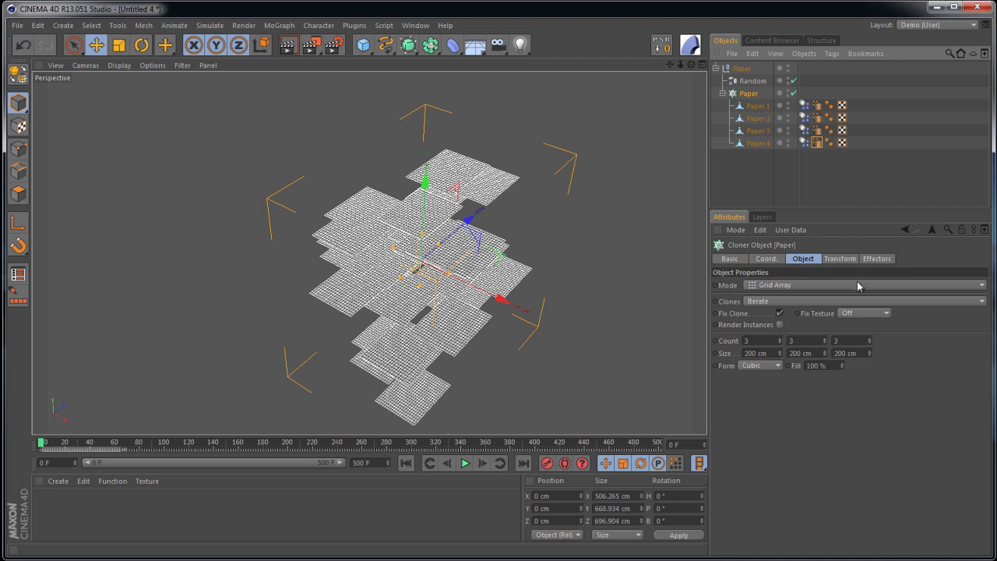
Set the gravity in the project's general Dynamics settings to 100 cm
key("ctrl+d")
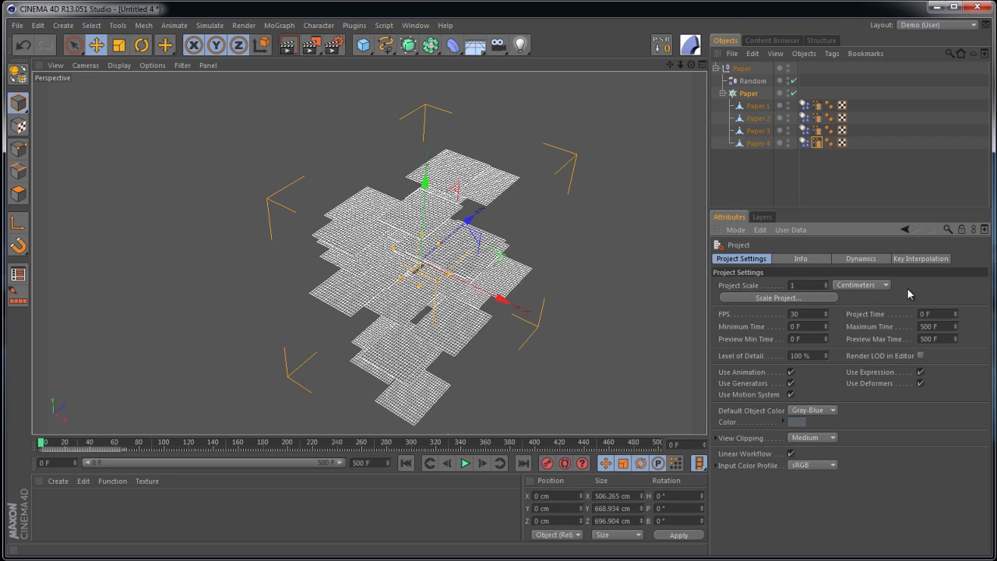
left_click(863, 261)
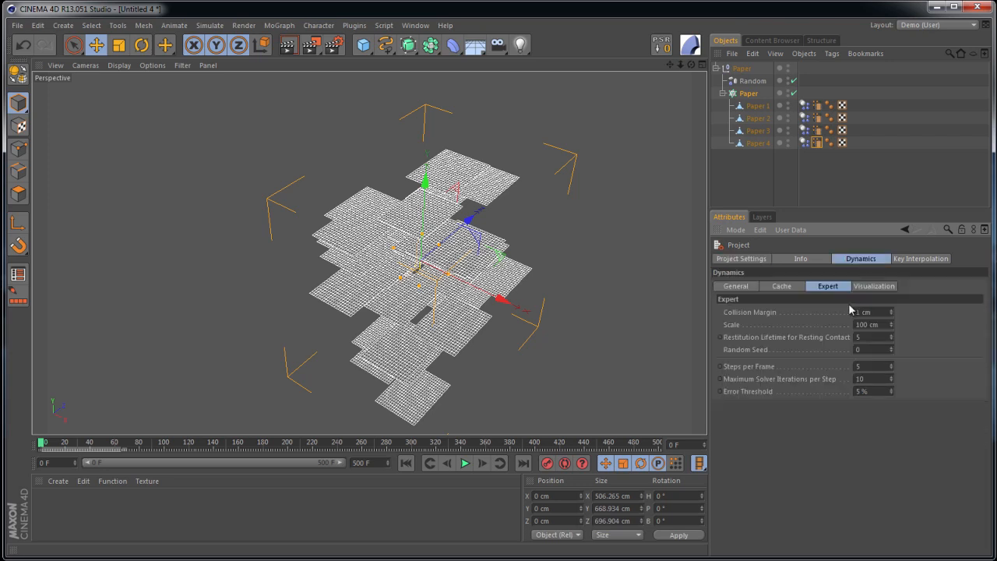
left_click(736, 286)
left_click(829, 351)
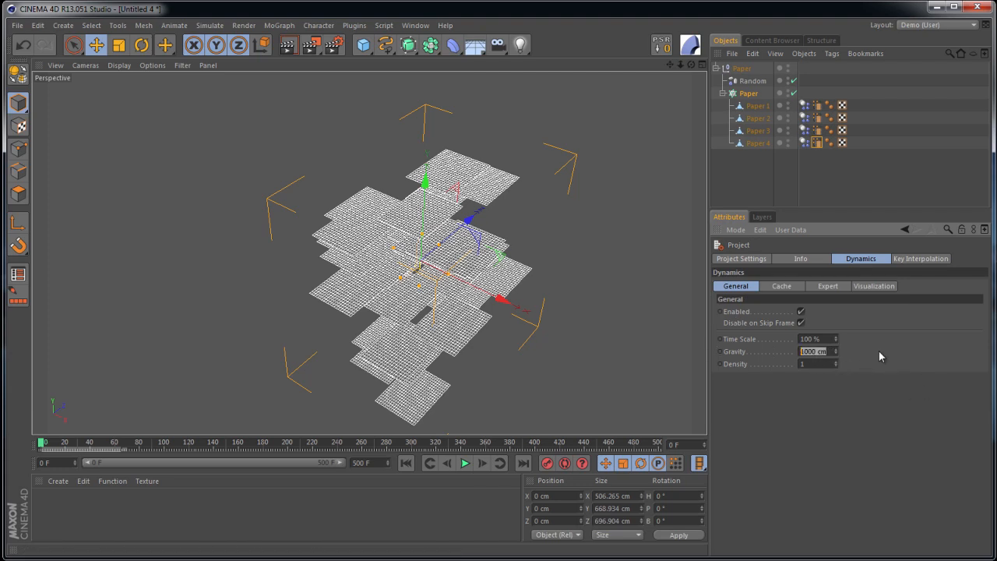
type("100")
key("Return")
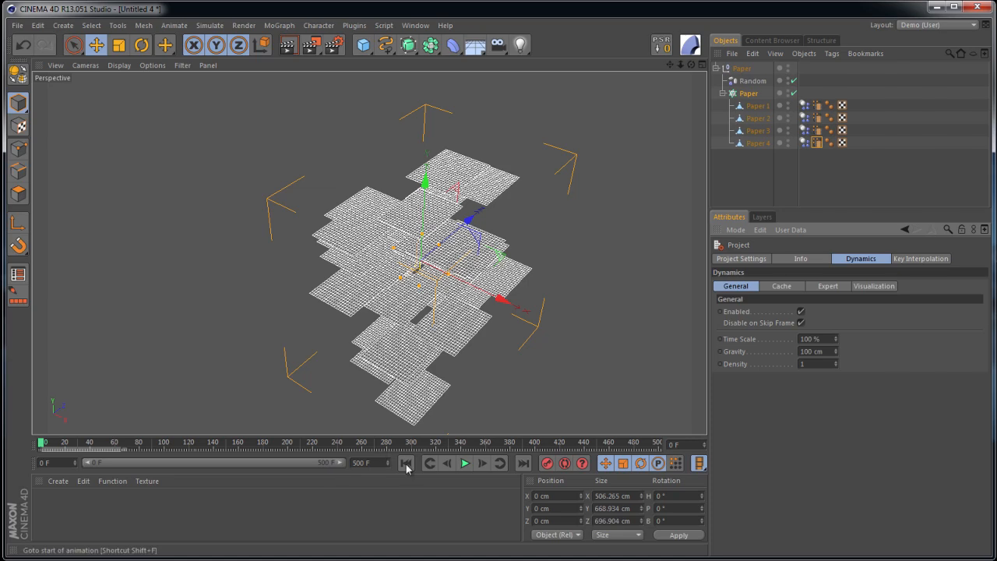
Play the simulation to check how the papers fall under the reduced gravity, and return to the first frame
left_click(463, 464)
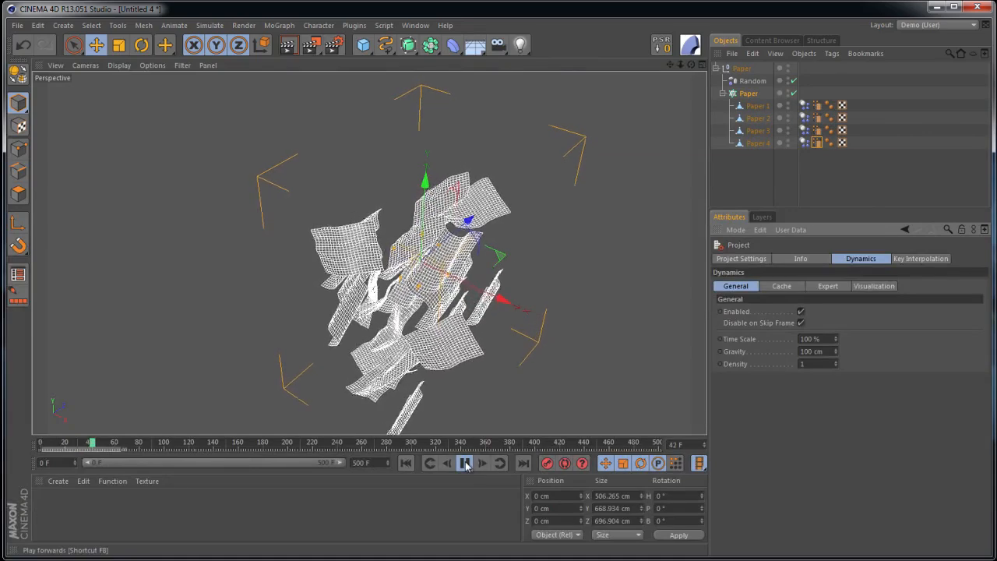
left_click(465, 463)
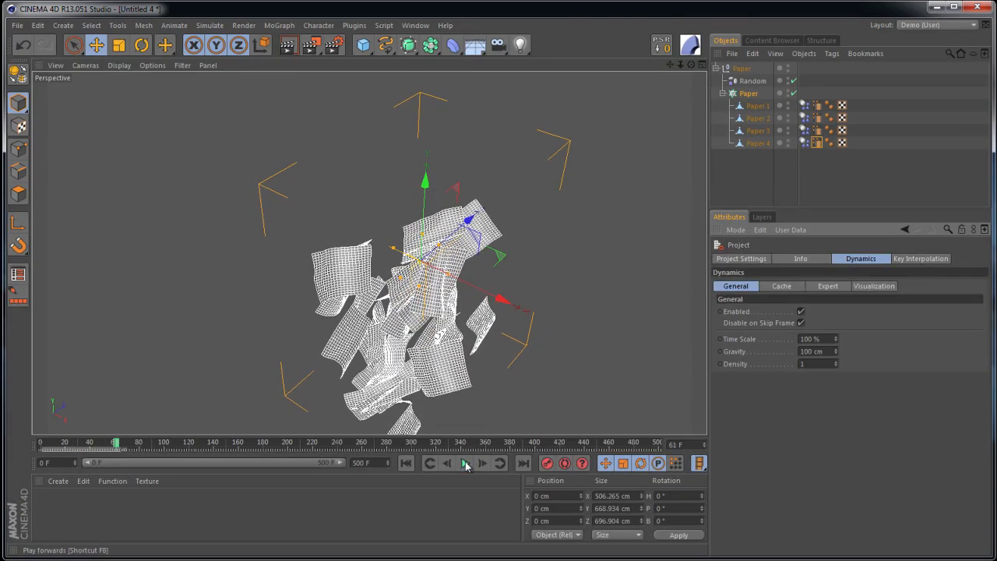
left_click(406, 463)
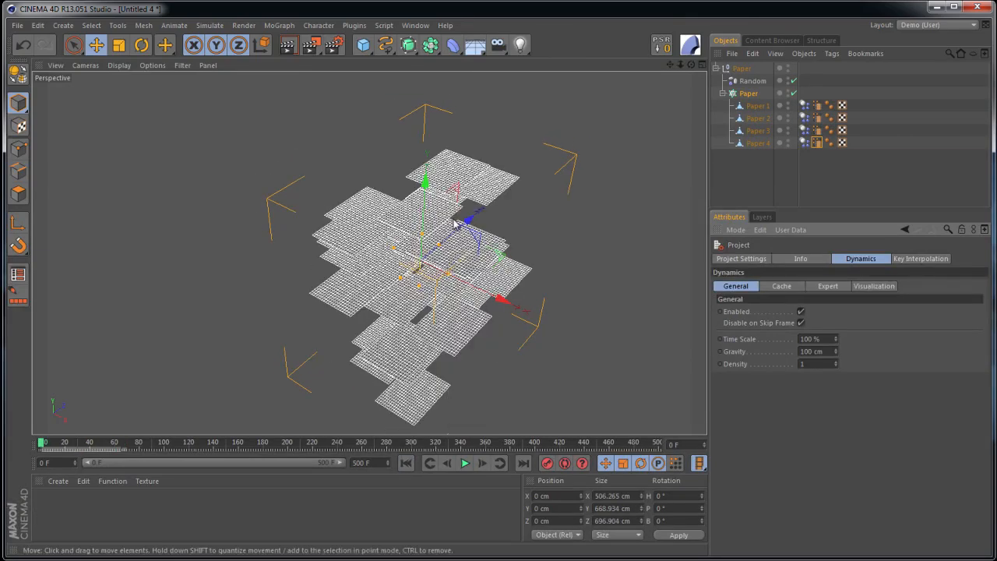
Check the Paper cloner's effectors and add a Turbulence particle modifier to the scene
right_click_drag(487, 300, 426, 314, "alt")
middle_click_drag(474, 327, 349, 274, "alt")
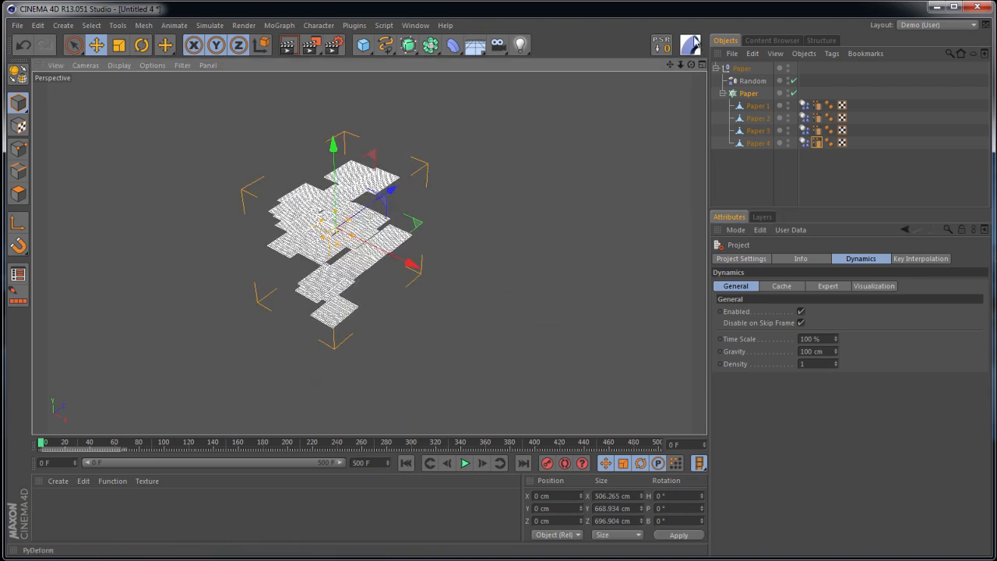
left_click(750, 93)
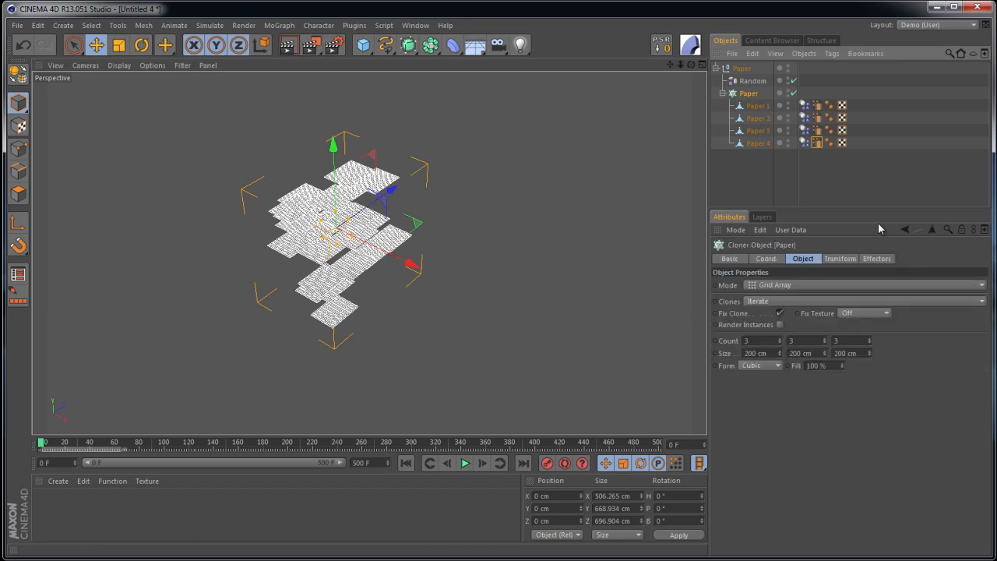
left_click(876, 258)
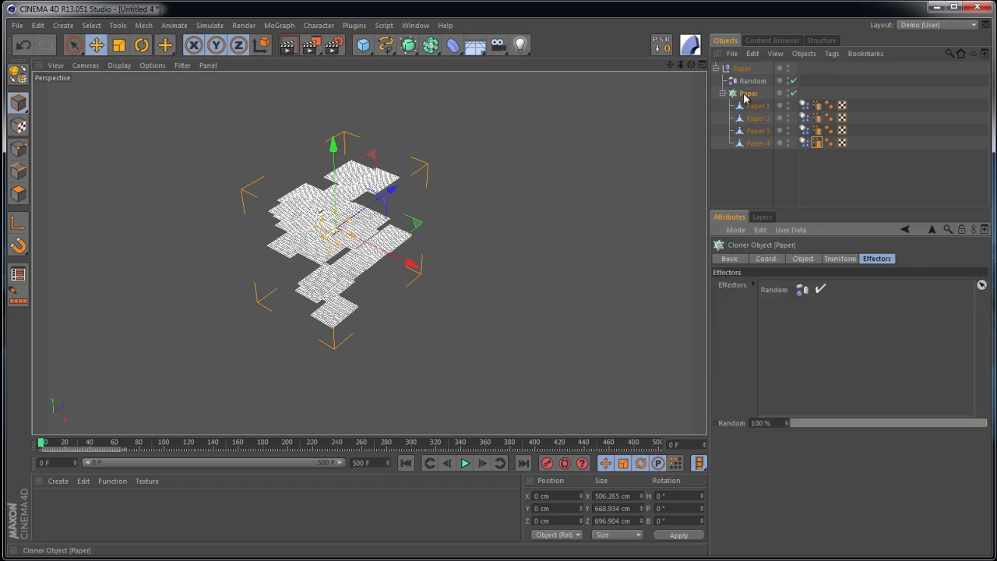
left_click(220, 29)
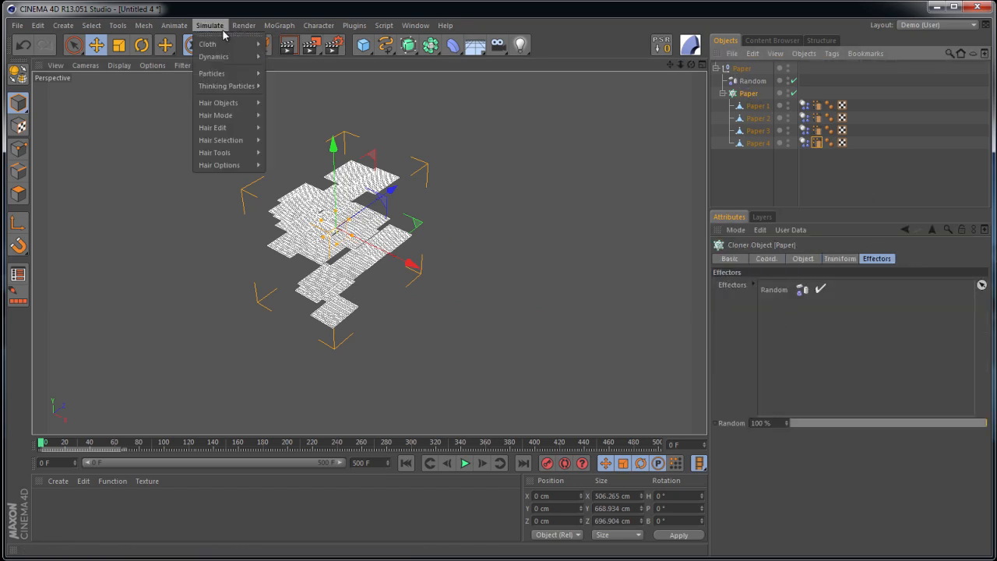
mouse_move(226, 79)
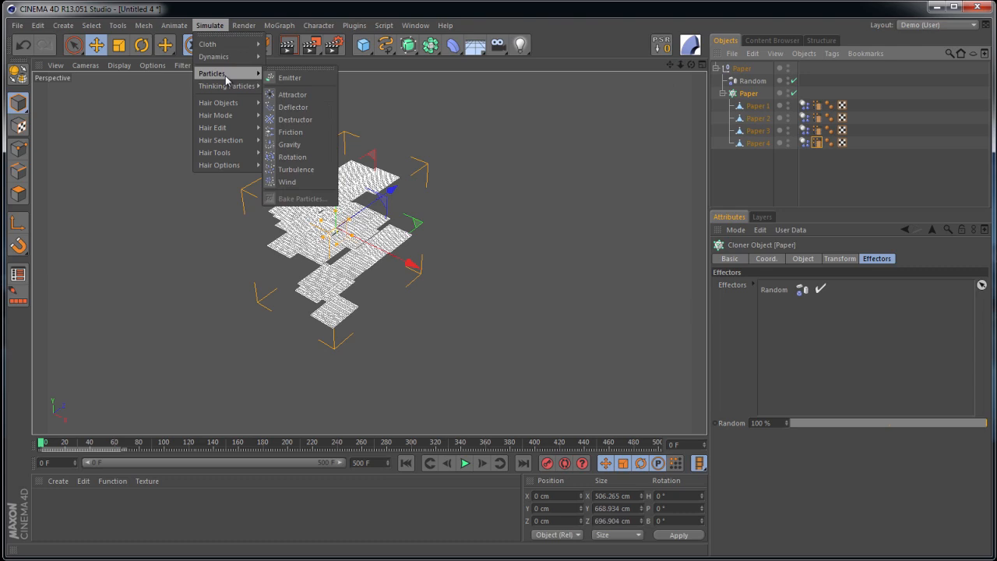
left_click(323, 169)
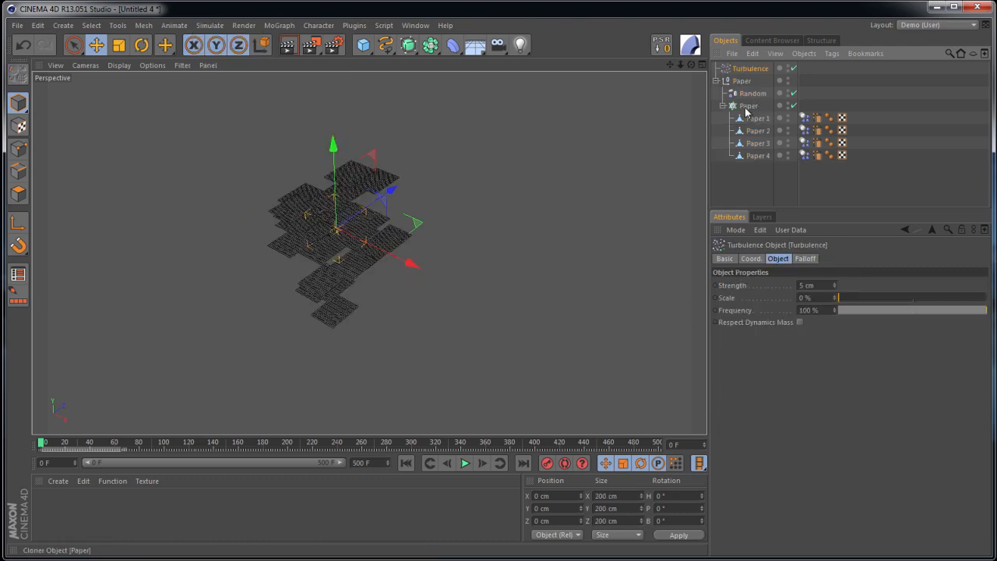
Select the Dynamics Body tags of Paper 1 to Paper 4 together and set their Force Mode to Include
left_click(749, 108)
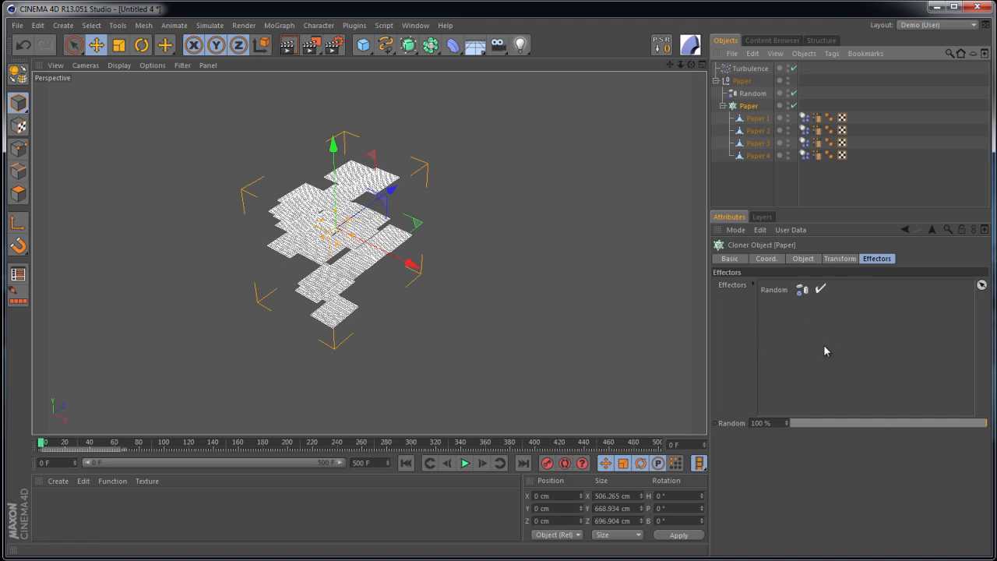
left_click(756, 70)
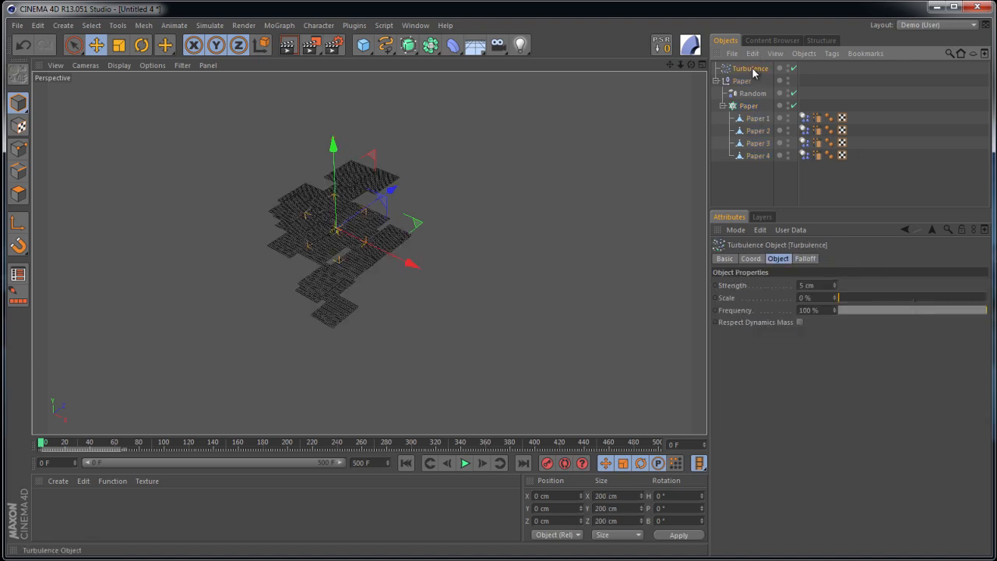
left_click(752, 108)
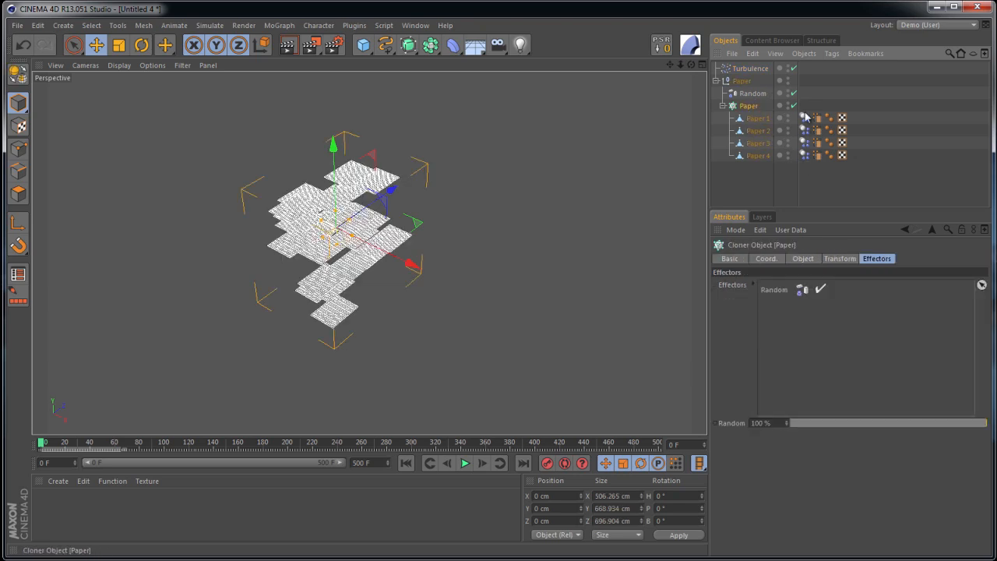
left_click_drag(805, 103, 803, 186)
left_click_drag(808, 93, 800, 179)
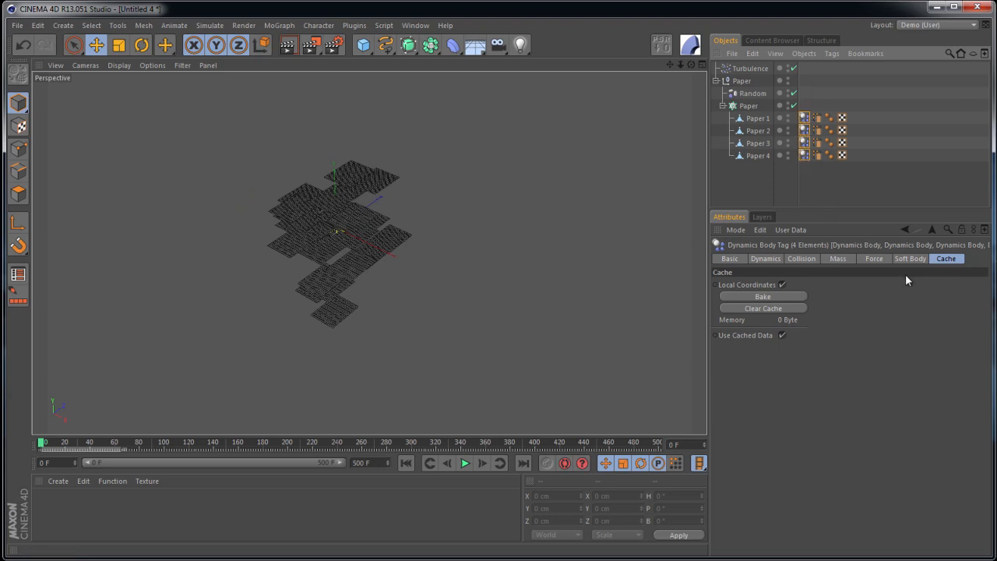
left_click(875, 260)
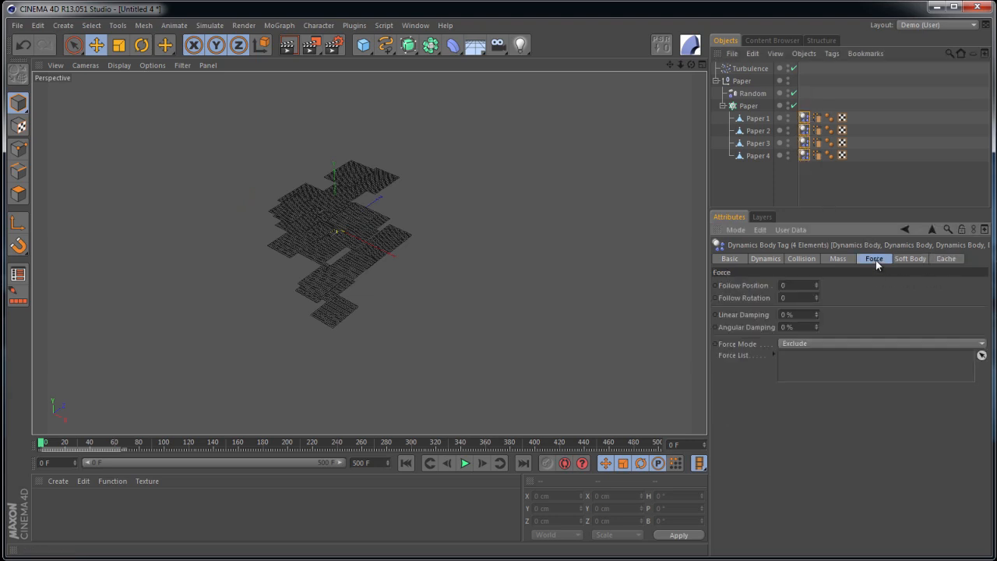
left_click(803, 345)
left_click(799, 359)
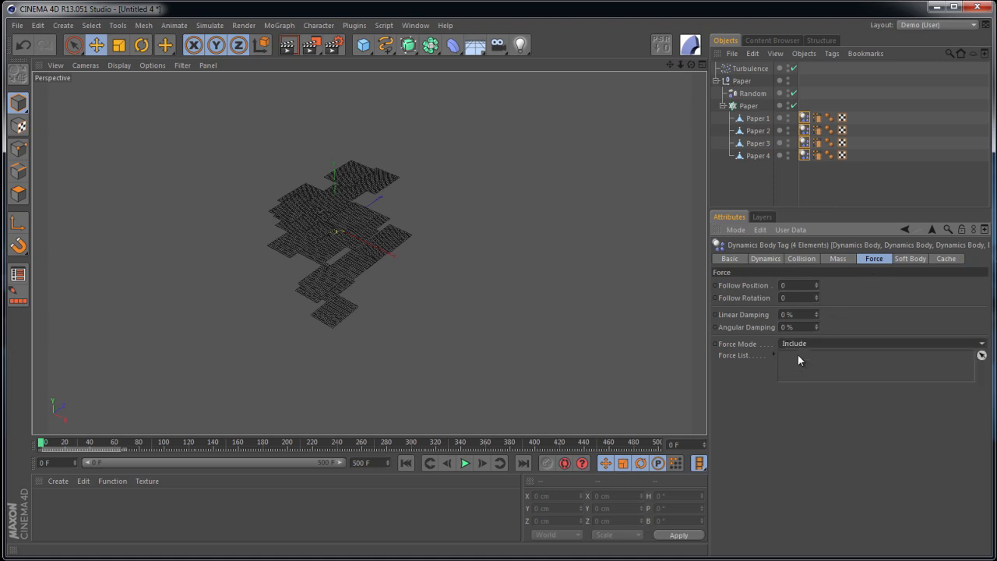
Add the Turbulence object to the Force List of the four papers' Dynamics Body tags
left_click_drag(748, 68, 789, 289)
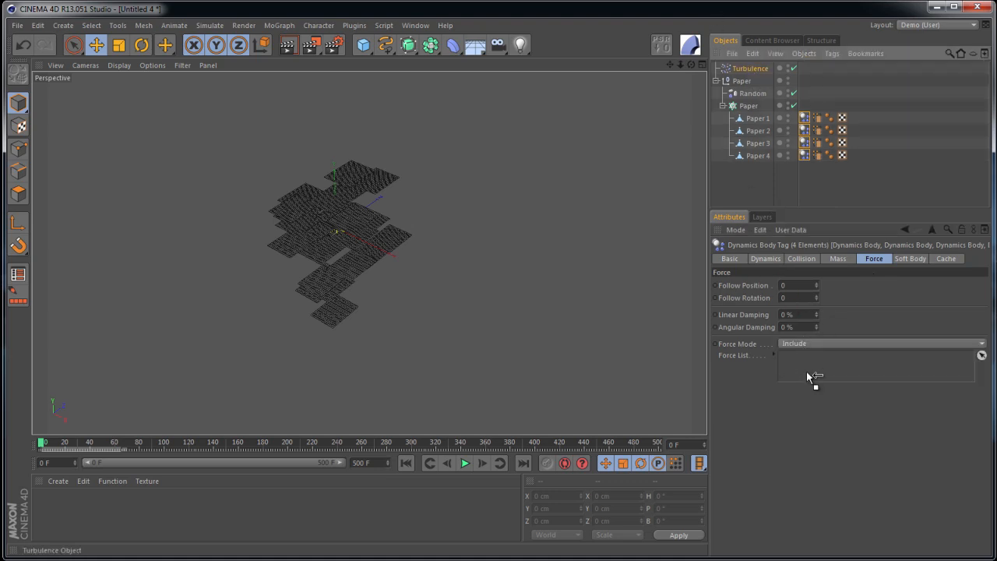
left_click_drag(806, 375, 806, 375)
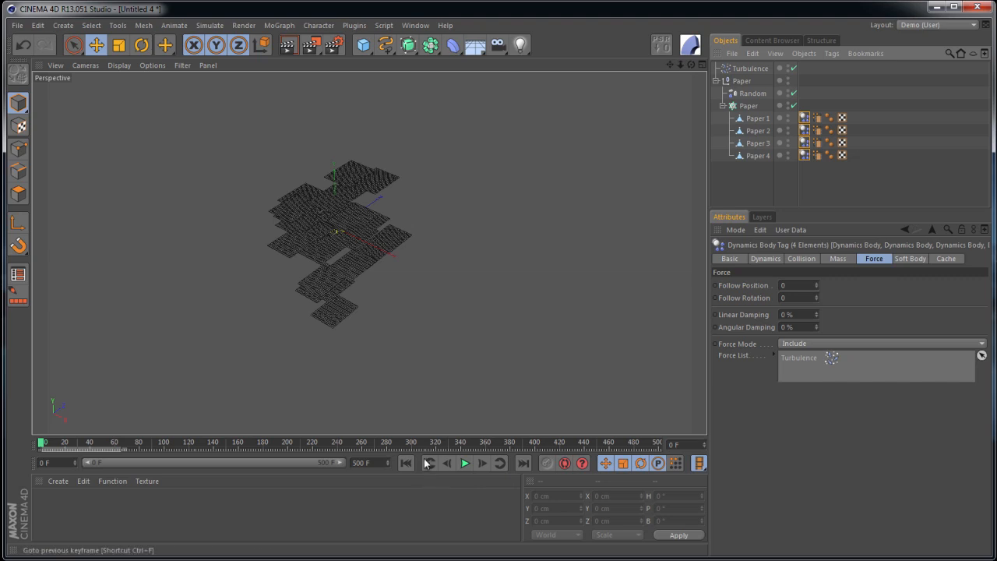
left_click(759, 130)
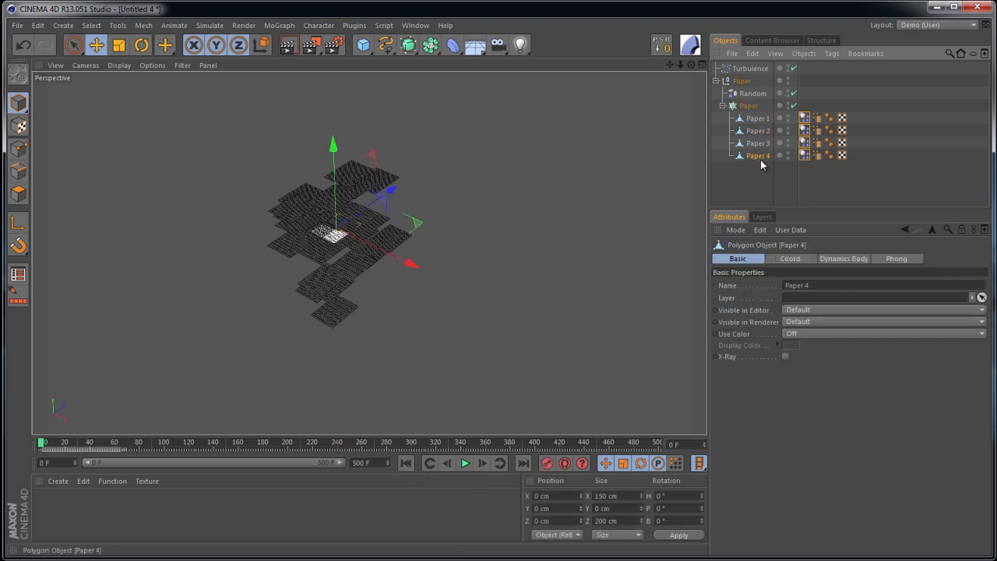
Play the simulation and set the Turbulence object's Strength to 50 cm while it runs
left_click(747, 106)
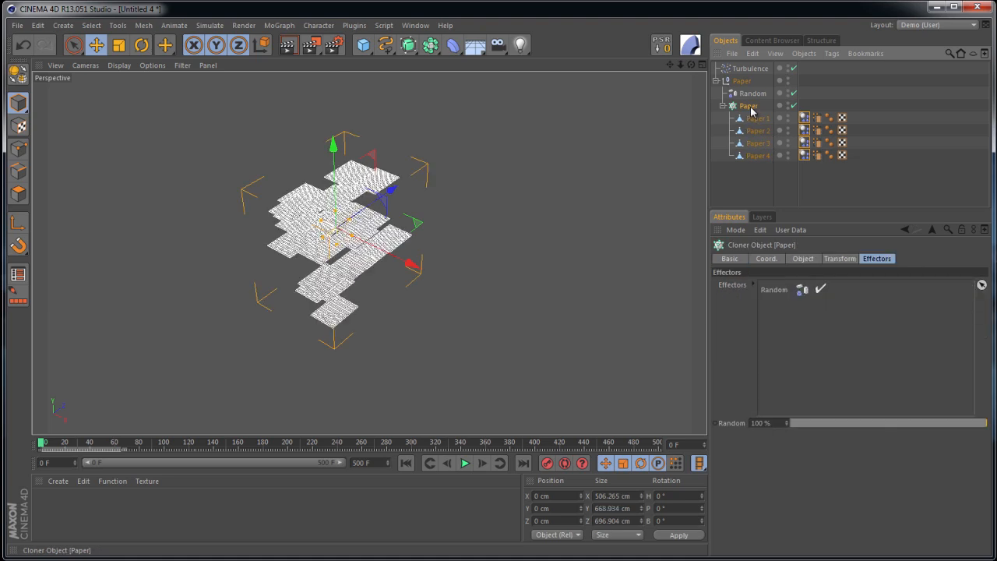
left_click(465, 464)
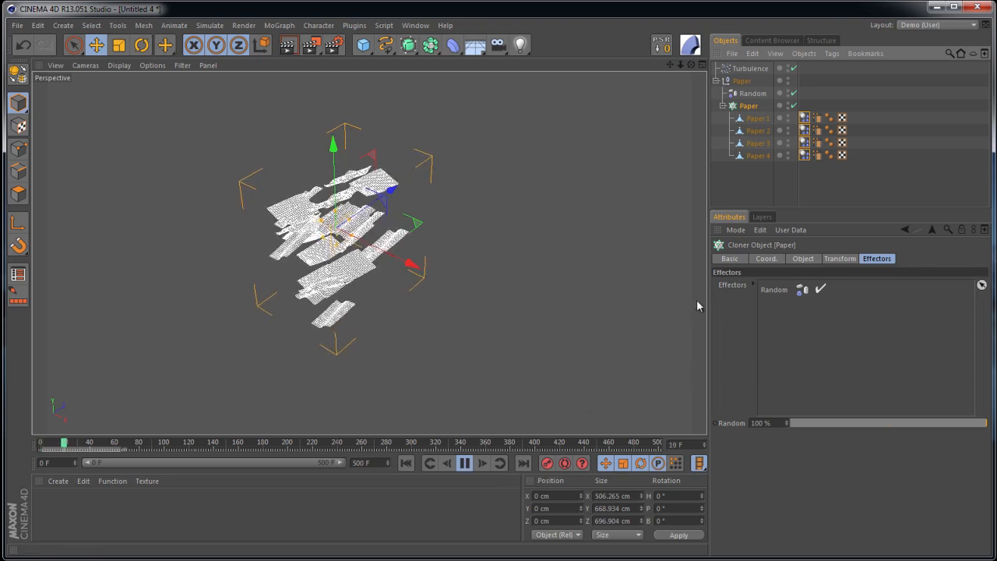
left_click(753, 68)
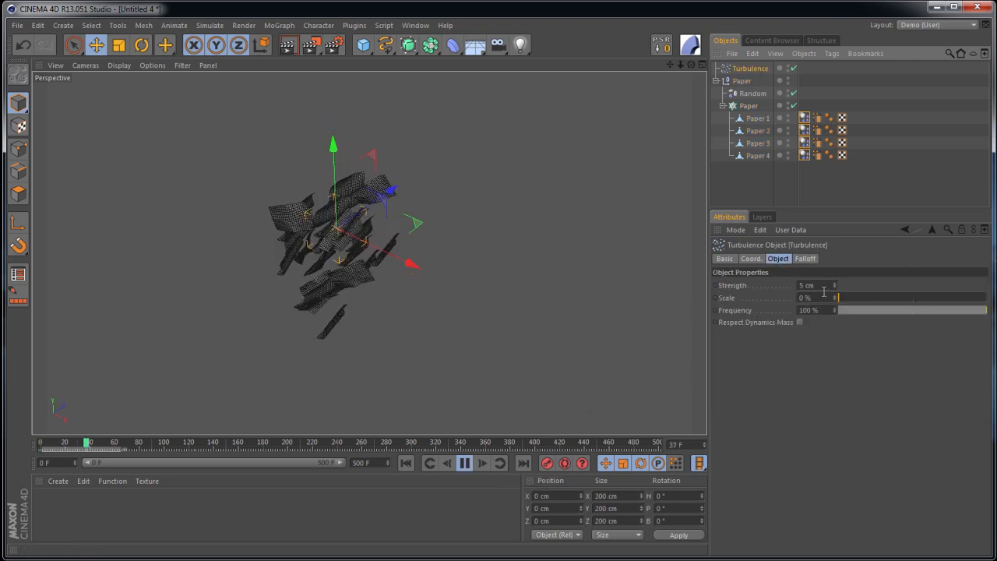
left_click(806, 285)
type("50")
key("Return")
Set the Turbulence object's Scale to about 173% and its Strength to 90 cm
left_click(863, 298)
left_click_drag(828, 284, 724, 249)
type("90")
key("Return")
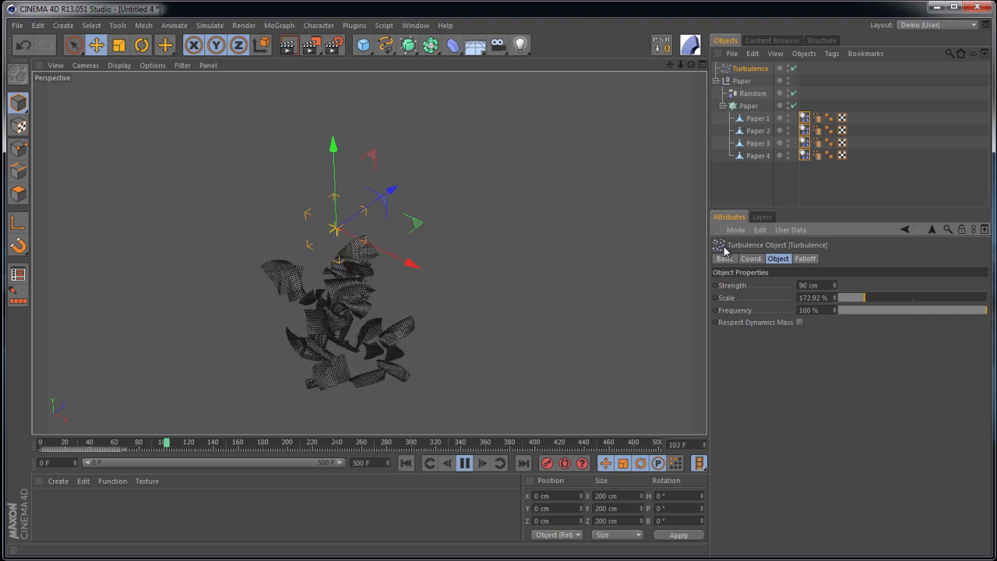
Replay the simulation from the first frame, stop and rewind it, and set the Turbulence Strength to 25 cm
left_click(406, 464)
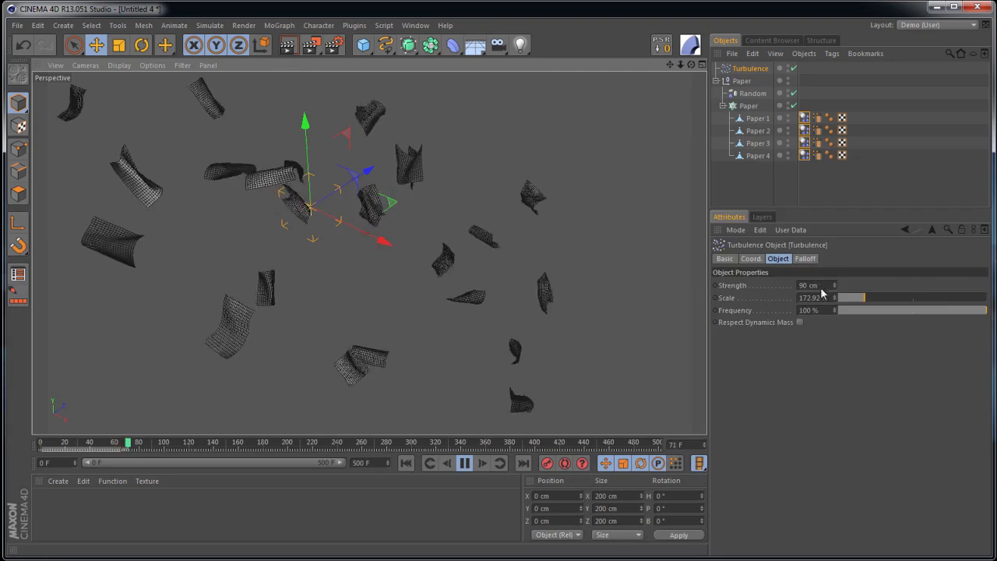
left_click(464, 463)
left_click(407, 464)
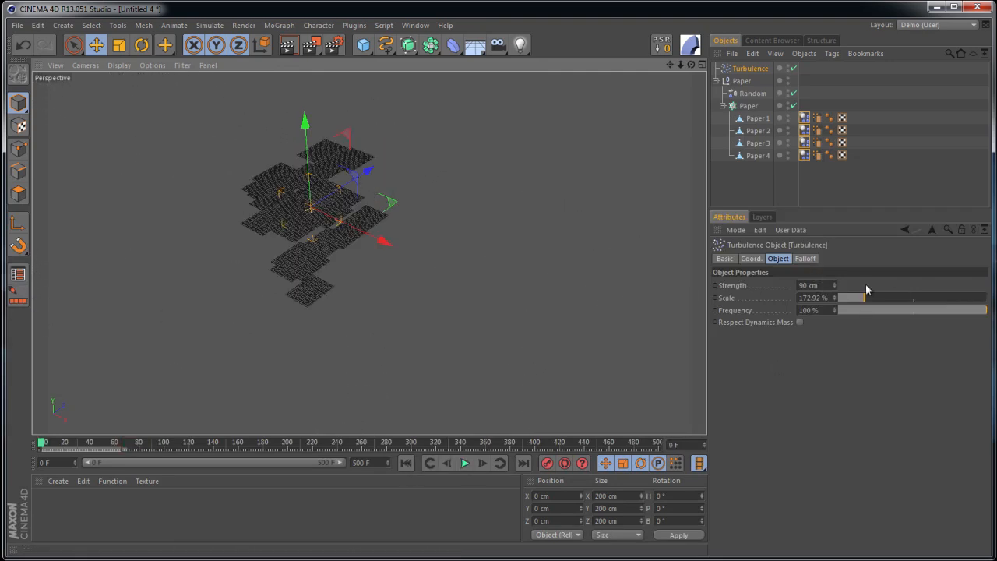
left_click(824, 286)
type("25")
key("Return")
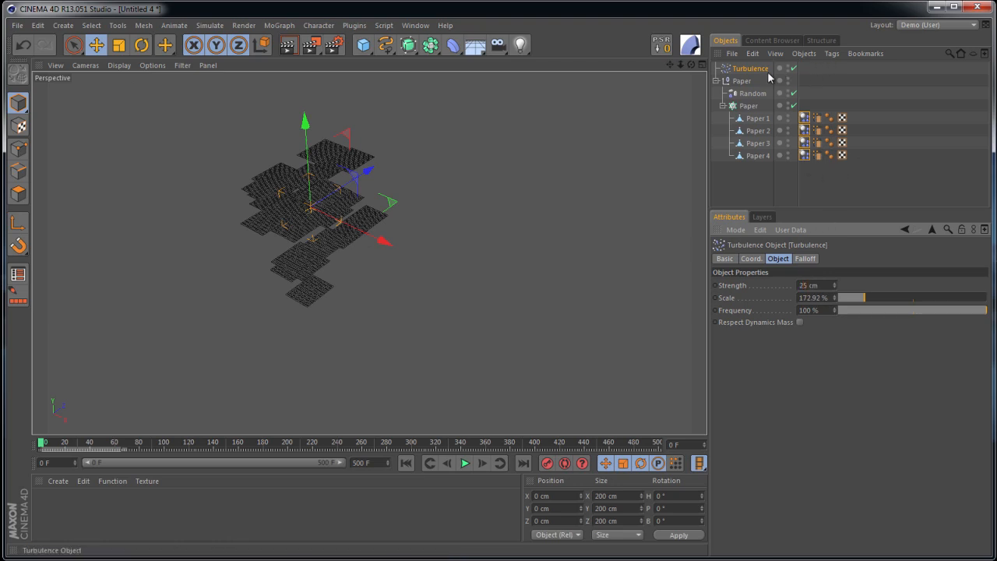
Move the Turbulence object into the Paper null and show the Force settings of the four papers' Dynamics Body tags
left_click_drag(760, 70, 751, 85)
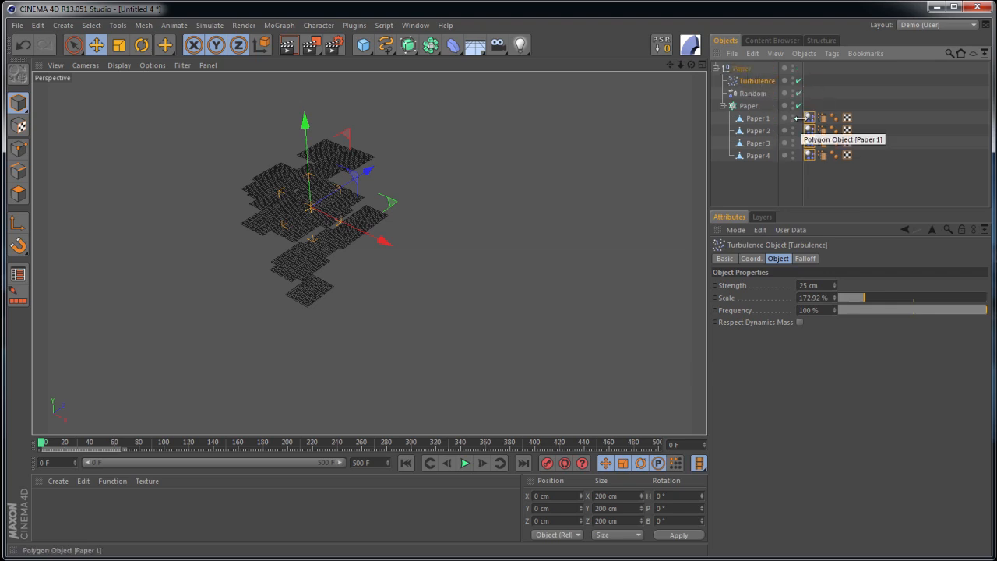
left_click_drag(809, 104, 810, 184)
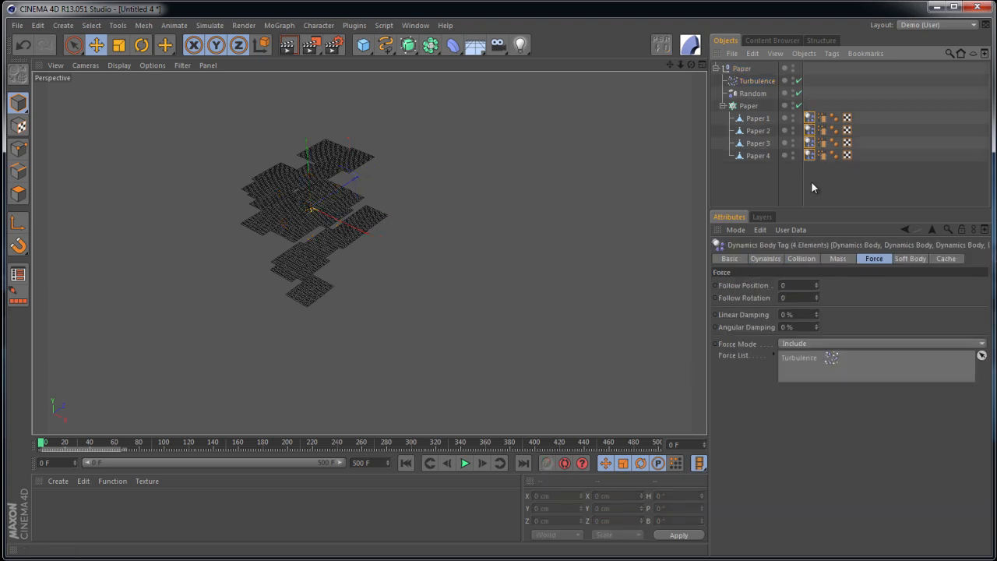
left_click(869, 262)
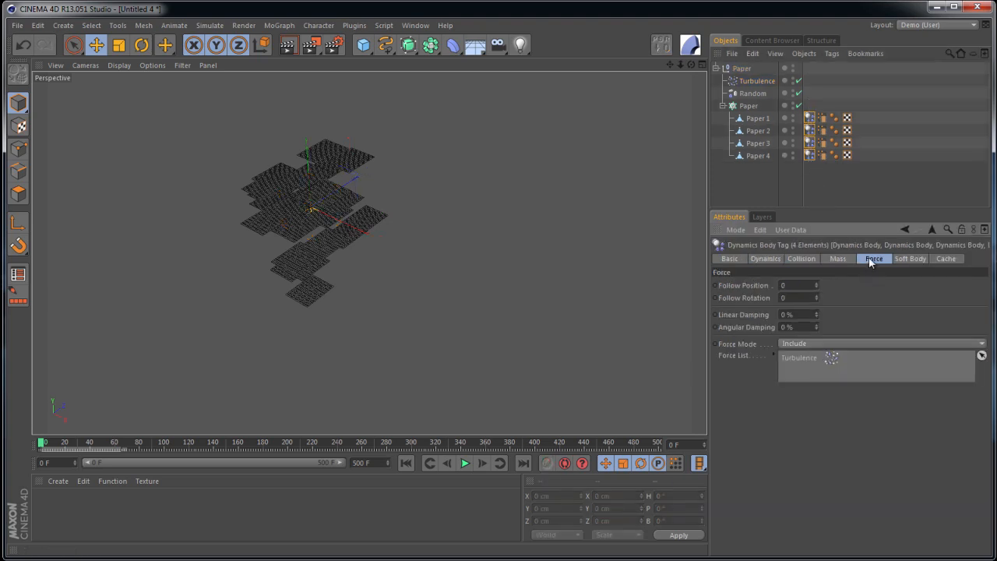
left_click(734, 288)
left_click(753, 298, "shift")
left_click(753, 314, "shift")
left_click(755, 328, "shift")
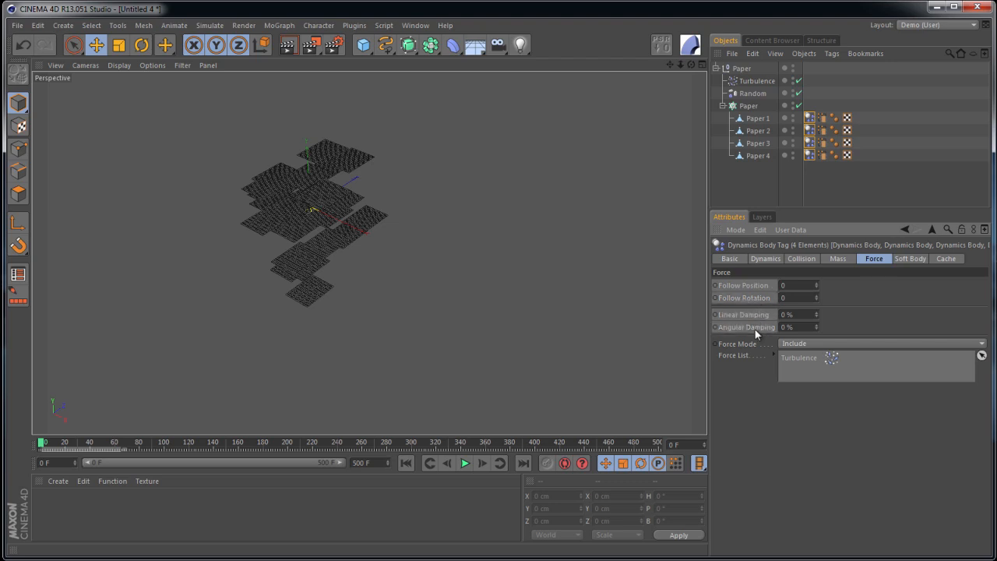
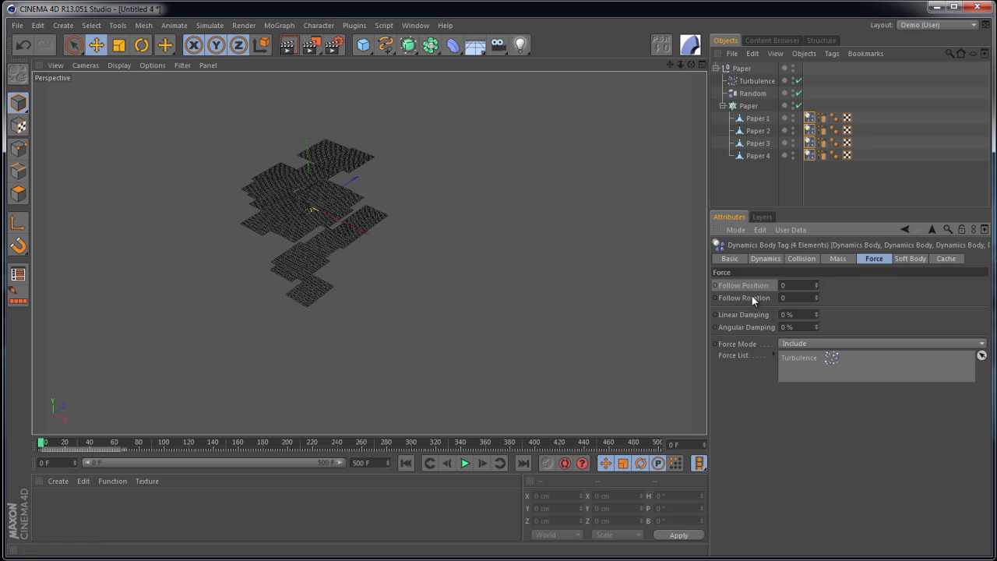
Set Follow Position to 10 on the Dynamics Body tags of Paper 1 to Paper 4
left_click(748, 106)
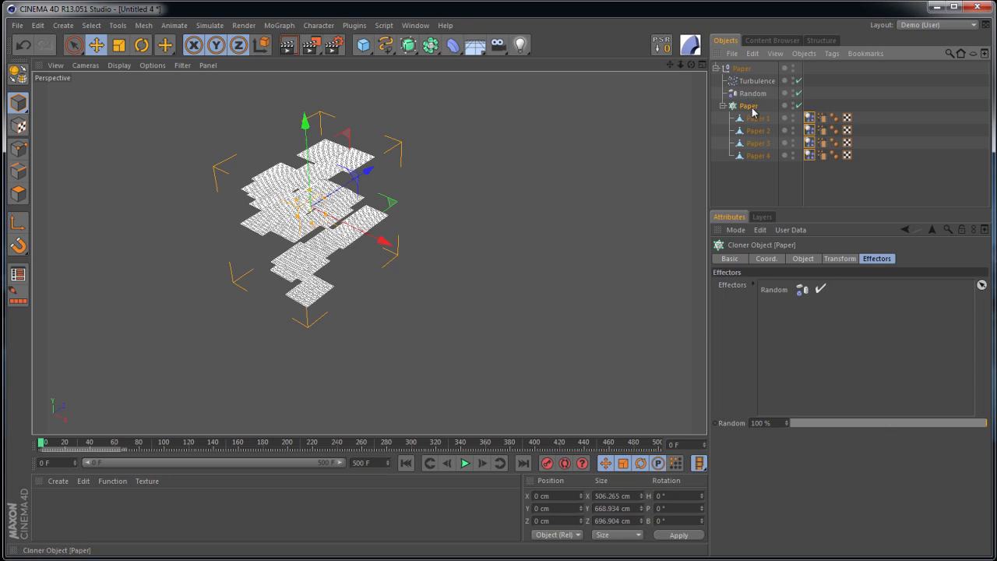
left_click_drag(815, 100, 804, 164)
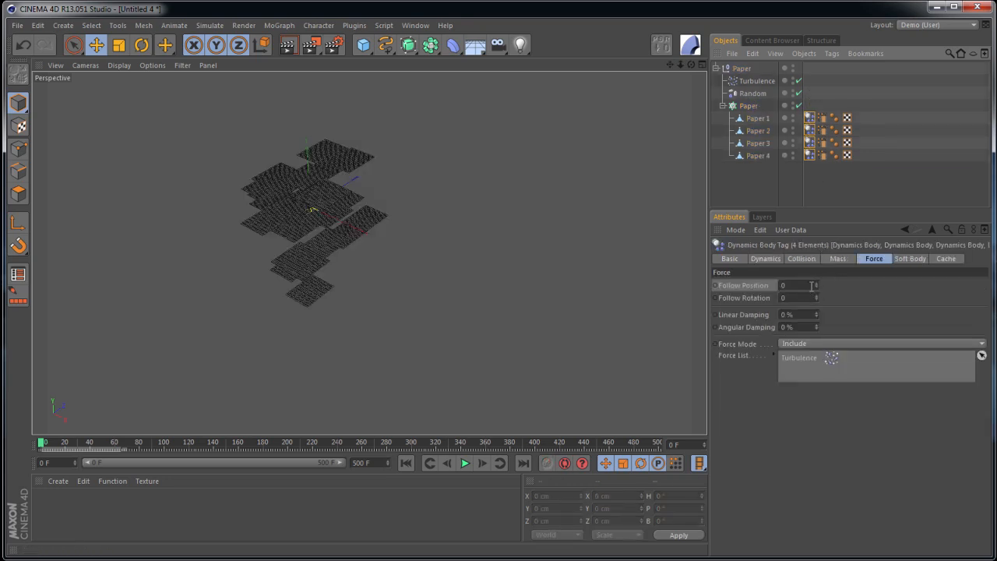
left_click(809, 286)
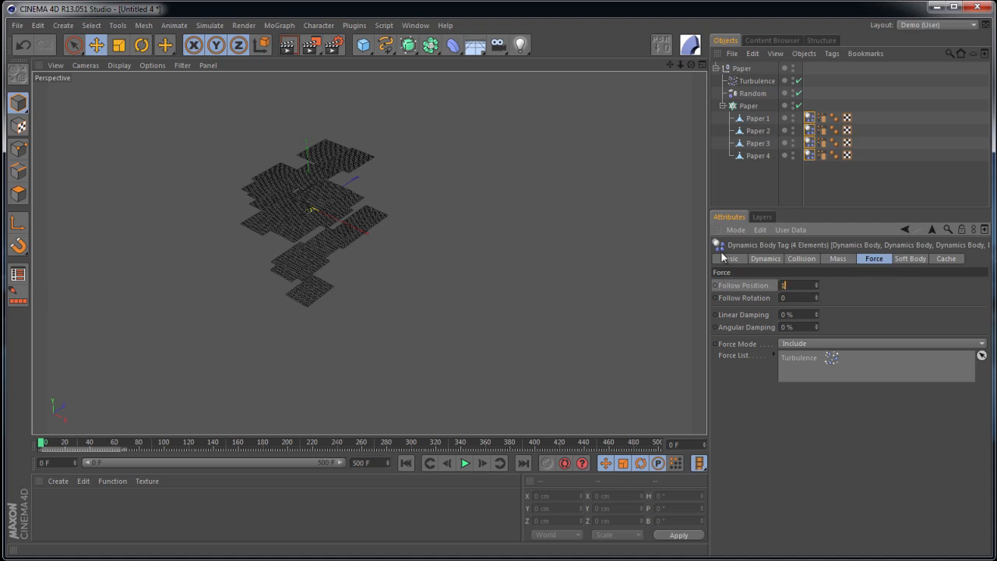
Play the simulation and move the Paper cloner about 159 cm along X to test how the clones follow
left_click(464, 463)
left_click(747, 106)
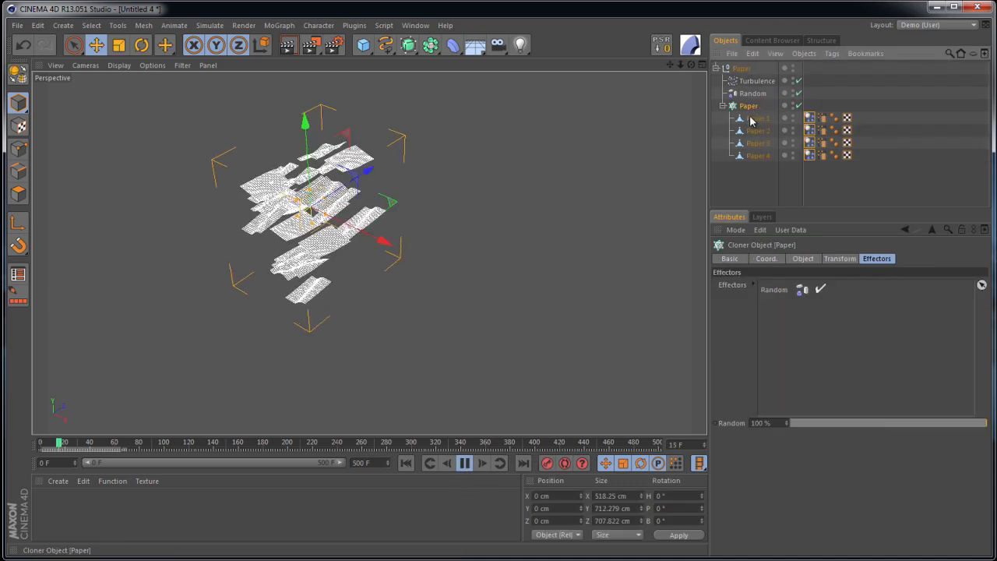
left_click_drag(379, 241, 418, 267)
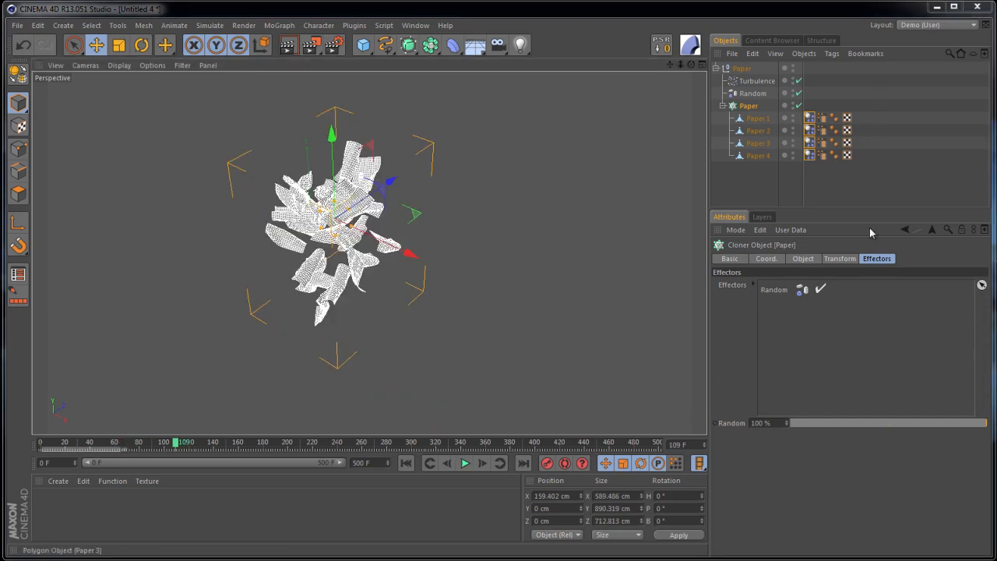
Set Follow Position to 2 on the four papers' Dynamics Body tags during playback and return to the first frame
left_click_drag(808, 100, 810, 173)
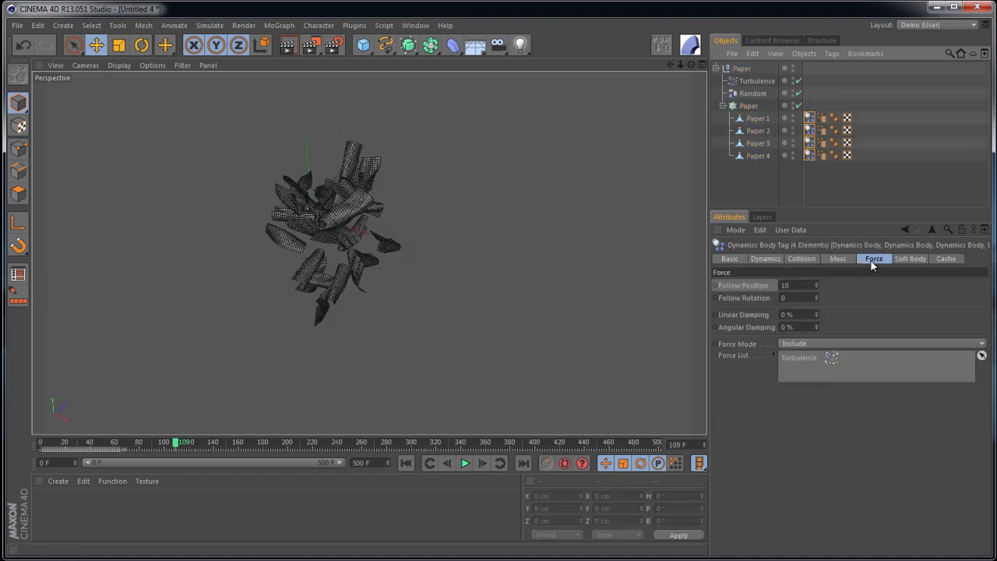
left_click(465, 463)
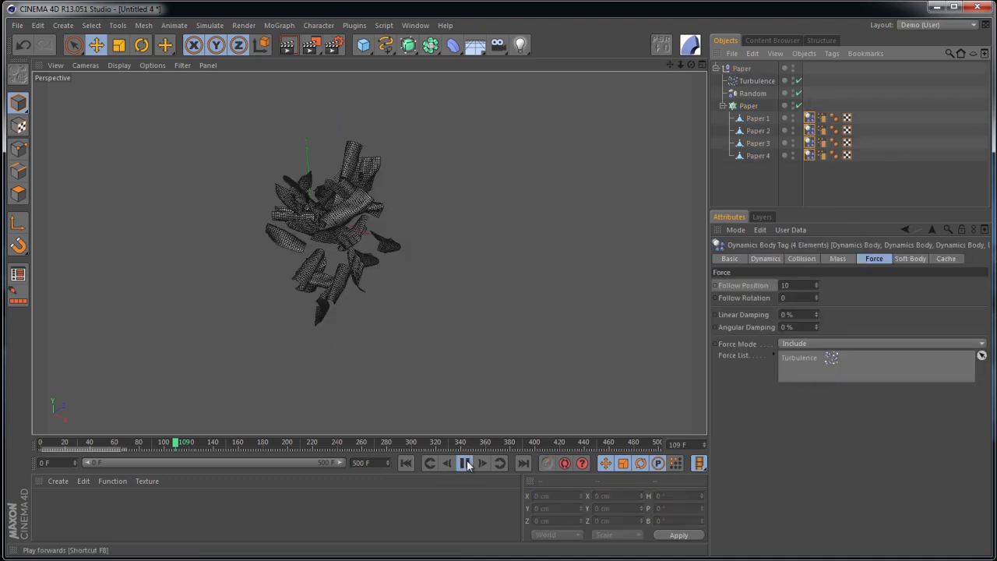
left_click_drag(792, 285, 779, 285)
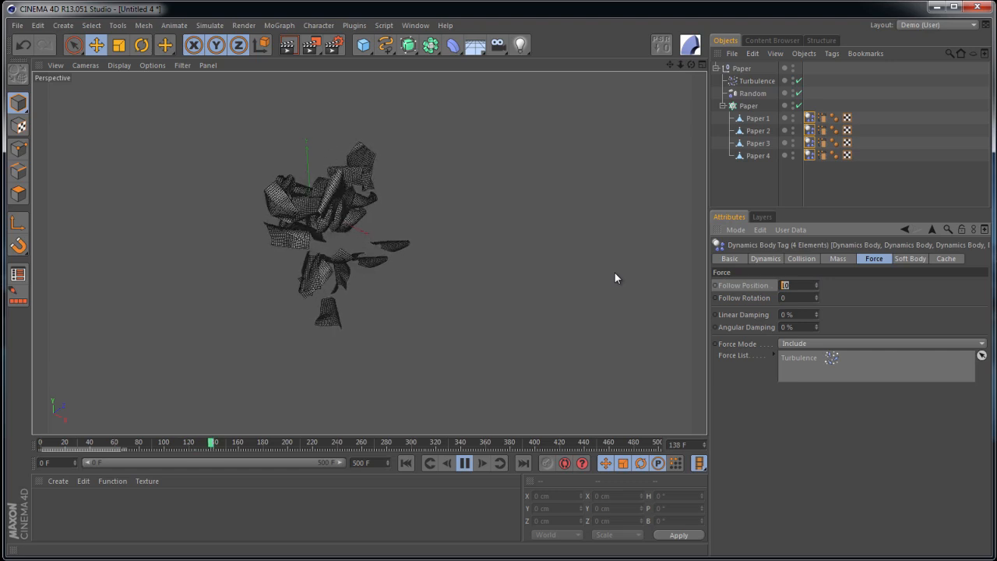
type("2")
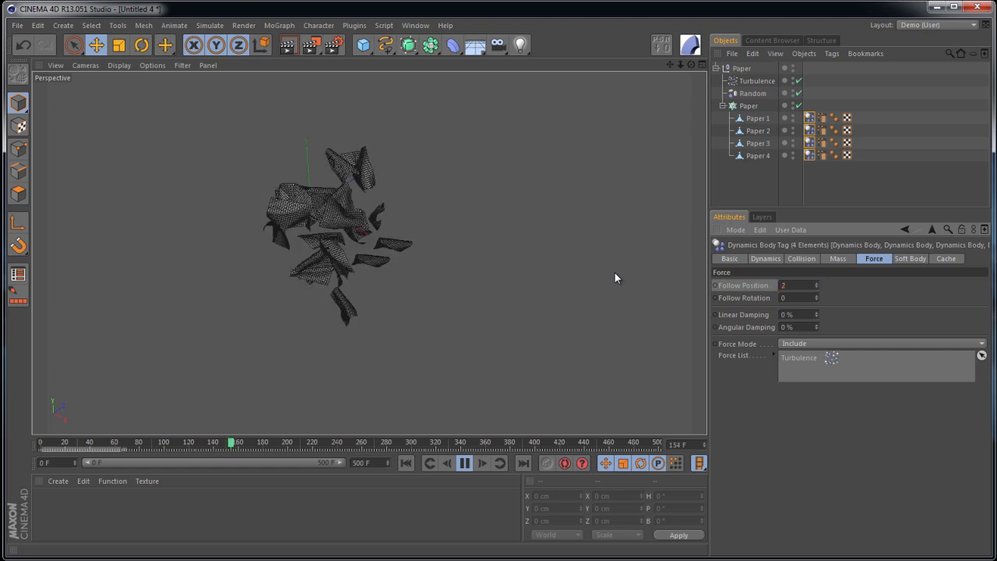
key("Return")
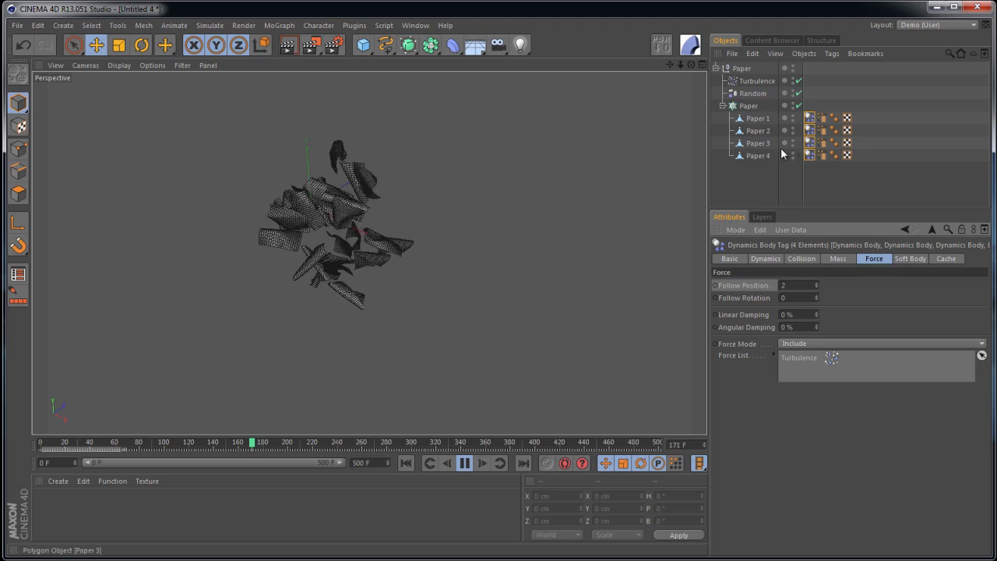
left_click(406, 463)
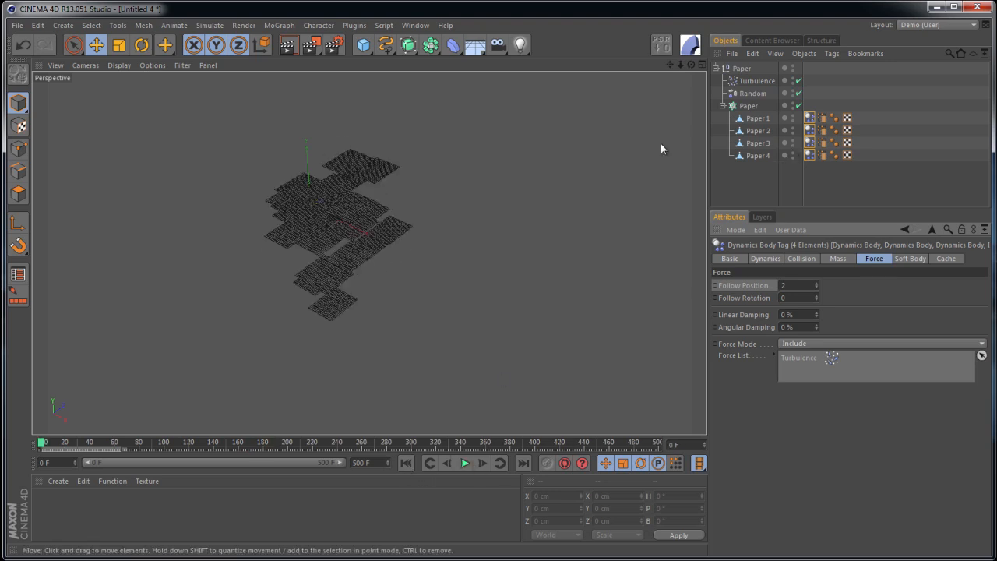
Collapse the Paper cloner and the Paper null in the object hierarchy and select the null
left_click(747, 105)
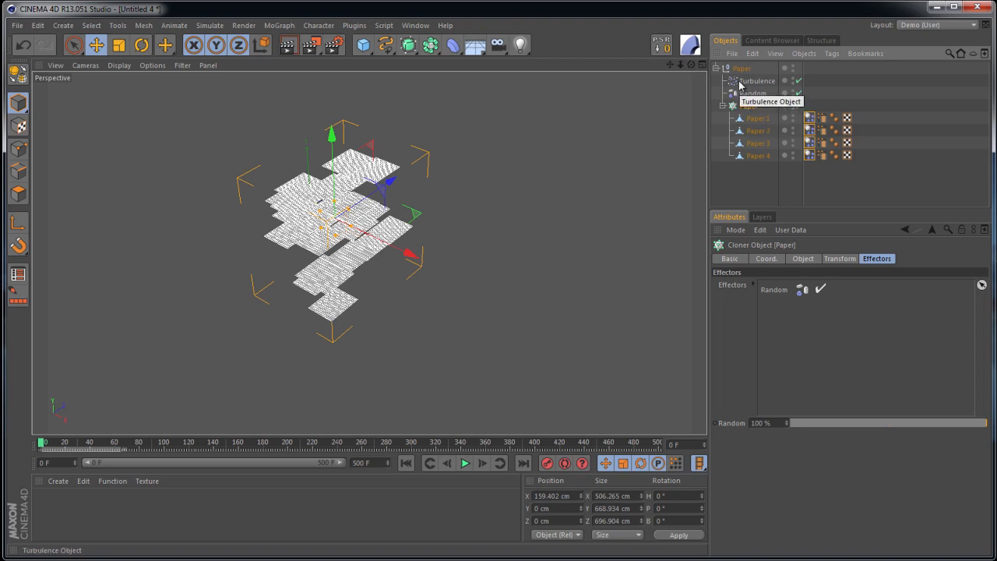
left_click(723, 106)
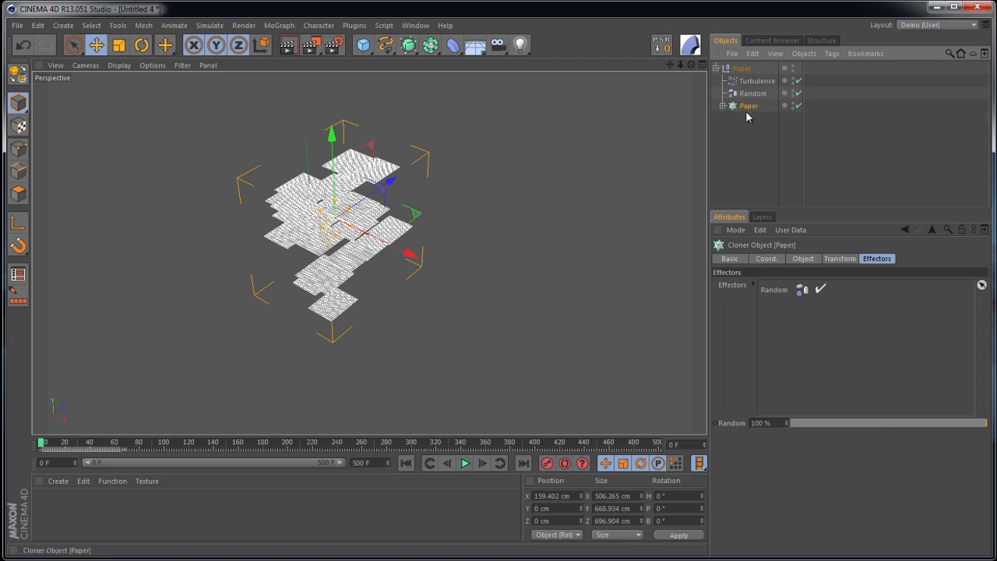
left_click(717, 69)
left_click(740, 68)
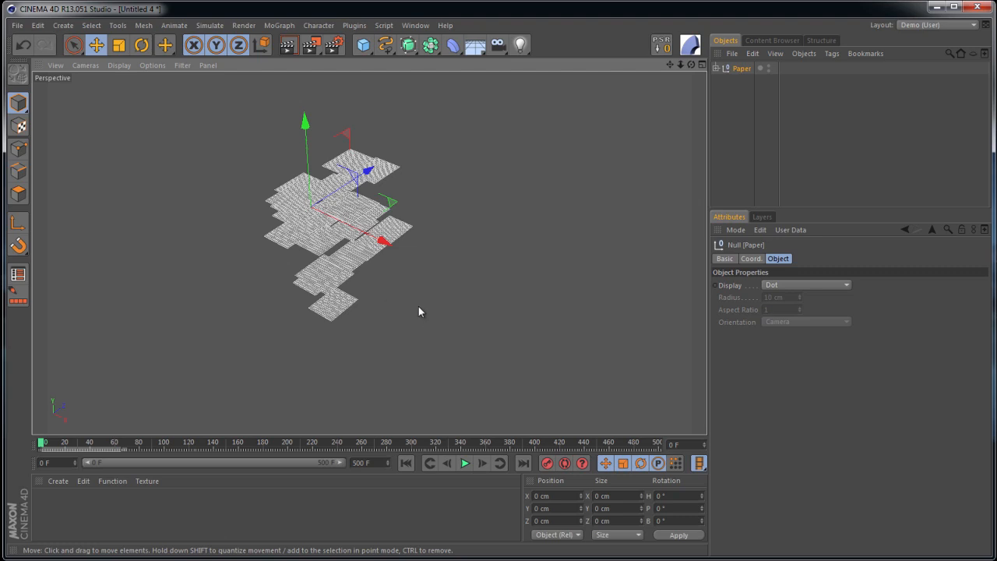
In the Top view, draw an open eight-point B-Spline path from about X -5880, Z 3346 cm, looping past the papers to about X -1119, Z -2252 cm
key("F2")
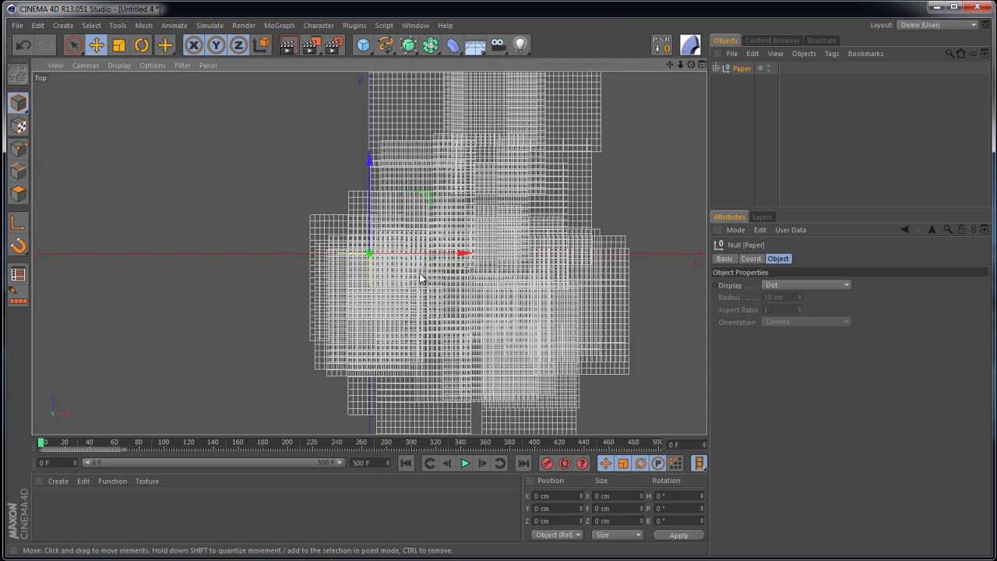
scroll(419, 278, "down", 10)
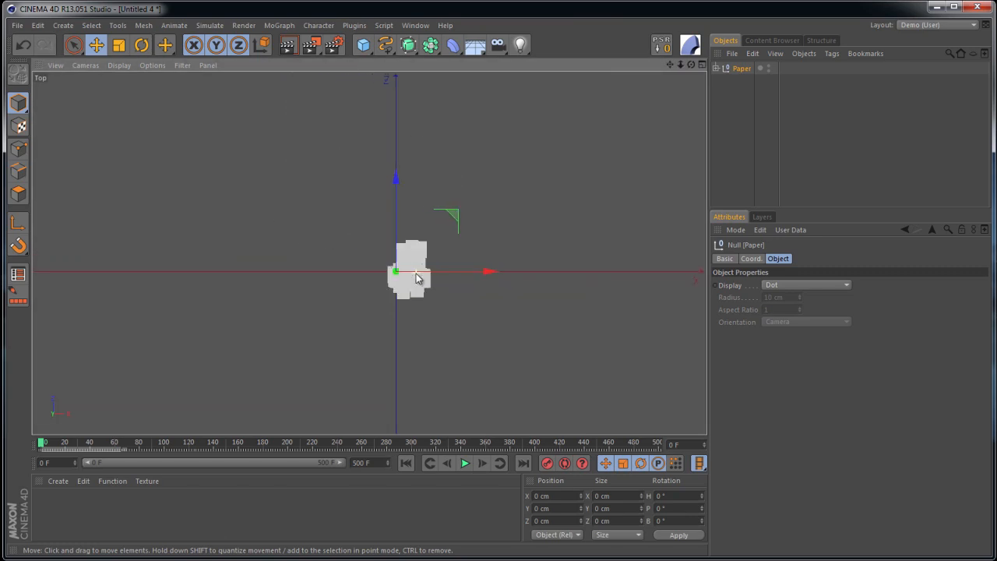
scroll(469, 265, "down", 3)
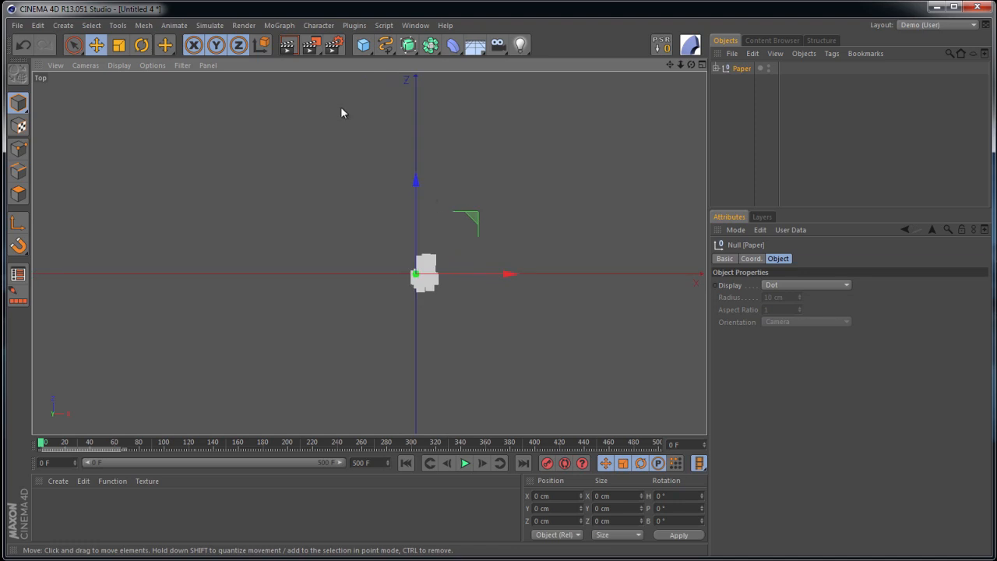
left_click(385, 46)
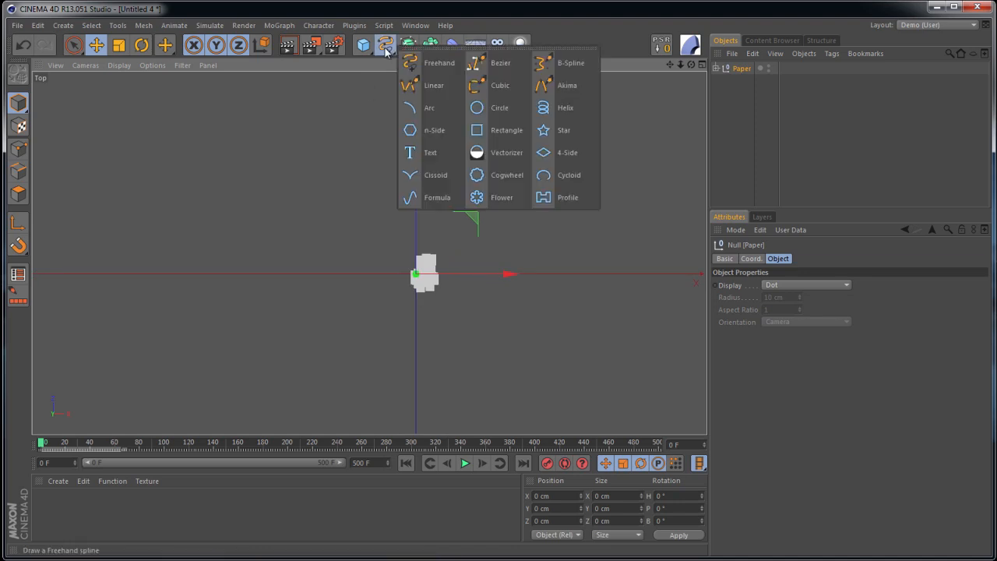
left_click(571, 64)
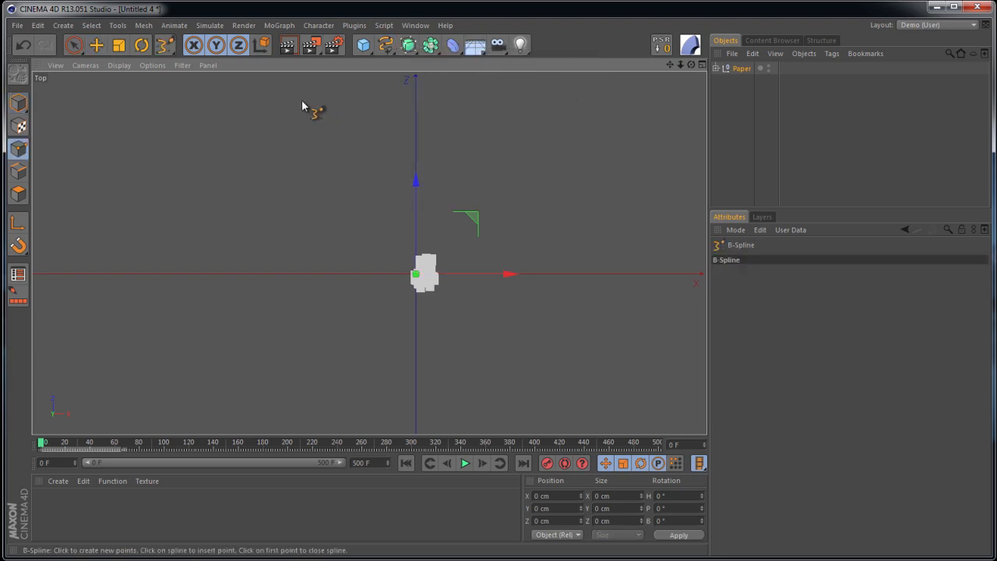
left_click(96, 93)
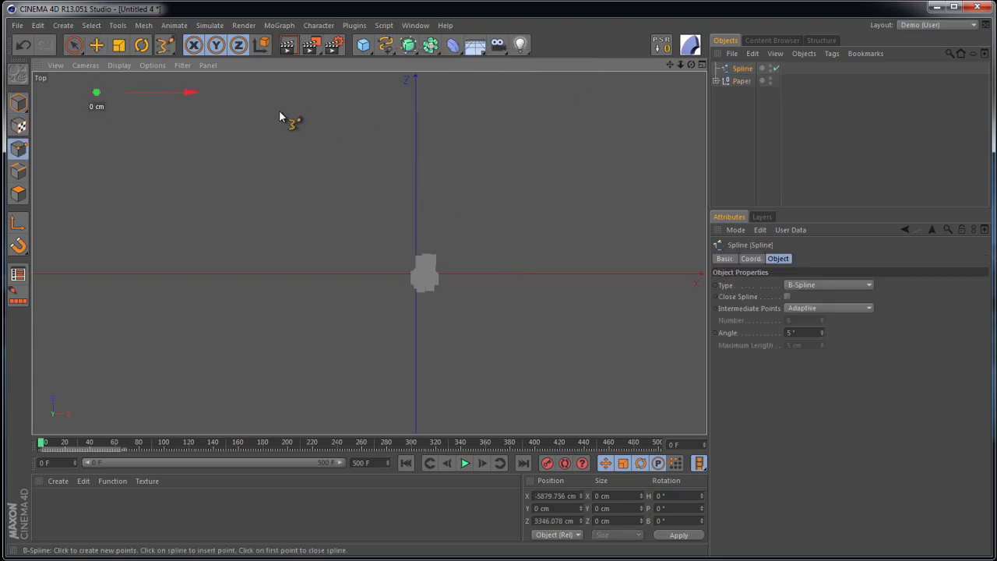
left_click(387, 97)
left_click(344, 166)
left_click(229, 275)
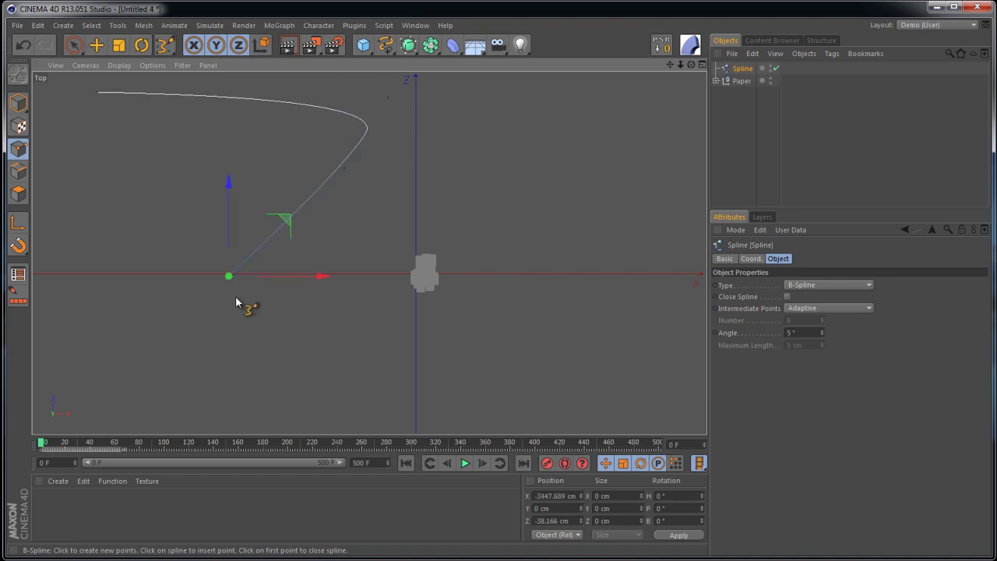
left_click(507, 370)
left_click(662, 302)
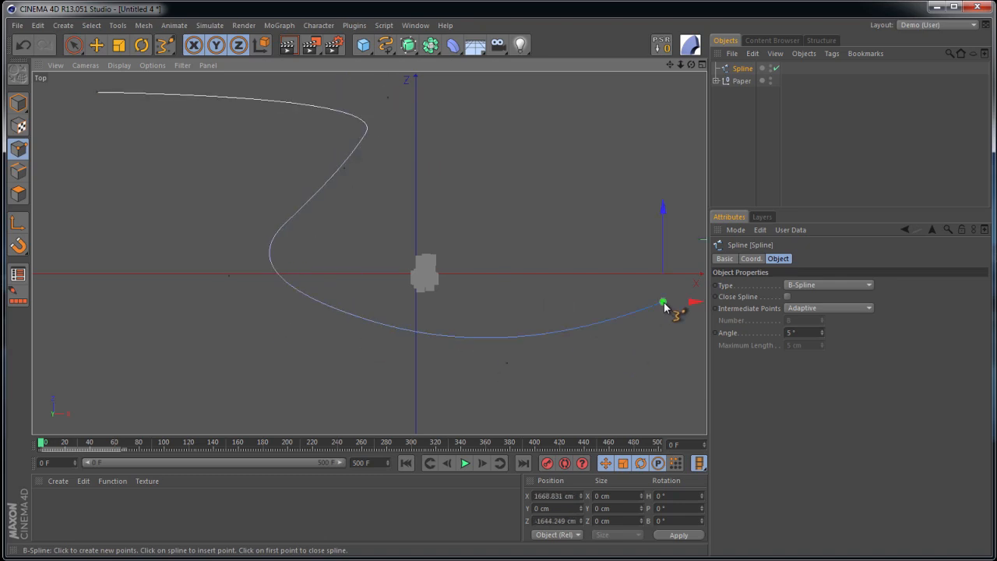
left_click(522, 152)
left_click(354, 396)
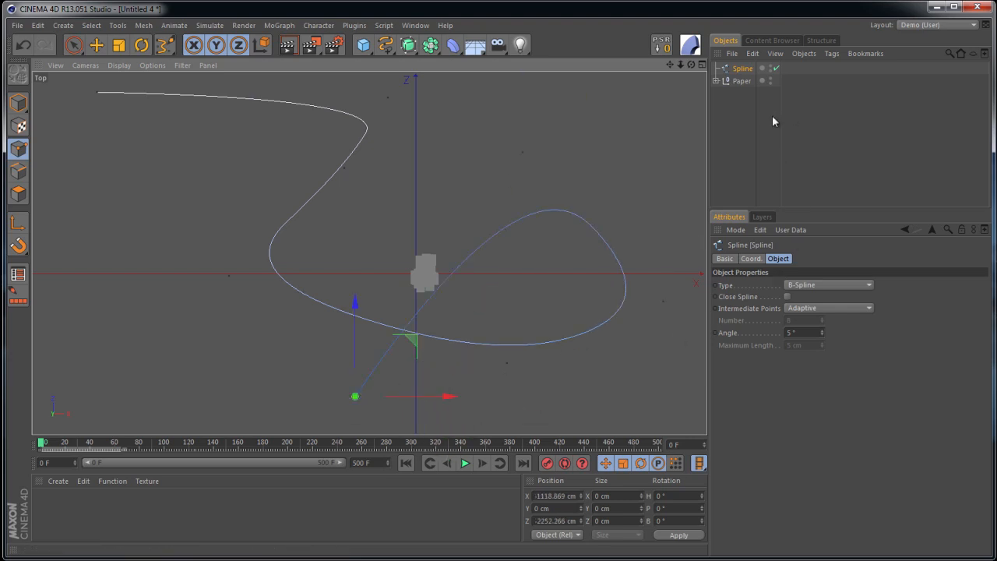
Rename the drawn spline as Paper Path
left_click(746, 70)
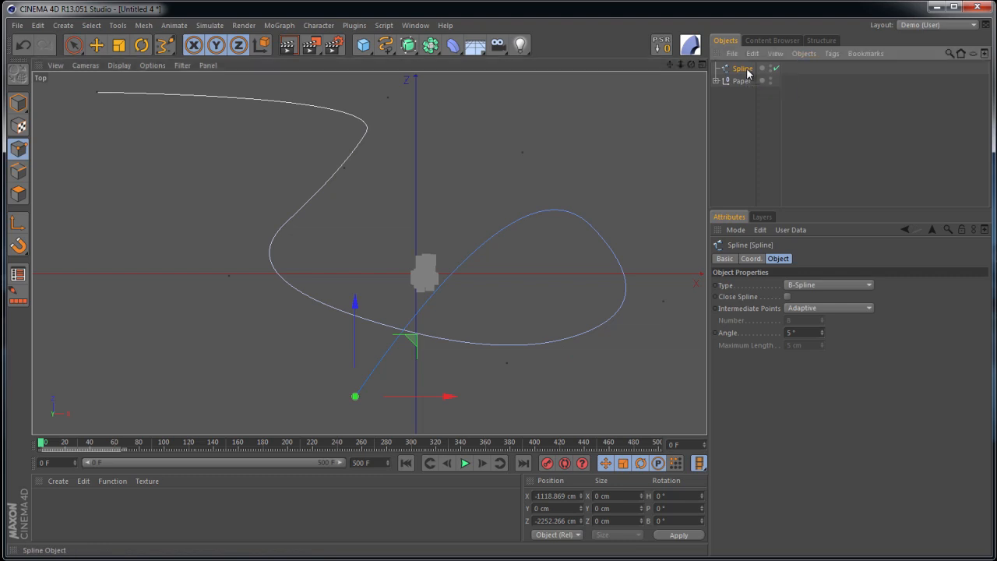
double_click(744, 69)
type("Pa")
type("per Path")
key("Return")
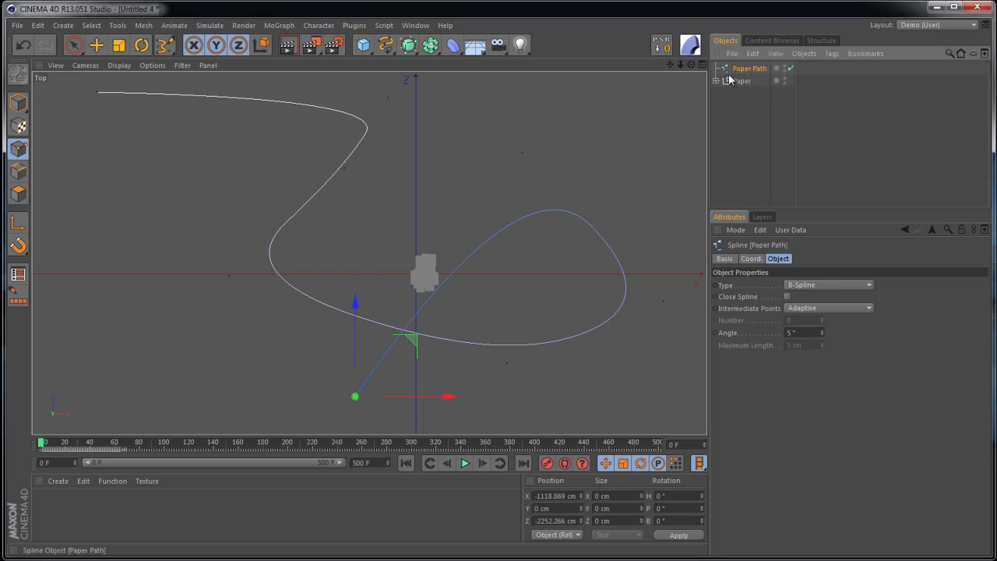
In the Right view, raise the whole Paper Path spline to about Y 689 cm in Model mode
key("F3")
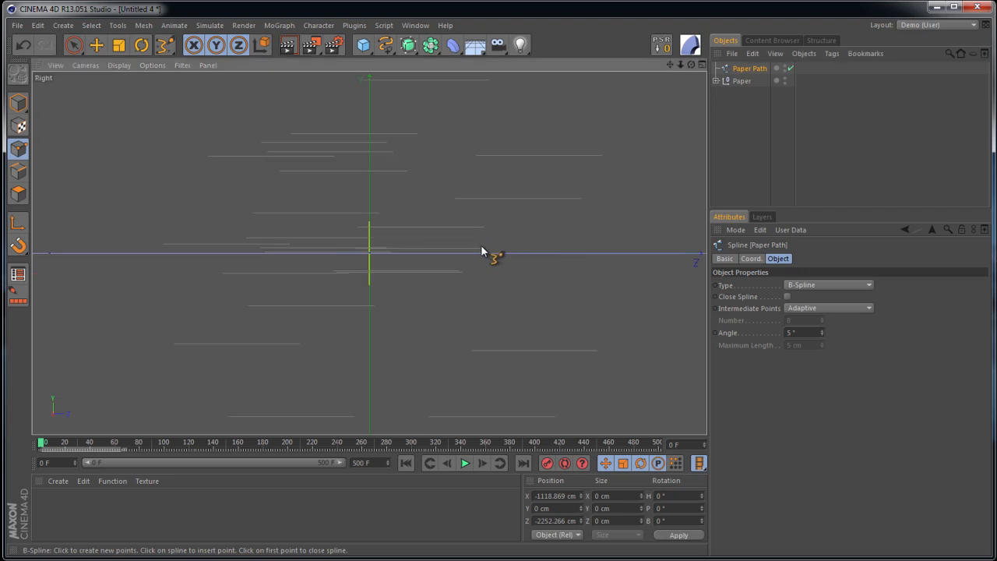
scroll(473, 247, "down", 5)
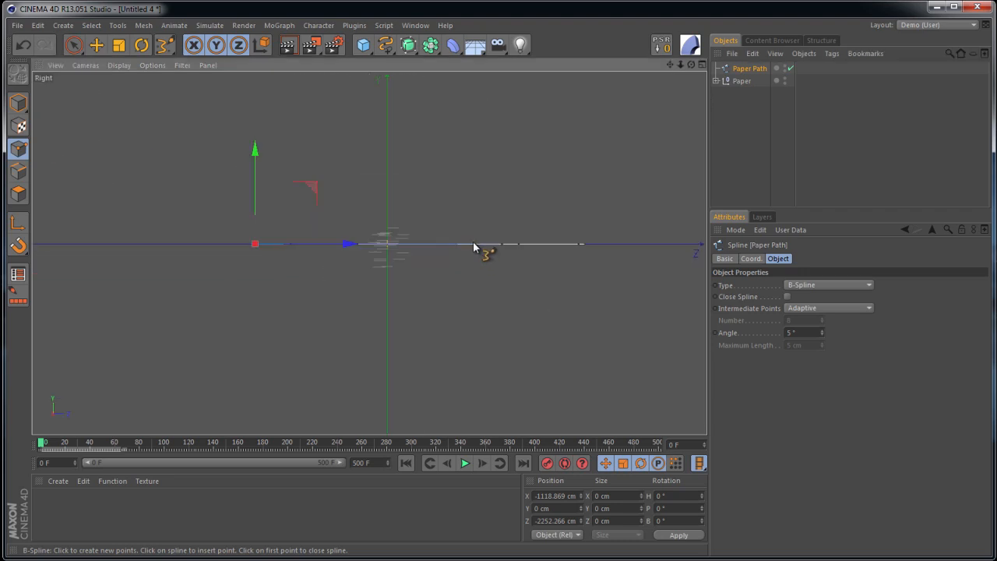
key("e")
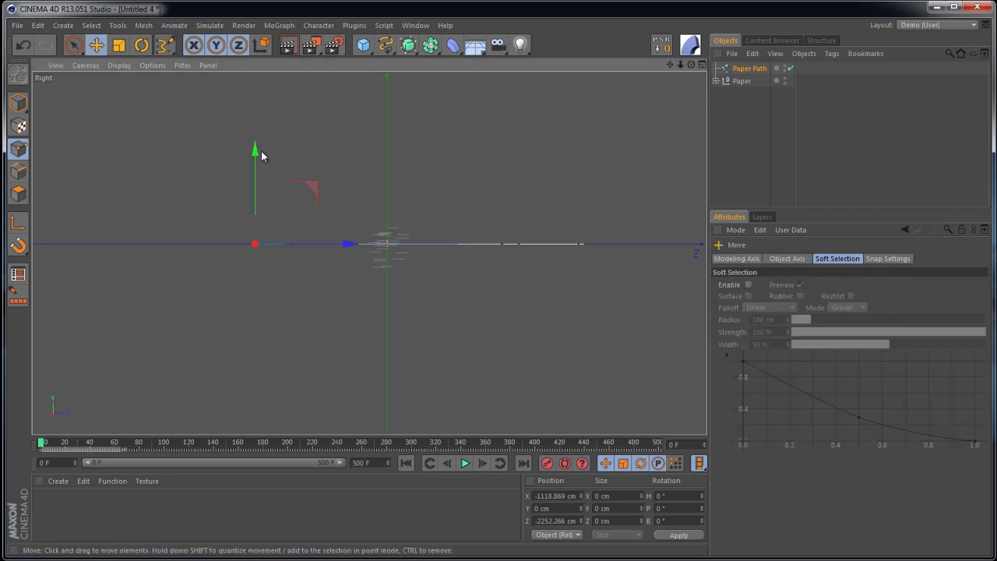
left_click_drag(256, 144, 197, 144)
left_click(19, 103)
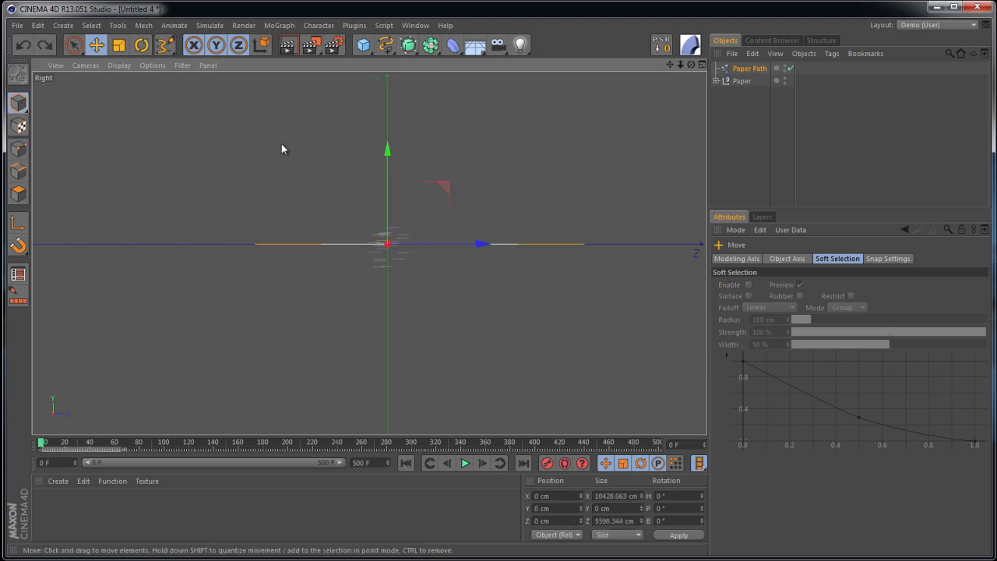
left_click_drag(389, 149, 391, 109)
left_click(748, 69)
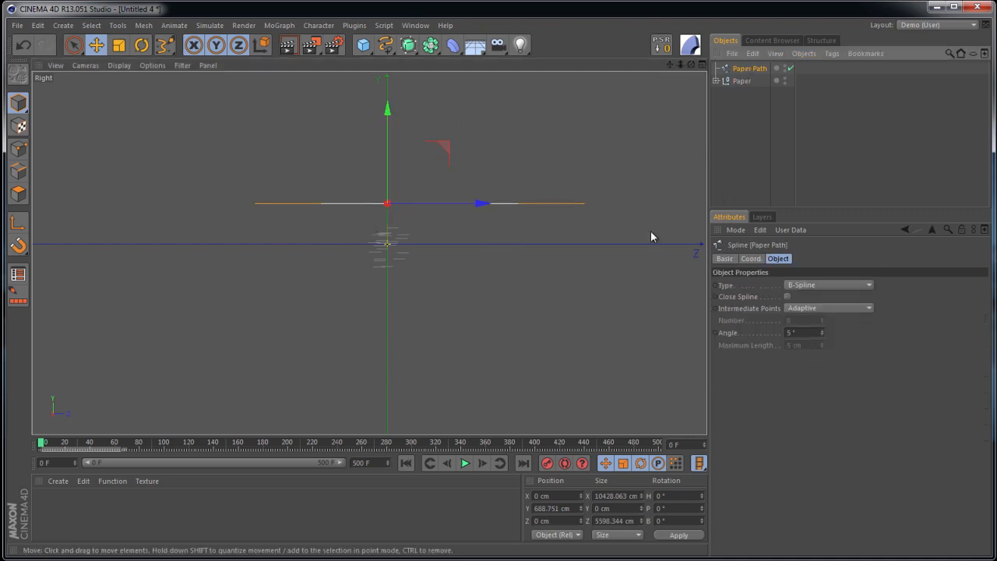
Add a Floor object and place it below the Paper null in the object hierarchy
left_click(474, 47)
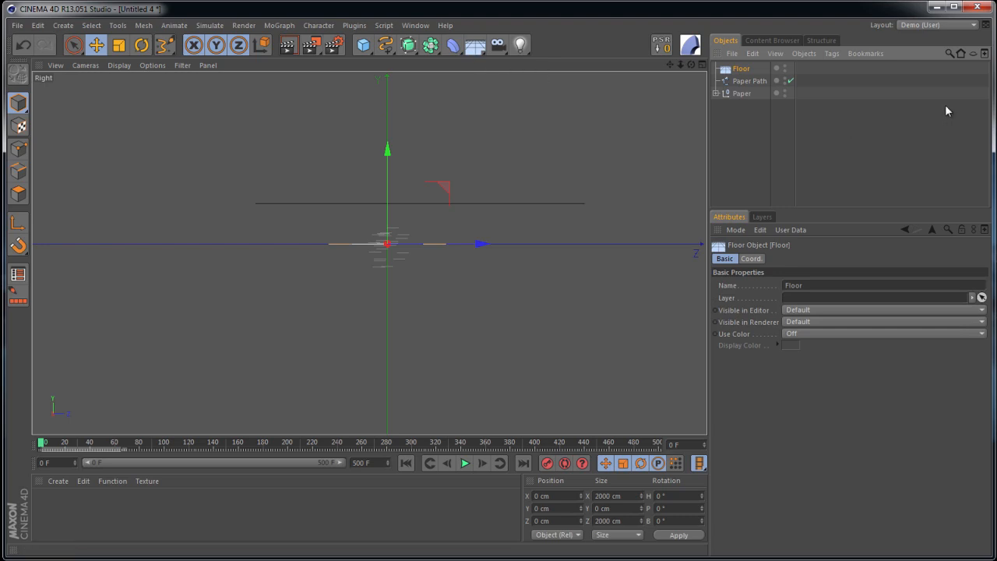
left_click_drag(740, 69, 740, 100)
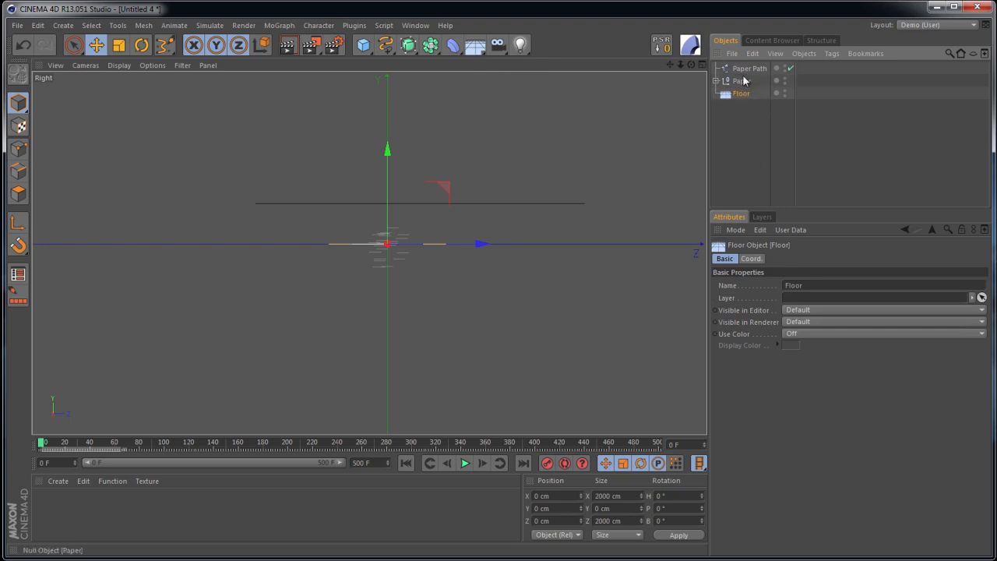
left_click(742, 82)
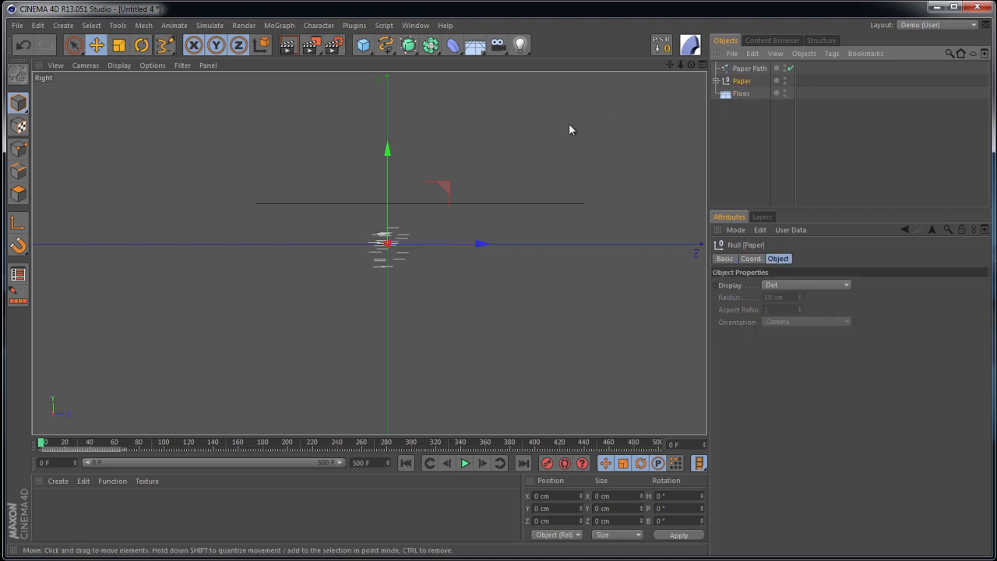
right_click(747, 84)
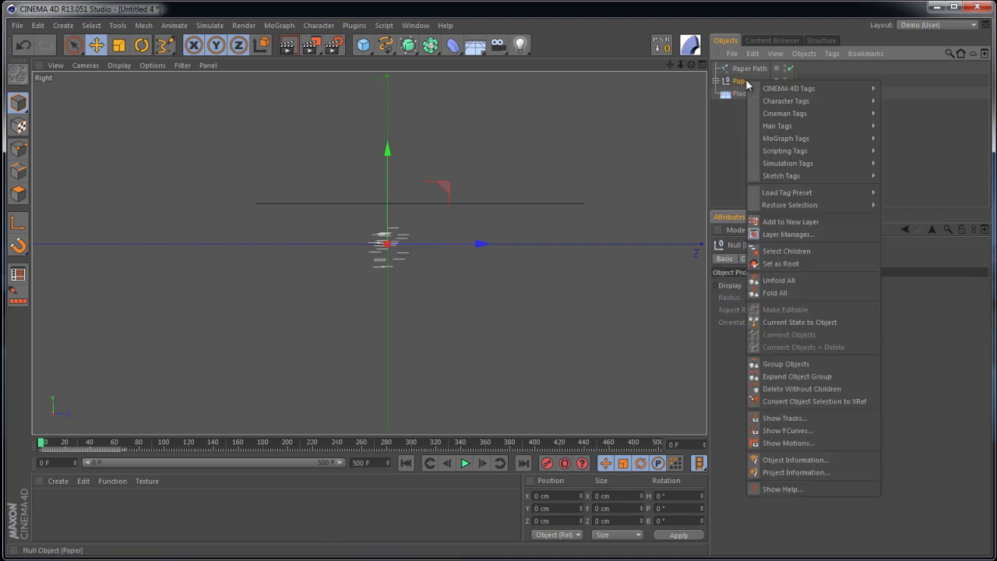
mouse_move(767, 90)
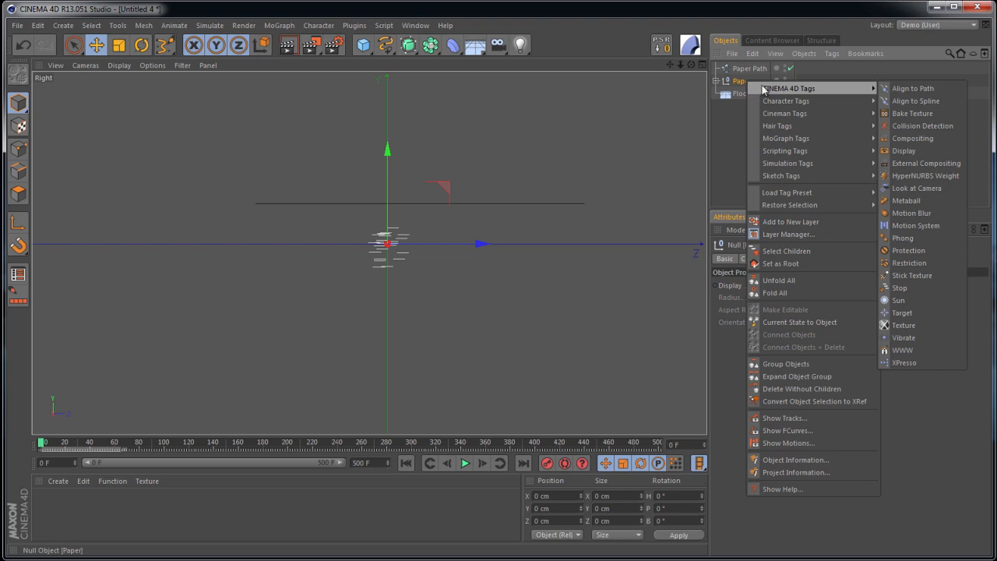
left_click(742, 82)
left_click(717, 81)
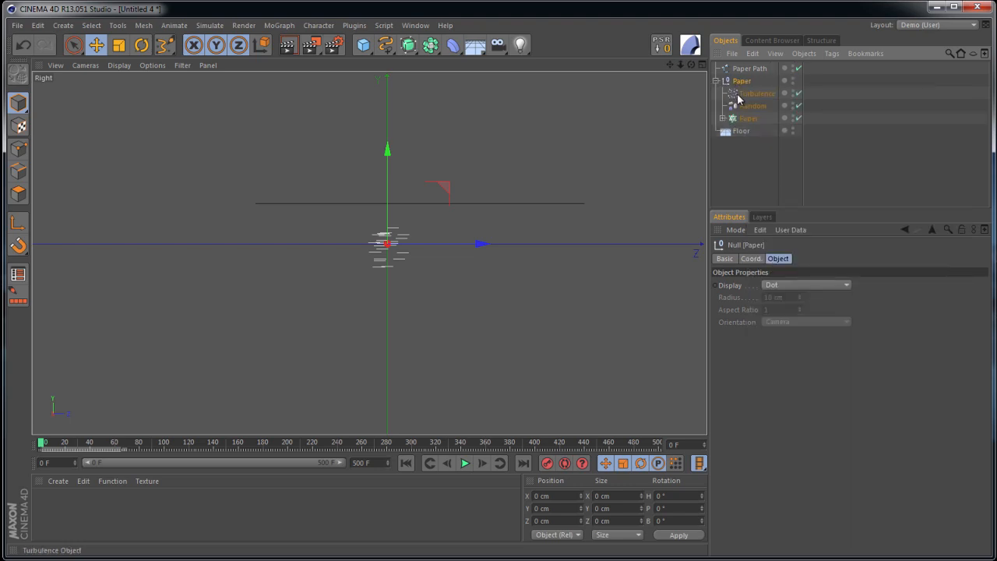
left_click(723, 117)
left_click(722, 118)
left_click(717, 81)
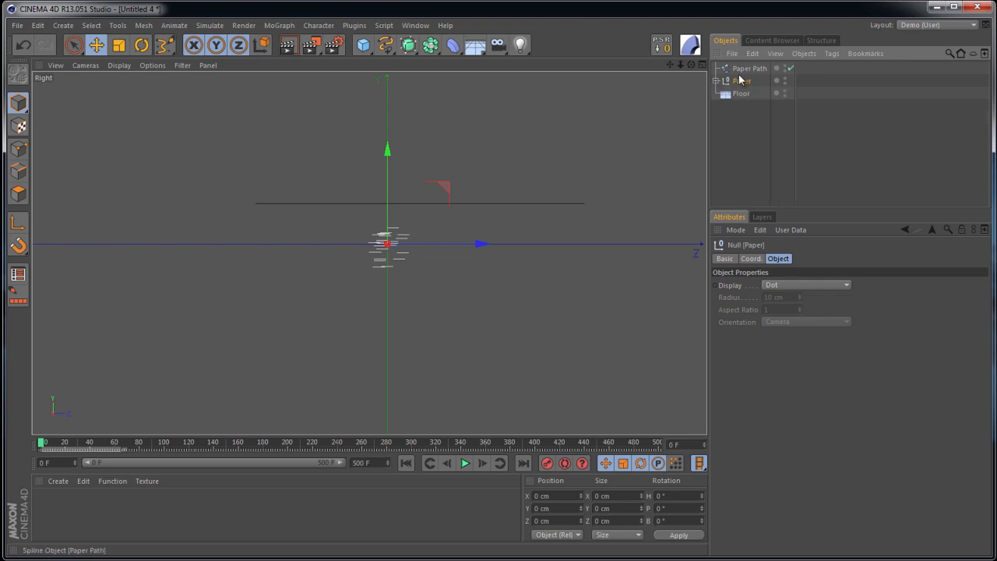
Add an Align to Spline tag to the Paper null and assign Paper Path as its spline path
right_click(740, 81)
mouse_move(770, 92)
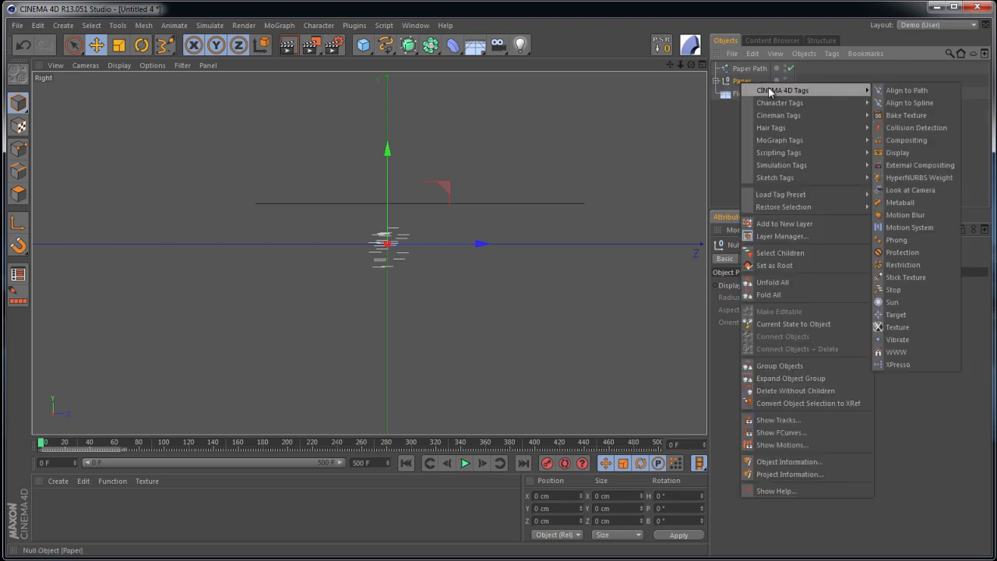
left_click(911, 103)
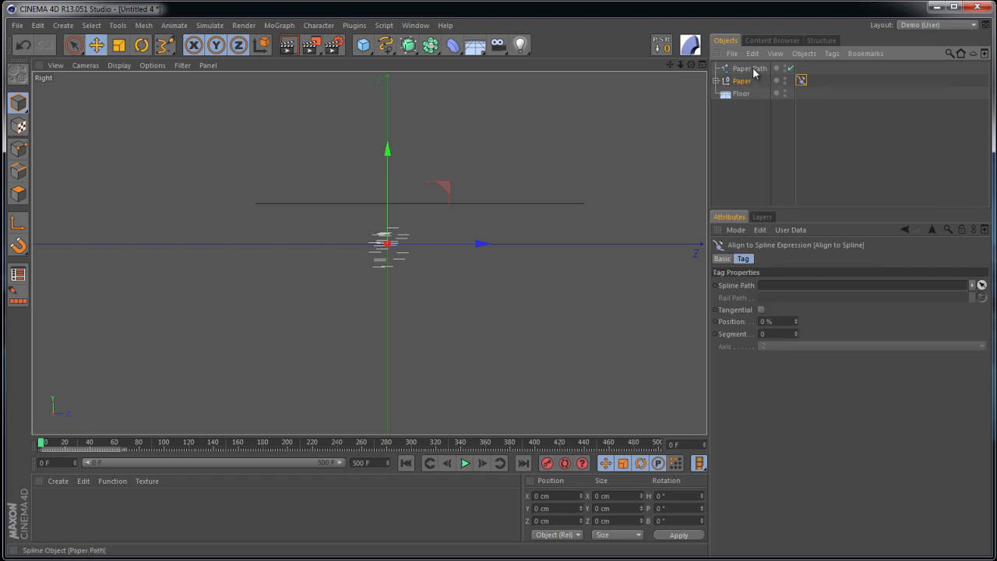
left_click_drag(753, 67, 769, 285)
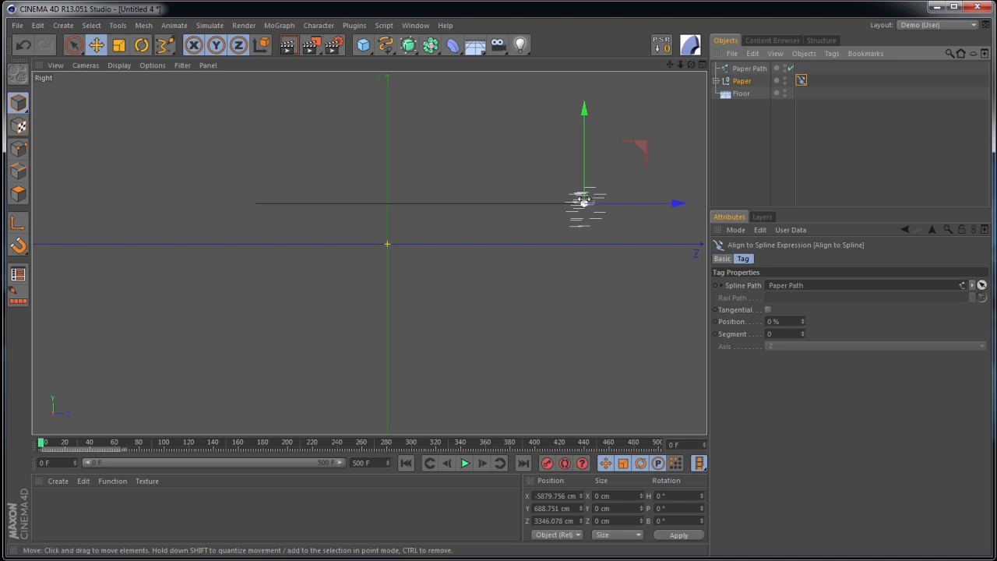
In the Perspective view, keyframe the Align to Spline tag's Position at 0 % on frame 0
key("F1")
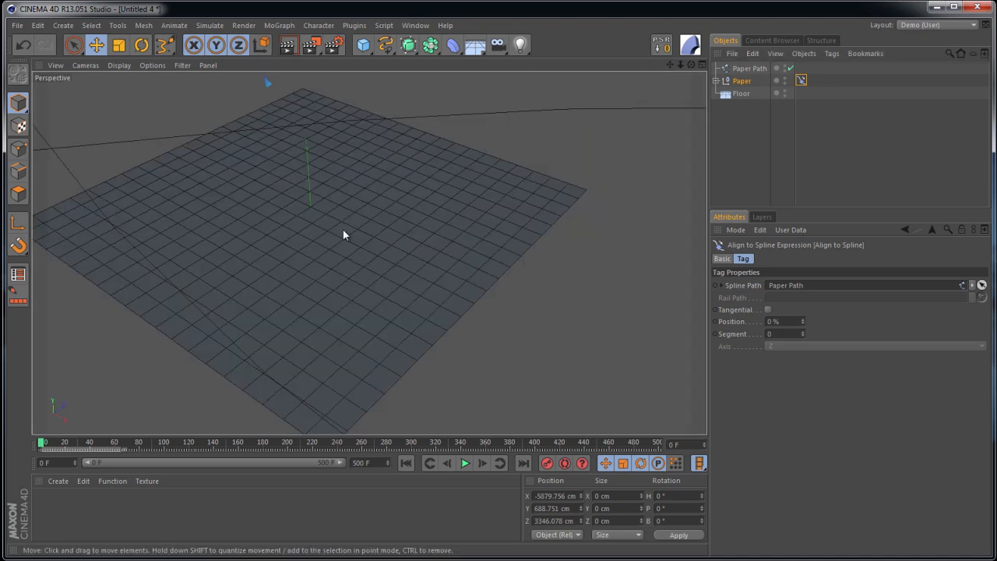
key("h")
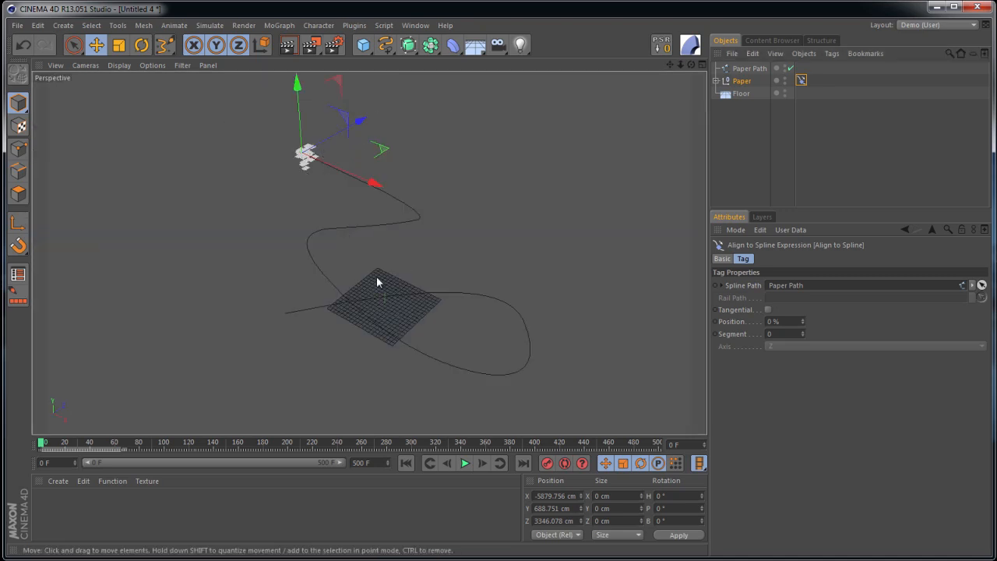
left_click_drag(398, 296, 371, 273, "alt")
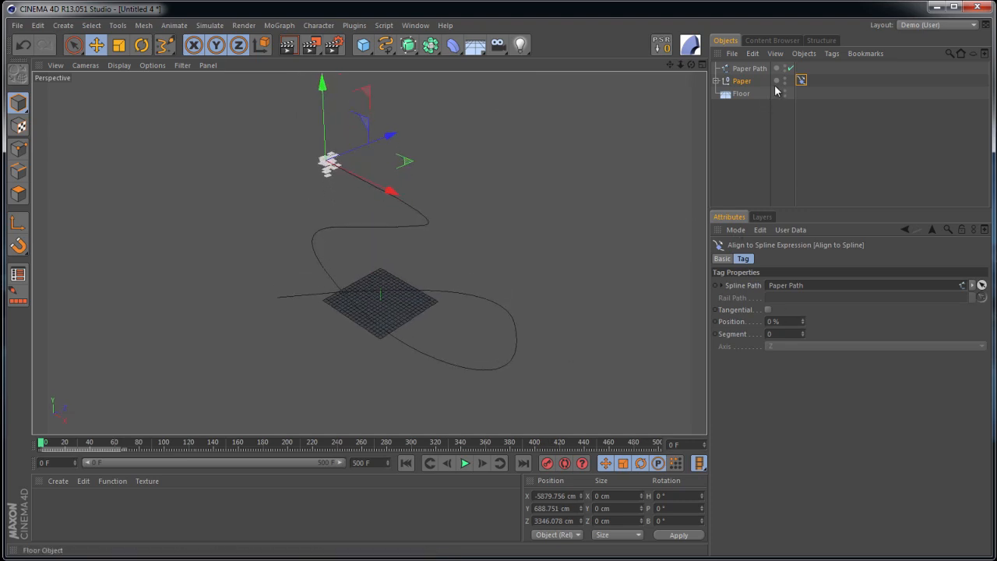
mouse_move(801, 318)
left_mouse_down()
mouse_move(800, 306)
mouse_move(806, 362)
mouse_move(802, 328)
left_mouse_up()
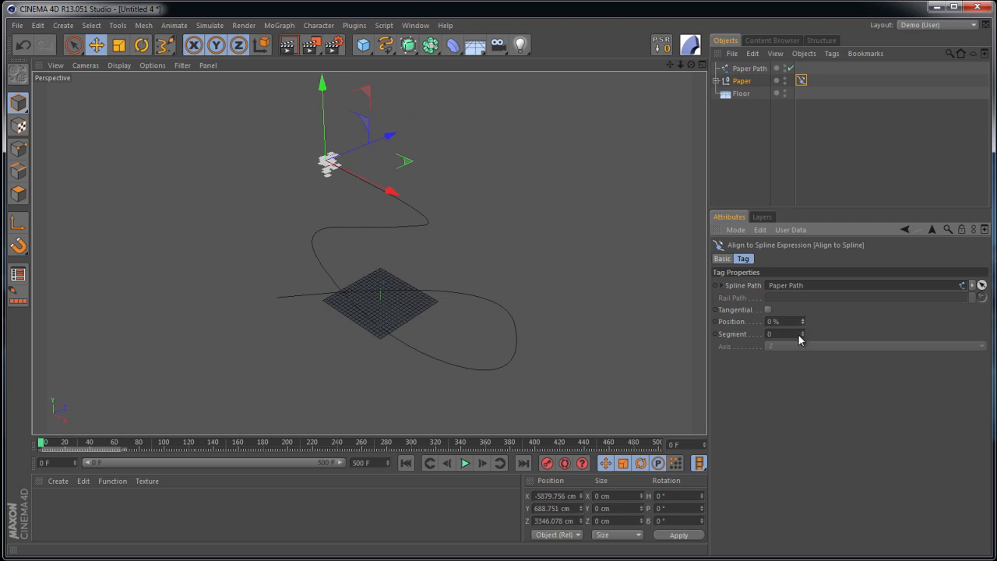
left_click(714, 322, "ctrl")
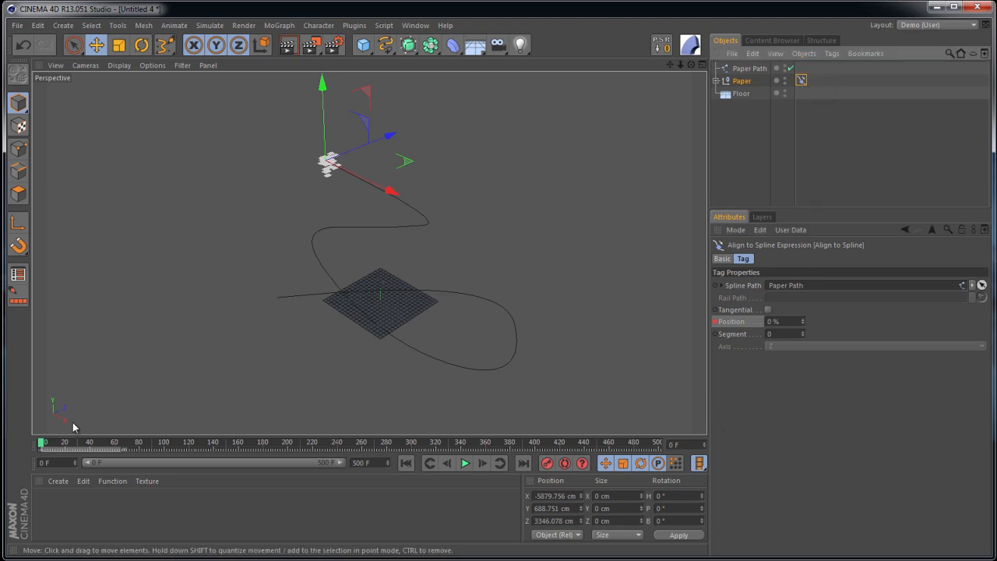
Set the Align to Spline Position to 100 % at frame 500 and keyframe it
left_click_drag(41, 444, 658, 444)
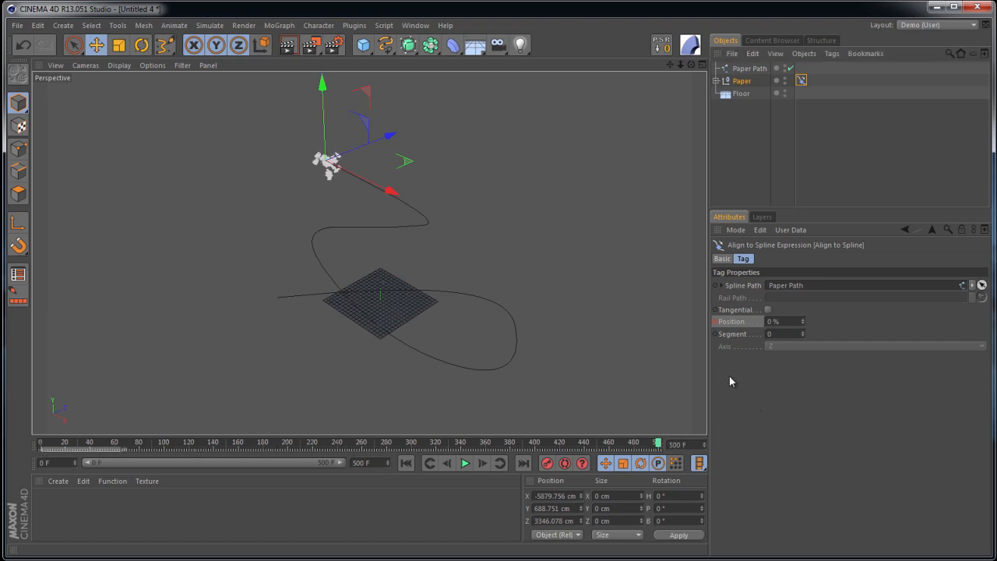
left_click(785, 321)
type("100")
key("Return")
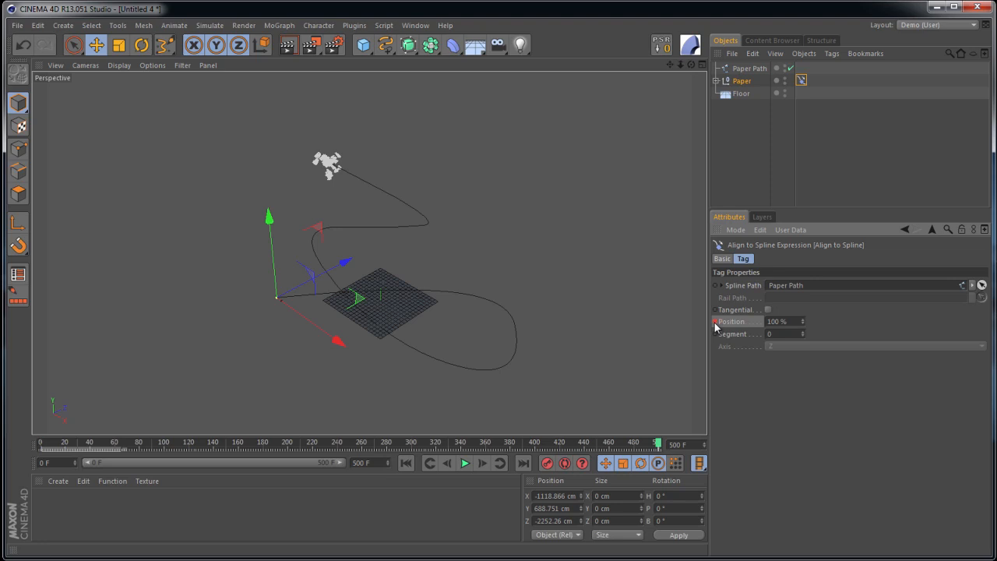
Play the animation, examine closely how the papers travel along the path, and return to the first frame
left_click_drag(658, 444, 581, 444)
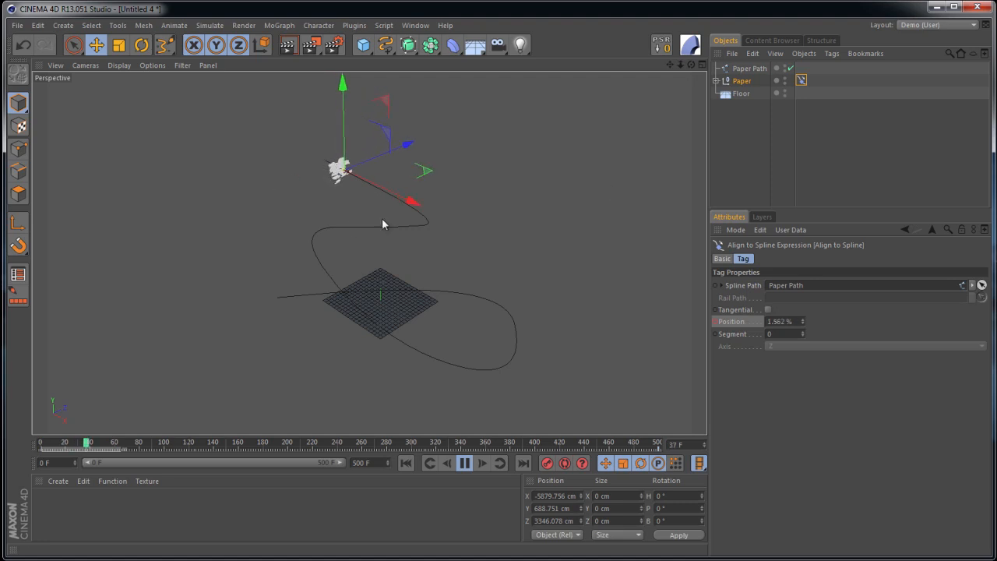
left_click_drag(395, 204, 552, 289, "alt")
right_click_drag(551, 289, 379, 211, "alt")
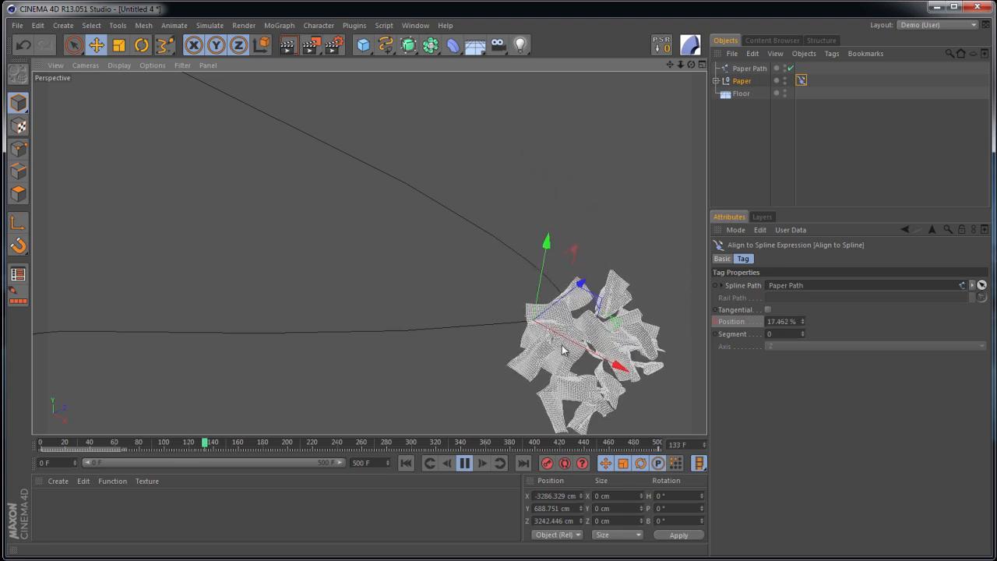
middle_click_drag(507, 350, 441, 258, "alt")
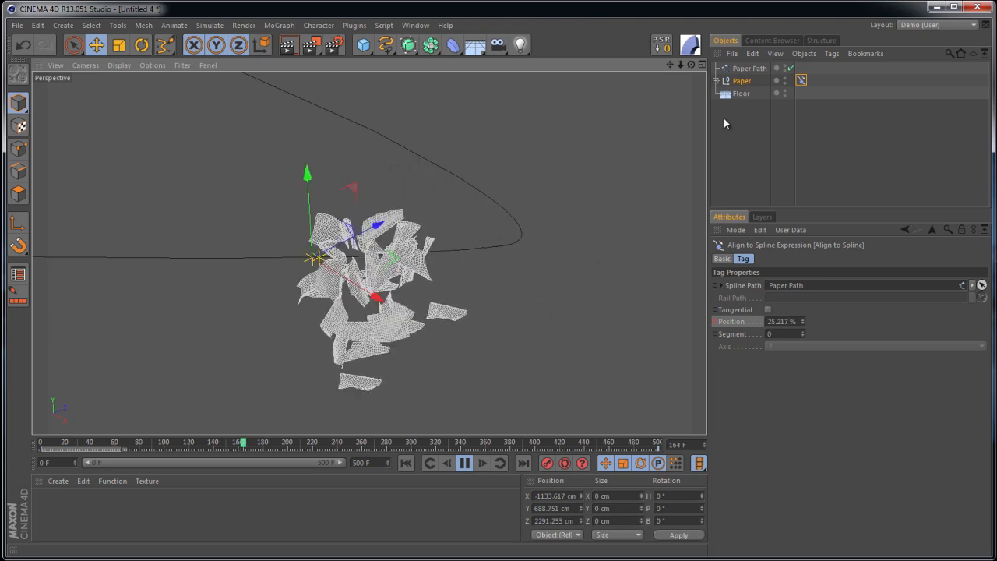
left_click(464, 463)
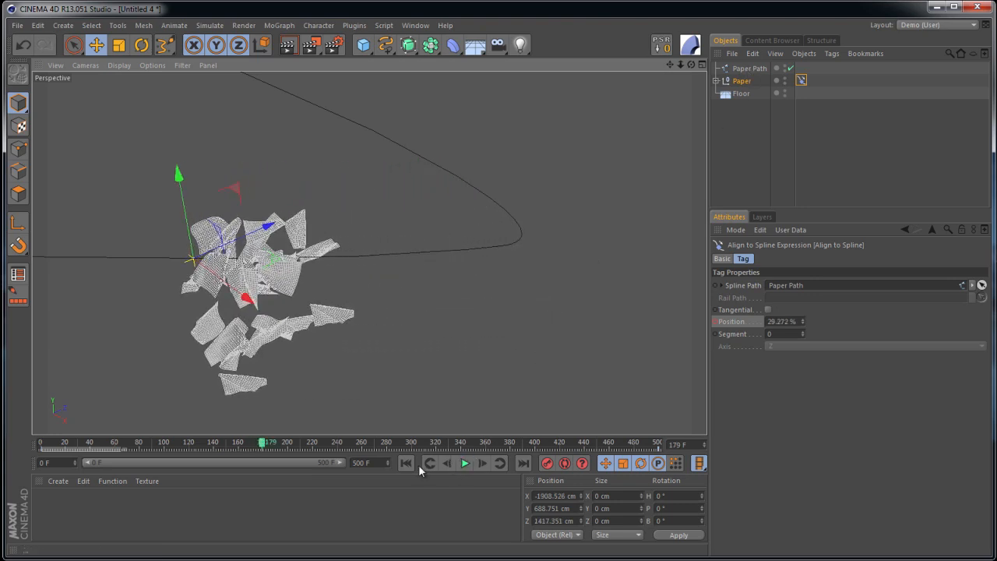
left_click(407, 463)
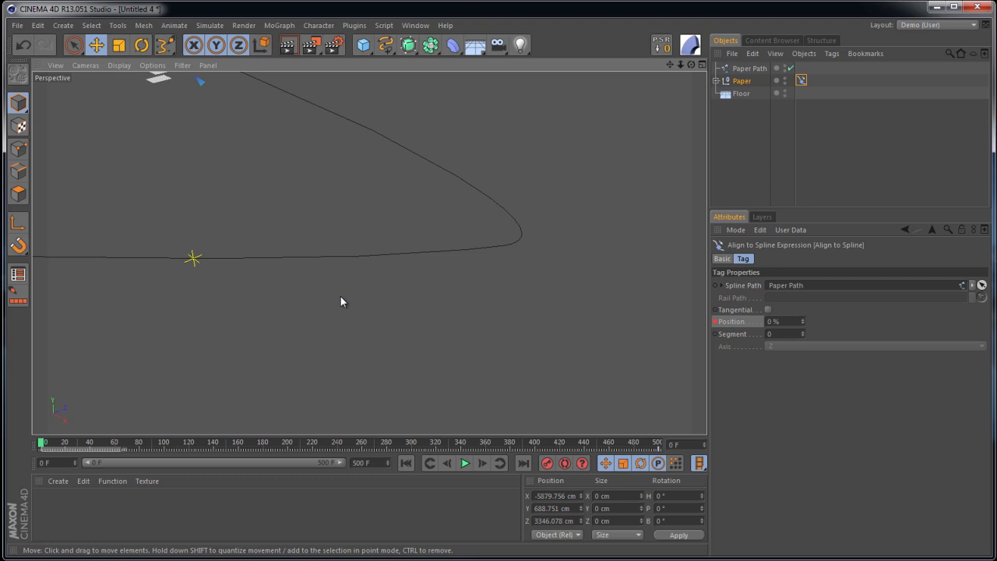
Scale the Paper Path spline down uniformly to about 2492 cm in X by 1338 cm in Z
key("h")
left_click(752, 69)
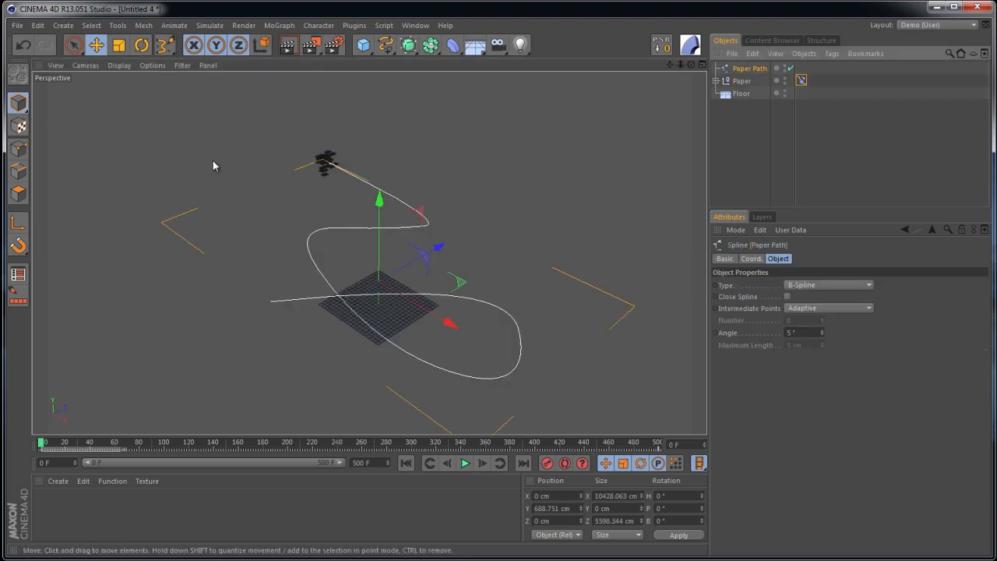
key("t")
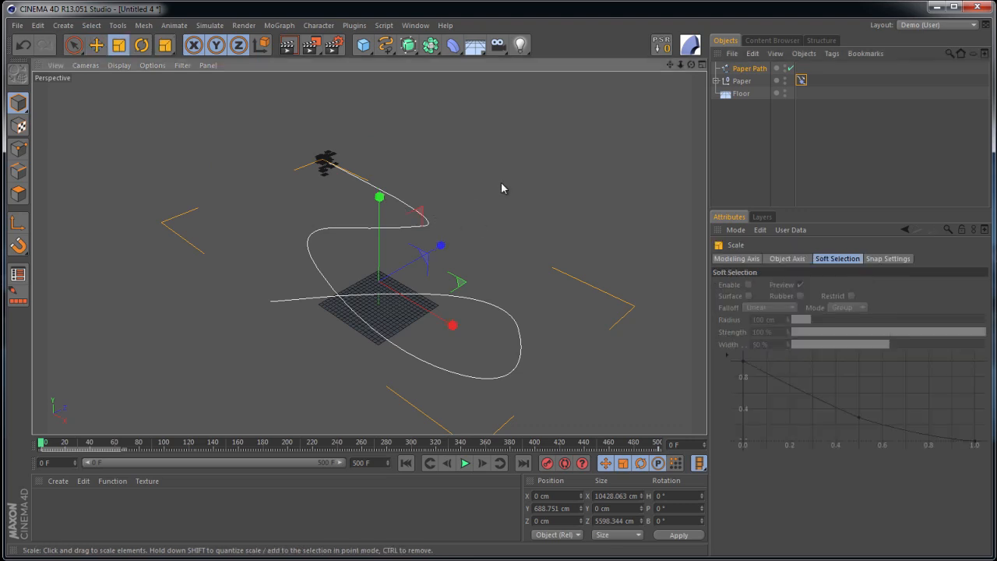
left_click_drag(542, 187, 153, 277)
Play the simulation briefly to check the papers on the scaled path and return to the first frame
mouse_move(522, 259)
middle_mouse_down("alt")
mouse_move(505, 265)
mouse_move(518, 272)
middle_mouse_up("alt")
scroll(446, 293, "up", 5)
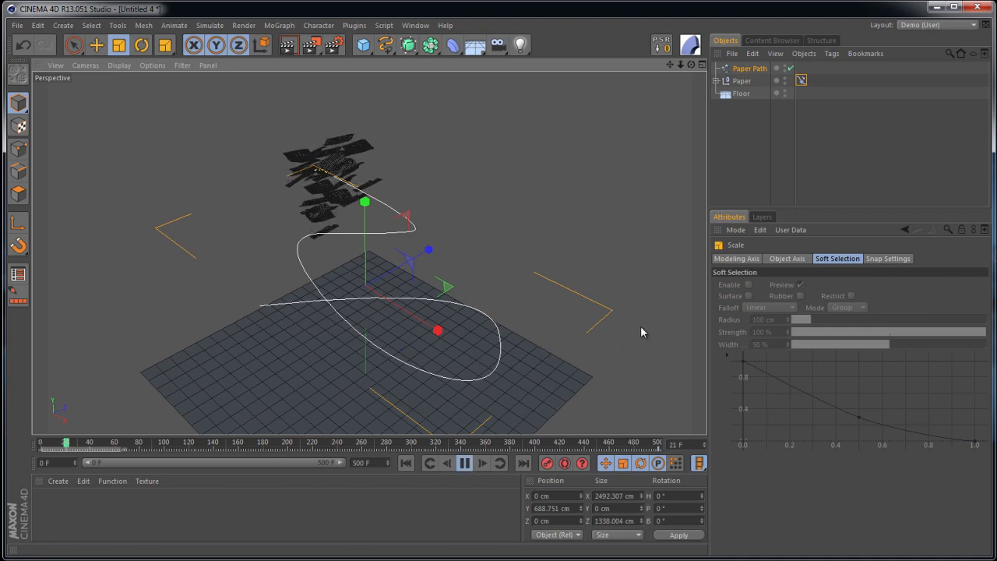
left_click(464, 464)
left_click(405, 463)
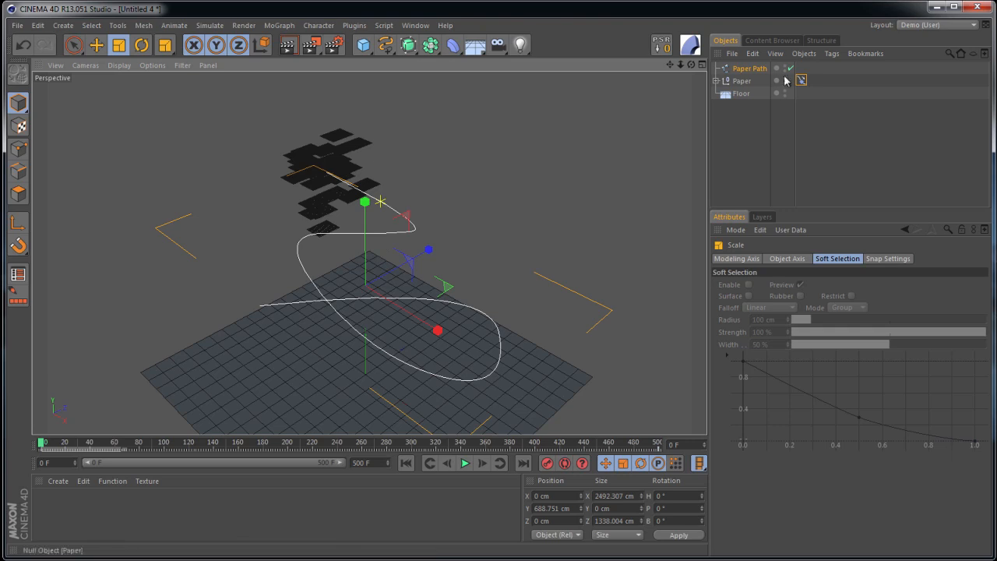
Move the Align to Spline tag's 100 % Position keyframe to frame 172 and play the animation
left_click(801, 81)
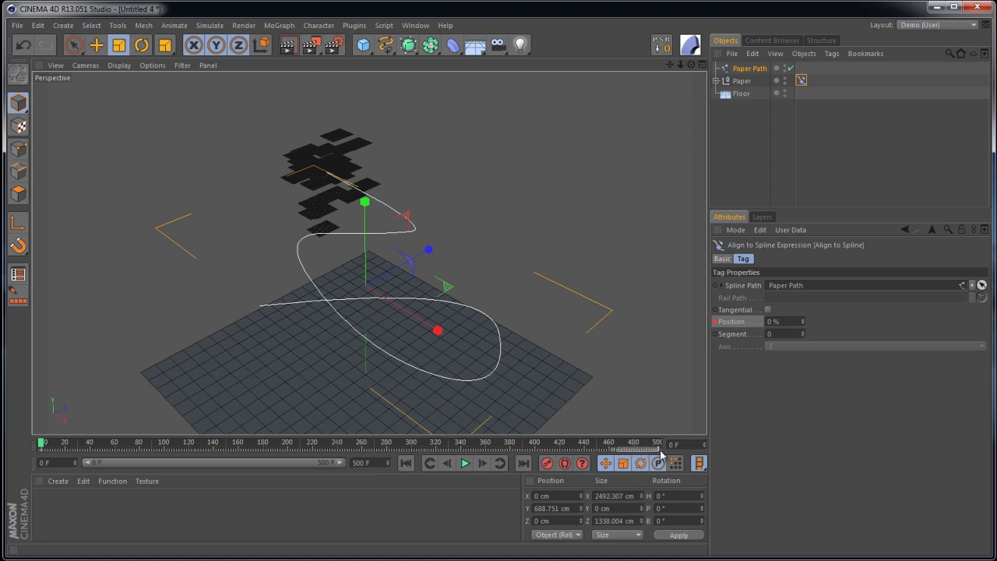
left_click_drag(669, 453, 667, 456)
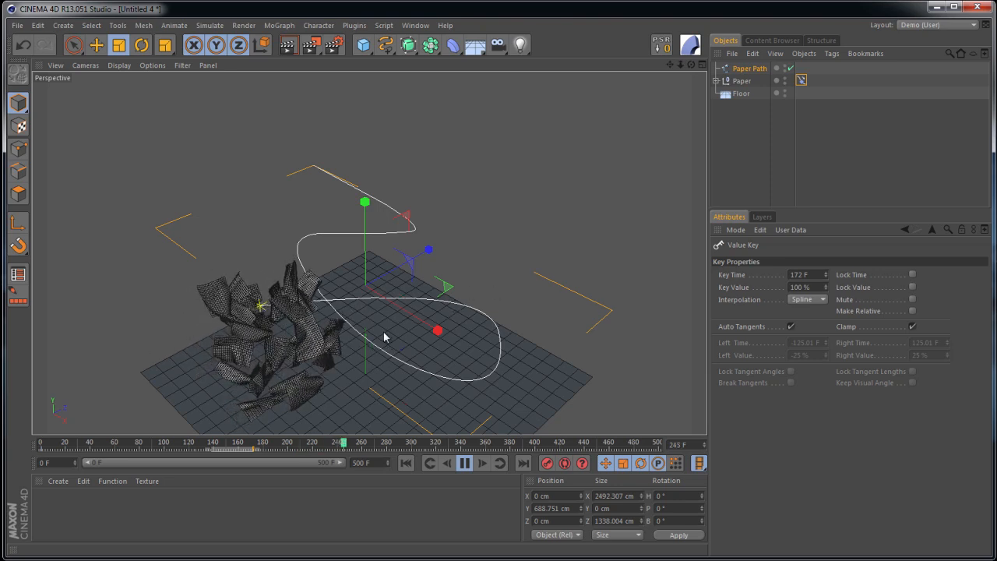
Stop the playback of the papers along the path and return to the first frame
left_click_drag(374, 336, 409, 242, "alt")
left_click(464, 463)
left_click(405, 464)
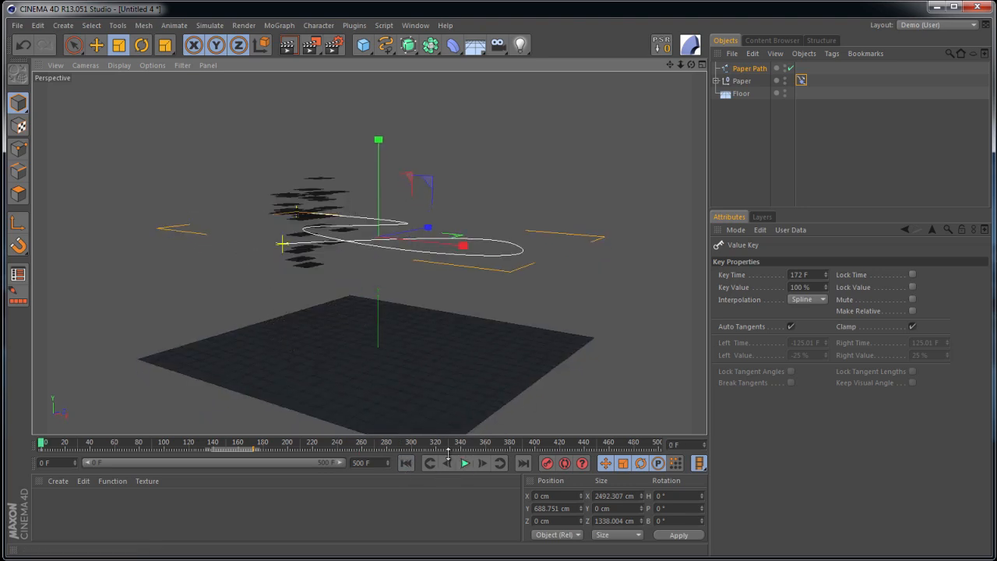
Lower the Paper Path spline slightly to about 688 cm in Y
key("e")
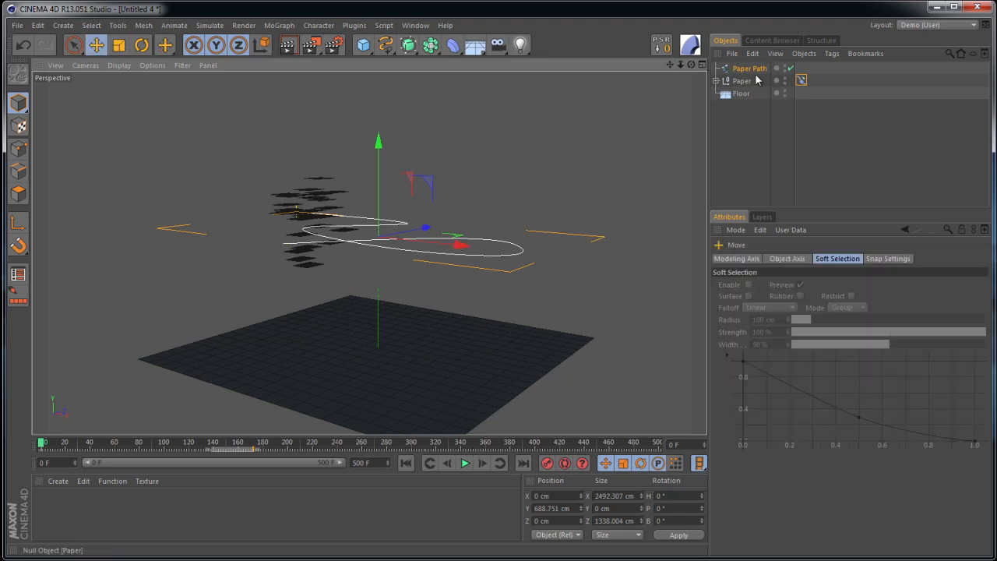
left_click(754, 69)
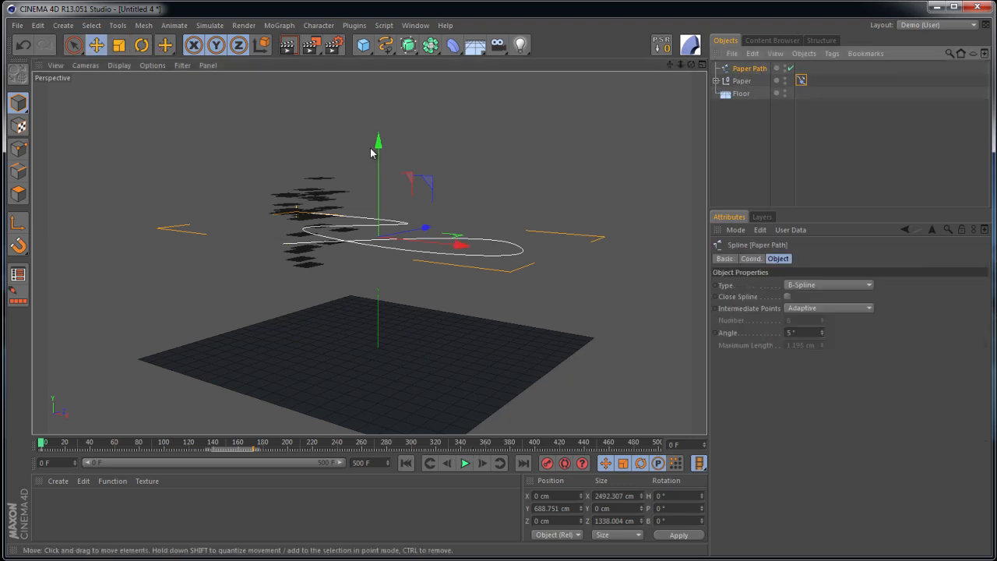
left_click_drag(371, 152, 324, 151)
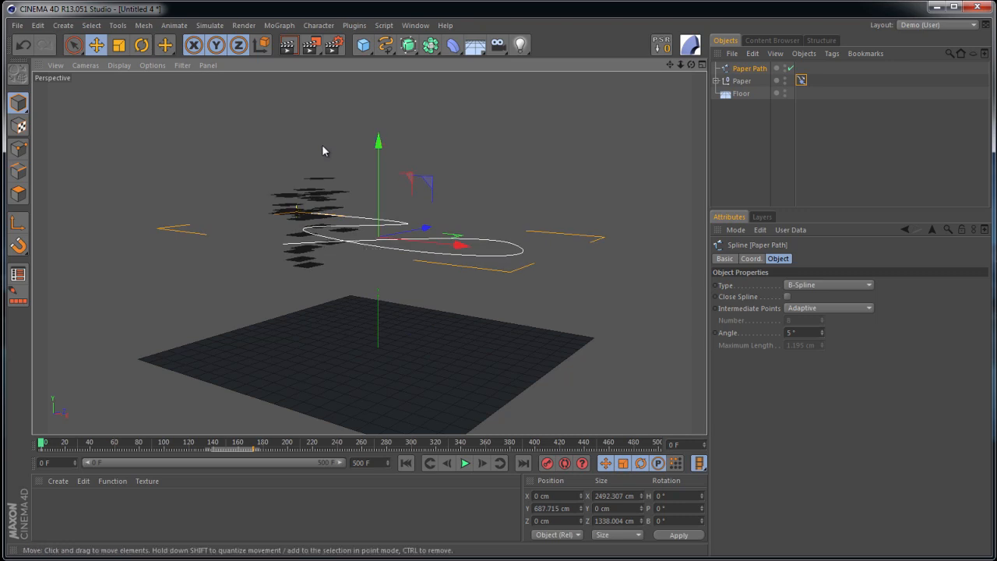
Add a Collider Body tag to the Floor and play the simulation to check the papers against it
right_click(743, 101)
mouse_move(785, 184)
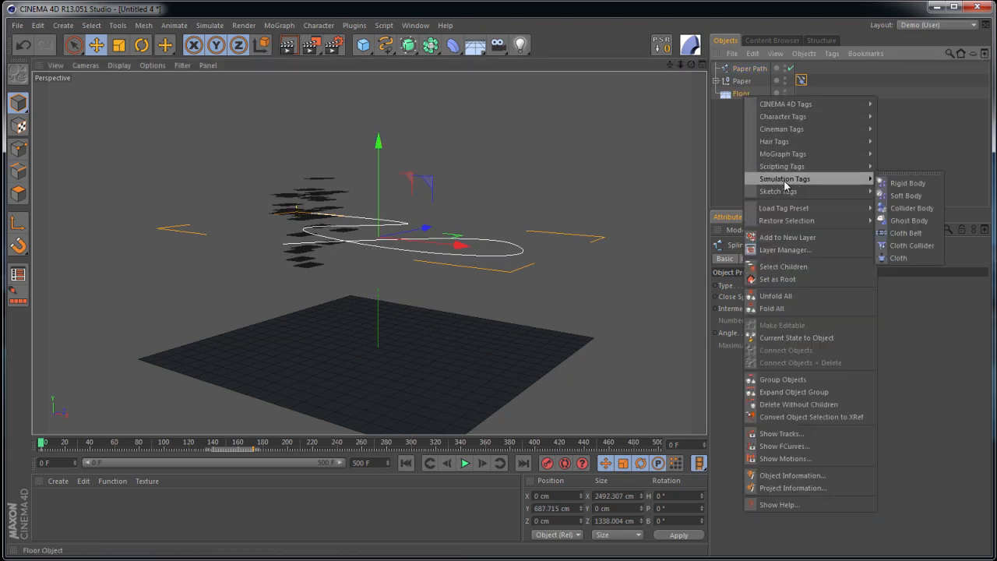
left_click(913, 208)
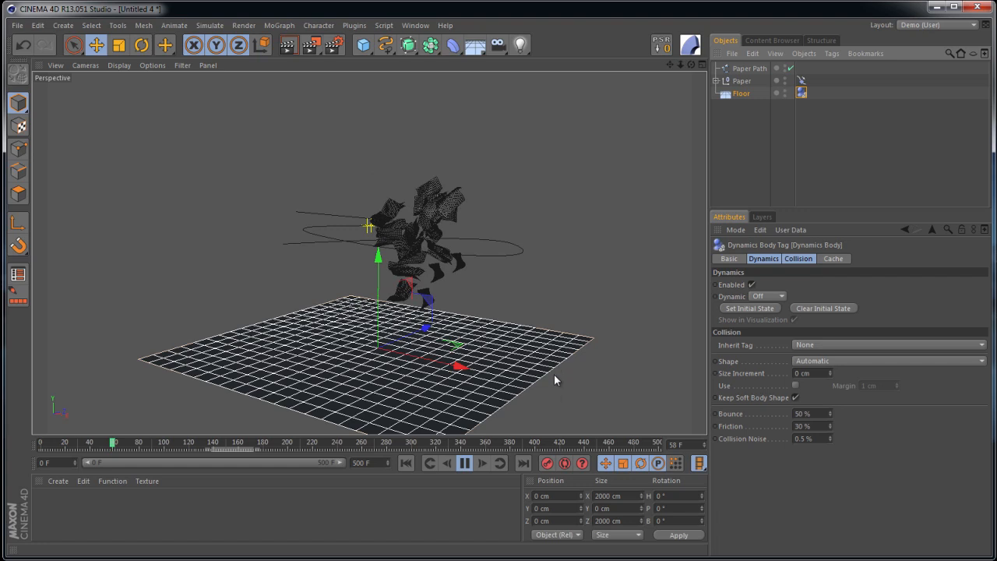
left_click(465, 463)
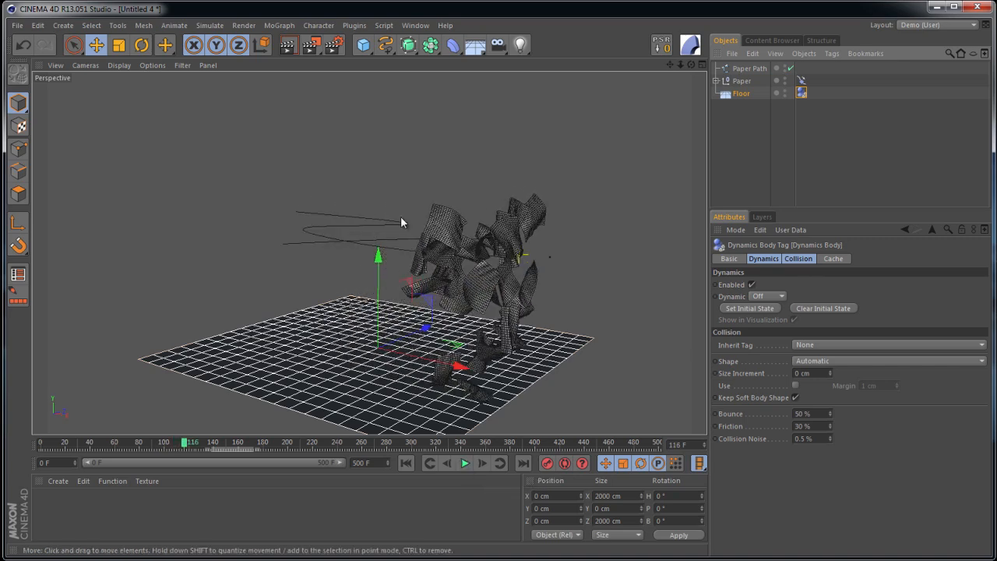
left_click_drag(468, 317, 532, 350, "alt")
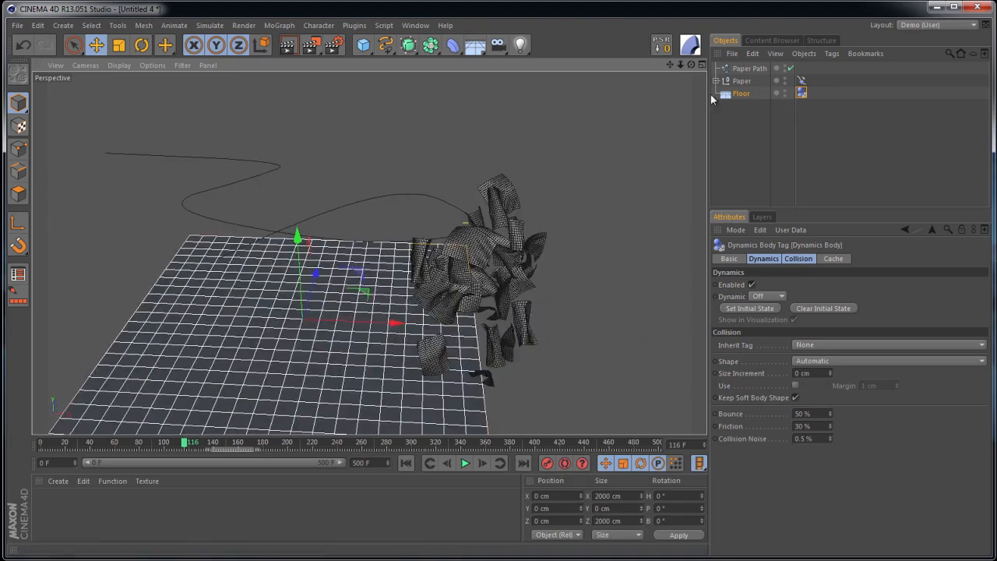
Set the Paper cloner's grid to a Y count of 3 and a size of 159 cm by 49 cm by 117 cm
left_click(717, 82)
left_click(748, 119)
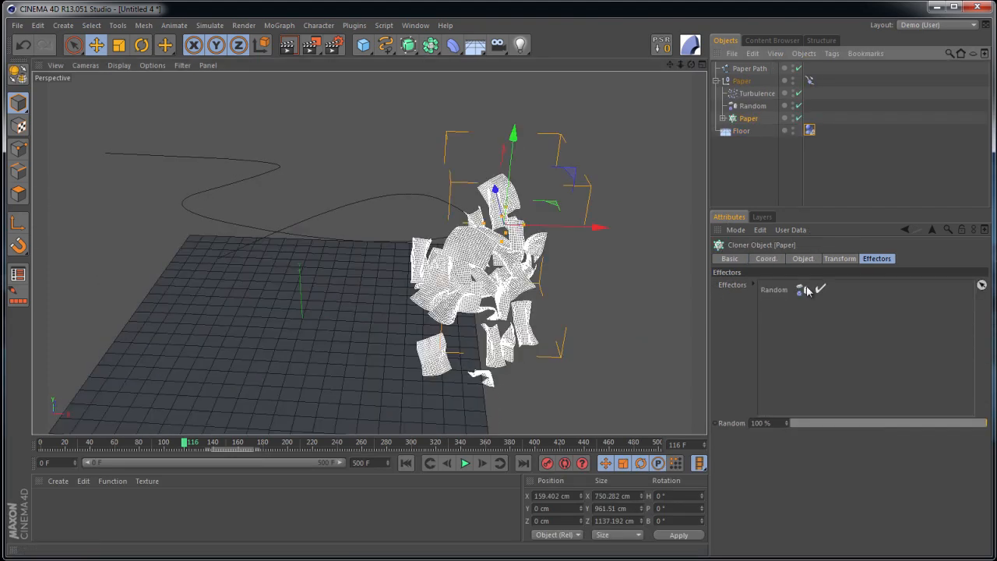
left_click(804, 259)
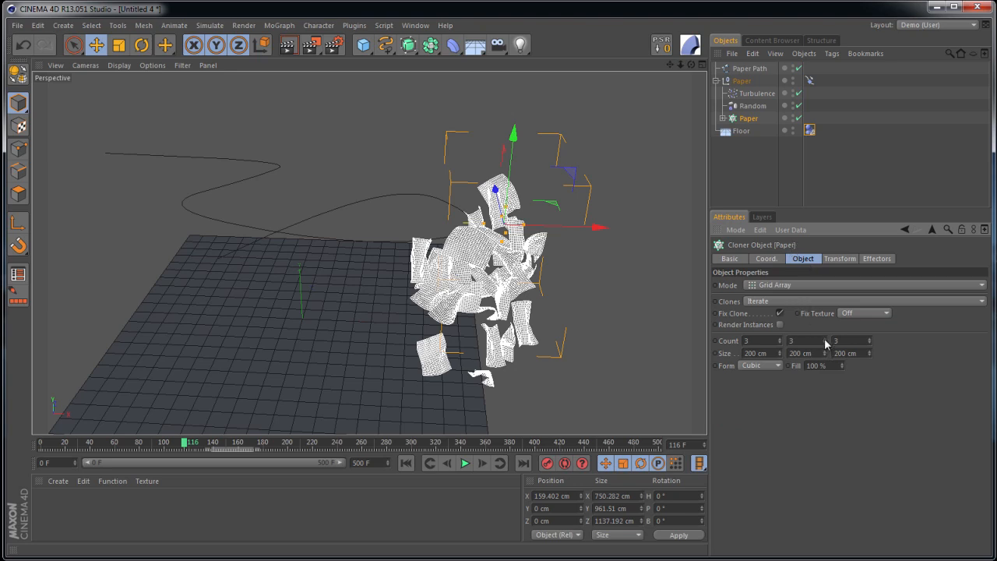
mouse_move(825, 340)
left_mouse_down()
mouse_move(824, 327)
mouse_move(816, 381)
mouse_move(827, 345)
mouse_move(815, 340)
left_mouse_up()
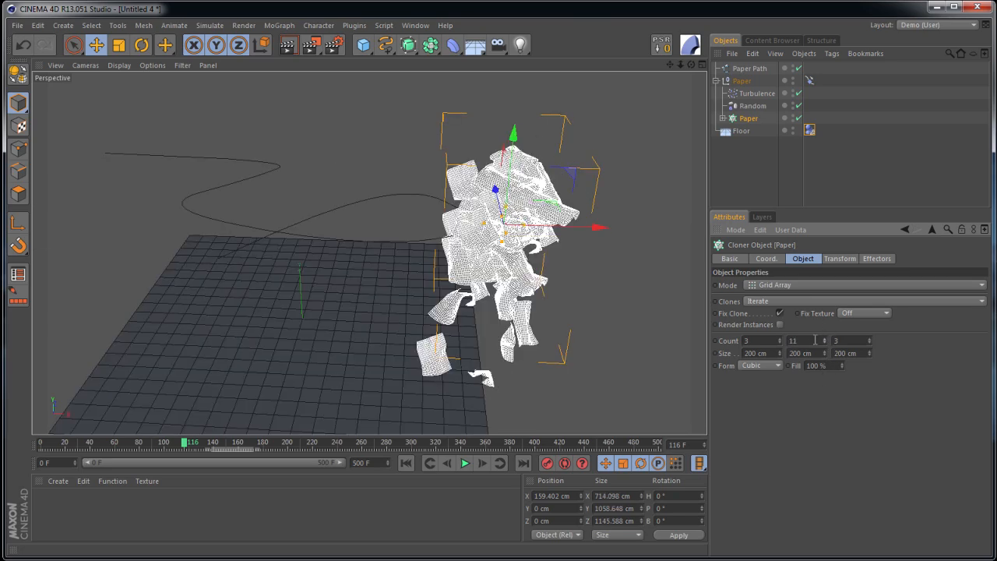
key("Return")
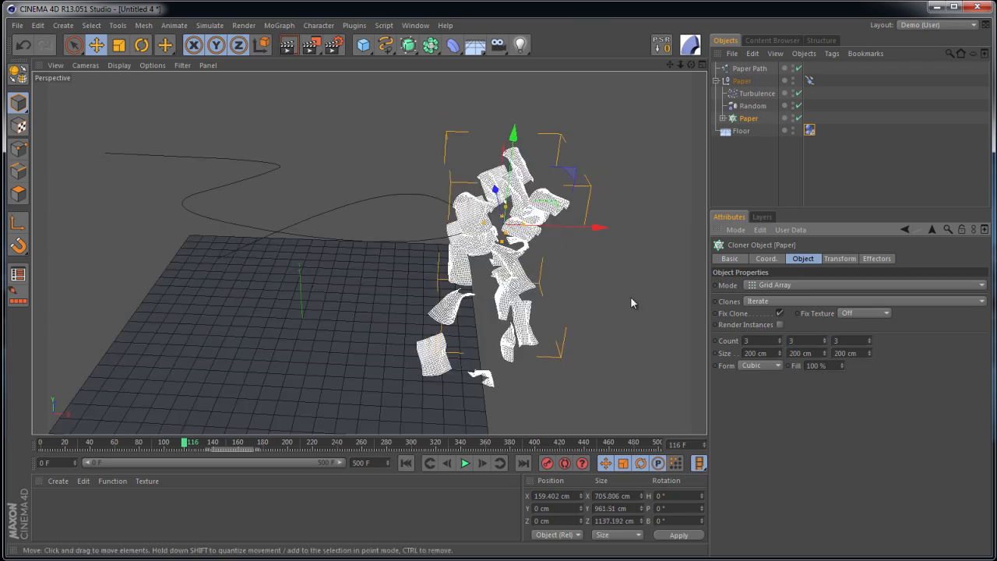
mouse_move(825, 356)
left_mouse_down()
mouse_move(823, 382)
mouse_move(827, 312)
mouse_move(824, 353)
left_mouse_up()
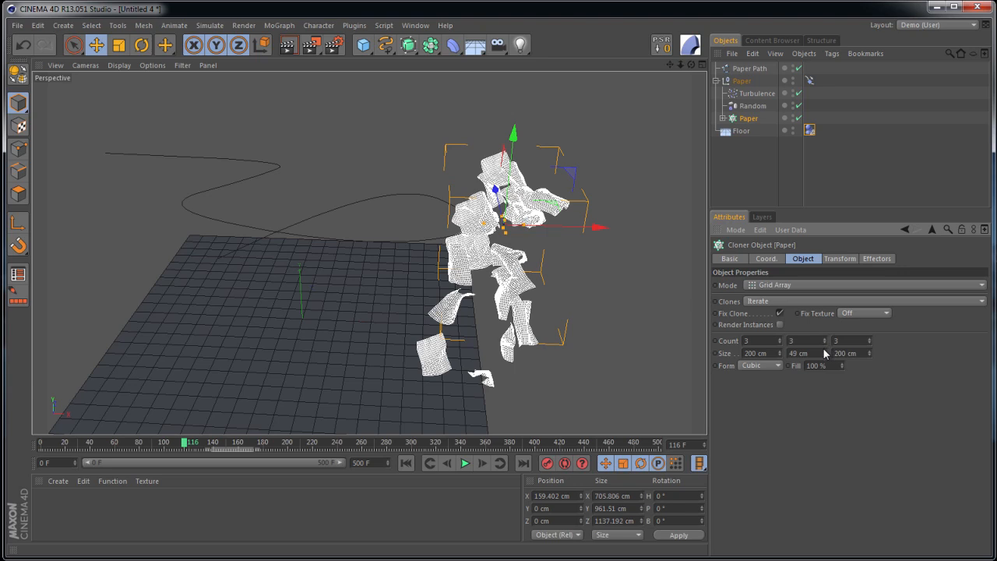
left_click_drag(781, 357, 779, 367)
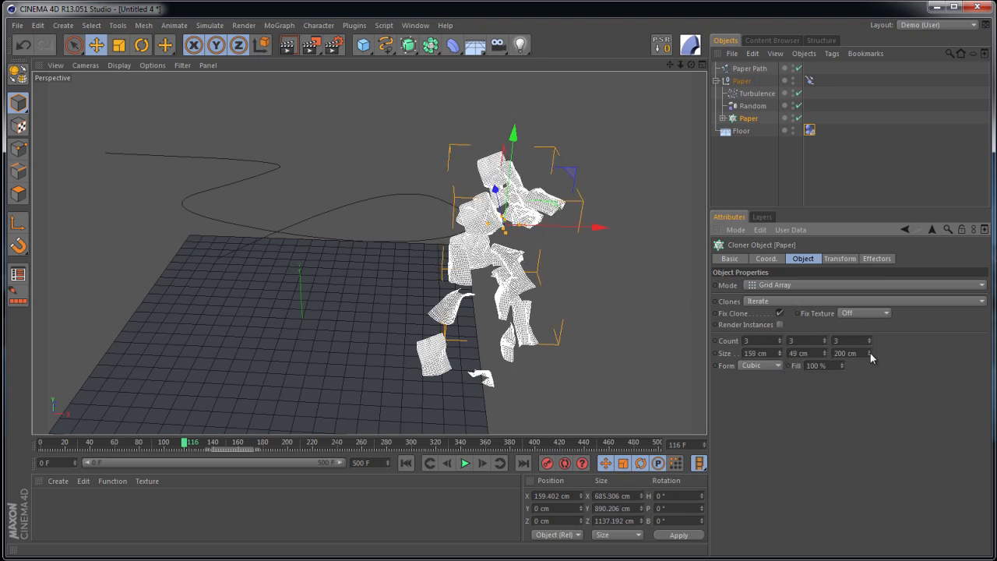
left_click_drag(869, 355, 869, 366)
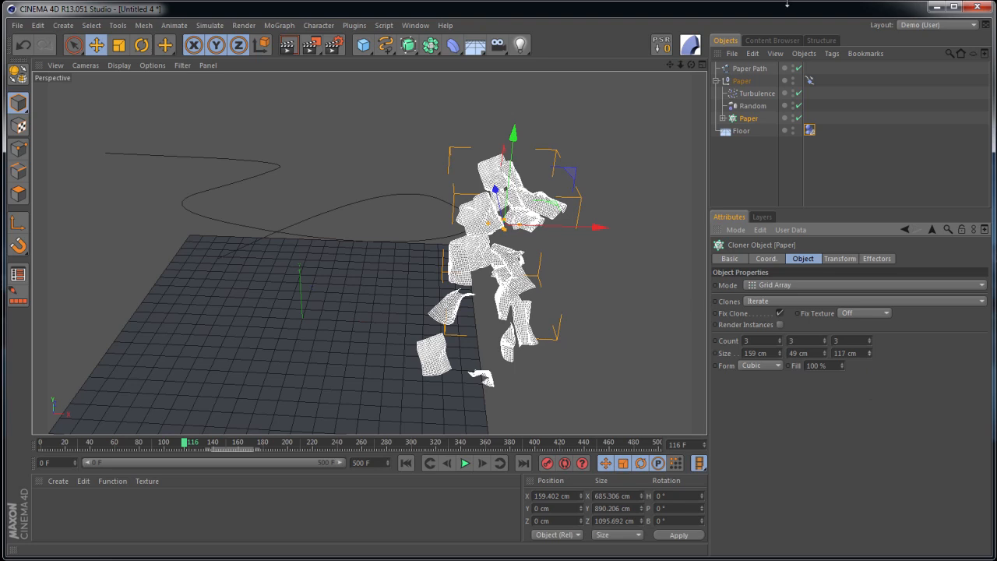
Set the Random effector's Y position to 131 cm, play the animation from the start, and return to the first frame
left_click(763, 107)
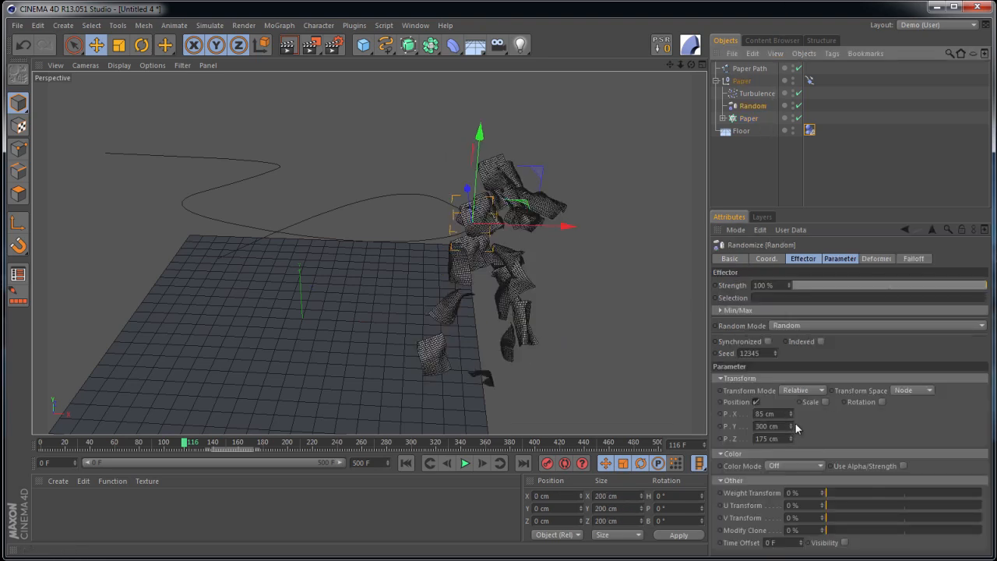
left_click_drag(793, 427, 792, 427)
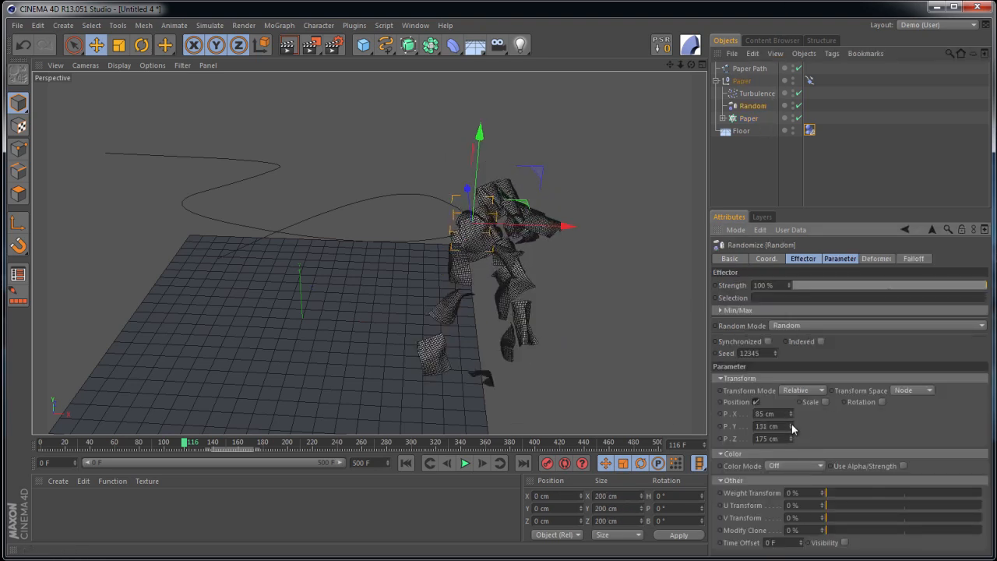
left_click(406, 463)
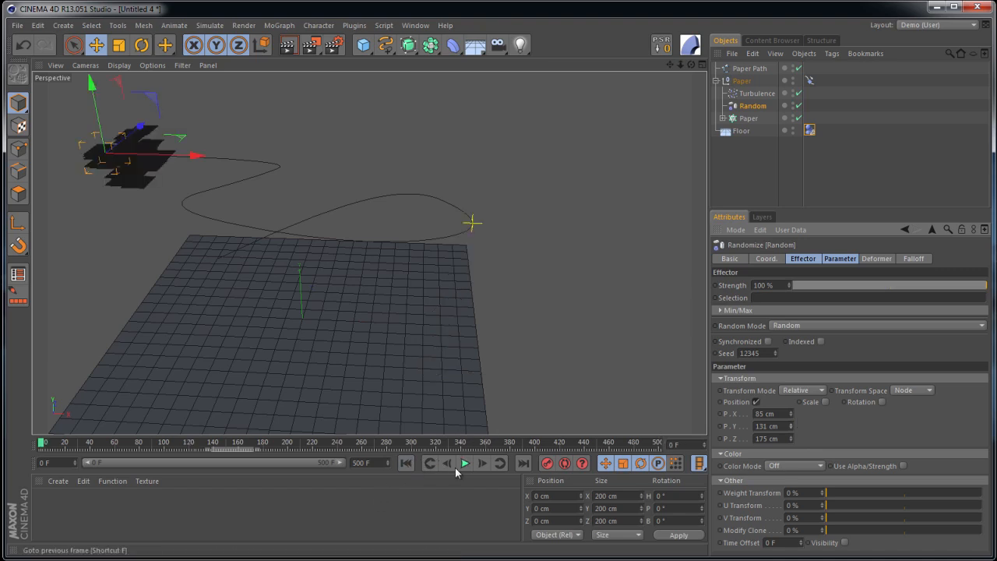
left_click(464, 464)
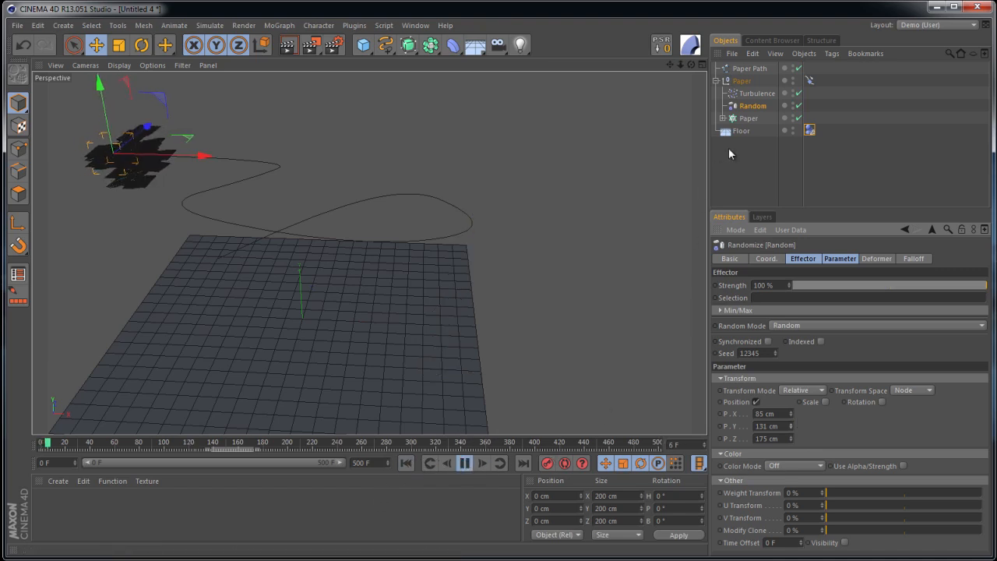
left_click(827, 193)
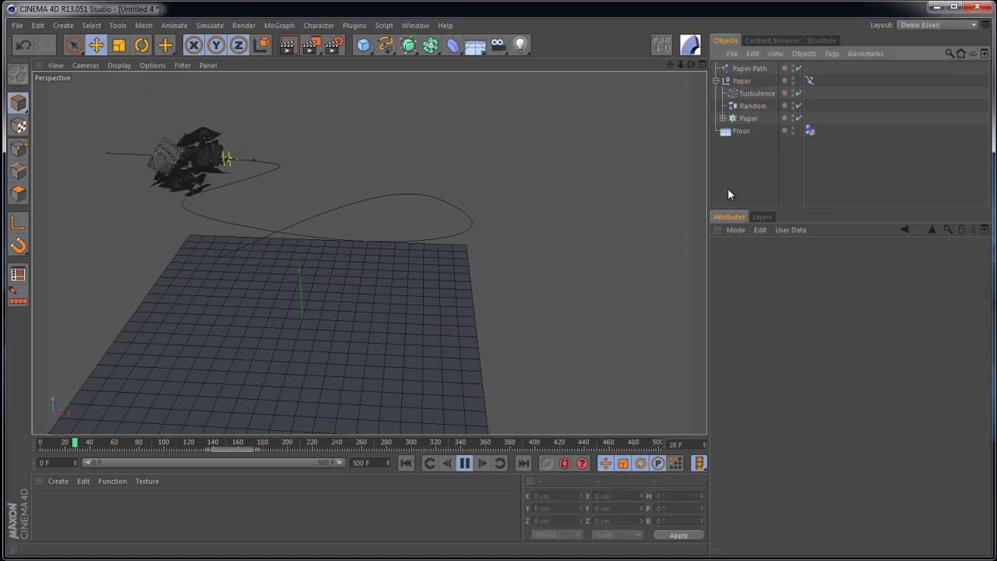
left_click(750, 119)
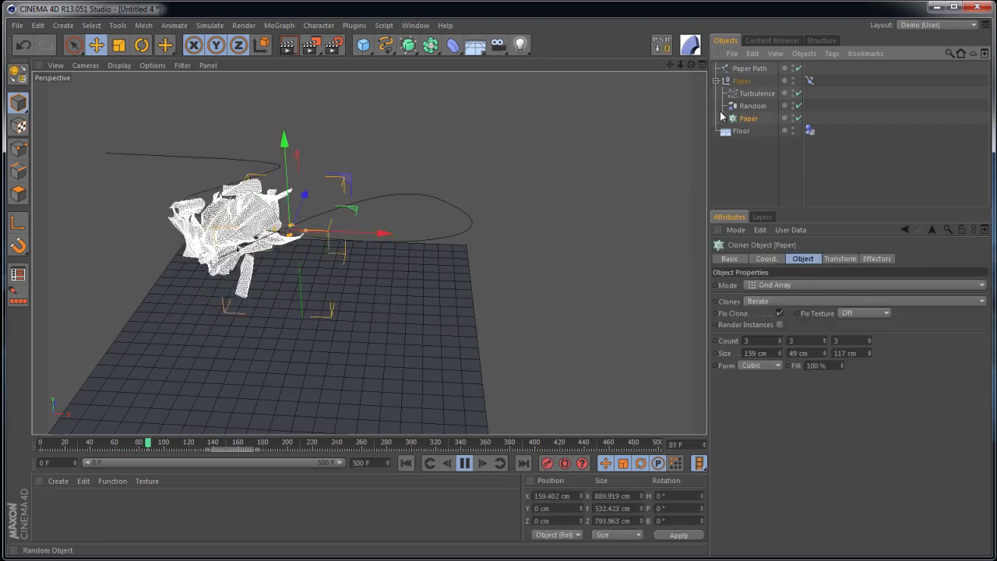
left_click(722, 119)
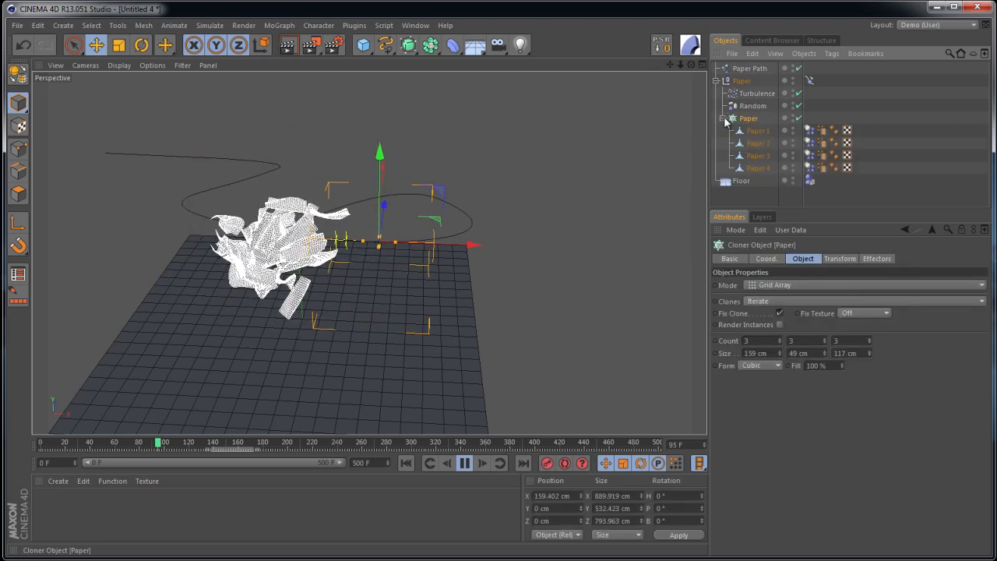
left_click(465, 463)
left_click(406, 463)
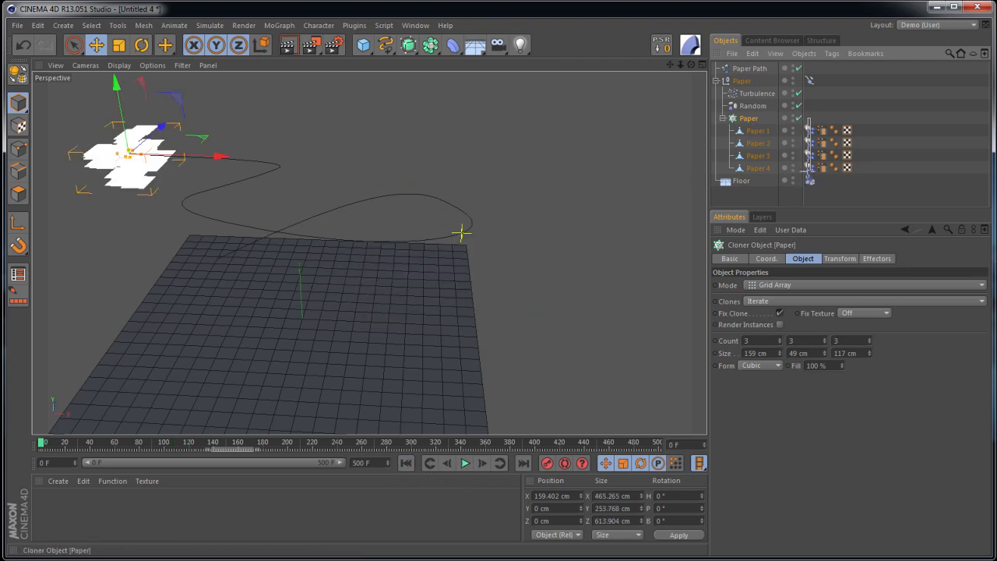
Try a Follow Position of 1 on the Dynamics Body tags of Paper 1 to Paper 4 and play the simulation
left_click_drag(804, 170, 806, 170)
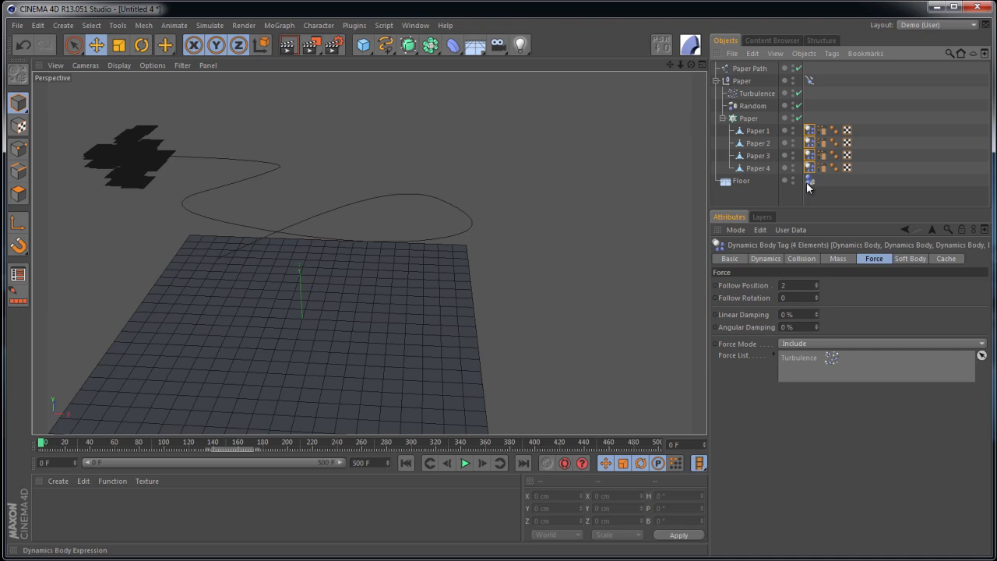
double_click(798, 285)
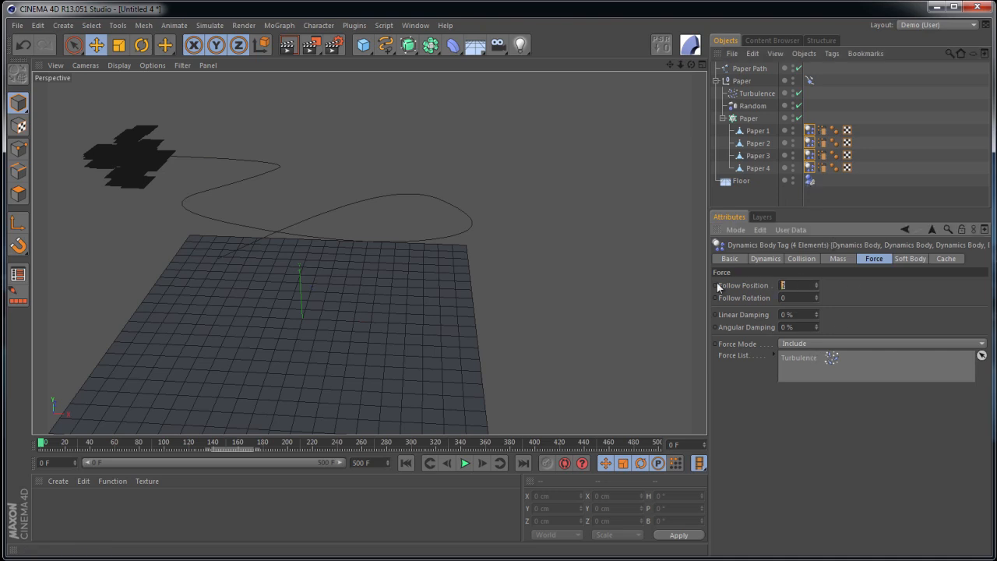
type("1")
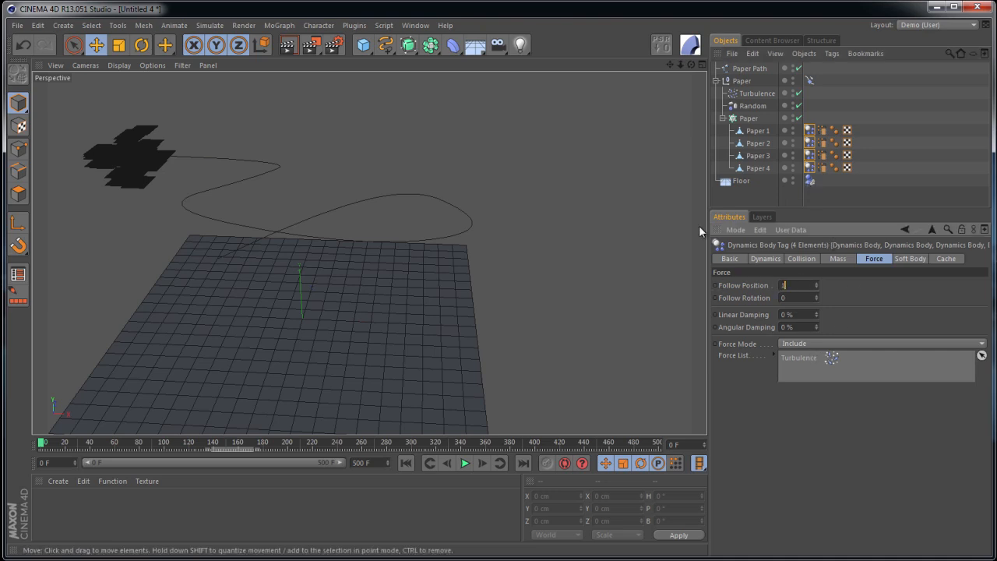
left_click(891, 284)
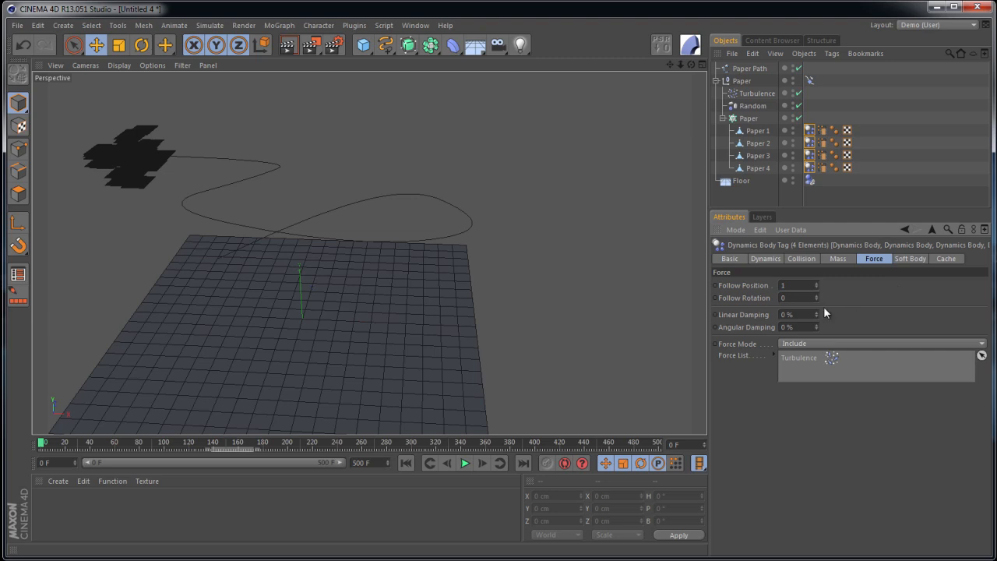
left_click(466, 464)
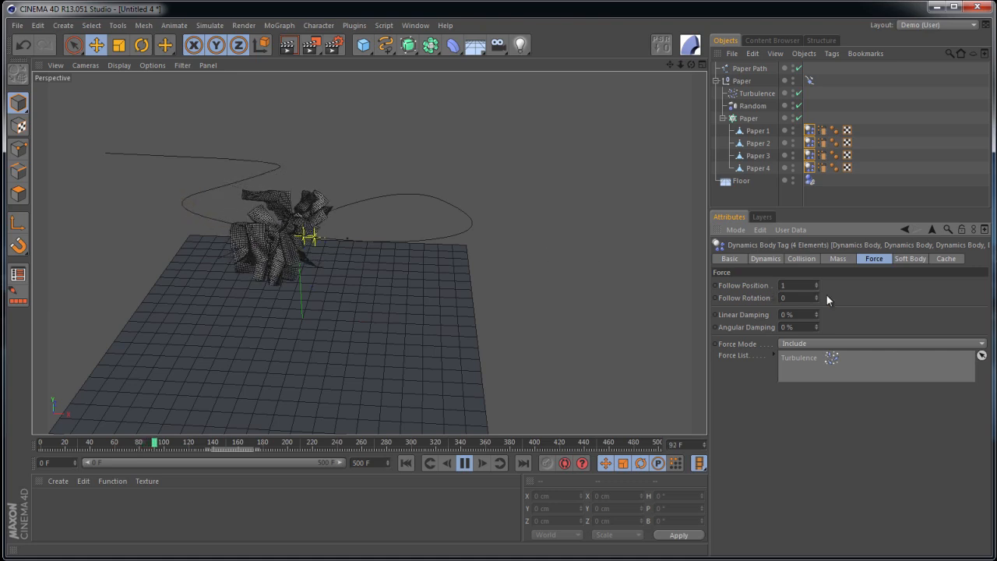
left_click(464, 462)
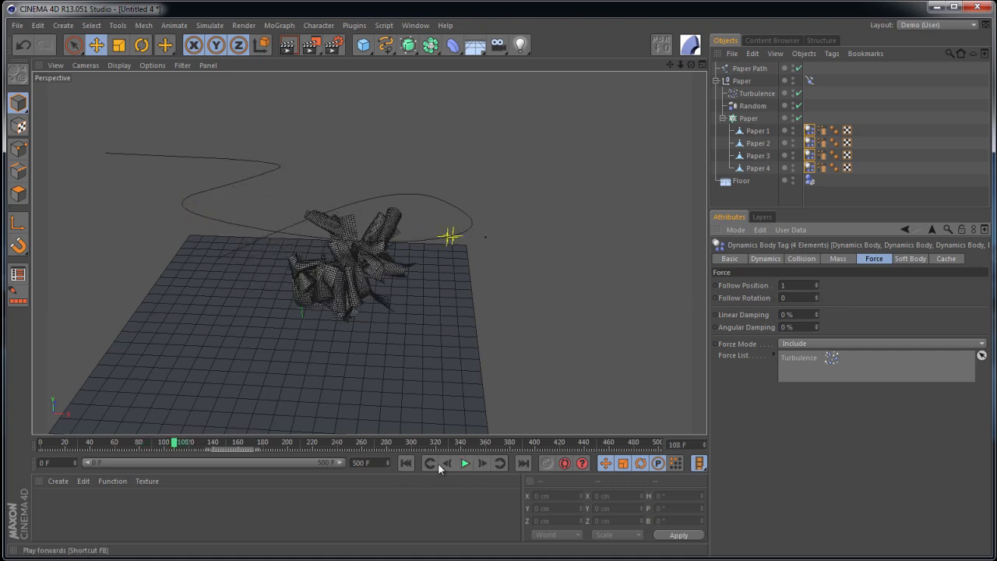
left_click(405, 463)
Set Follow Position back to 2 on the Dynamics Body tags of the four papers
left_click(807, 285)
type("2")
key("Return")
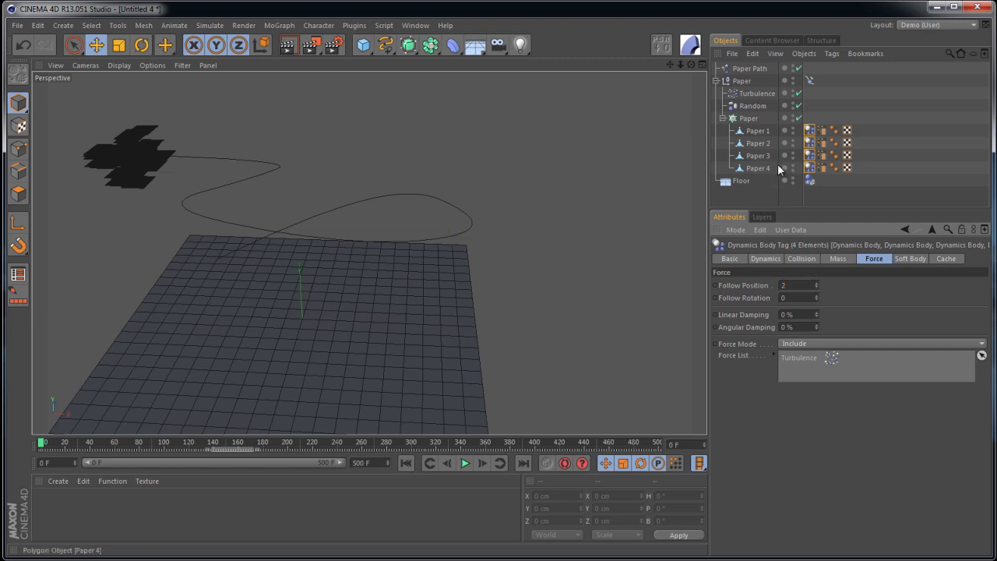
Review the settings of the Random effector, the Turbulence object, the papers' Point Cache tags and the Paper cloner
left_click(754, 106)
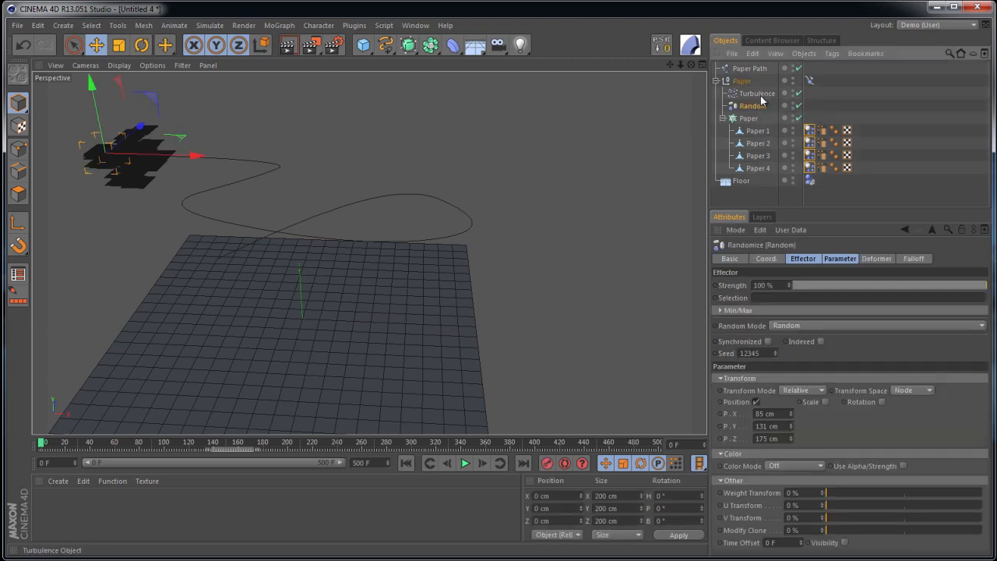
left_click(762, 94)
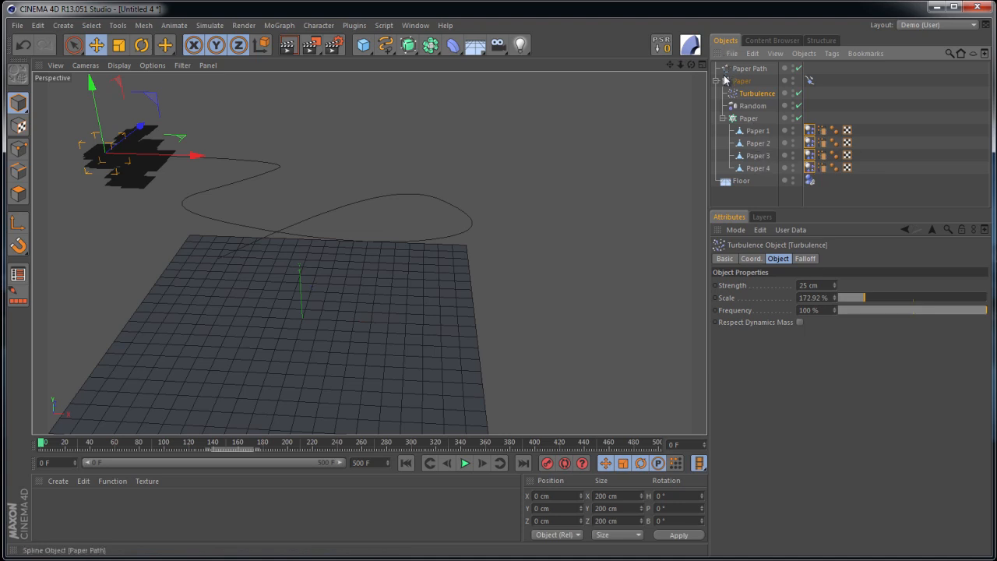
left_click(822, 140)
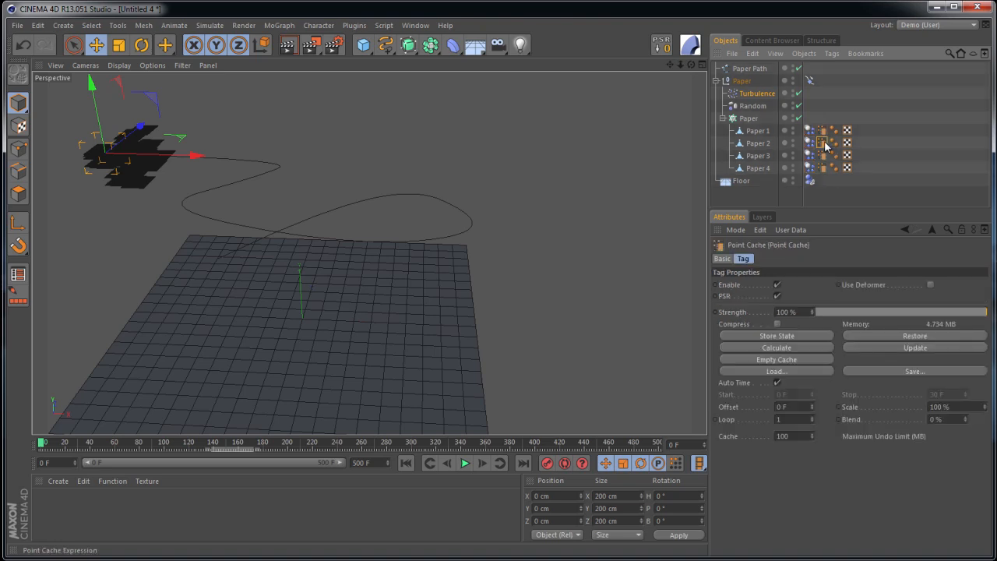
left_click(823, 155)
left_click(822, 167)
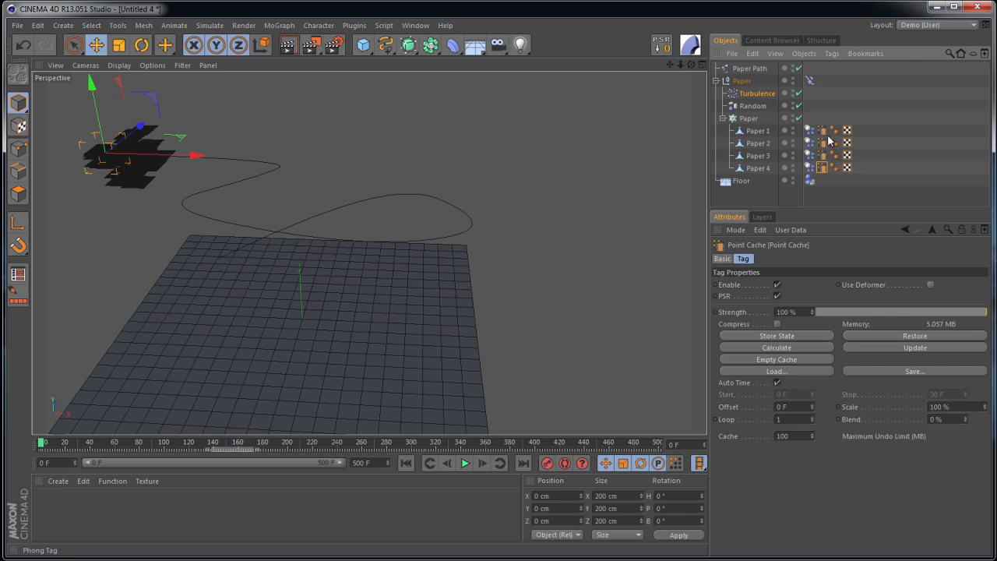
left_click(758, 132)
left_click(762, 168)
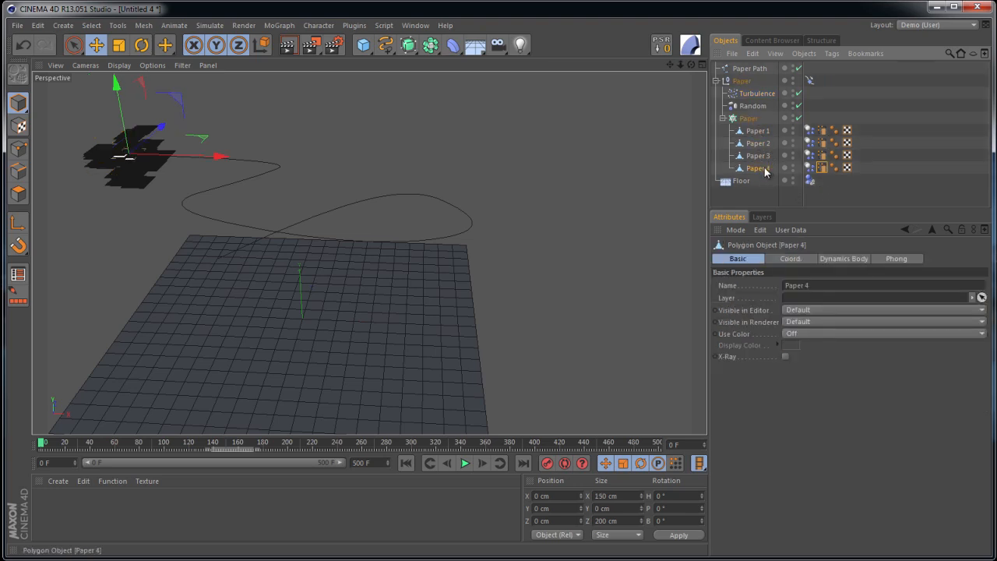
left_click(762, 132)
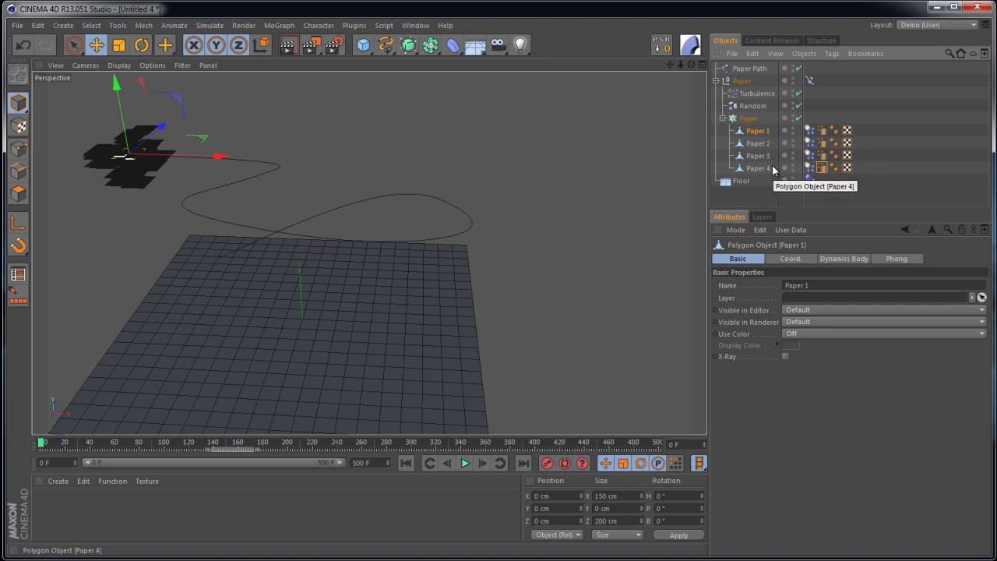
left_click(747, 118)
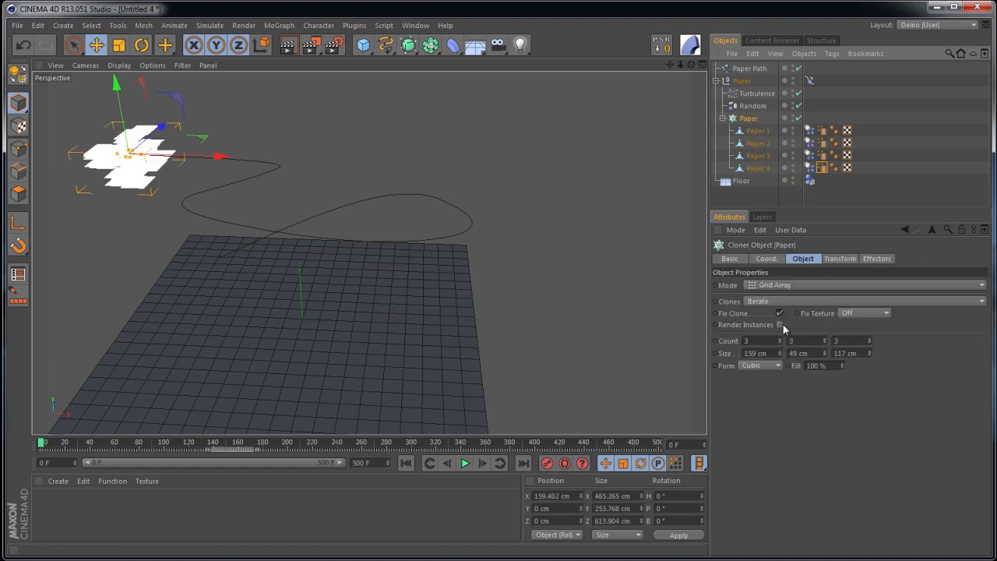